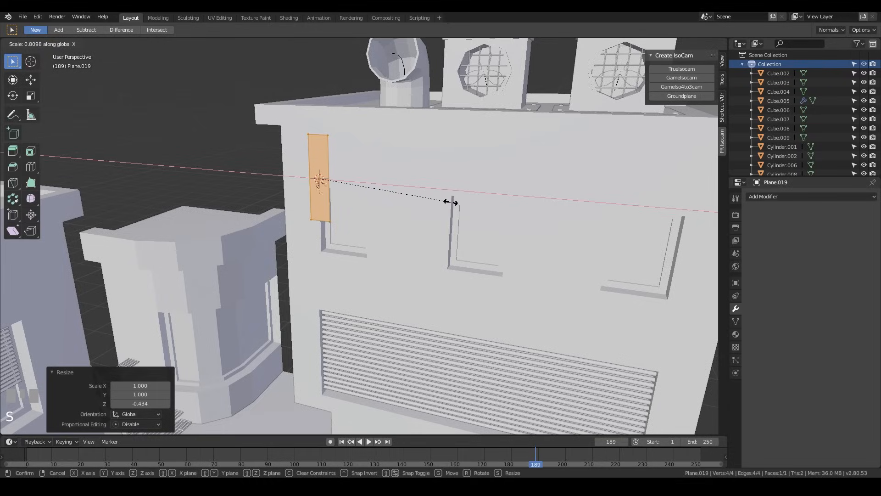
- Narrow the plane beside the first window along X to about 0.81 and extrude it into a thin board
click(450, 202)
middle_drag(450, 202, 400, 184)
key(e)
click(401, 189)
scroll(400, 184, up, 3)
click(503, 199)
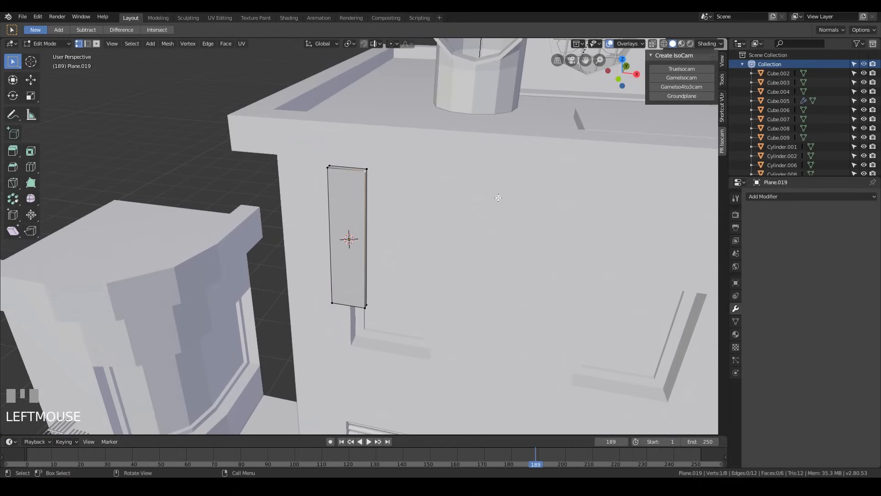
- Enable proportional editing with the Random falloff
key(shift+Tab)
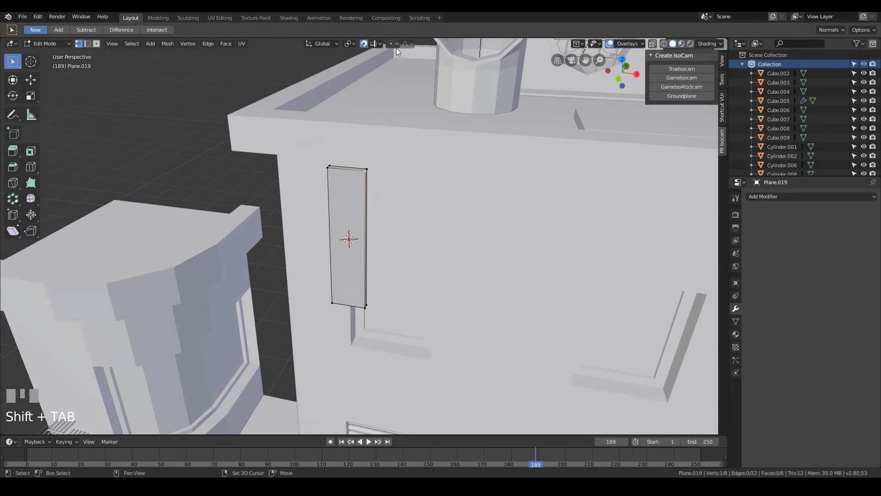
key(shift+Tab)
click(393, 43)
click(400, 63)
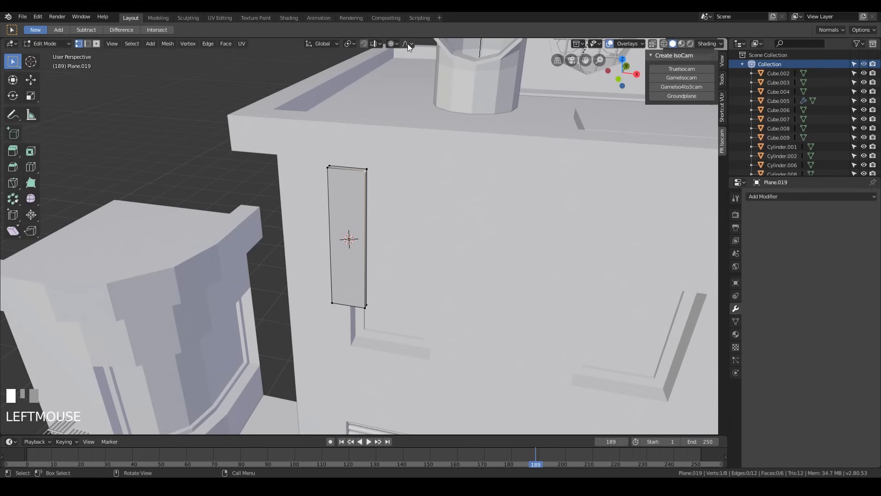
click(408, 43)
click(439, 123)
- Make the board's outline irregular by shifting its corner vertices slightly along Z and X with random proportional falloff
key(g)
key(z)
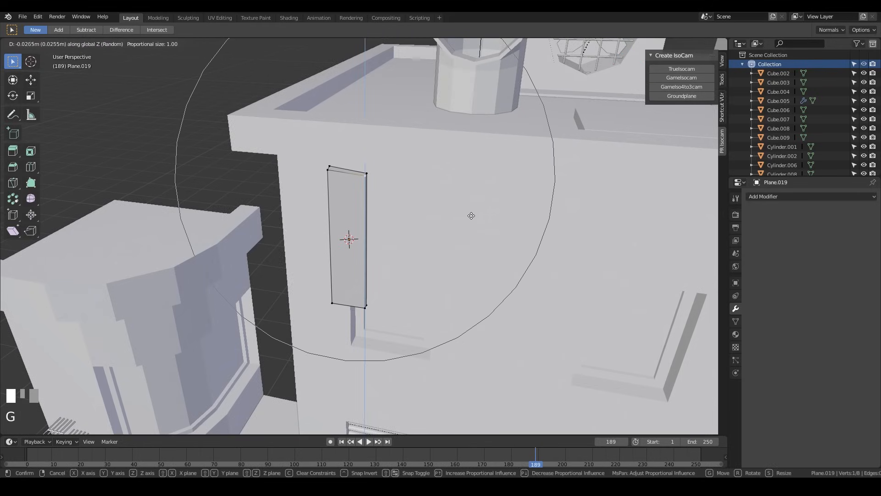
click(463, 218)
key(g)
key(z)
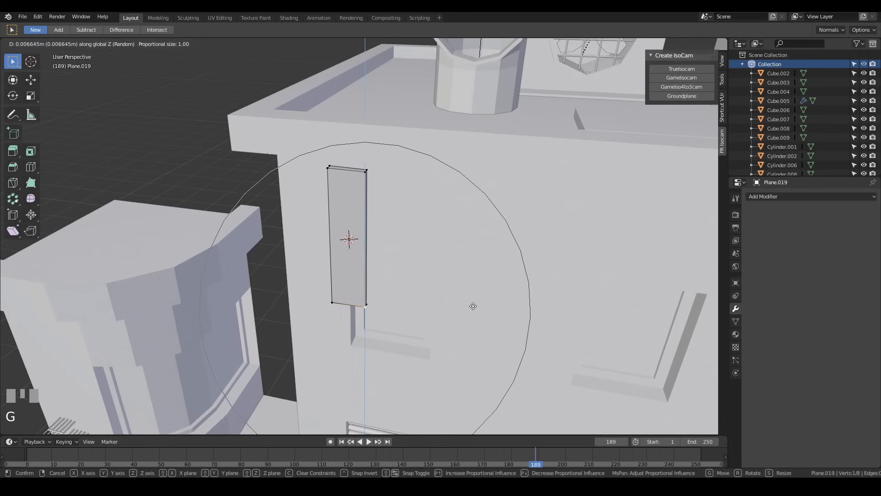
key(x)
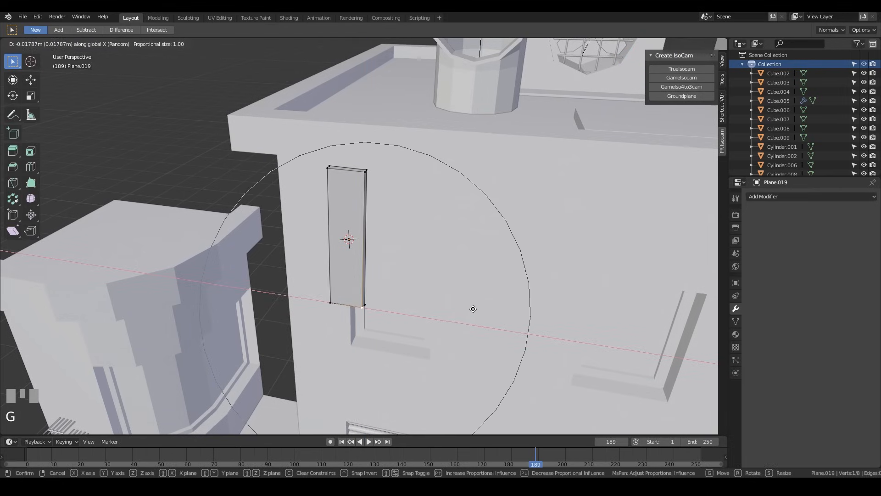
click(473, 309)
middle_drag(474, 309, 398, 251)
key(Tab)
key(Tab)
key(s)
click(554, 288)
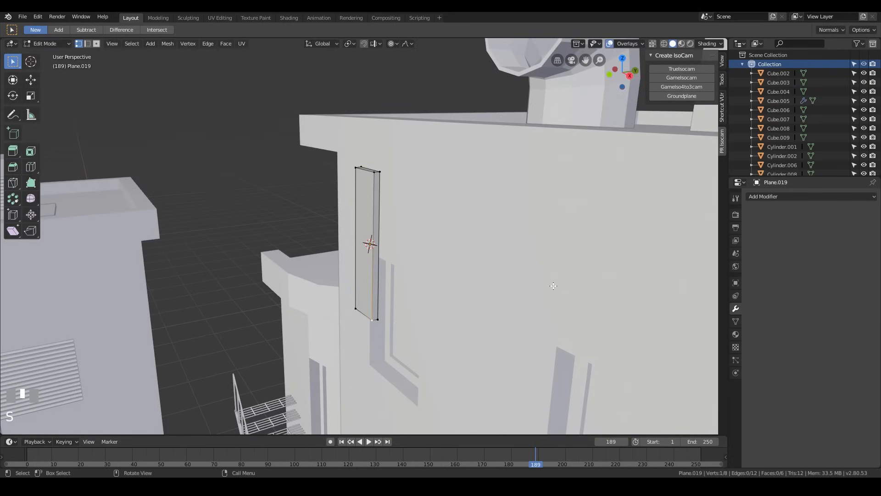
key(s)
click(534, 224)
- Scale the board's entire mesh down along Y to make it thinner, and return to Object Mode
key(a)
key(s)
key(x)
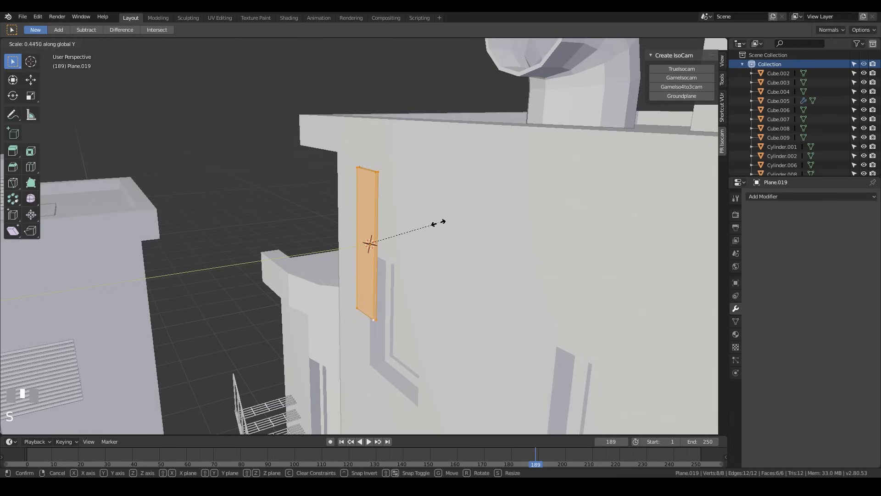
click(454, 220)
middle_drag(454, 221, 460, 249)
key(Tab)
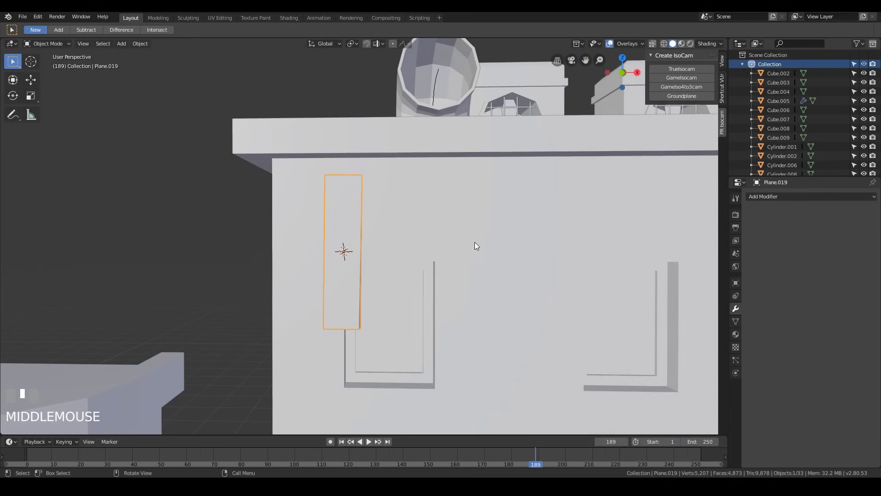
- Scale the board's mesh down slightly in a wireframe front view so it suits the window size
key(KP_1)
key(z)
shift+middle_drag(418, 232, 468, 155)
scroll(461, 156, up, 1)
scroll(461, 160, down, 3)
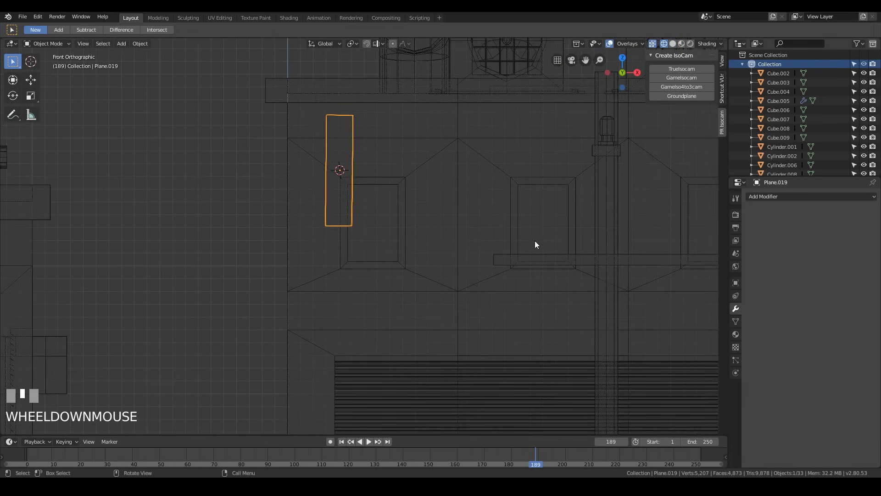
key(Tab)
key(s)
click(548, 249)
key(Tab)
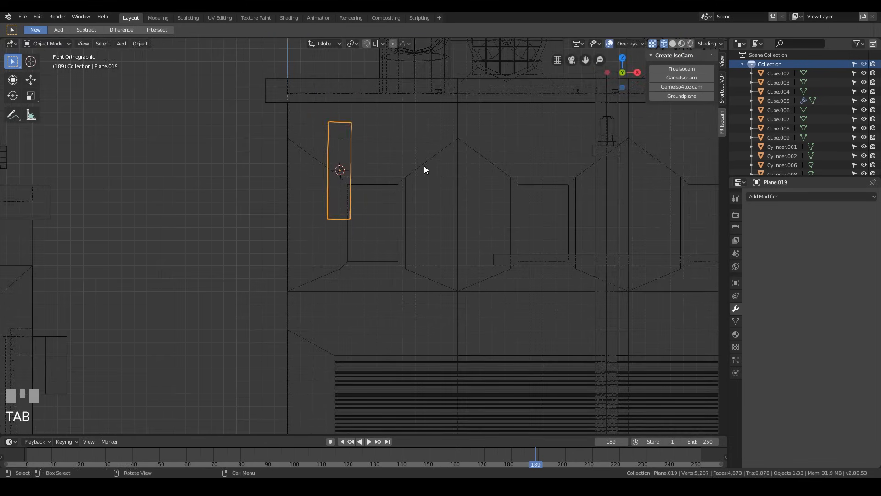
- Move the board over the lower part of the first window and rotate it about -80.5° so it lies across
key(g)
click(454, 245)
key(r)
click(429, 165)
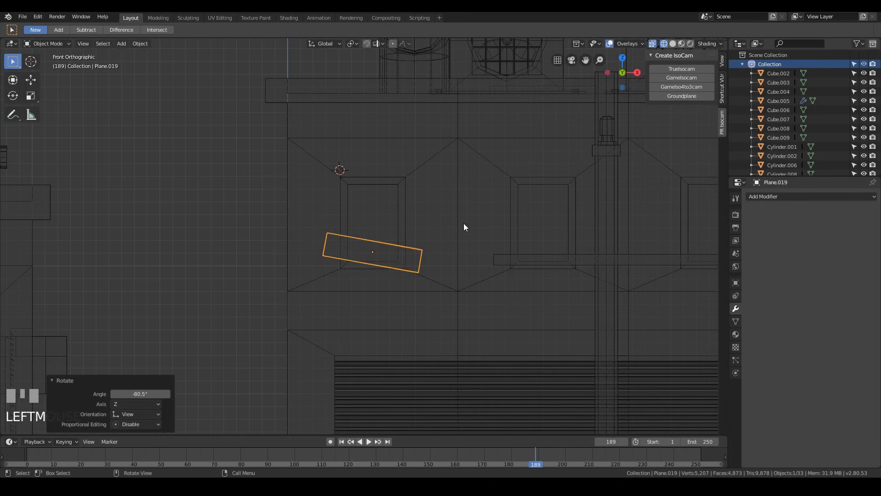
- Place a linked duplicate about 0.06 m in X and 0.16 m in Z from the first board, tilted at a different angle
scroll(459, 206, up, 2)
middle_drag(476, 309, 530, 276)
key(KP_1)
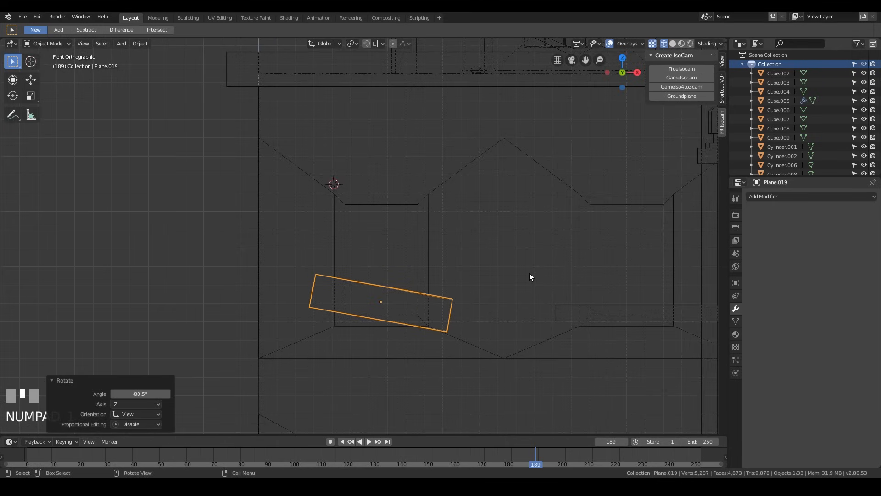
key(alt+d)
click(554, 298)
key(r)
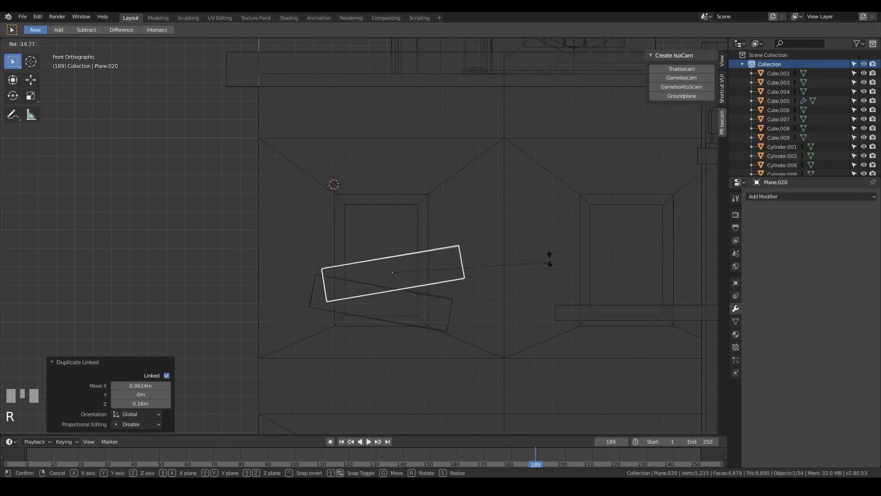
click(538, 308)
key(alt+r)
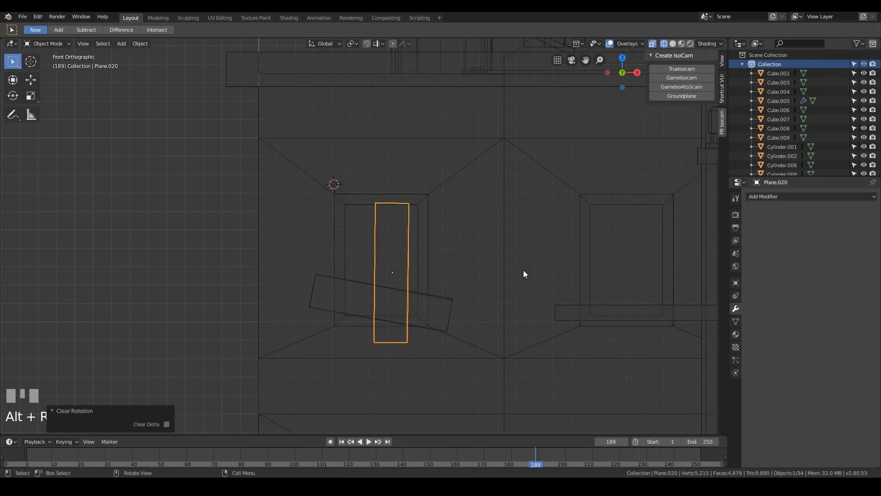
key(ctrl+z)
- Add a linked duplicate above the second board, rotate it about -19.3° and shift it about -0.04 m in X and 0.06 m in Z
key(alt+d)
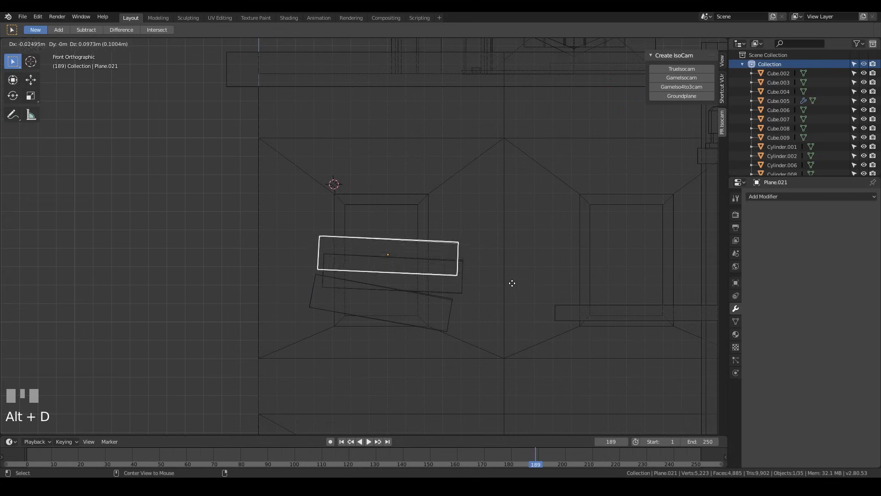
click(517, 268)
key(r)
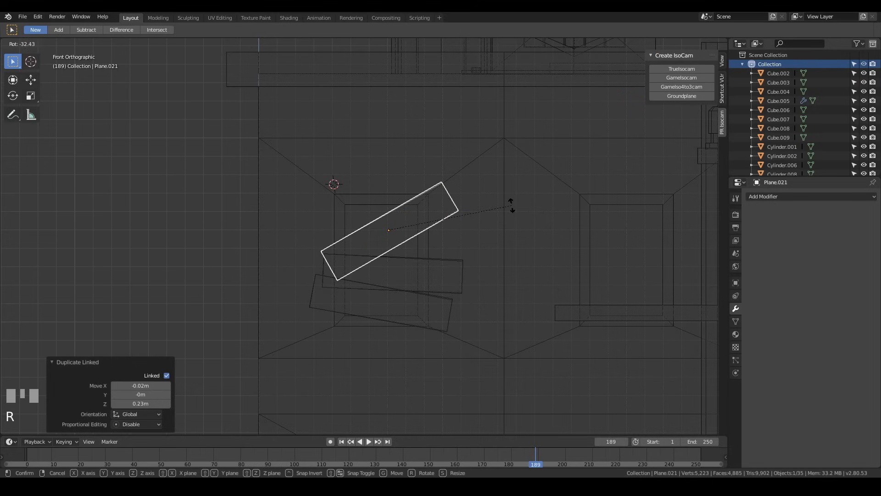
click(509, 232)
key(g)
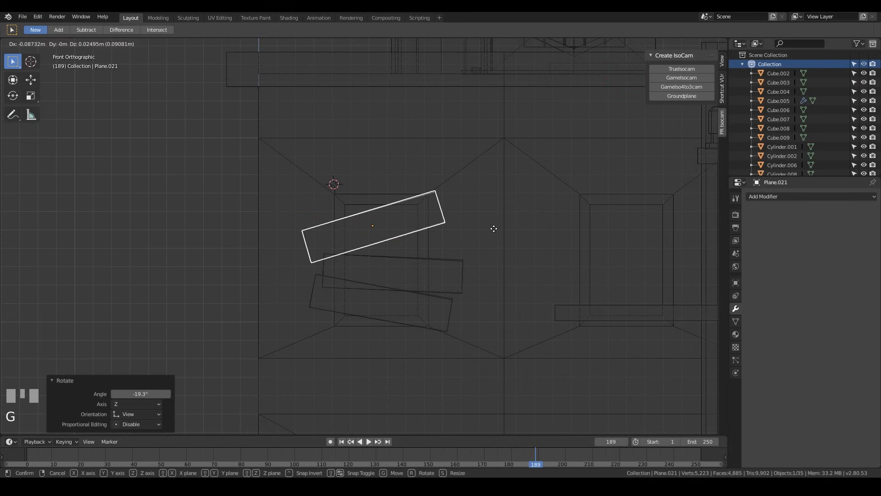
click(501, 228)
- Add a fourth linked board over the window's centre and rotate it about 84.8° so it stands nearly upright
key(alt+d)
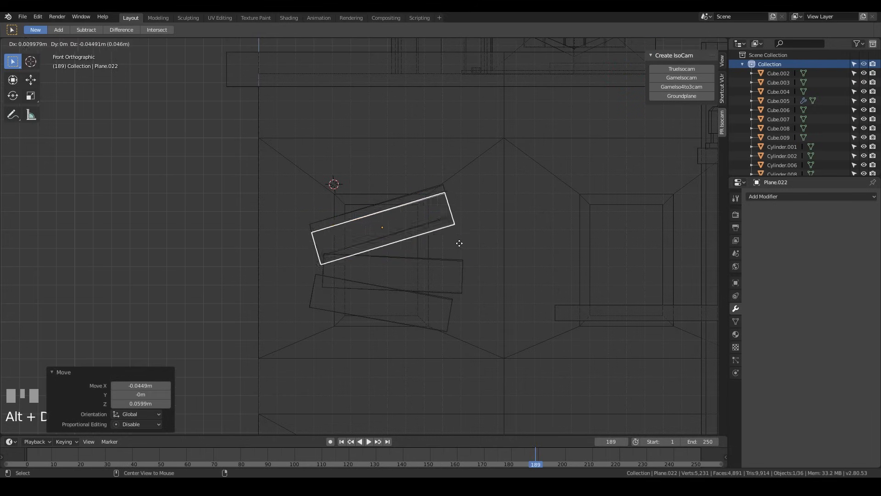
click(464, 261)
key(r)
click(432, 373)
- Move the nearly upright board about 0.018 m along Y, behind the crosswise boards
middle_drag(433, 374, 425, 261)
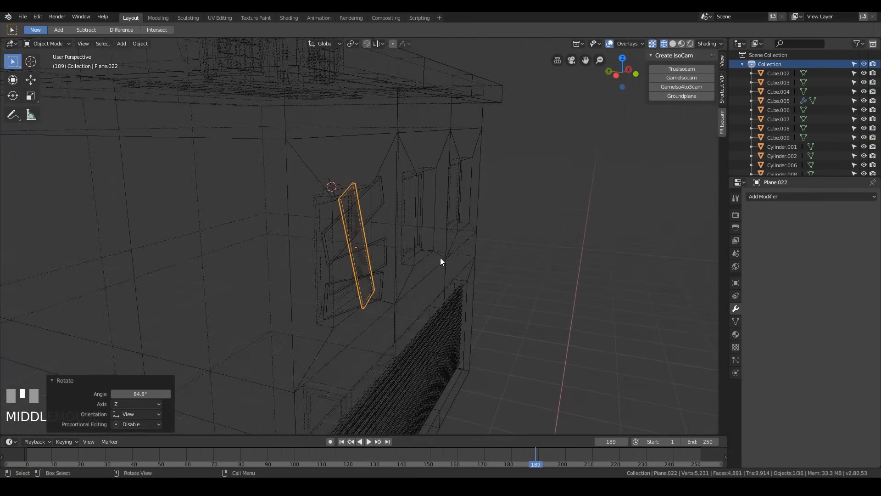
key(KP_3)
scroll(482, 266, up, 3)
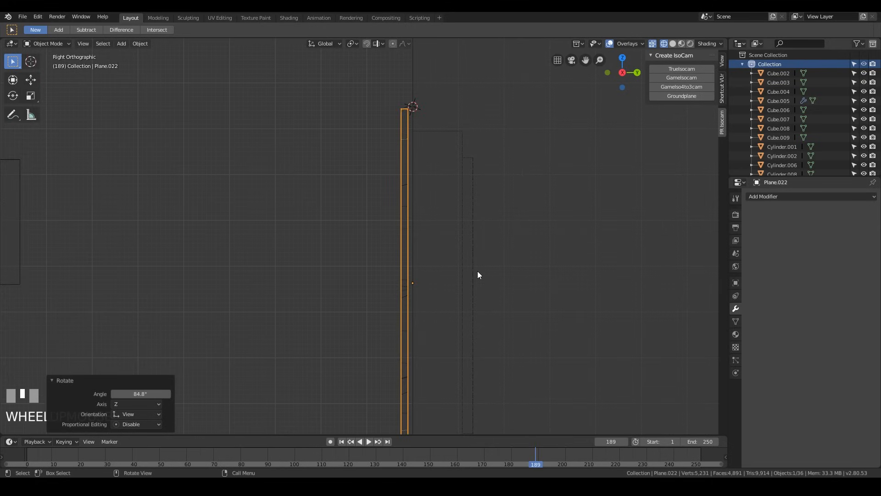
key(g)
key(y)
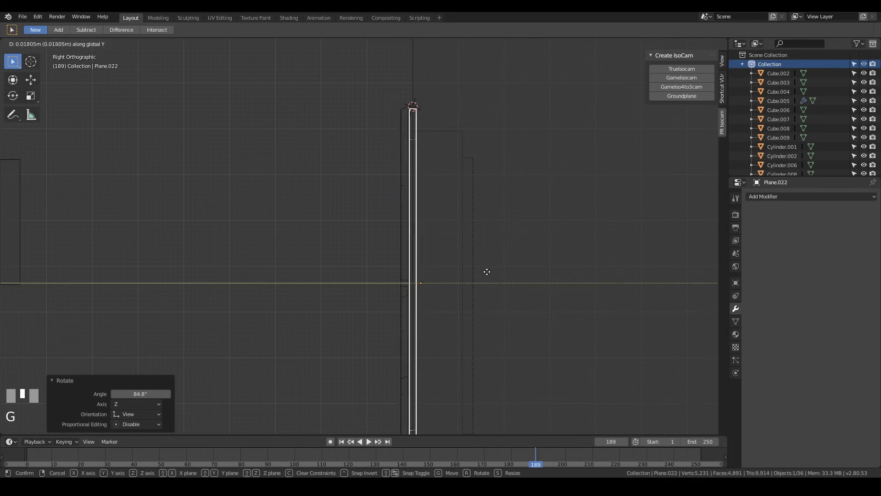
click(487, 272)
- Rotate the lowest board about 3.69° around Z and adjust its depth along Y
mouse_move(489, 274)
middle_down()
mouse_move(499, 297)
mouse_move(437, 225)
mouse_move(310, 246)
mouse_move(220, 235)
middle_up()
scroll(498, 293, down, 6)
key(z)
middle_drag(219, 74, 400, 223)
click(371, 291)
middle_drag(398, 272, 494, 358)
scroll(475, 265, up, 5)
key(r)
key(z)
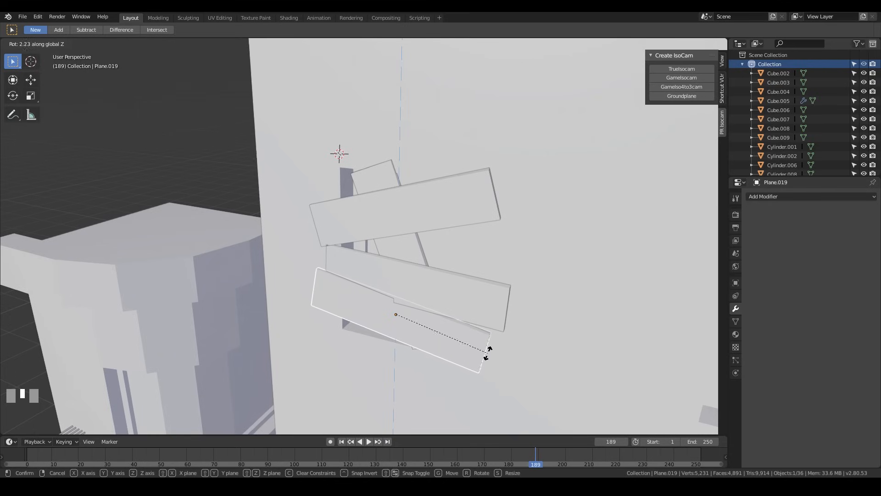
click(489, 351)
key(g)
key(x)
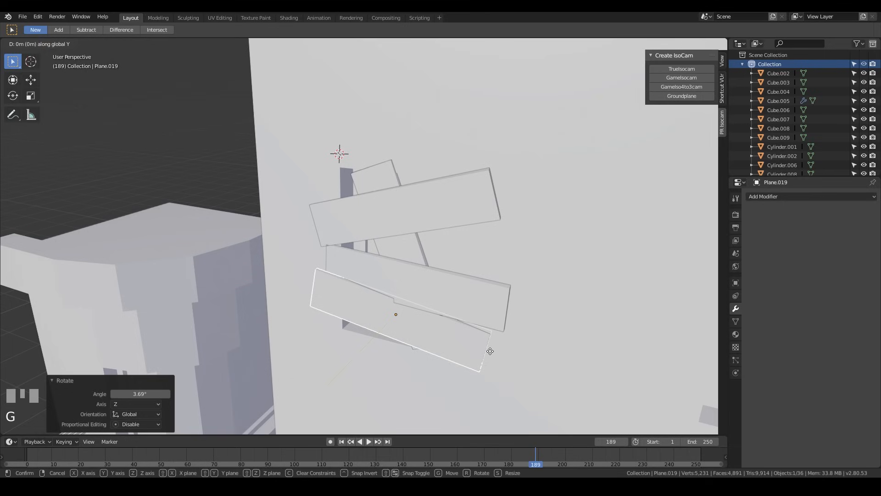
click(488, 352)
- Raise the topmost crosswise board about 0.007 m along Z
click(517, 275)
middle_drag(517, 275, 590, 259)
key(g)
key(z)
click(509, 253)
mouse_move(509, 252)
middle_down()
mouse_move(517, 226)
mouse_move(524, 227)
mouse_move(492, 225)
mouse_move(525, 236)
mouse_move(515, 237)
middle_up()
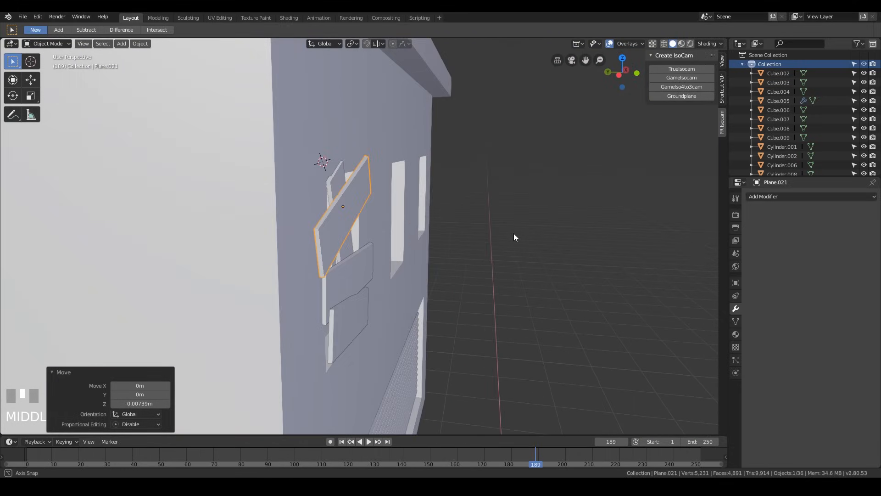
- Move the nearly upright board about -0.042 m along Y so it sits in front of the other boards
click(352, 249)
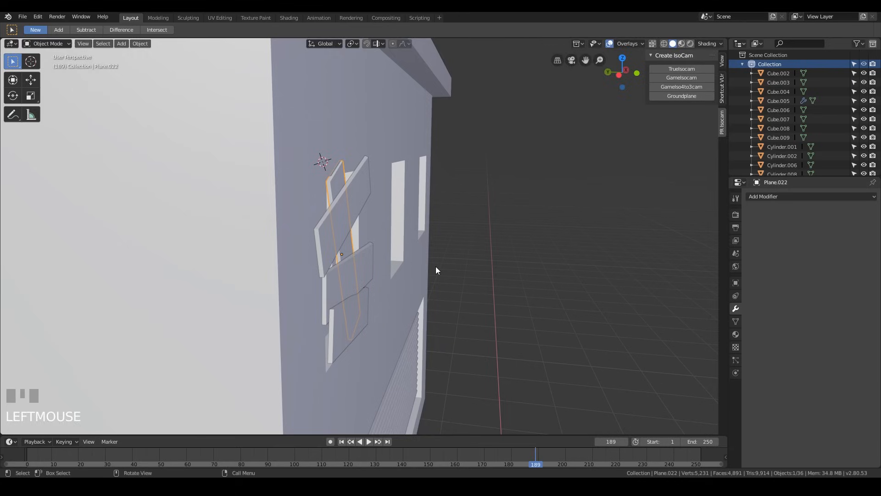
key(g)
key(x)
key(y)
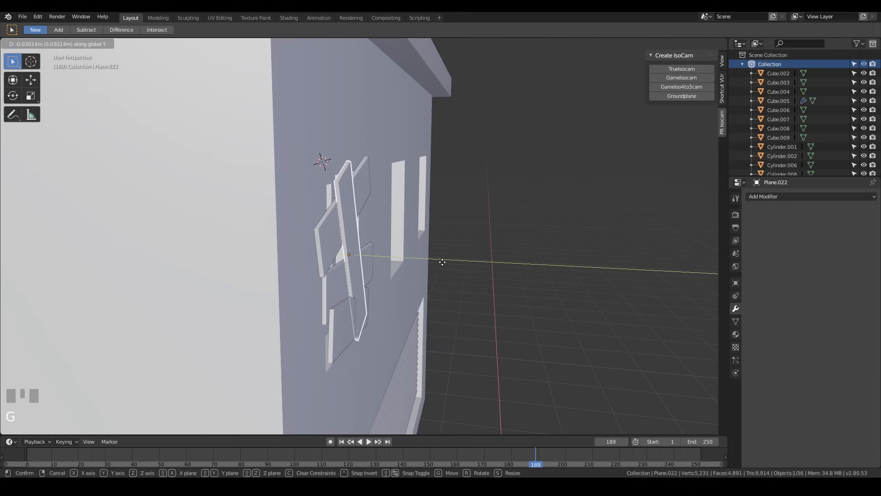
click(444, 262)
- Tilt the nearly upright board about -3.15° as seen from the side, and deselect it
middle_drag(451, 268, 462, 255)
key(r)
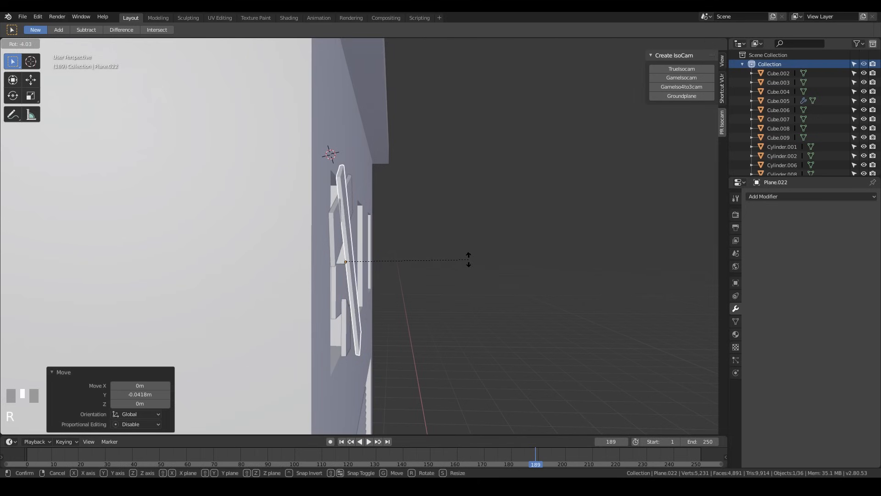
click(466, 263)
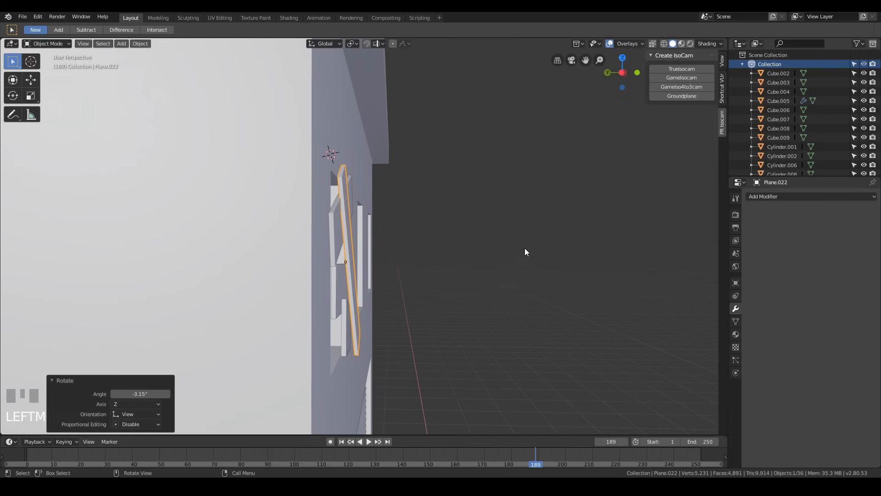
middle_drag(507, 256, 446, 288)
scroll(470, 295, down, 3)
click(212, 133)
- Add a horizontal edge loop around the tall building between the upper windows and the large louvered vent
middle_drag(211, 133, 551, 326)
scroll(522, 276, down, 3)
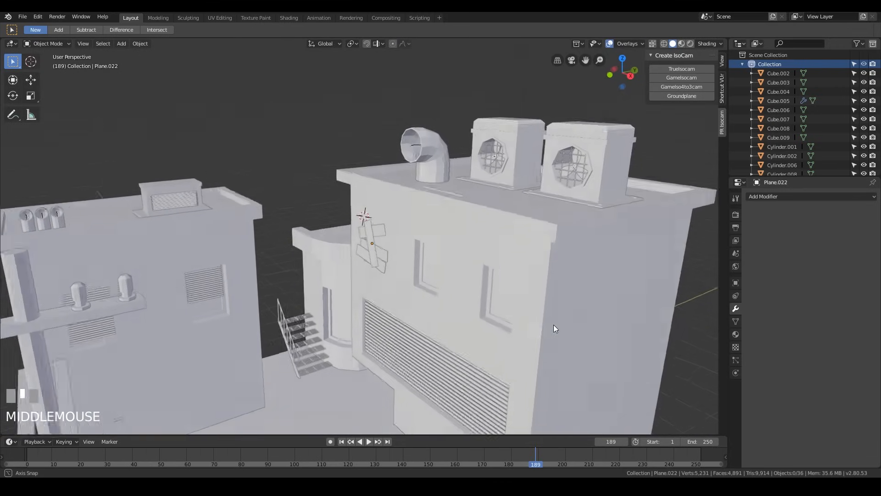
scroll(552, 325, down, 2)
key(ctrl+alt+shift+KP_Divide)
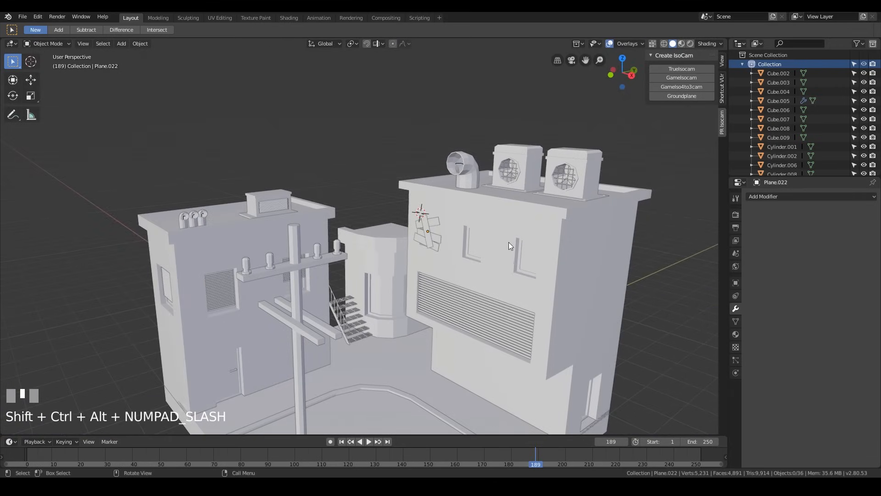
click(531, 281)
scroll(563, 285, up, 1)
shift+middle_drag(563, 285, 511, 243)
key(Tab)
key(ctrl+r)
click(468, 248)
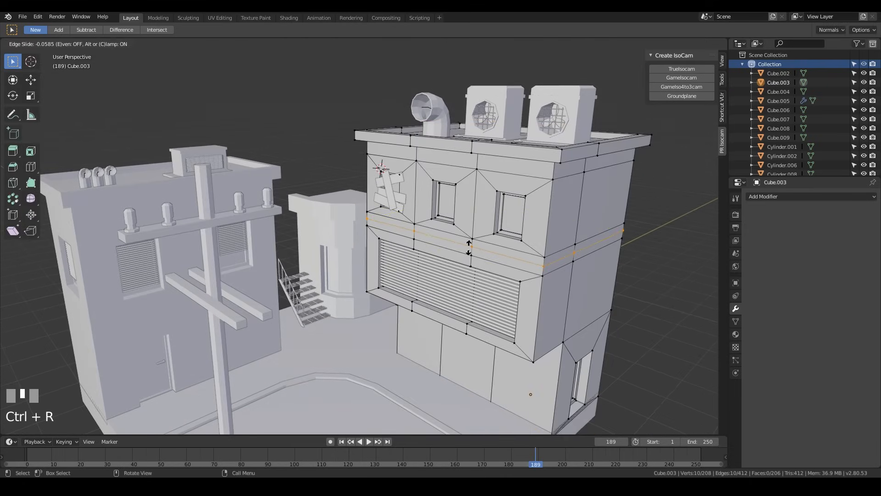
click(468, 250)
- Select the narrow face band around the tall building and extrude it outward along normals about 0.166 m with even thickness, then leave mesh editing
scroll(468, 250, up, 3)
shift+middle_drag(468, 250, 410, 254)
key(3)
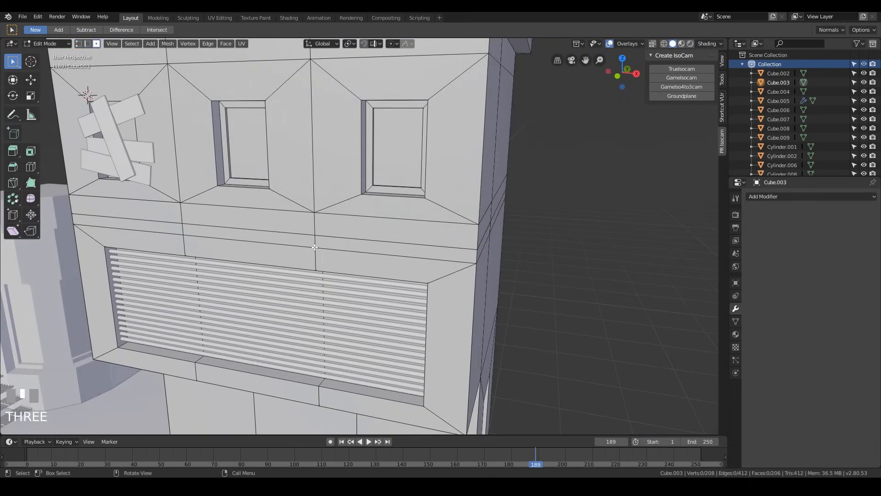
alt+click(316, 244)
middle_drag(564, 250, 417, 263)
scroll(413, 261, down, 3)
key(alt+e)
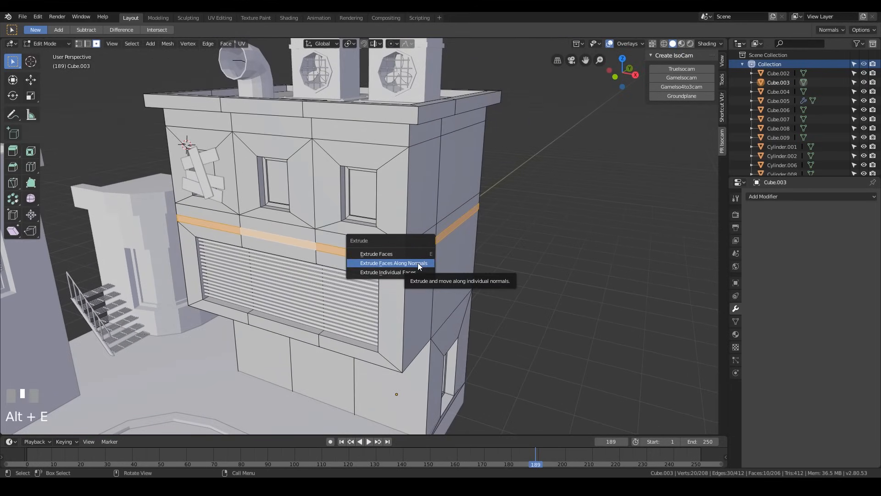
click(418, 262)
key(alt)
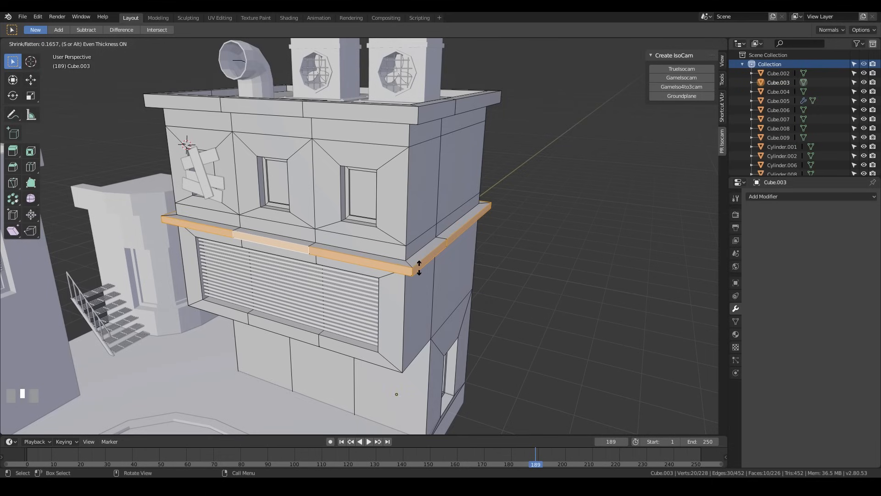
click(419, 266)
middle_drag(419, 267, 384, 387)
key(Tab)
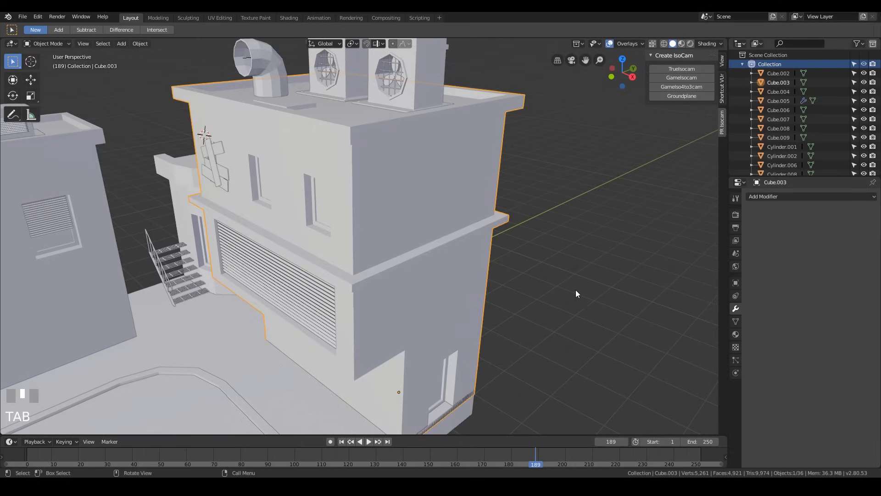
middle_drag(576, 290, 516, 299)
scroll(354, 283, down, 4)
middle_drag(354, 283, 417, 247)
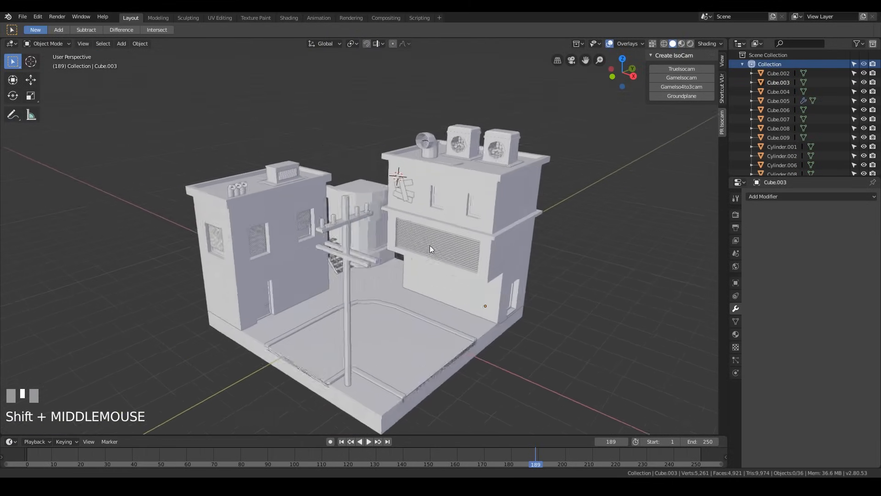
scroll(379, 247, up, 5)
click(302, 247)
key(Tab)
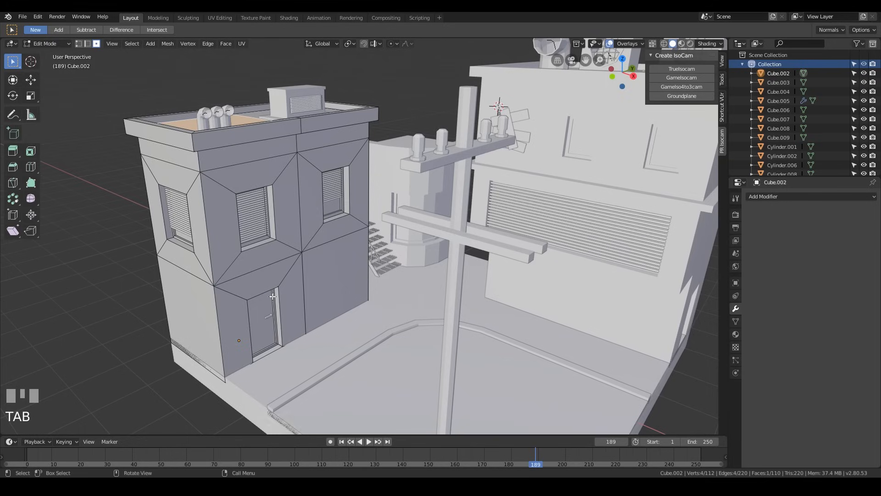
key(Tab)
- Inset the leftmost wall face below the large louvered vent on the tall building by about 0.257 m
mouse_move(514, 233)
middle_down()
mouse_move(469, 215)
mouse_move(524, 229)
middle_up()
shift+middle_drag(607, 241, 475, 260)
scroll(475, 260, up, 5)
key(Tab)
shift+middle_drag(442, 329, 201, 311)
click(350, 237)
shift+middle_drag(304, 307, 372, 252)
click(322, 266)
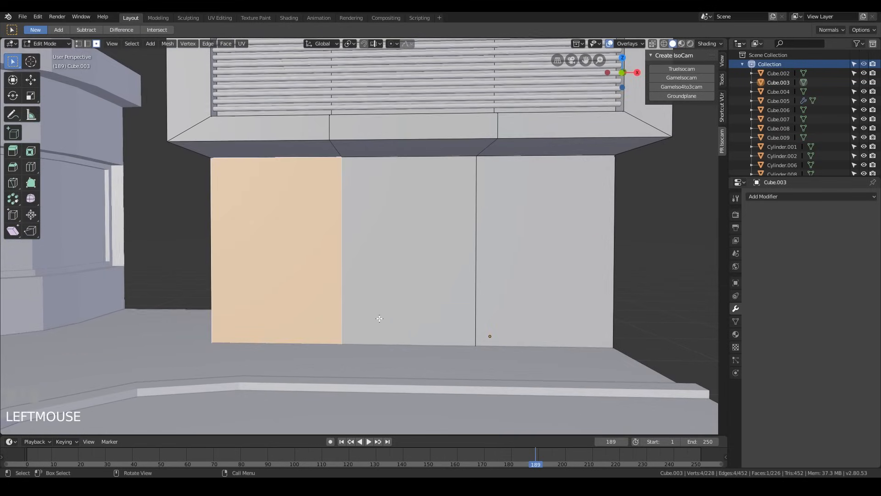
key(i)
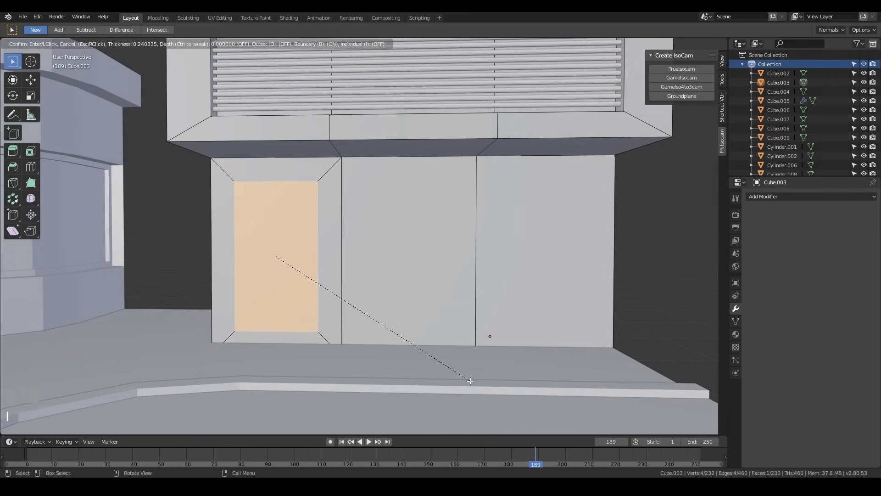
click(468, 380)
- Lower the inset door face 0.139 m along Z and extrude it 0.252 m into the wall
key(g)
key(z)
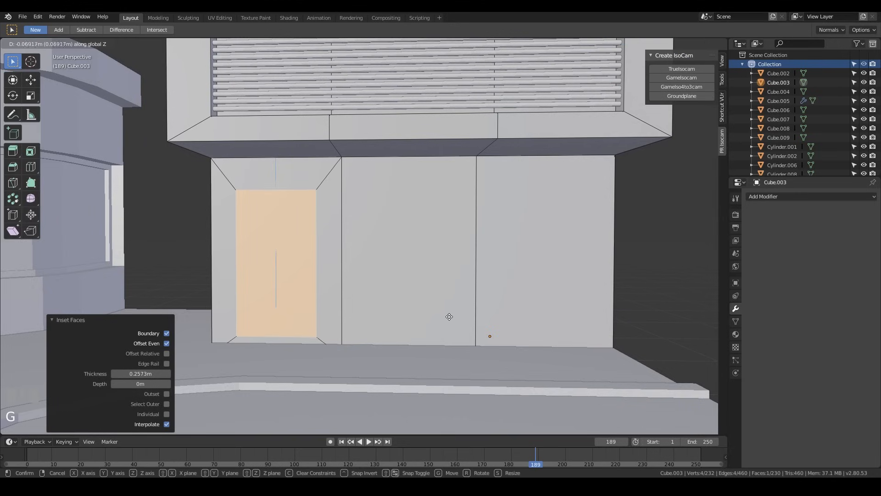
click(447, 322)
middle_drag(448, 325, 451, 327)
key(e)
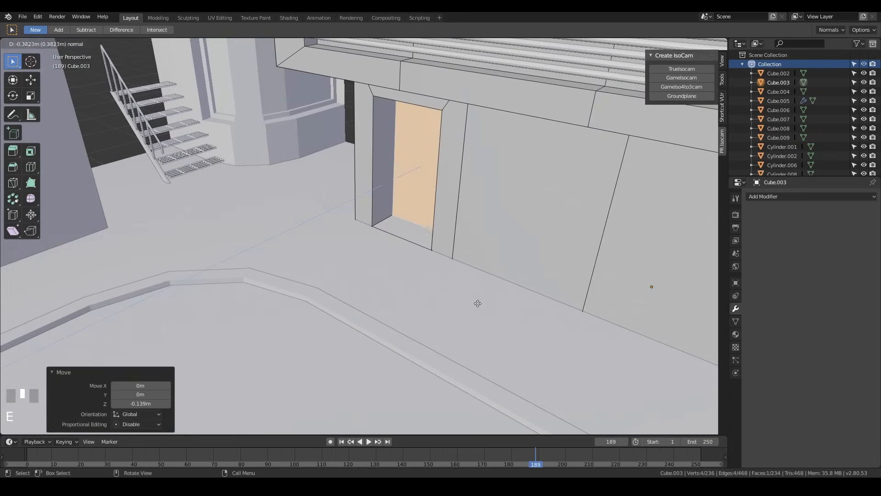
click(473, 305)
- Inset the recessed doorway face by a thin margin
key(i)
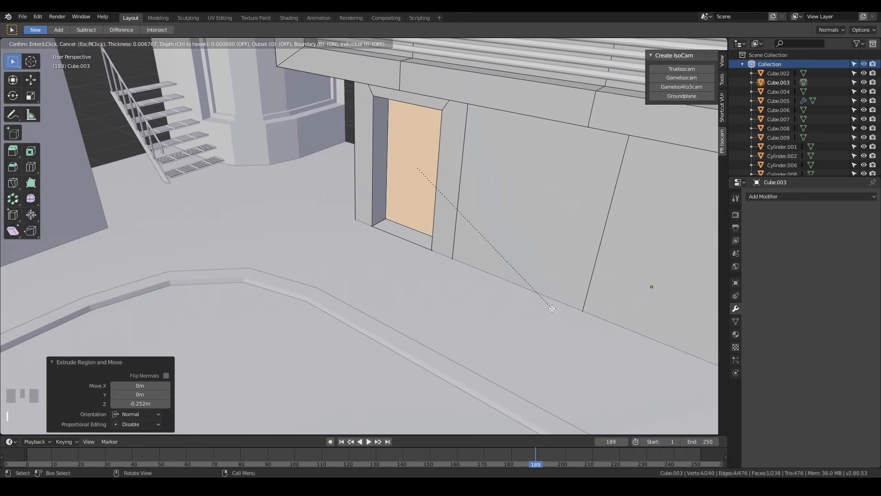
click(547, 304)
key(shift+ctrl+alt+KP_Divide)
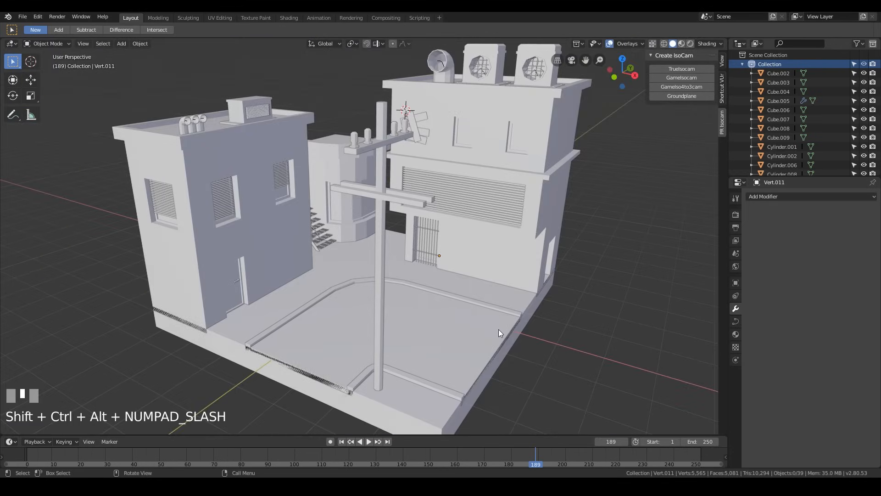
- Examine the whole building scene from several angles and distances, including the rooftops and the tall building's front
middle_drag(498, 329, 512, 233)
scroll(523, 233, down, 5)
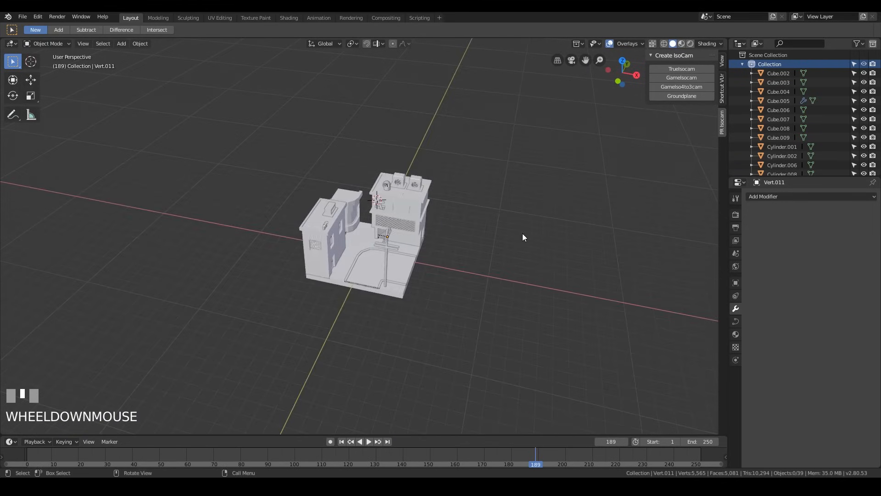
scroll(453, 222, up, 8)
middle_drag(452, 222, 481, 231)
scroll(428, 219, down, 3)
shift+middle_drag(428, 219, 429, 221)
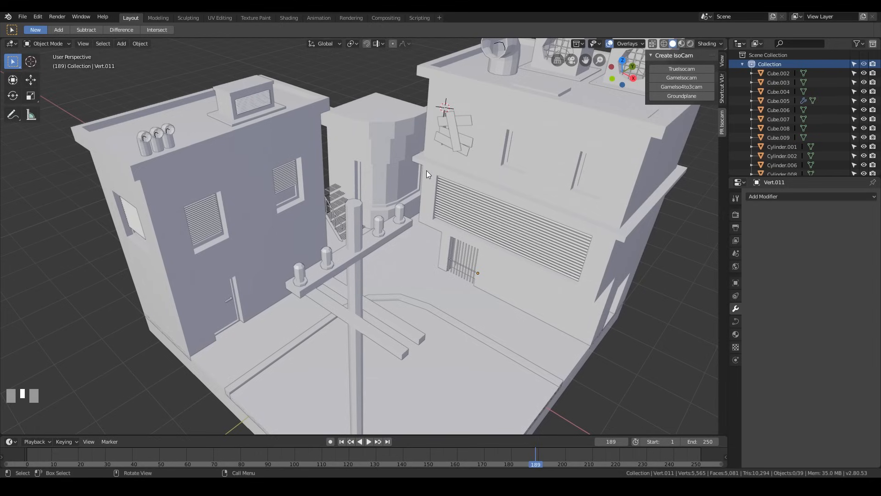
scroll(412, 175, down, 5)
scroll(368, 173, up, 7)
middle_drag(365, 126, 432, 151)
shift+scroll(432, 269, down, 2)
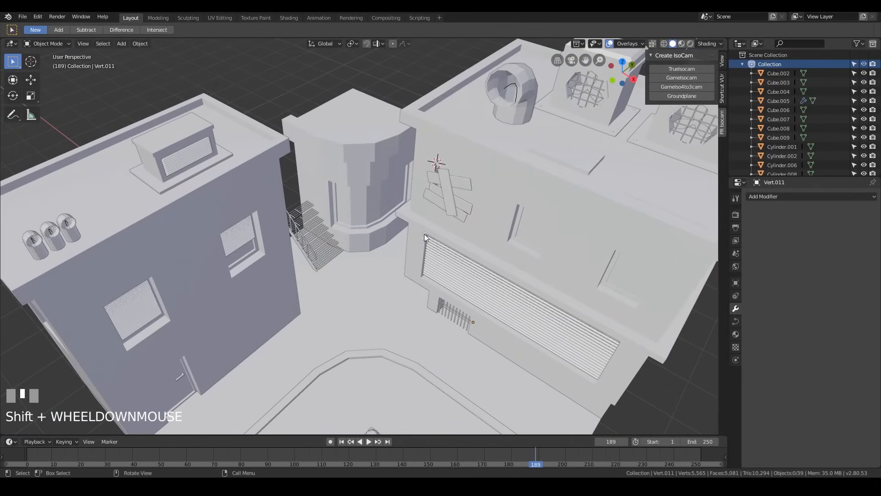
- Place the 3D cursor at the tall building's upper corner beside the boarded window and add a plane there for mesh editing
shift+middle_drag(404, 226, 342, 182)
shift+right_click(410, 136)
middle_drag(410, 135, 420, 139)
key(shift+a)
mouse_move(390, 140)
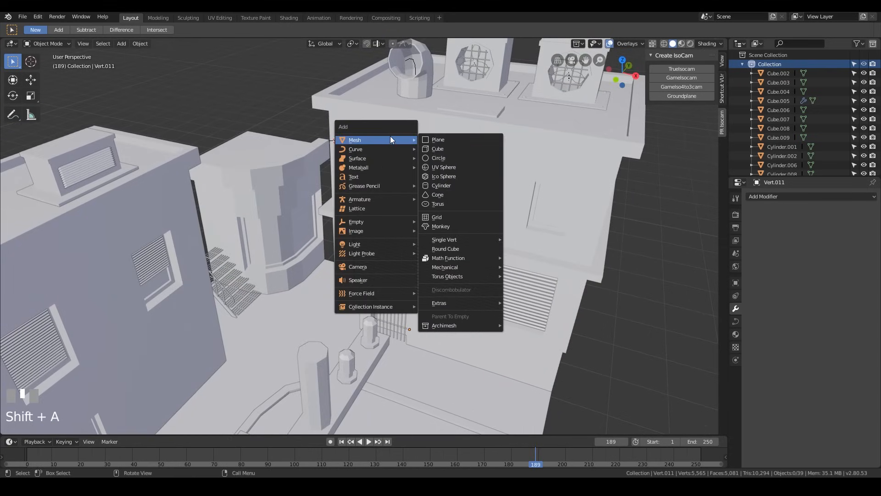
click(453, 140)
key(Tab)
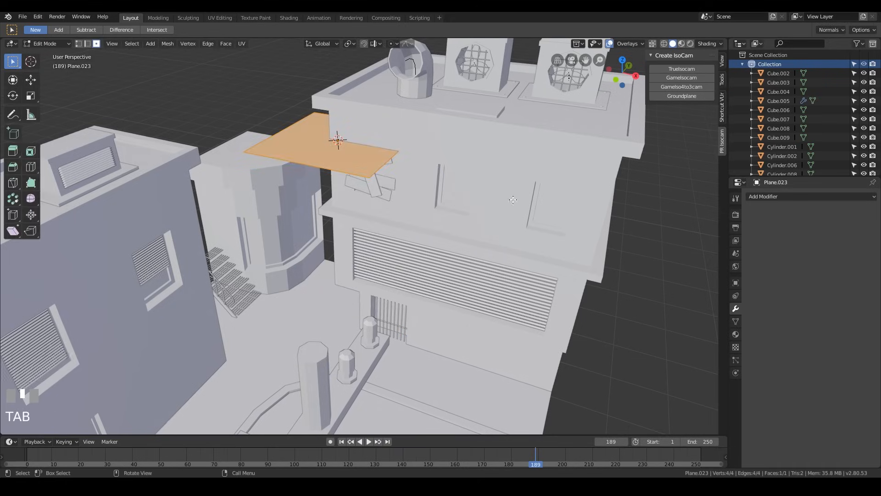
key(t)
key(KP_0)
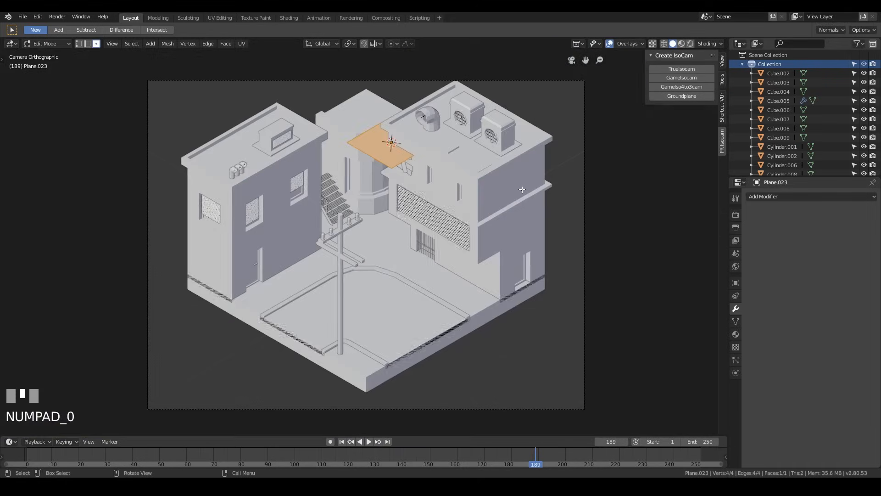
text(r90)
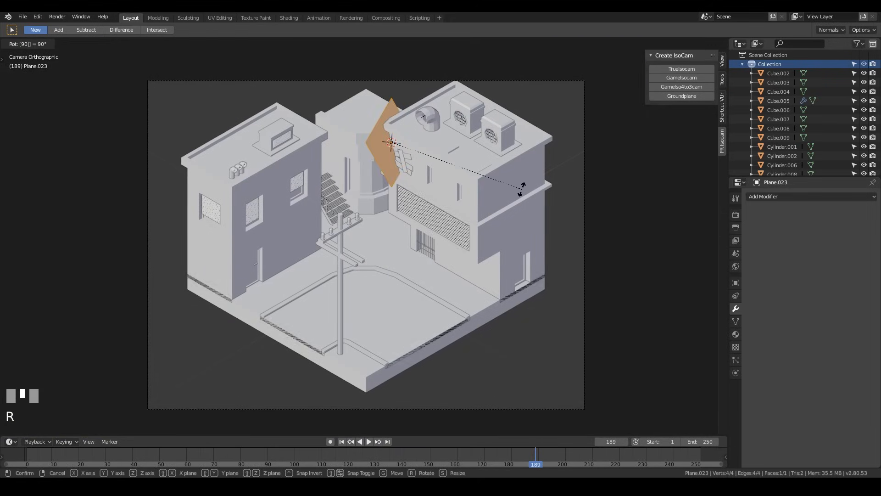
key(Escape)
- Rotate the plane 90° about the global Y axis so it stands upright
scroll(522, 188, up, 3)
shift+middle_drag(521, 188, 416, 266)
scroll(448, 200, up, 2)
shift+middle_drag(449, 201, 473, 203)
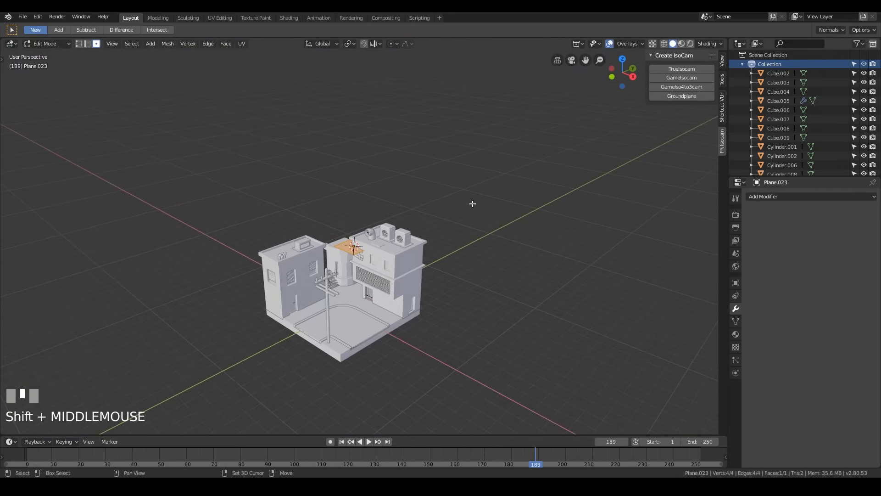
key(r)
key(y)
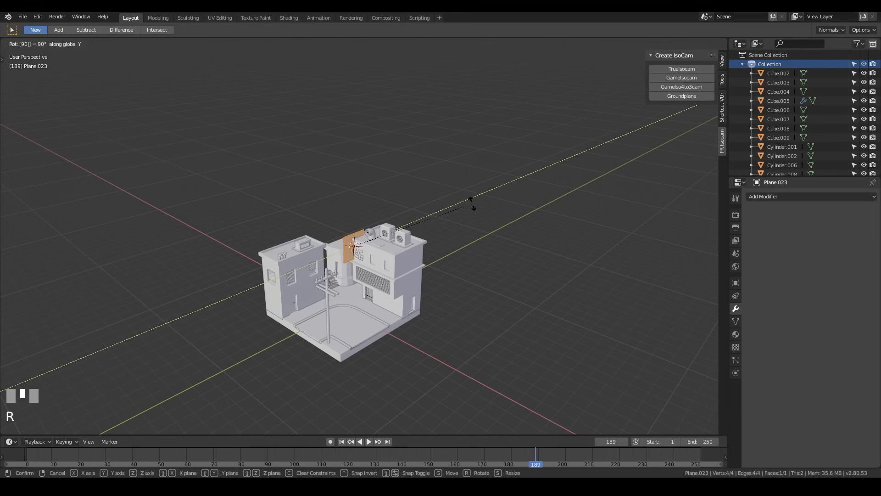
key(Return)
- Narrow the upright plane to about 0.339 of its width along Y
scroll(472, 202, up, 6)
shift+middle_drag(447, 266, 514, 165)
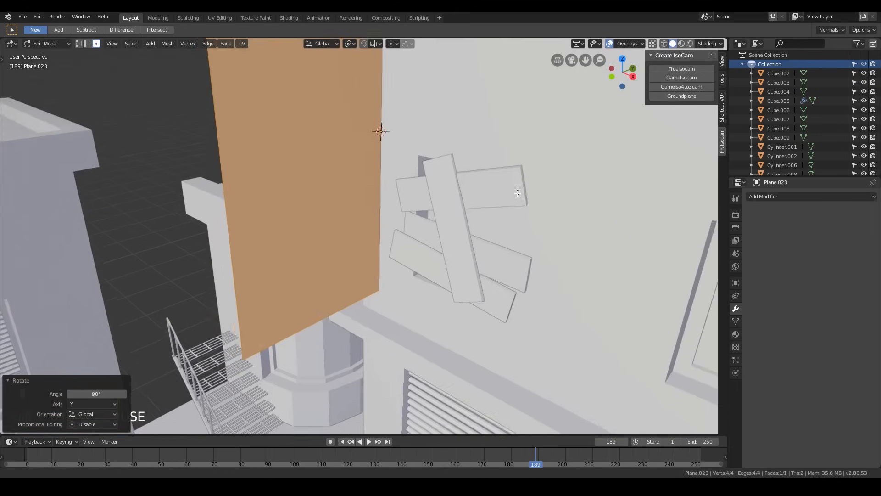
scroll(500, 207, down, 4)
shift+middle_drag(500, 207, 486, 246)
key(s)
key(y)
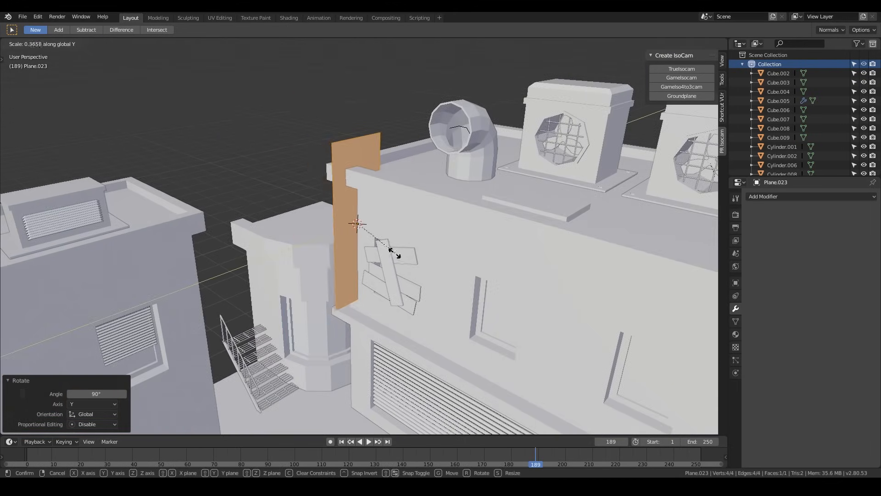
click(392, 253)
shift+middle_drag(492, 323, 501, 317)
- Move the upright plane about -0.735 m along Y and -0.827 m along Z, keeping its X position
scroll(501, 316, down, 6)
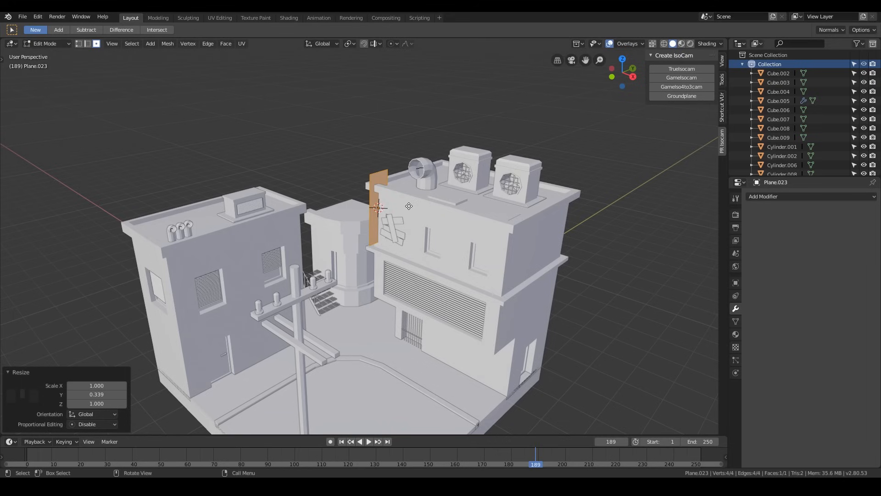
key(g)
key(shift+x)
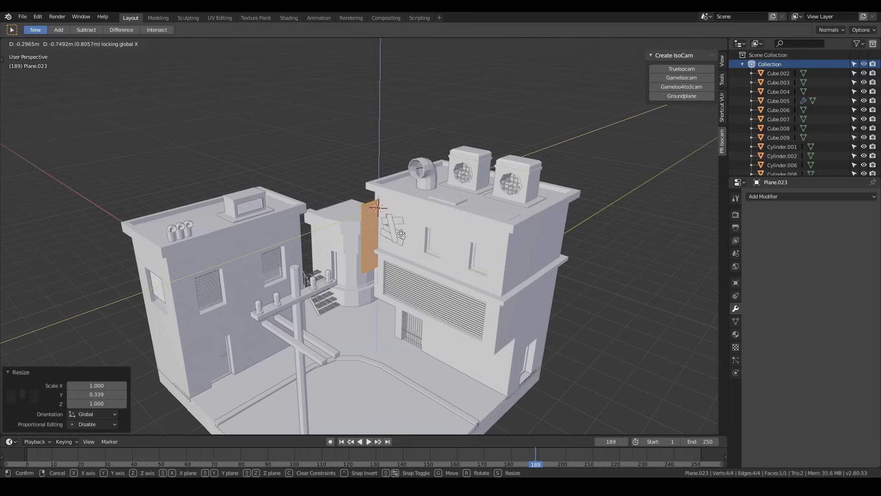
click(390, 241)
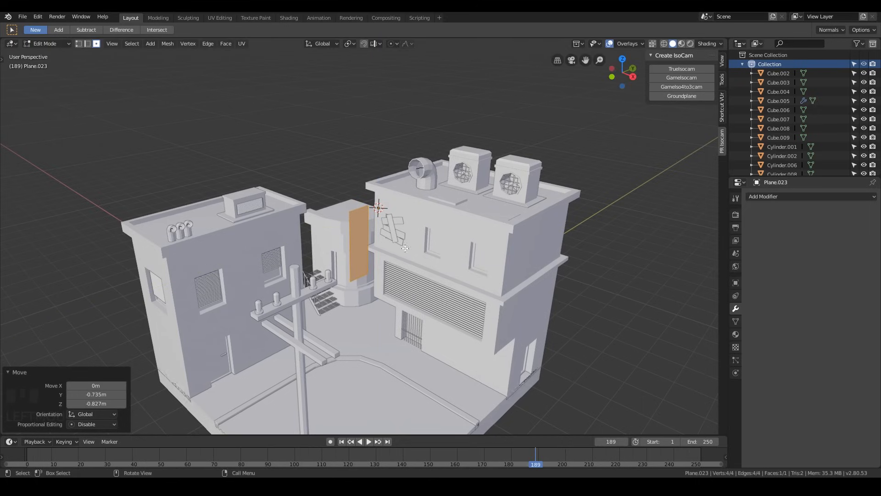
- Enlarge the upright plane by about 1.396 along Z and 1.279 along Y, judging its size from the camera view
scroll(450, 254, down, 6)
key(KP_0)
scroll(493, 282, down, 3)
scroll(494, 282, down, 2)
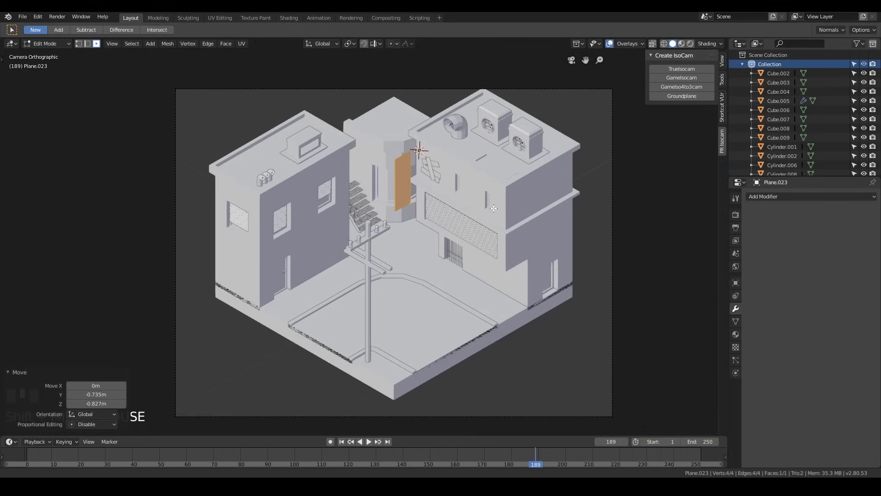
key(s)
key(z)
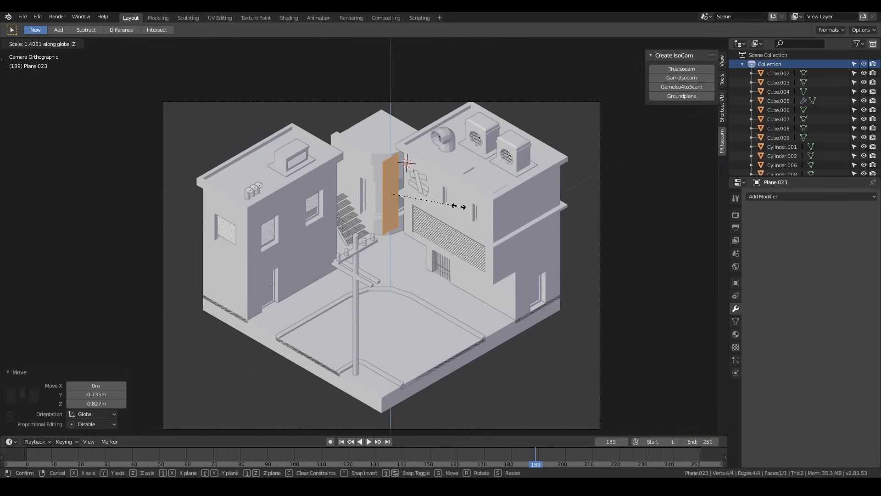
click(458, 206)
key(s)
key(y)
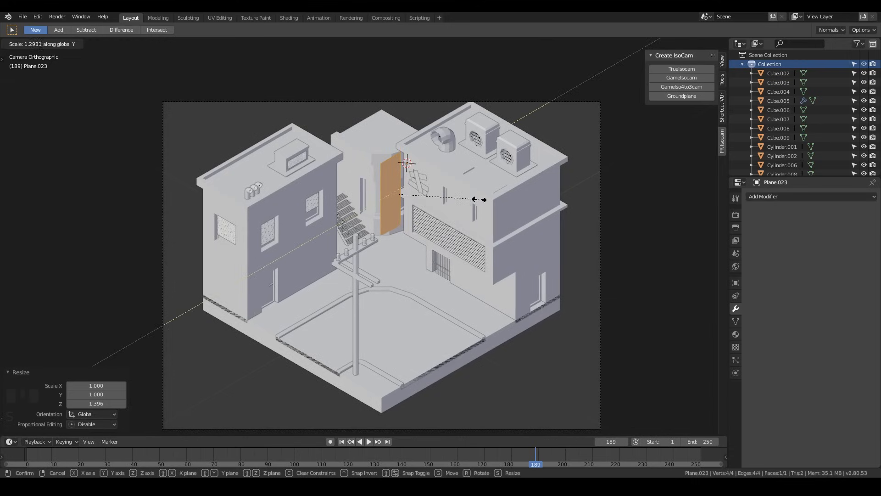
click(478, 199)
- Shift the upright plane about -0.094 m along both Y and Z without changing its X position
key(g)
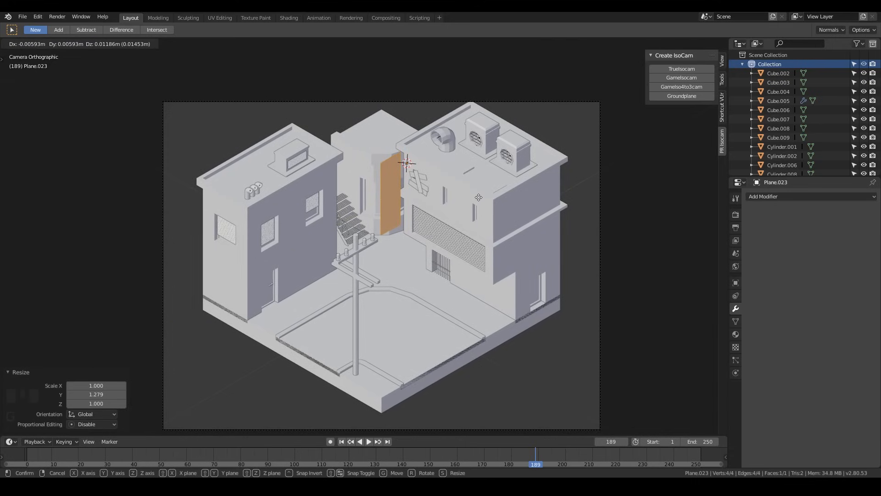
key(shift+x)
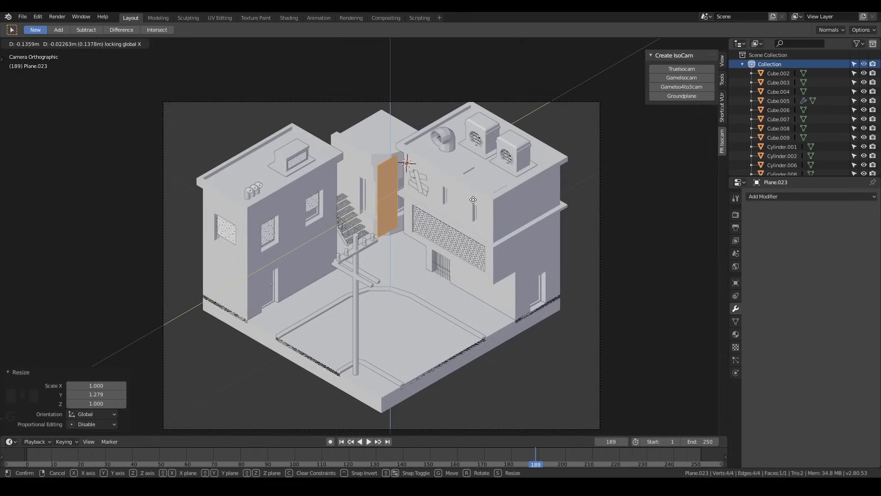
click(475, 201)
- Move the upright plane object about 0.23 m along X, in front of the tall building's wall
middle_drag(474, 201, 436, 194)
scroll(437, 197, up, 8)
key(KP_0)
scroll(484, 199, up, 3)
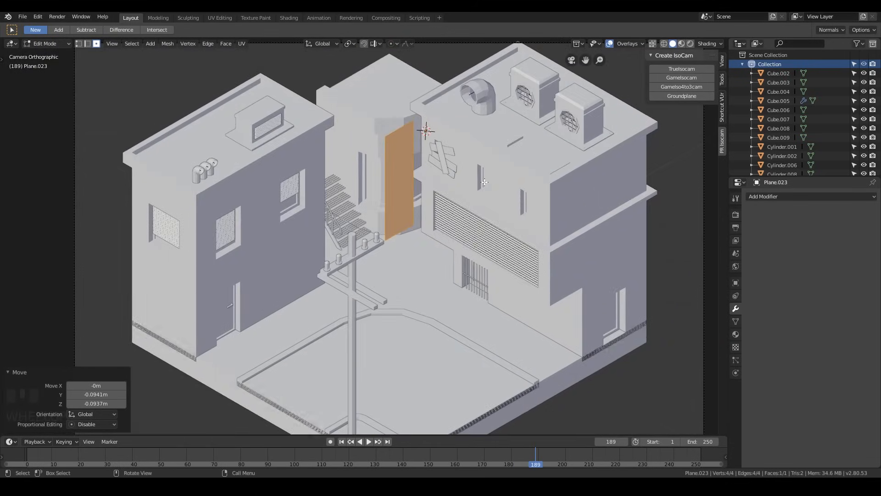
shift+middle_drag(512, 141, 458, 213)
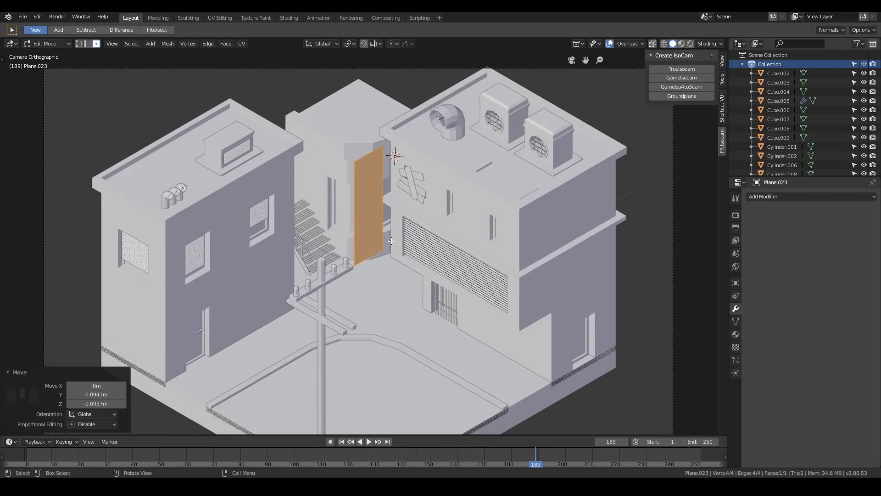
middle_drag(397, 239, 467, 235)
scroll(440, 236, up, 8)
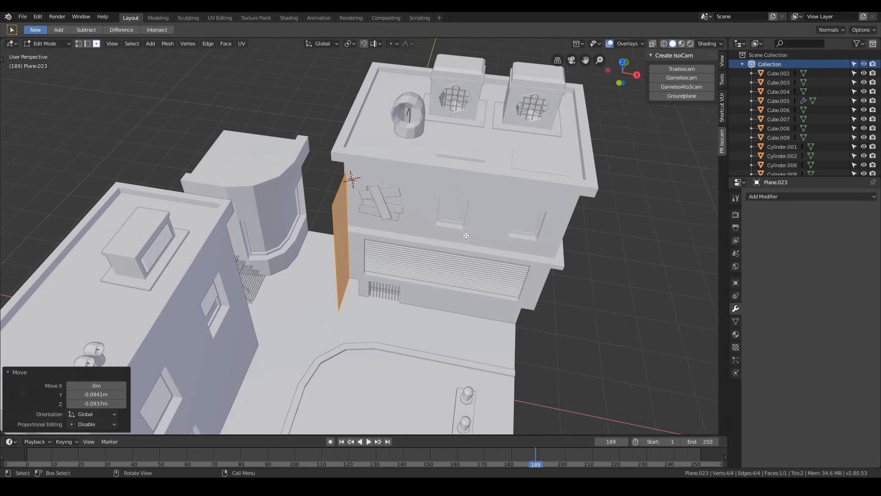
key(Tab)
key(g)
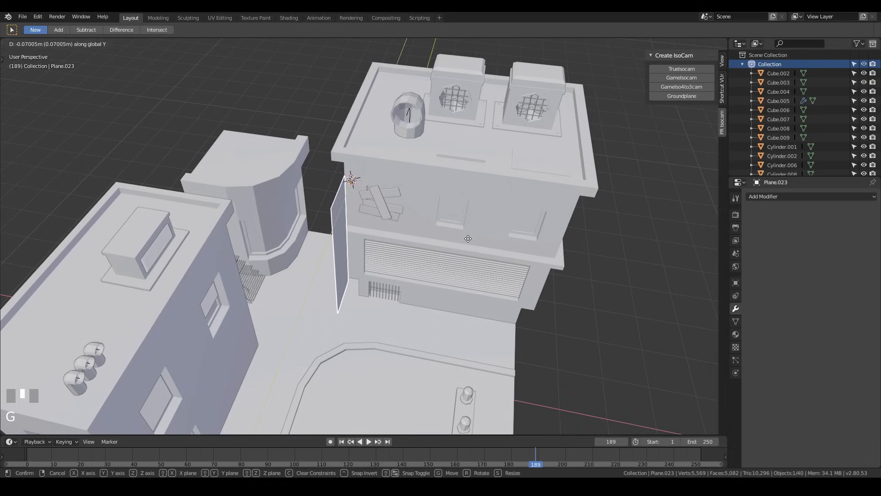
key(Escape)
mouse_move(388, 237)
middle_down()
mouse_move(453, 230)
mouse_move(384, 236)
middle_up()
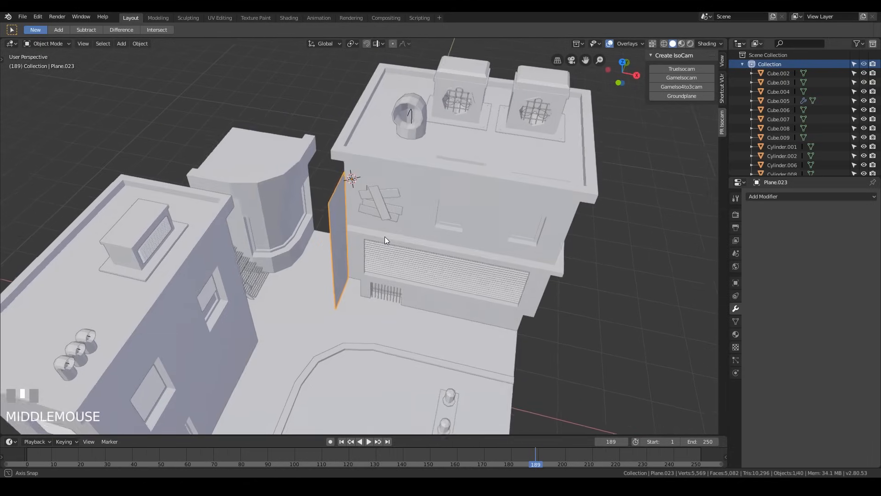
key(g)
key(x)
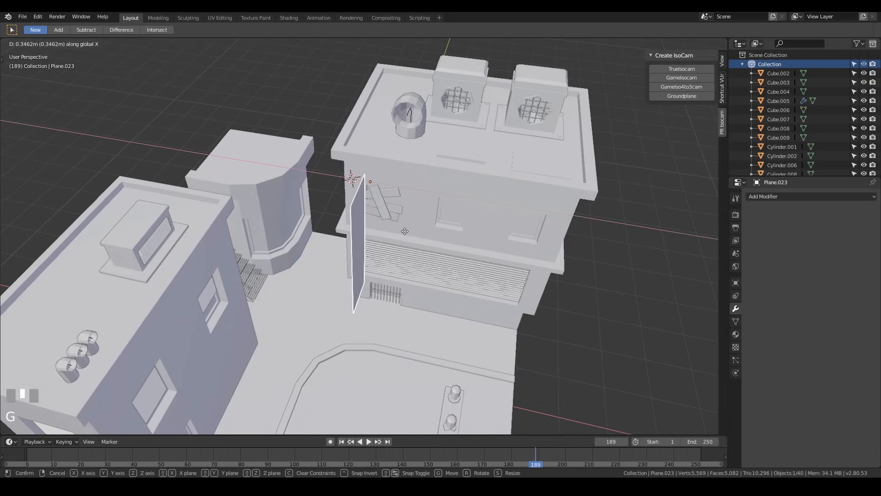
click(389, 234)
- Extrude the upright plane about 0.158 m along its normal to give the panel thickness
middle_drag(389, 234, 398, 200)
middle_drag(449, 209, 377, 184)
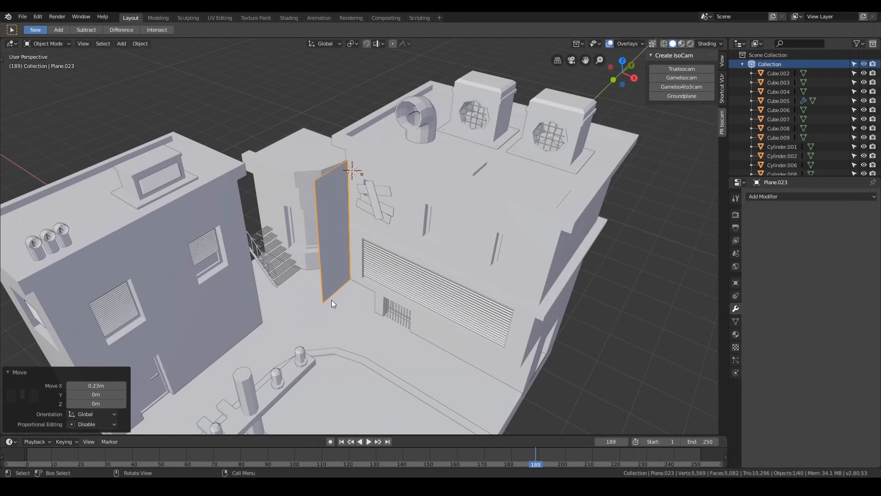
middle_drag(425, 212, 351, 150)
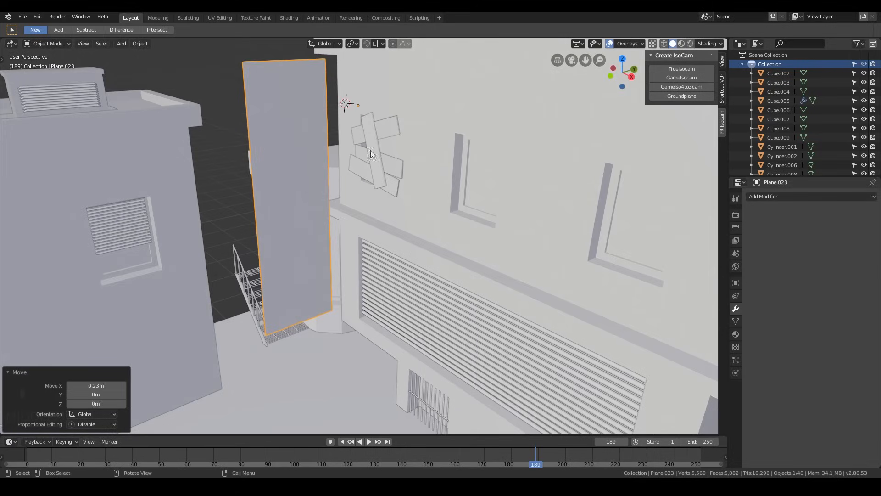
scroll(470, 212, down, 10)
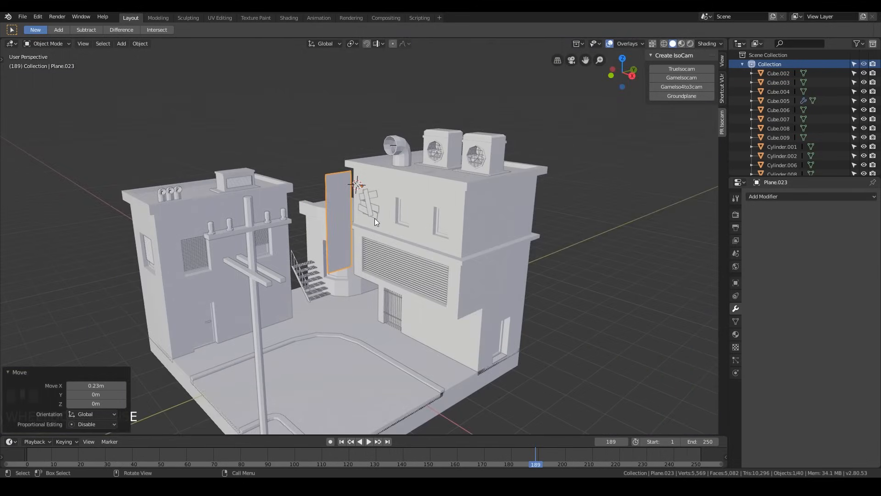
middle_drag(374, 219, 383, 189)
scroll(367, 220, up, 4)
middle_drag(344, 210, 319, 146)
key(Tab)
key(e)
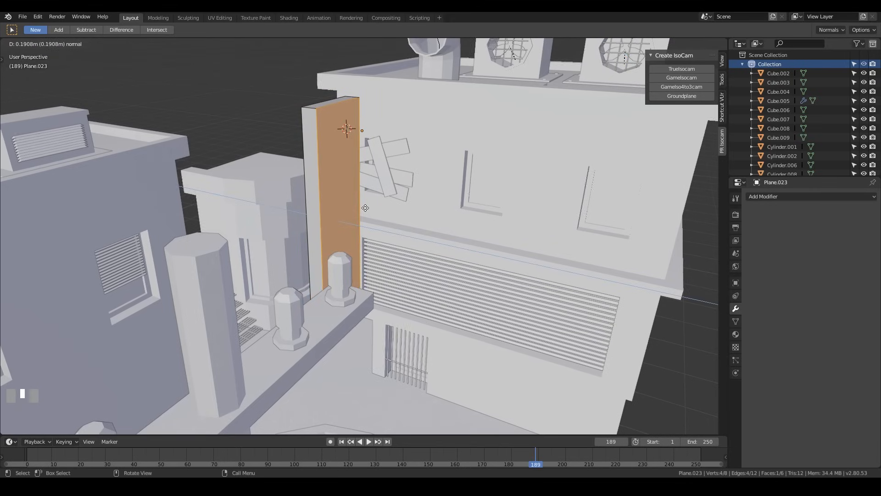
click(362, 208)
- Inset the panel's large face by about 0.068 m and extrude it inward to form a recessed frame
middle_drag(363, 208, 451, 285)
key(i)
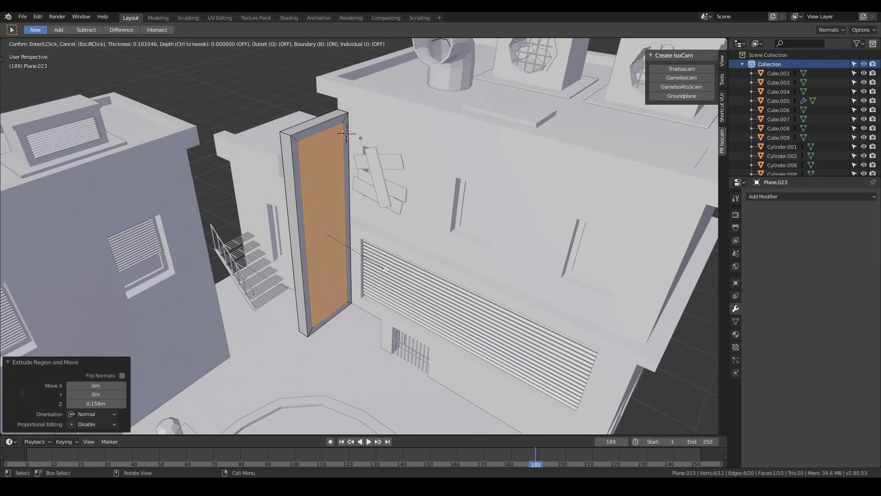
click(387, 272)
key(e)
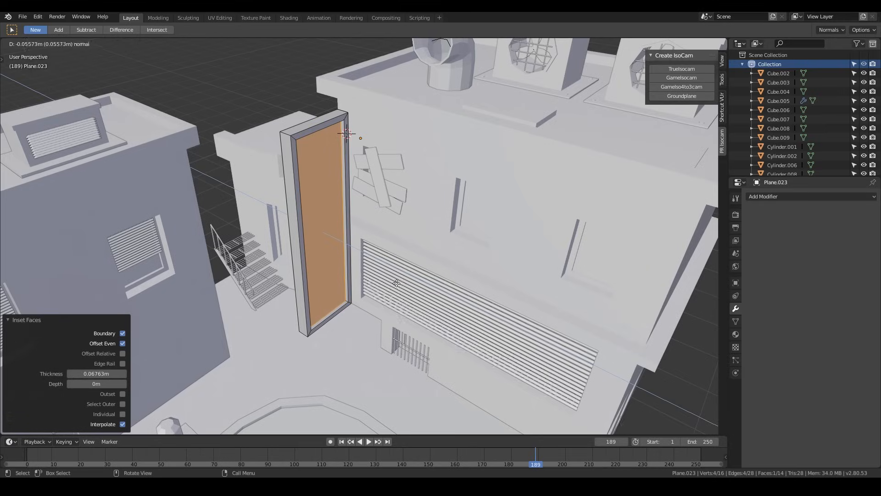
click(399, 283)
middle_drag(398, 284, 441, 149)
key(Tab)
- Add a cylinder with 6 vertices to the panel's mesh
key(Tab)
key(shift+a)
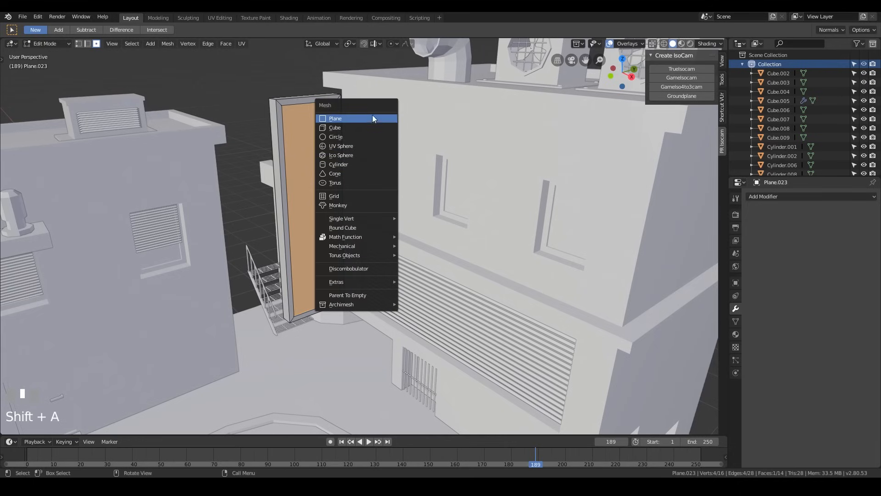
click(363, 163)
scroll(377, 132, down, 8)
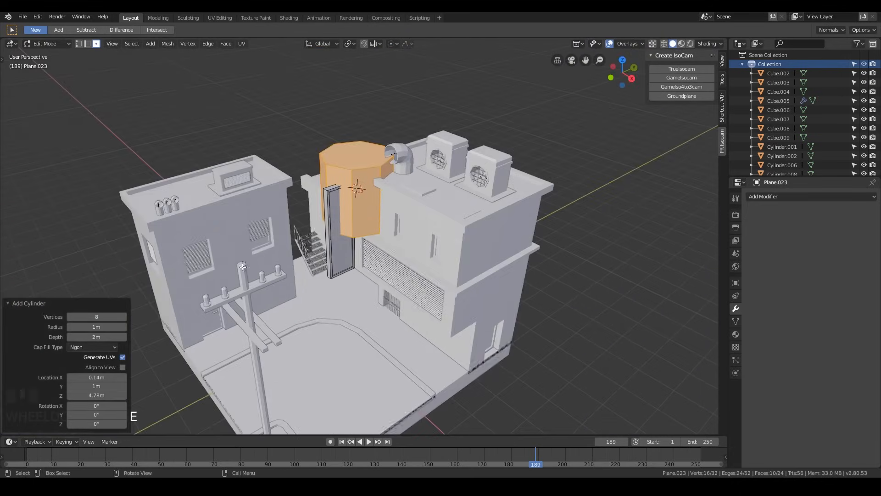
click(99, 316)
text(6)
key(Return)
- Rotate the six-sided cylinder 90° about X and scale it down uniformly to a thin rod size
scroll(373, 233, up, 5)
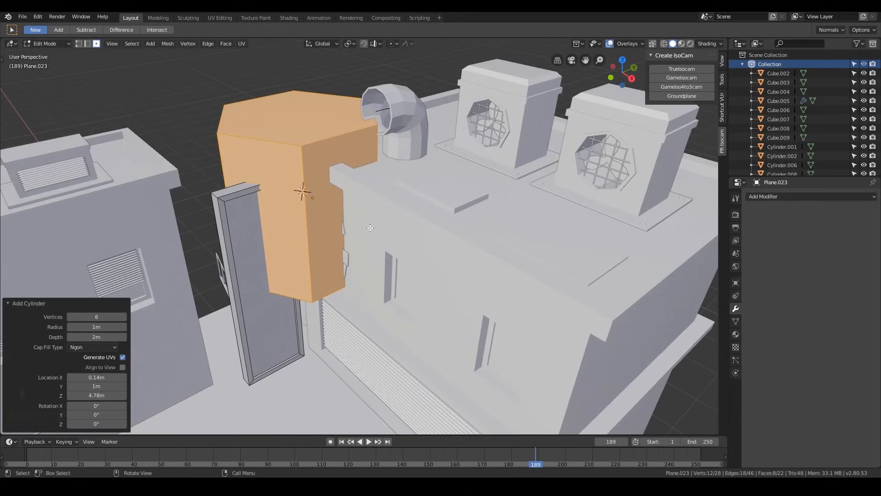
text(rxy9)
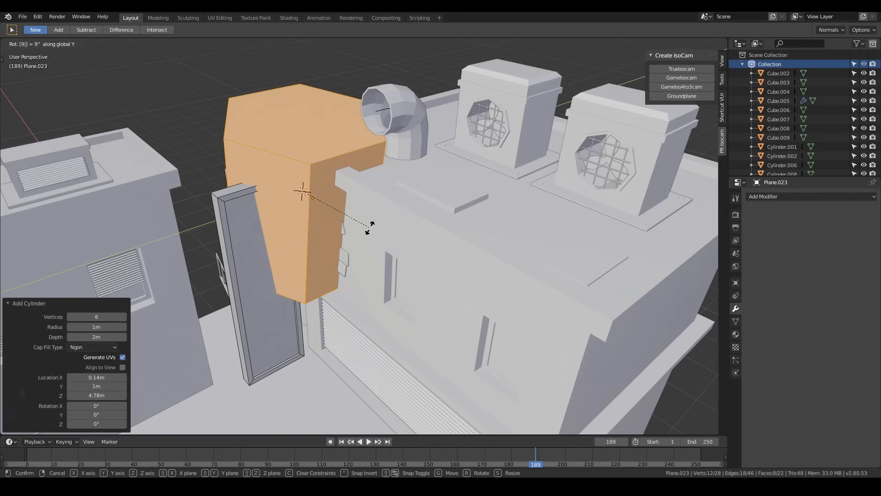
key(BackSpace)
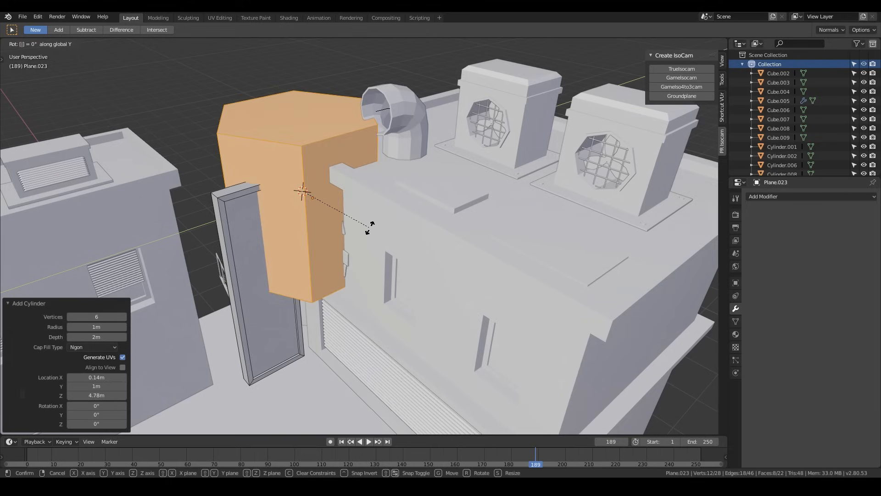
text(x)
text(90)
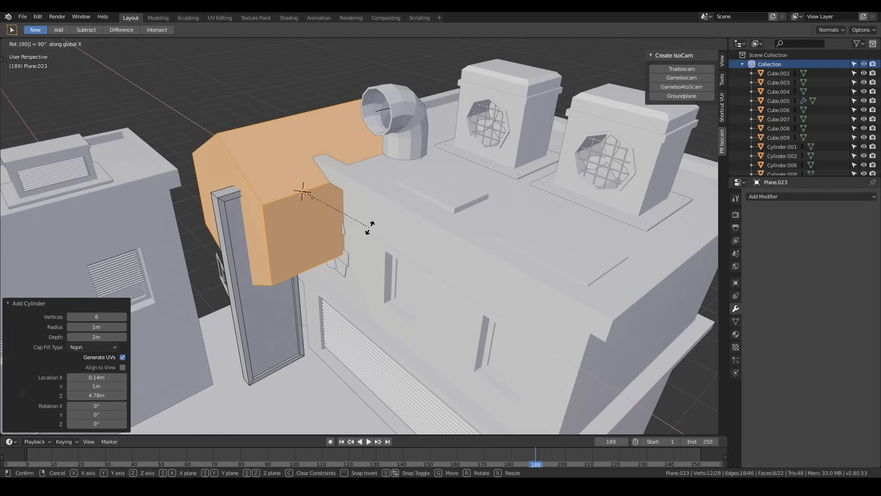
key(Return)
key(s)
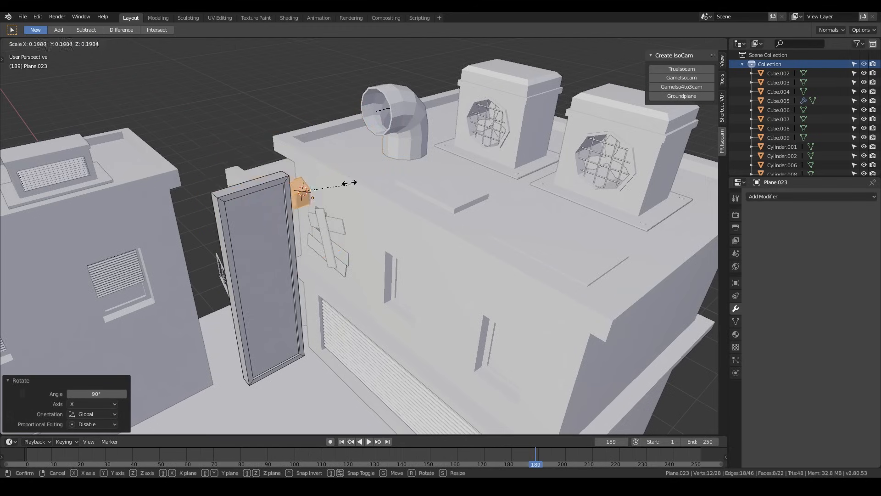
click(303, 202)
- Lengthen the small cylinder into a rod by moving its outer end face about -0.337 m along Y
middle_drag(303, 201, 456, 331)
scroll(428, 185, up, 4)
scroll(428, 185, up, 1)
click(370, 205)
middle_drag(370, 204, 444, 236)
key(g)
right_click(442, 237)
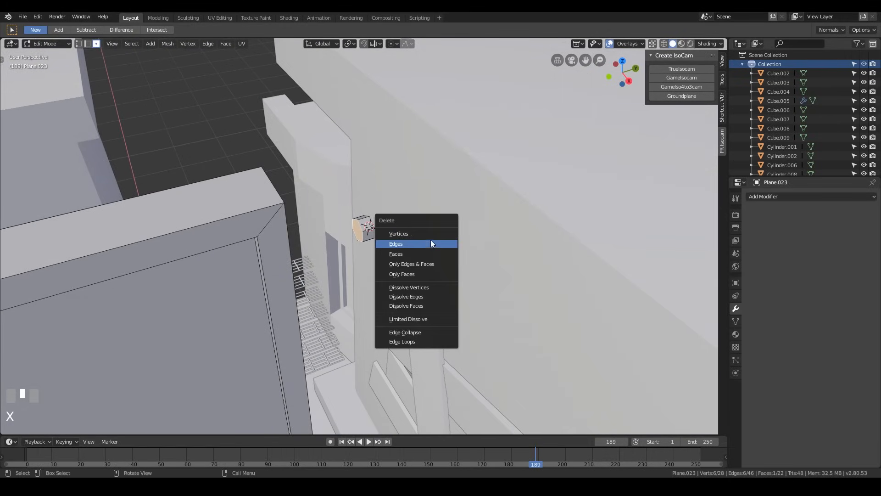
key(g)
key(x)
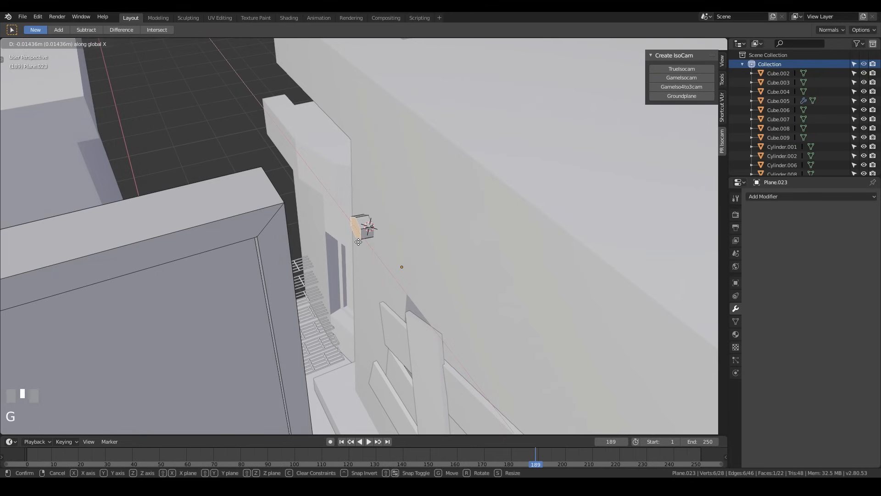
key(y)
click(278, 274)
- Extend the rod's end face another -0.054 m or so along Y, judging its reach from the top view
middle_drag(277, 275, 485, 157)
key(KP_7)
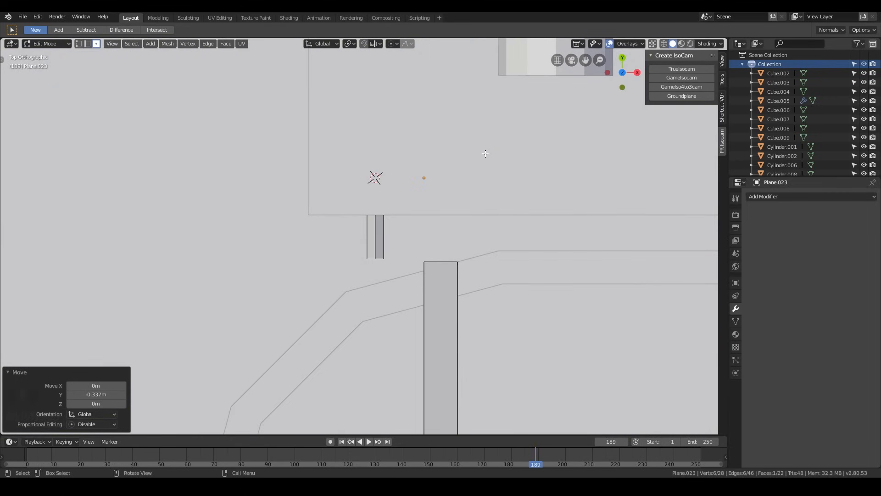
key(g)
key(y)
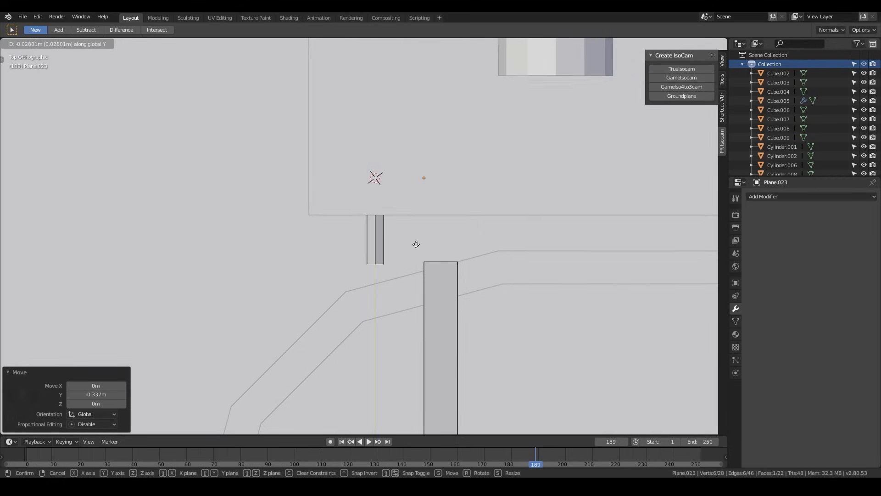
click(394, 249)
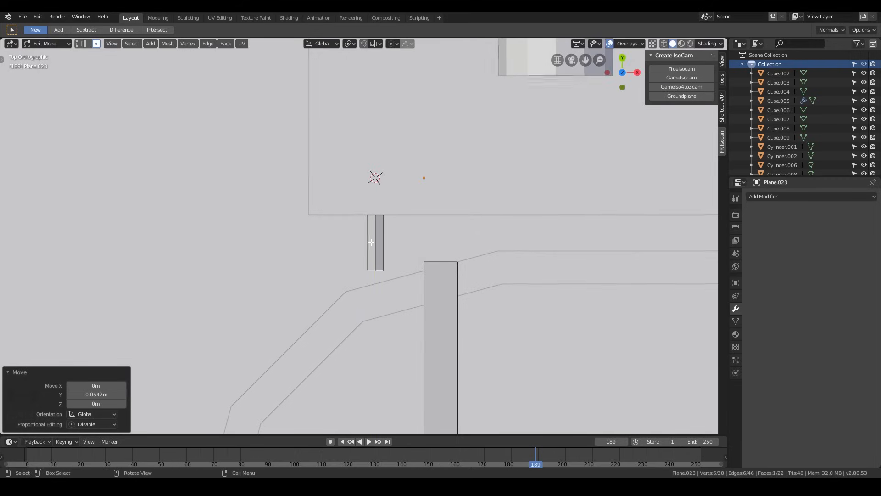
- Select the whole rod and move it about 0.306 m along X to line up with the panel's thickness
scroll(407, 267, down, 5)
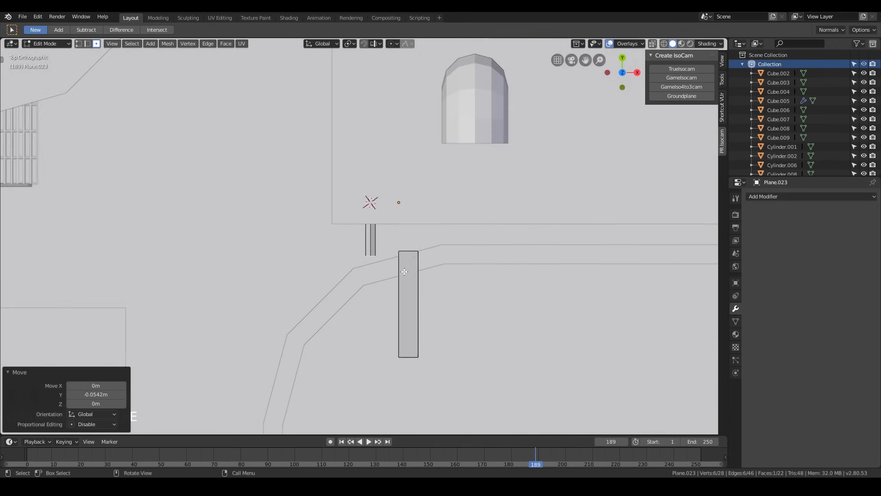
middle_drag(435, 272, 443, 233)
key(a)
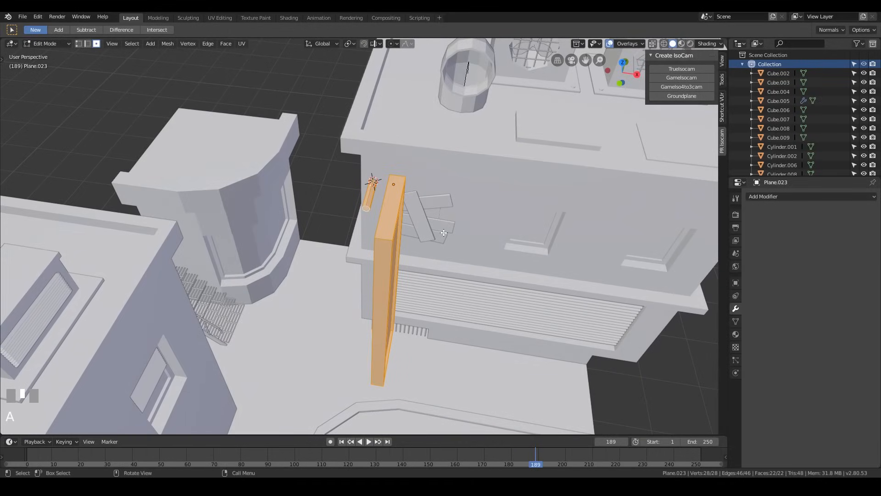
key(ctrl+z)
middle_drag(433, 214, 387, 205)
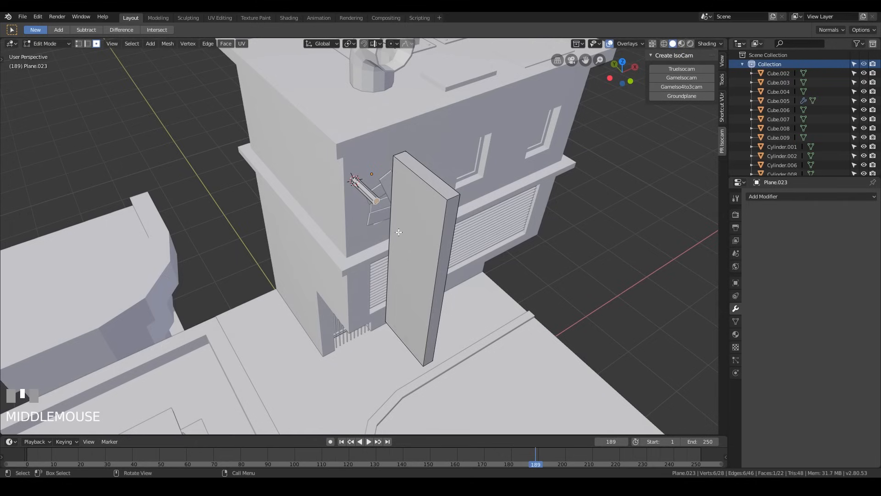
scroll(372, 193, up, 3)
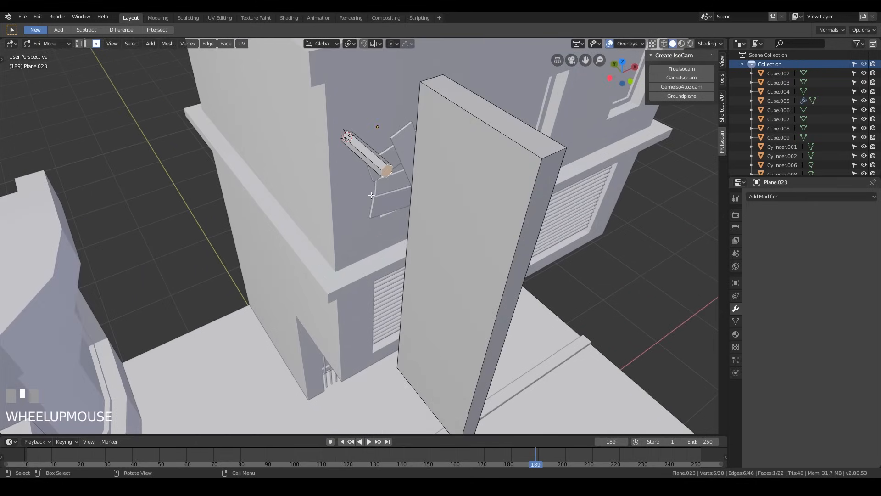
key(l)
middle_drag(569, 142, 521, 148)
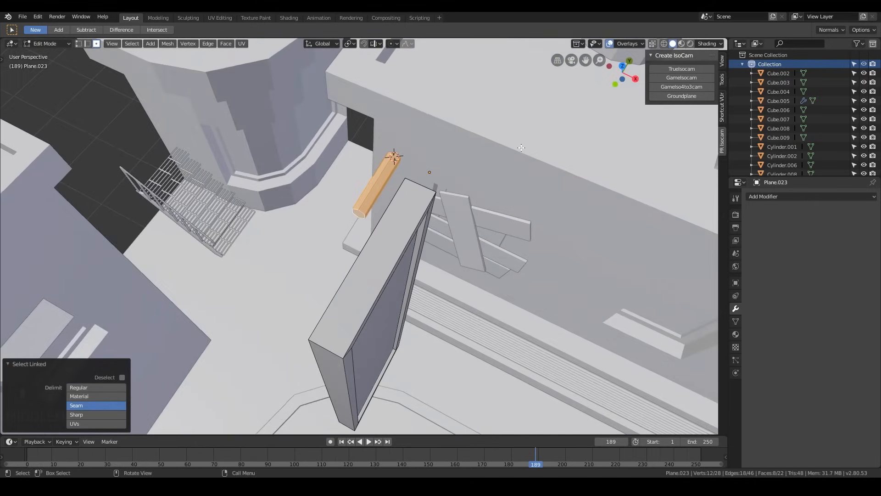
key(KP_7)
key(g)
key(x)
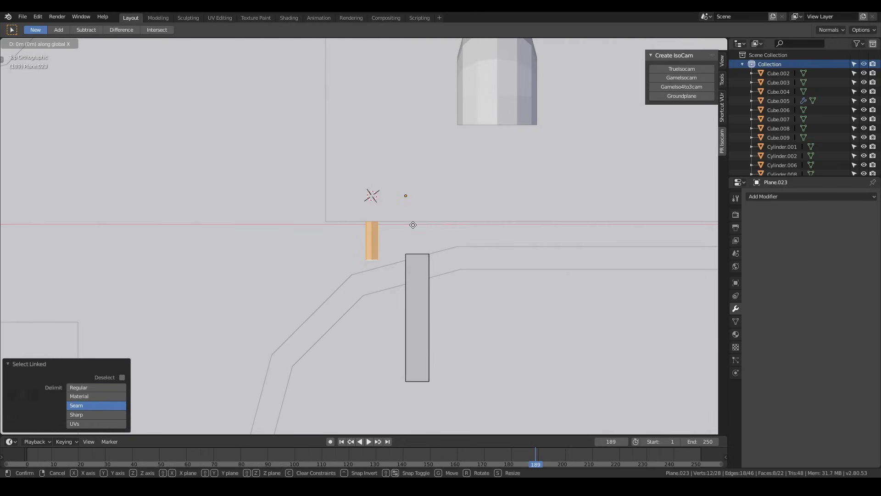
click(457, 228)
- Move the rod and panel together about -0.08 m along X to centre them on the object's origin
middle_drag(457, 228, 471, 264)
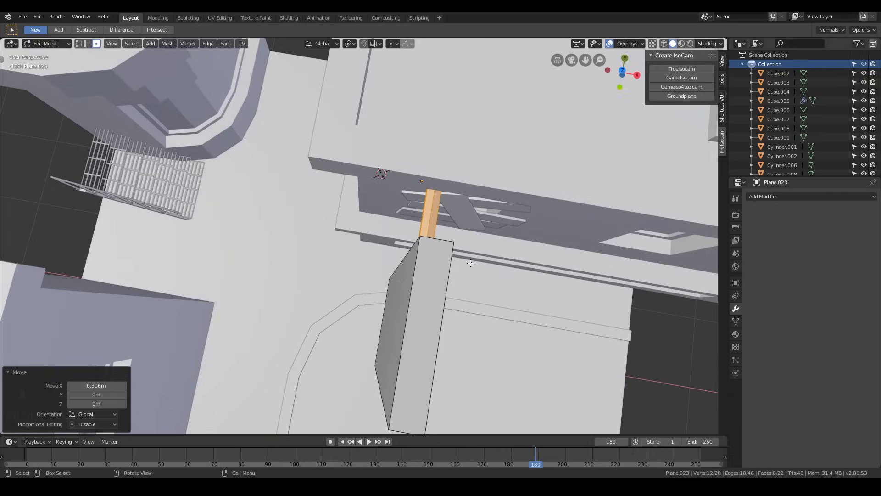
key(a)
key(KP_7)
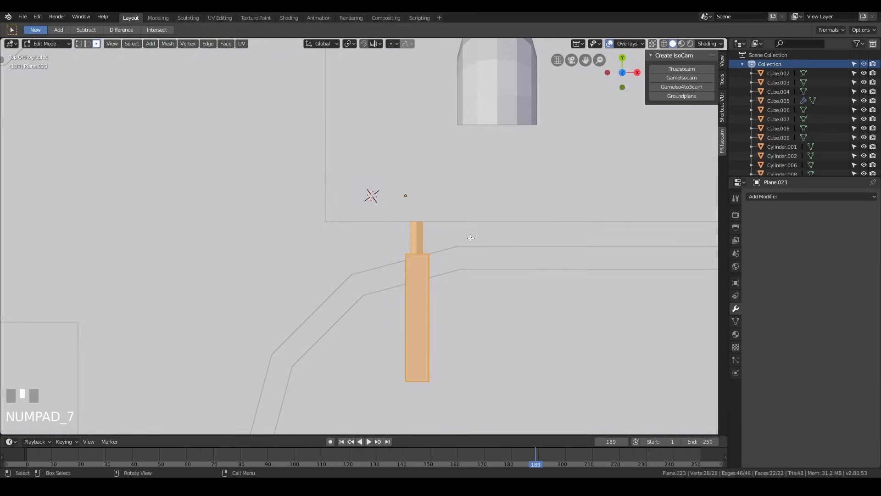
key(g)
key(x)
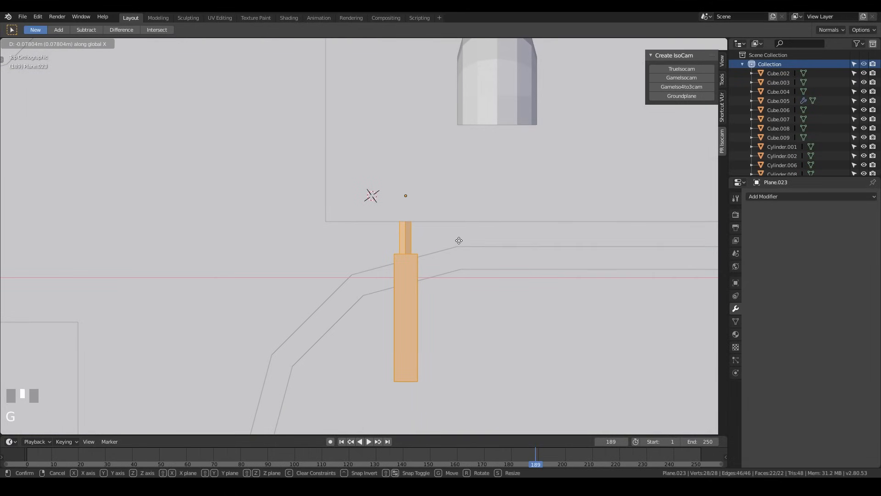
click(460, 240)
- Select the whole rod between the sign panel and the wall and thin it by scaling X and Z to 0.664, leaving Y locked
middle_drag(460, 240, 551, 197)
key(a)
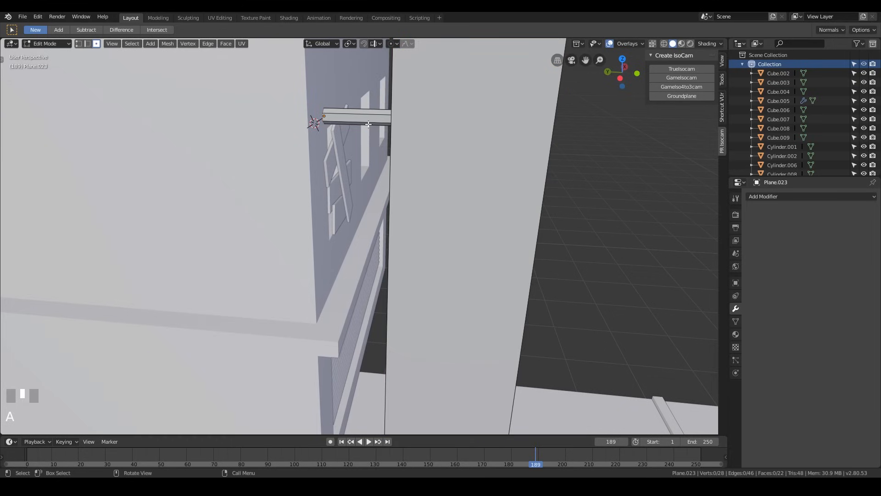
key(l)
key(KP_3)
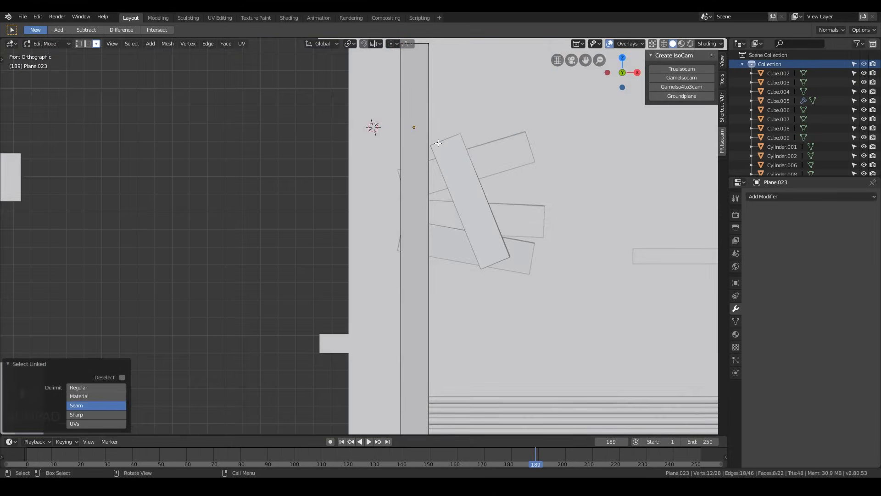
scroll(432, 134, down, 6)
scroll(476, 169, up, 1)
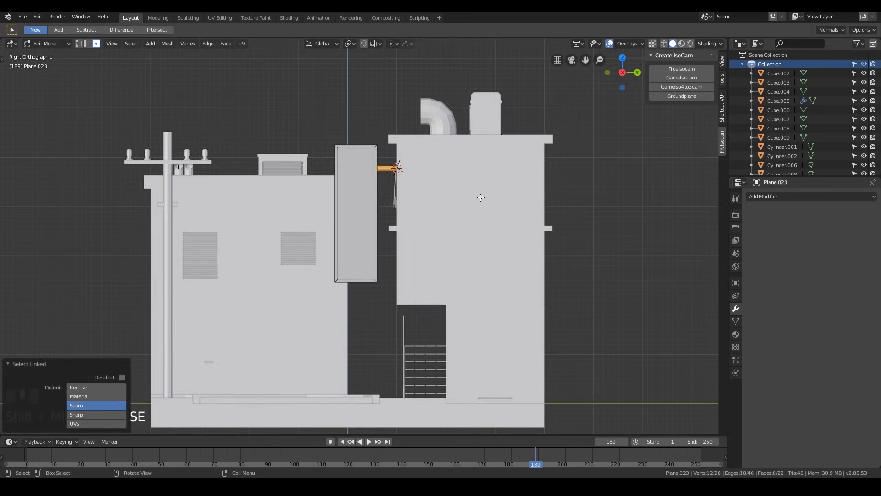
scroll(476, 169, down, 3)
scroll(476, 168, up, 4)
middle_drag(491, 189, 497, 185)
middle_drag(487, 134, 481, 212)
key(s)
key(shift+x)
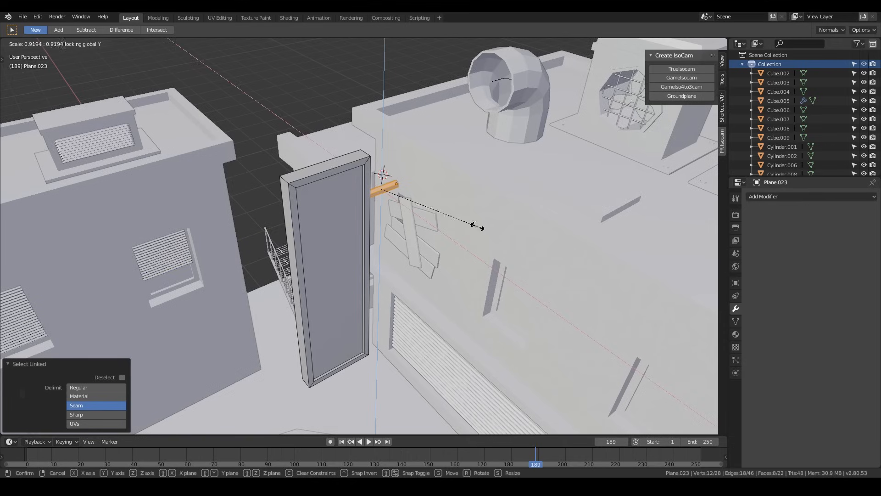
click(453, 206)
middle_drag(563, 206, 540, 181)
- Duplicate the rod straight down along Z so a second rod joins the sign panel's lower part to the building
key(KP_1)
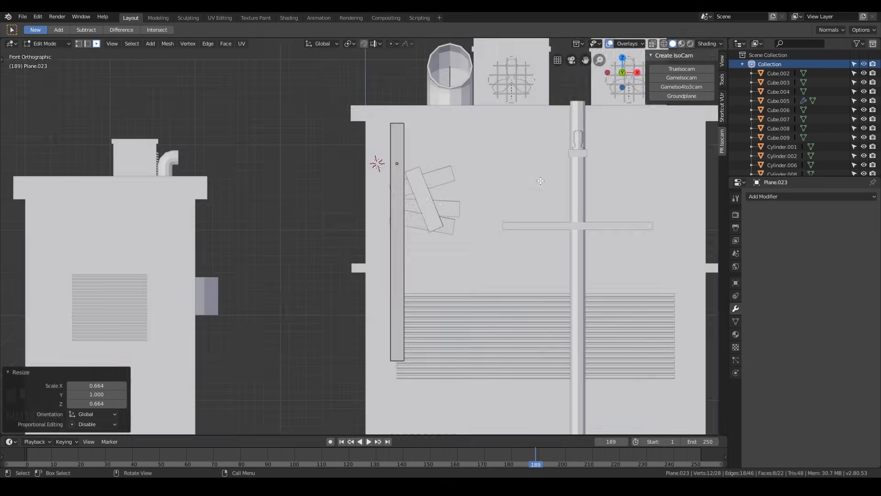
key(KP_3)
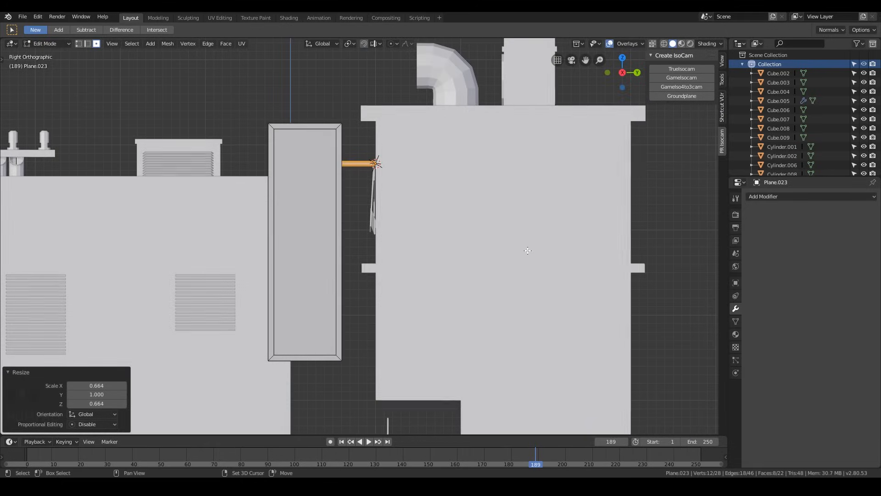
key(shift+d)
key(z)
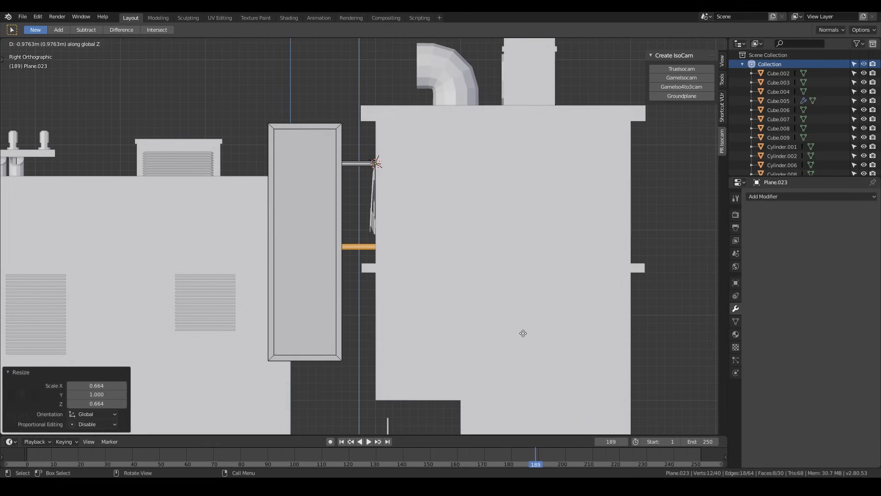
click(531, 407)
middle_drag(531, 407, 504, 347)
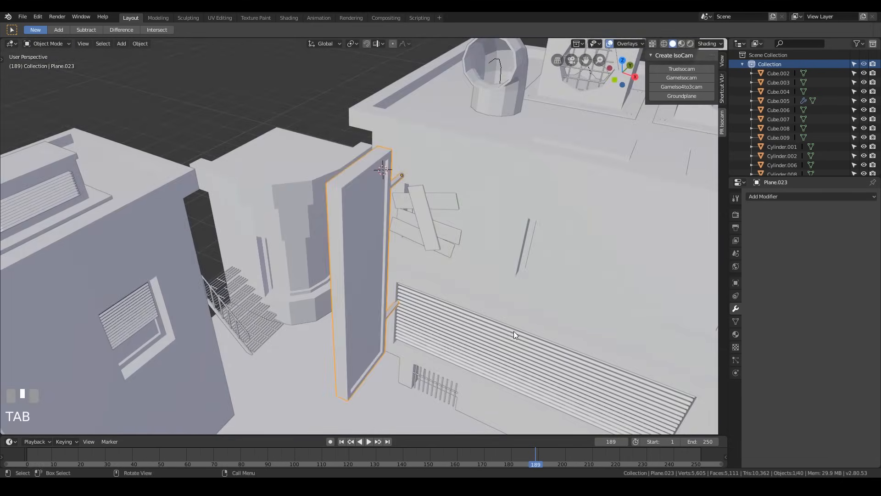
- Move the complete sign with its rods about -0.166 m along X and deselect it
key(g)
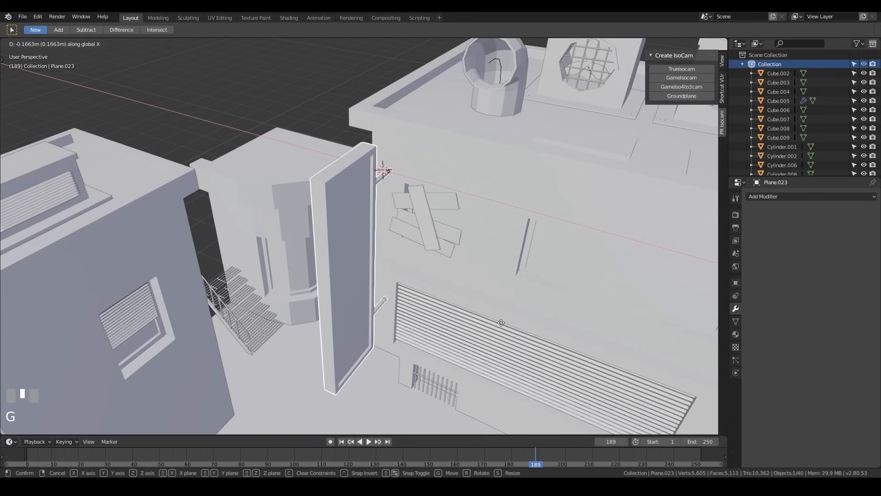
click(503, 322)
scroll(502, 322, down, 3)
scroll(584, 251, up, 5)
scroll(510, 279, down, 6)
click(292, 103)
middle_drag(291, 103, 390, 210)
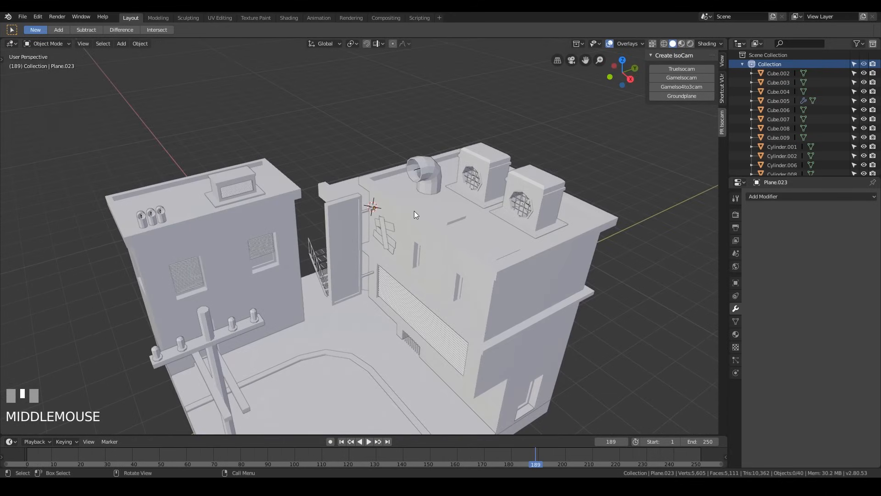
- Examine the scene through the camera and up close, checking the right building's walls, the boarded window and the sign
key(KP_0)
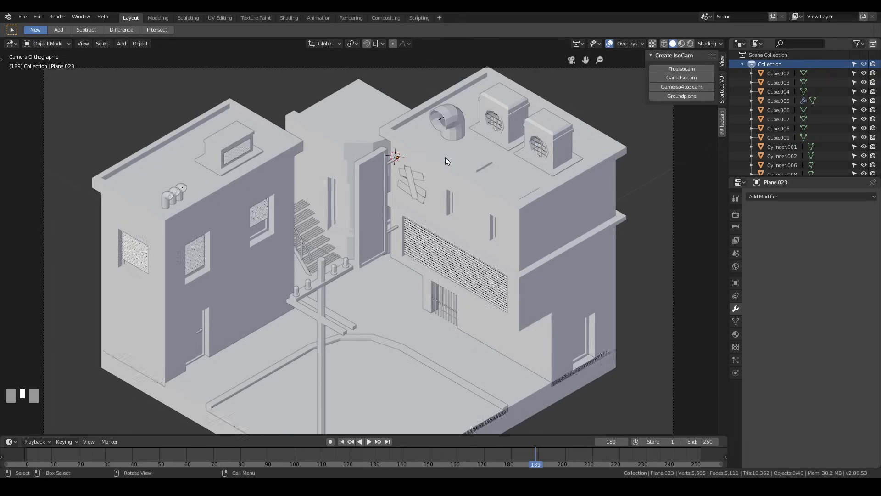
click(525, 187)
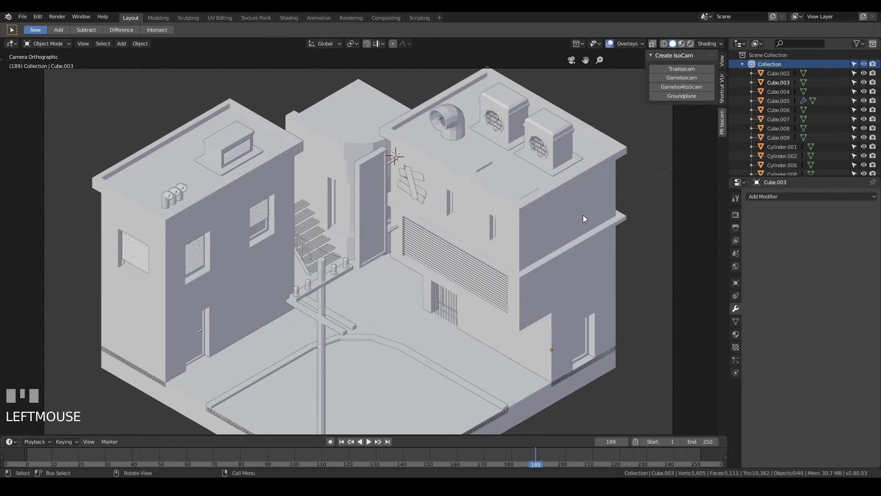
mouse_move(515, 229)
middle_down()
mouse_move(517, 208)
mouse_move(487, 205)
mouse_move(500, 196)
mouse_move(515, 219)
middle_up()
scroll(516, 208, up, 5)
scroll(514, 219, down, 5)
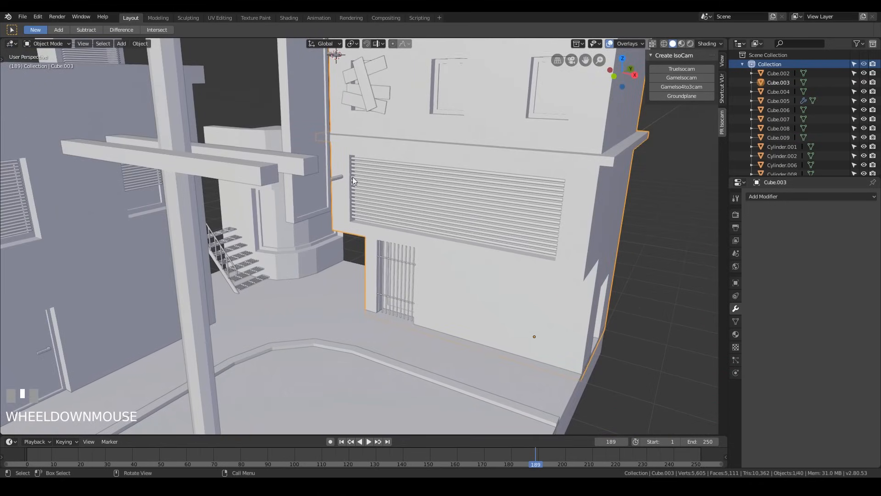
middle_drag(583, 233, 469, 162)
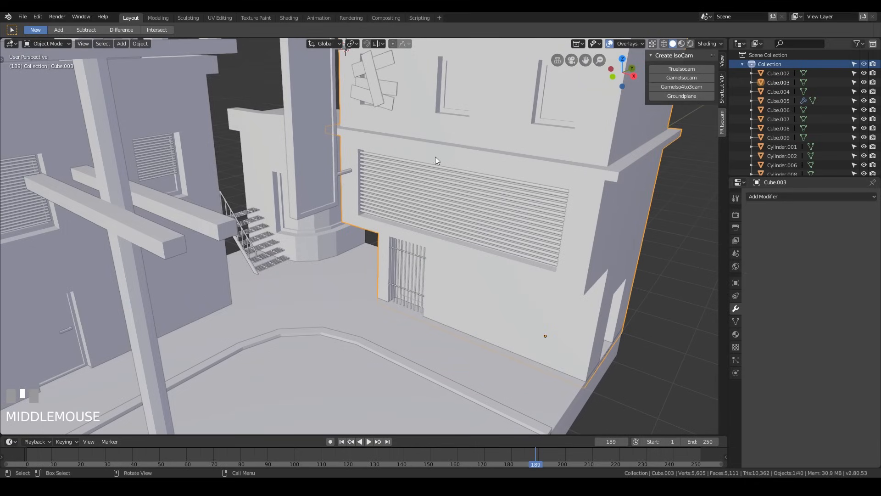
middle_drag(695, 248, 602, 246)
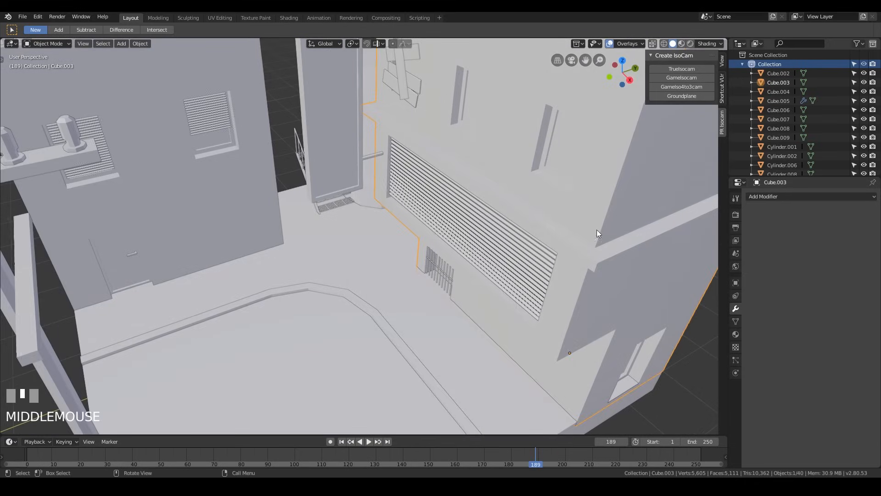
scroll(500, 178, down, 3)
middle_drag(539, 235, 469, 186)
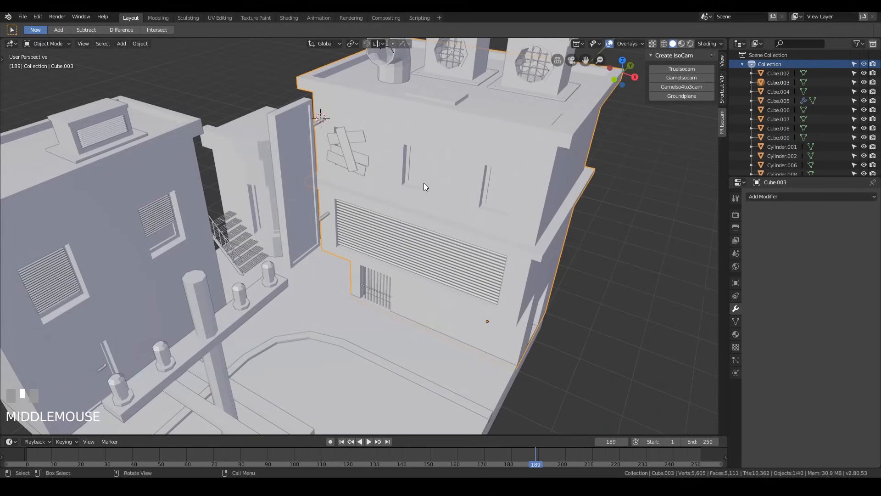
middle_drag(489, 209, 625, 207)
scroll(459, 216, down, 3)
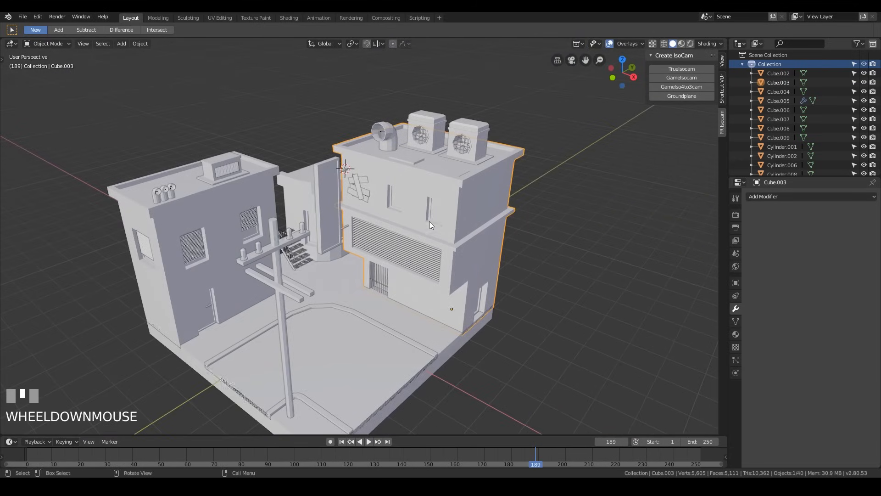
middle_drag(428, 221, 425, 194)
scroll(425, 194, up, 5)
shift+middle_drag(450, 167, 472, 301)
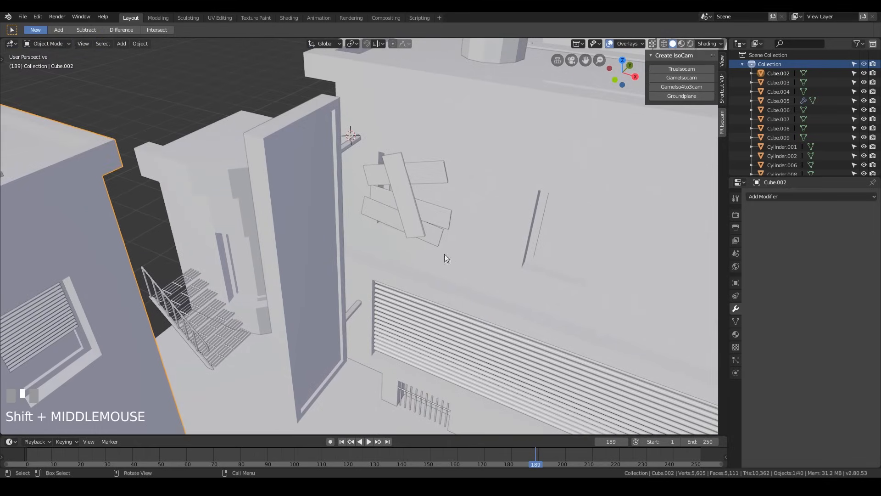
middle_drag(475, 211, 437, 199)
scroll(436, 198, down, 2)
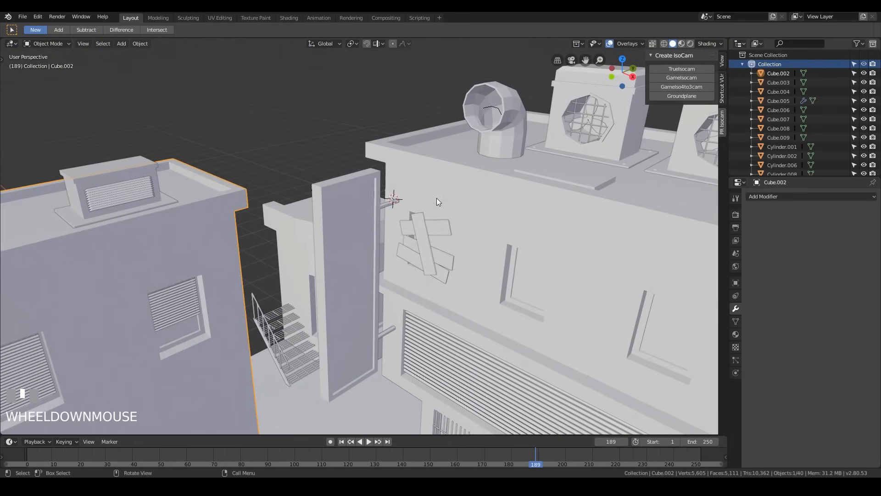
- Place the 3D cursor on the upper end of the sign panel and clear the selection
shift+click(348, 177)
shift+right_click(348, 178)
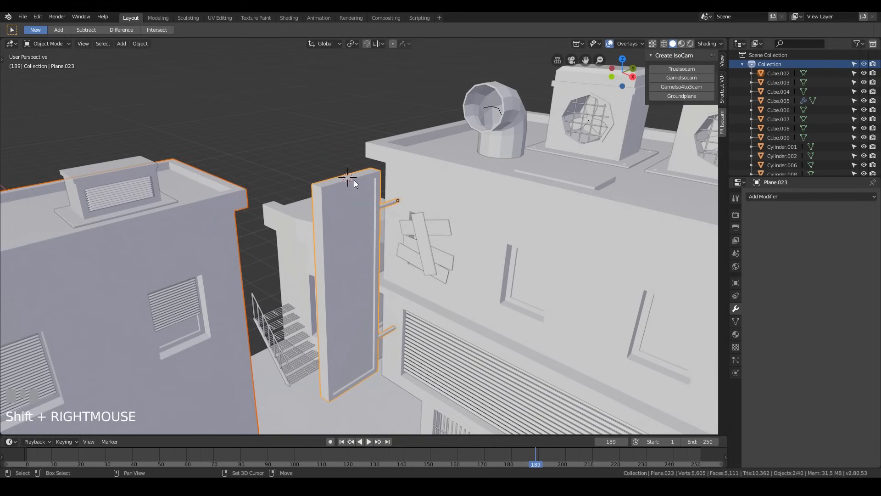
middle_drag(349, 178, 458, 188)
click(268, 101)
middle_drag(484, 232, 522, 230)
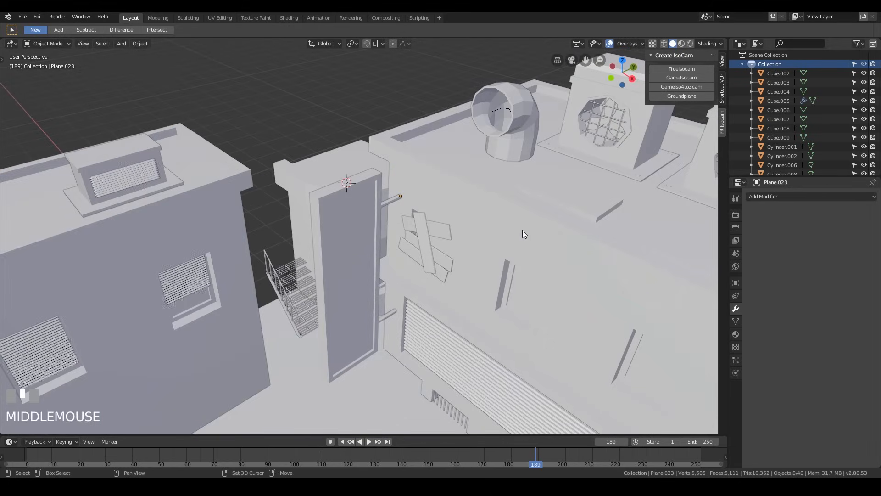
- Add a cube at the 3D cursor and show its transform values
key(shift+a)
mouse_move(522, 230)
click(561, 237)
scroll(419, 285, down, 6)
text(n)
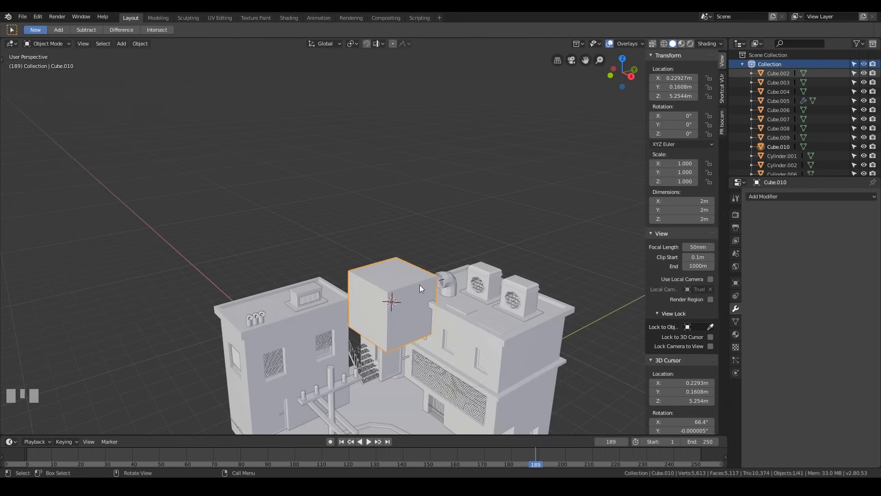
- Scale the new cube by 0.5 and apply its scale
text(s.5)
key(Return)
scroll(420, 282, up, 5)
shift+middle_drag(477, 290, 481, 145)
key(ctrl+a)
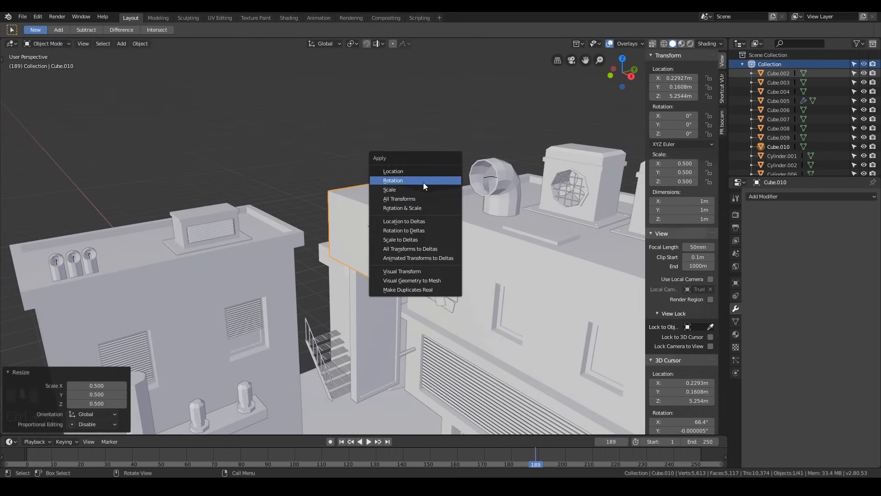
click(411, 191)
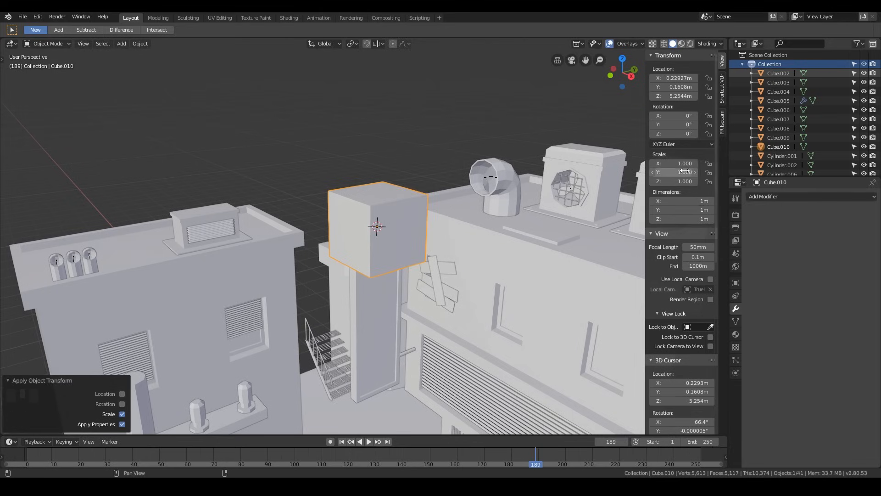
- Extrude the cube's top face 1 m upward in Edit Mode
scroll(427, 166, down, 5)
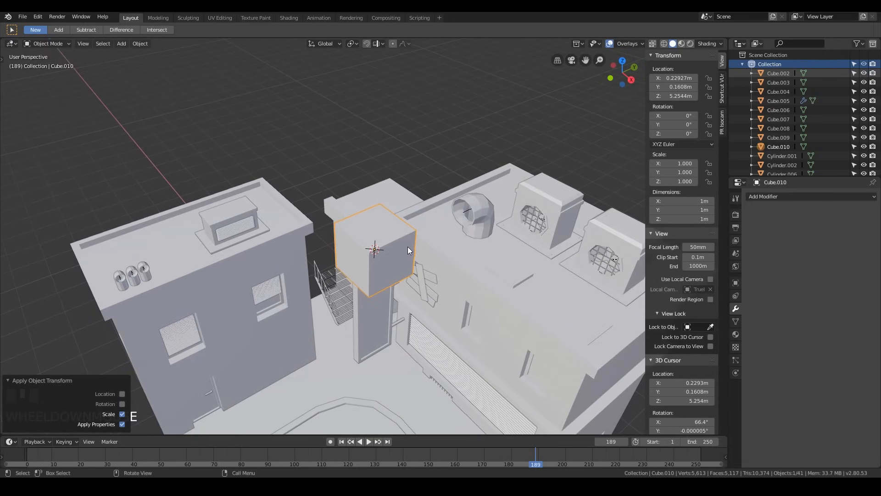
key(Tab)
click(390, 232)
middle_drag(390, 232, 453, 260)
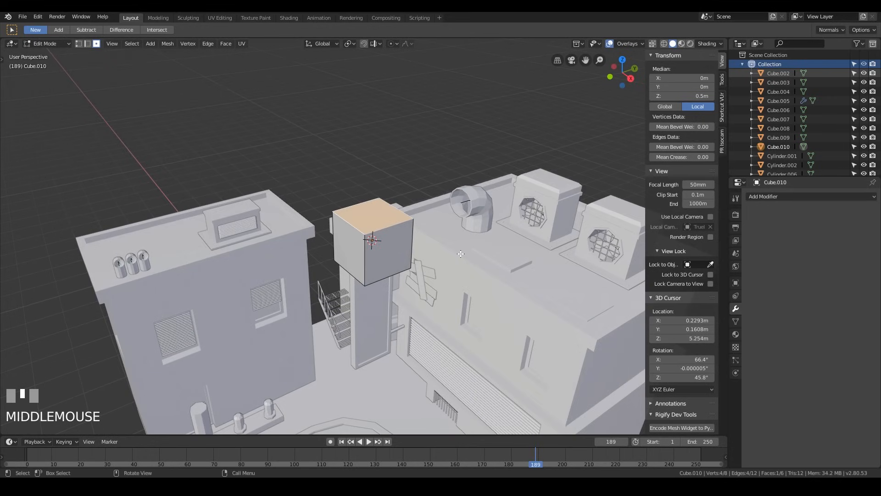
key(e)
key(1)
key(Return)
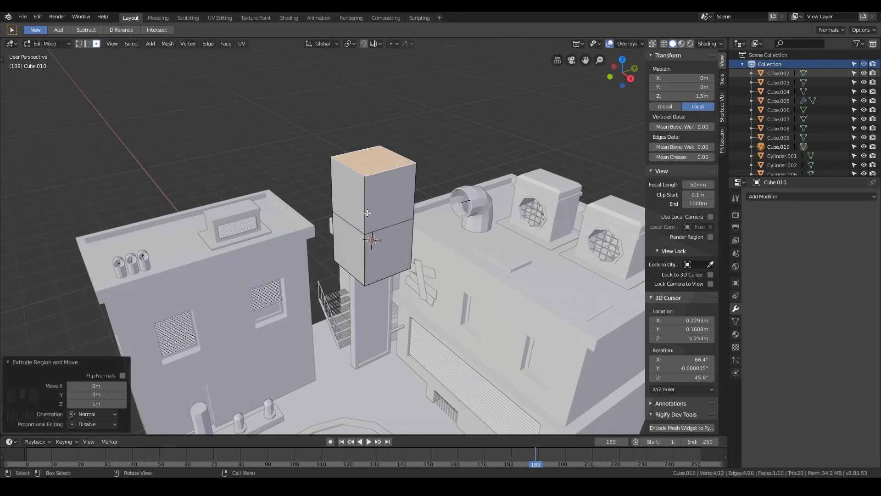
- Select the two opposite side faces of the upper block
click(351, 197)
middle_drag(351, 197, 359, 174)
shift+click(359, 173)
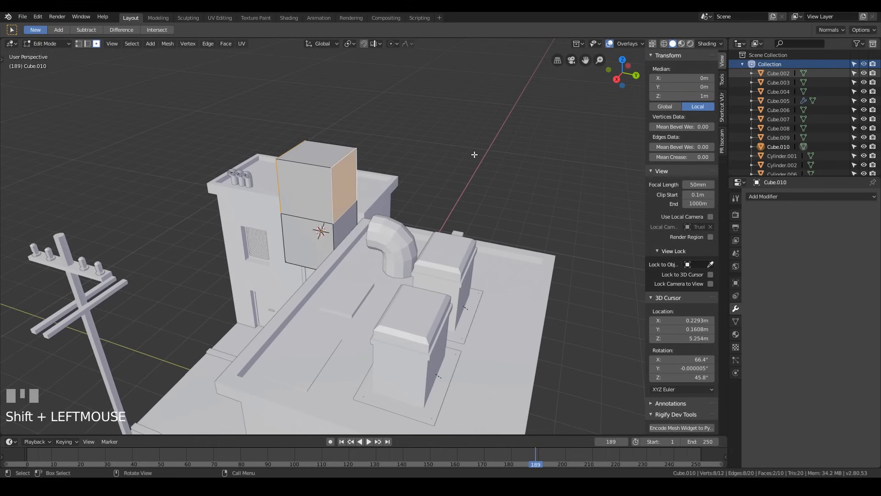
- Try to extrude the two selected side faces together by 1 m
key(e)
key(1)
key(Return)
key(ctrl+z)
- Extrude the two opposite side faces 1 m outward along their normals
key(alt+e)
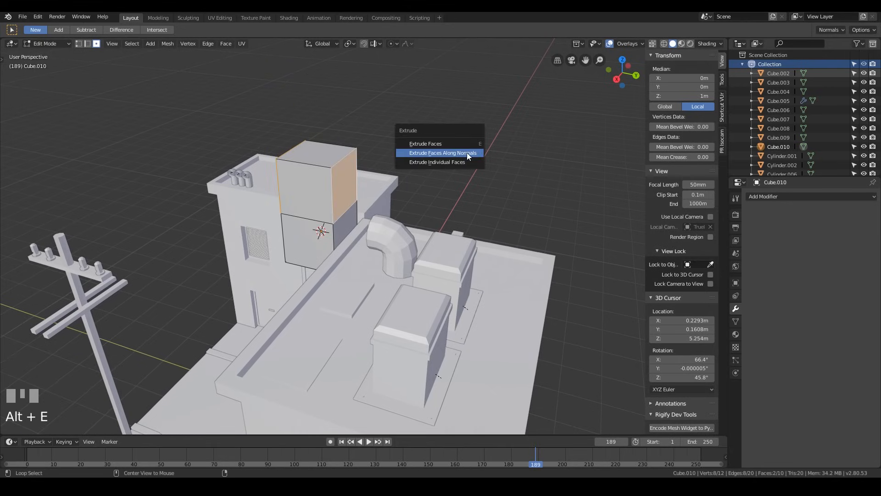
click(468, 152)
key(1)
key(Return)
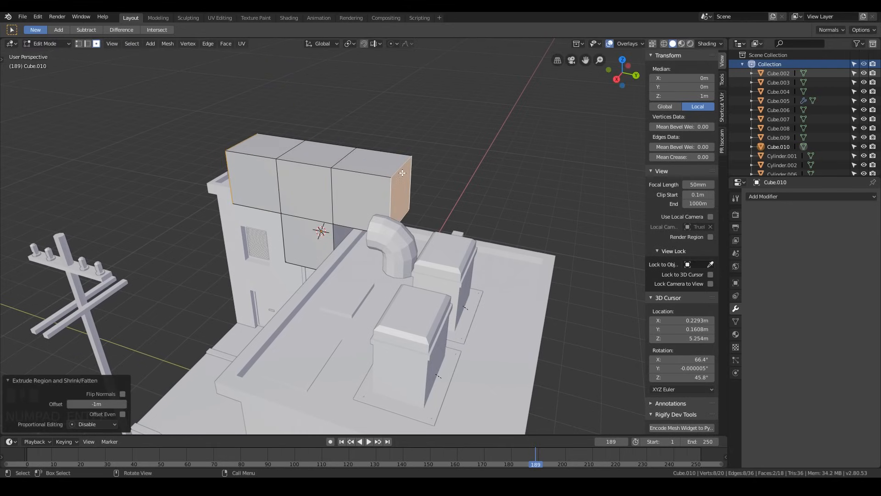
- Select the three top faces of the widened row and extrude them 1 m upward
click(369, 160)
shift+click(271, 143)
middle_drag(271, 143, 389, 167)
scroll(389, 168, down, 3)
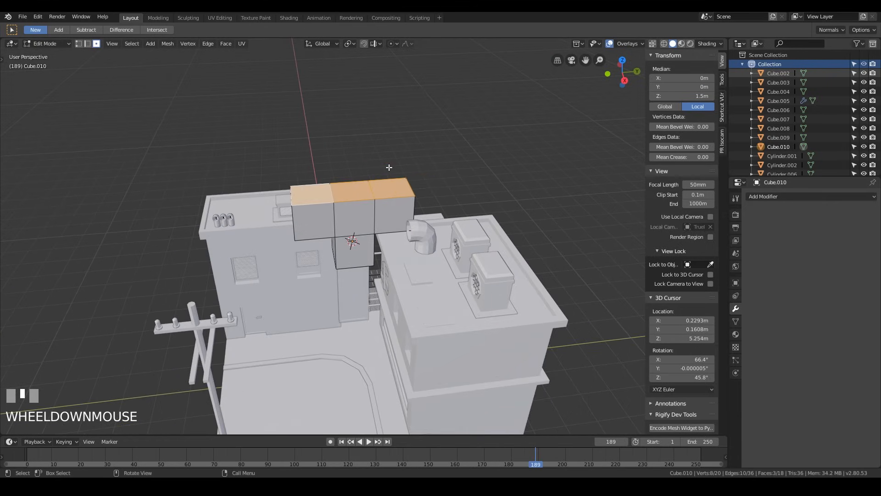
key(e)
key(1)
key(Return)
- Select the two end faces of the uppermost row and extrude them 1 m outward along their normals
middle_drag(362, 194, 422, 188)
shift+click(351, 184)
middle_drag(527, 138, 439, 162)
click(393, 176)
middle_drag(317, 207, 432, 160)
shift+click(374, 193)
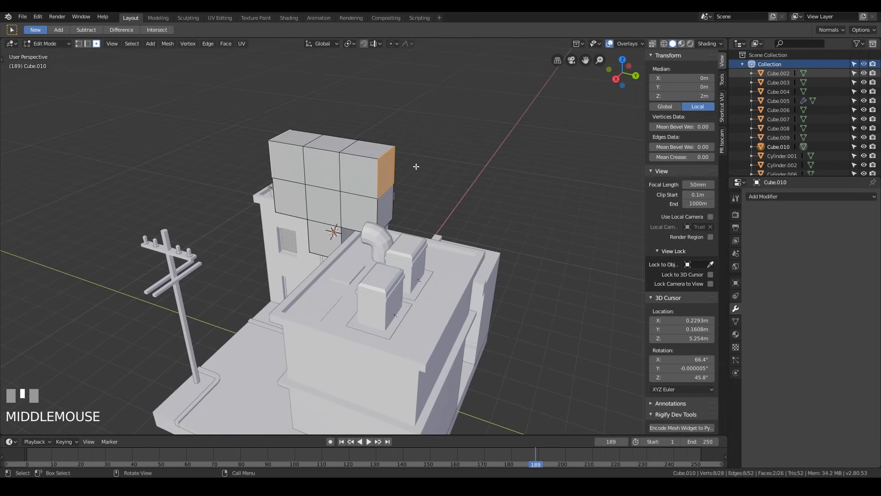
key(alt+e)
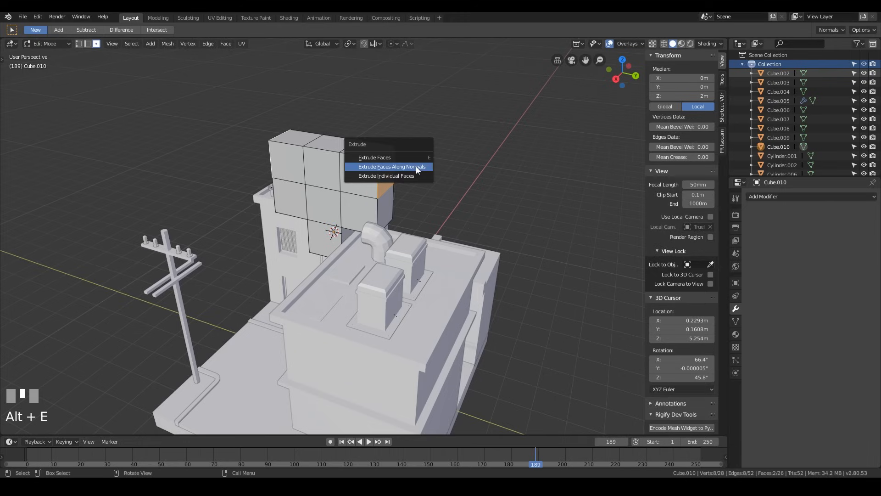
click(416, 166)
key(KP_Enter)
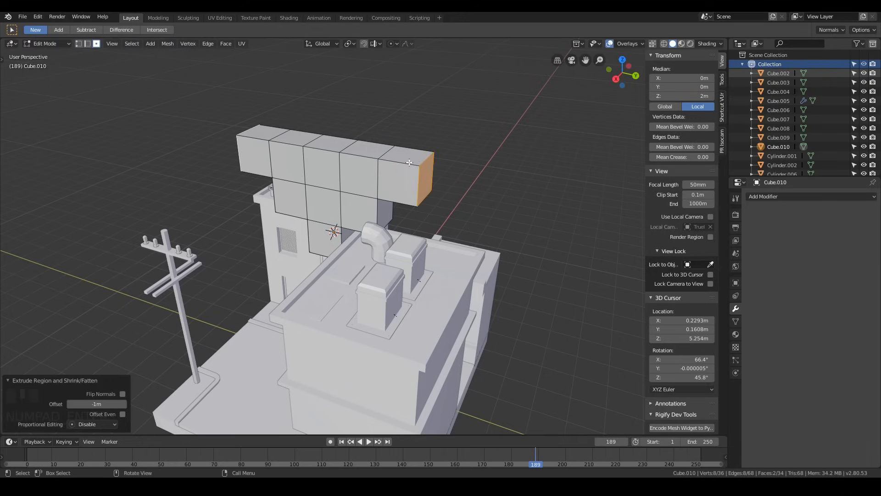
- Select the five top faces of the uppermost block row and extrude them 1 m upward
click(404, 154)
shift+click(365, 148)
shift+click(324, 152)
shift+click(296, 136)
click(260, 131)
shift+click(297, 138)
shift+click(339, 144)
shift+click(376, 151)
shift+click(407, 156)
middle_drag(407, 207, 474, 223)
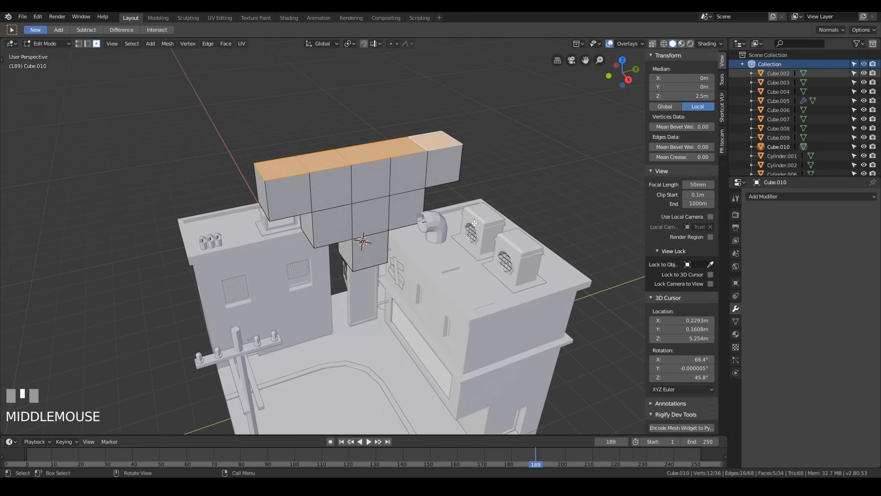
key(e)
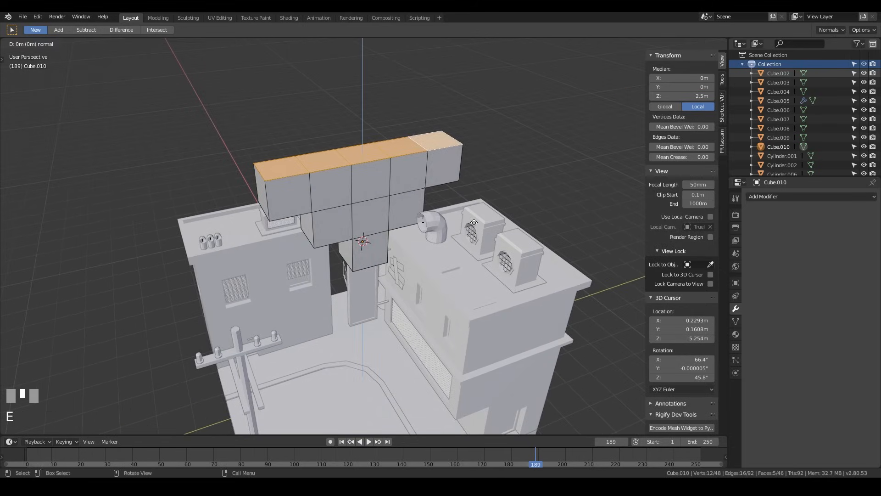
key(1)
key(Return)
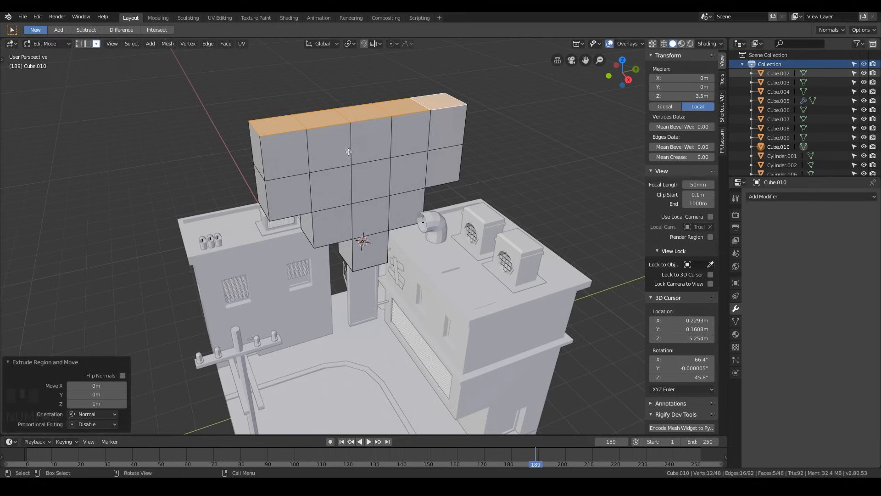
- Select both end faces of the newly raised row and extrude them 1 m outward along their normals
click(261, 149)
middle_drag(509, 120, 425, 119)
shift+click(378, 136)
middle_drag(413, 160, 464, 169)
key(alt+e)
click(464, 169)
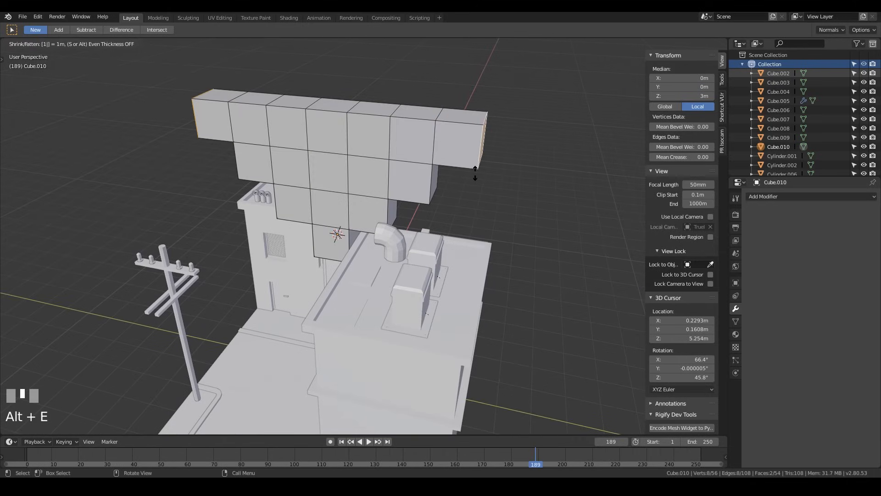
key(KP_Enter)
- Select all seven top faces of the widened row and extrude them 1 m upward
click(223, 94)
shift+click(259, 102)
shift+click(289, 103)
shift+click(327, 105)
shift+click(372, 109)
shift+click(422, 112)
shift+click(460, 116)
middle_drag(460, 116, 427, 199)
key(alt+e)
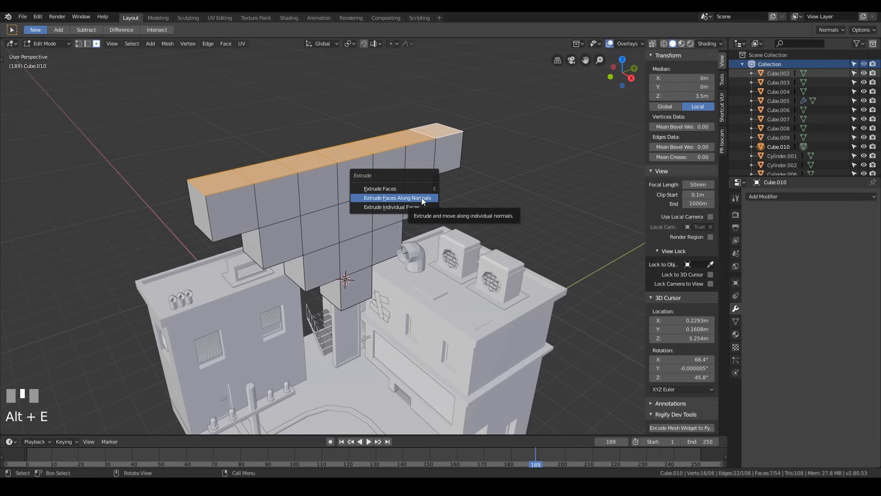
key(Escape)
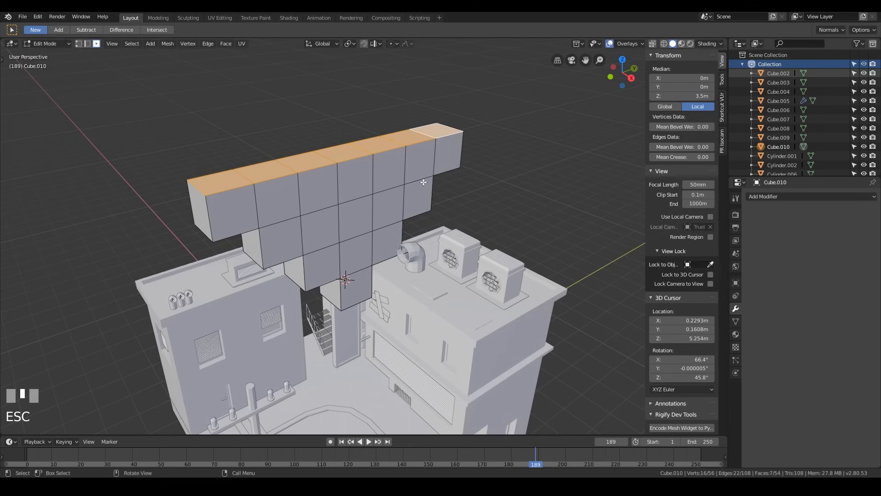
key(e)
key(1)
key(Return)
- Select the two pairs of top faces on either side of the centre, excluding the end faces, and extrude them 1 m upward
middle_drag(471, 128, 446, 143)
click(274, 149)
shift+click(282, 145)
shift+click(330, 135)
shift+click(374, 124)
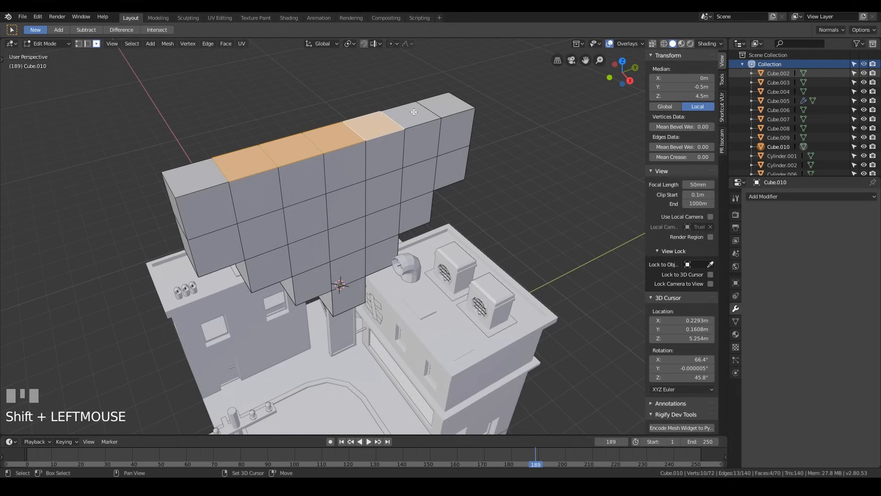
shift+click(414, 112)
click(374, 125)
shift+click(409, 114)
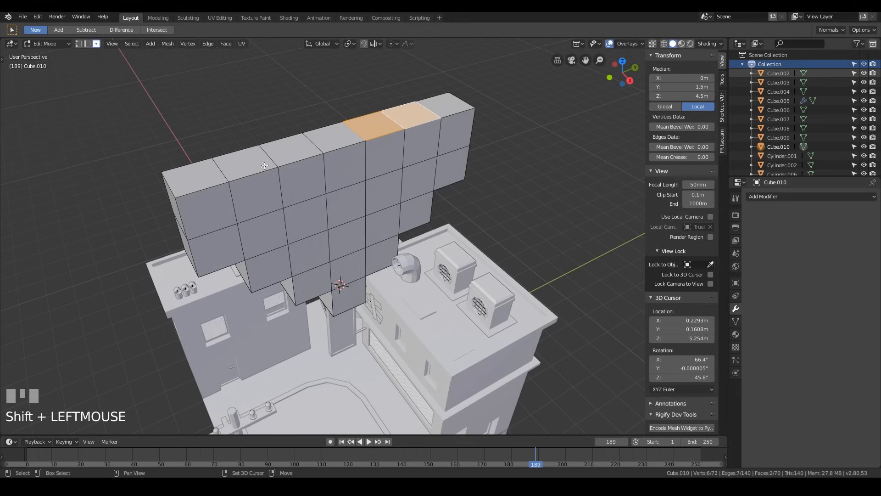
shift+click(244, 163)
shift+click(289, 153)
key(e)
key(1)
key(Return)
- Return to Object Mode and scale the blocky heart uniformly to about 0.117
middle_drag(471, 230, 519, 232)
key(Tab)
key(s)
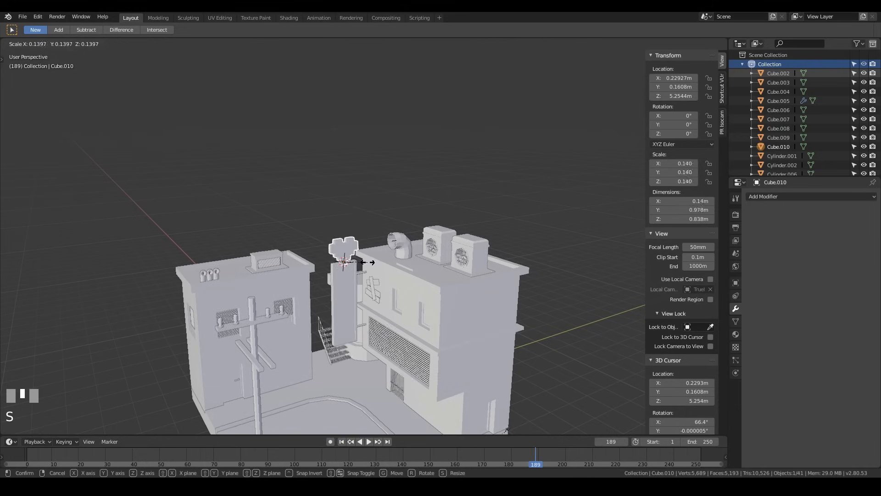
click(363, 258)
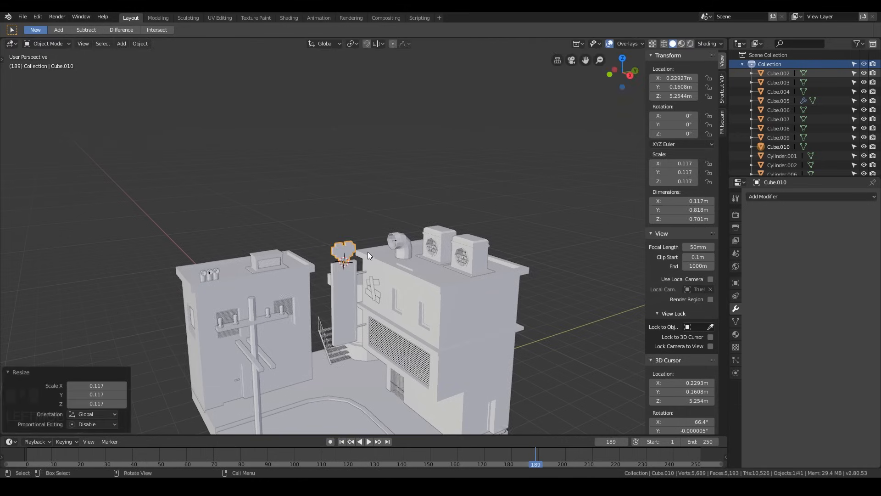
scroll(370, 255, up, 5)
shift+middle_drag(371, 255, 407, 236)
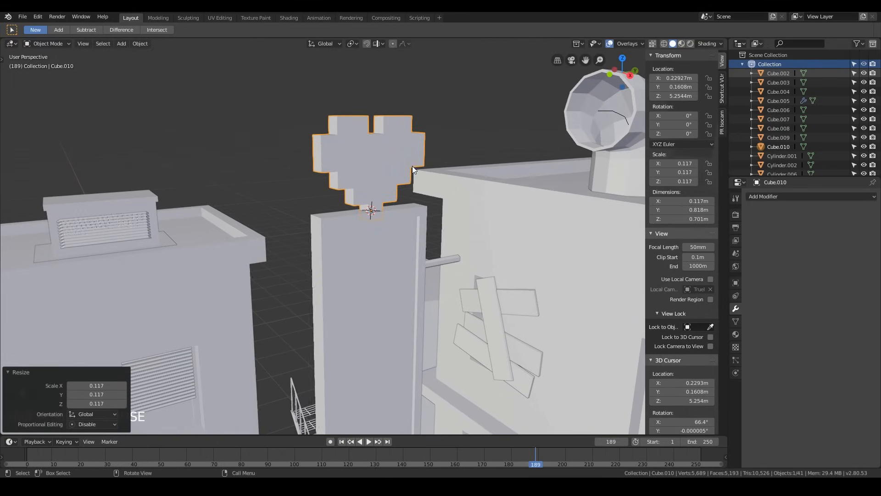
- Move the heart up about 0.05 m along Z above the tall vertical sign and deselect it
key(g)
key(z)
click(412, 182)
mouse_move(353, 195)
middle_down()
mouse_move(459, 204)
mouse_move(342, 201)
middle_up()
scroll(343, 202, down, 6)
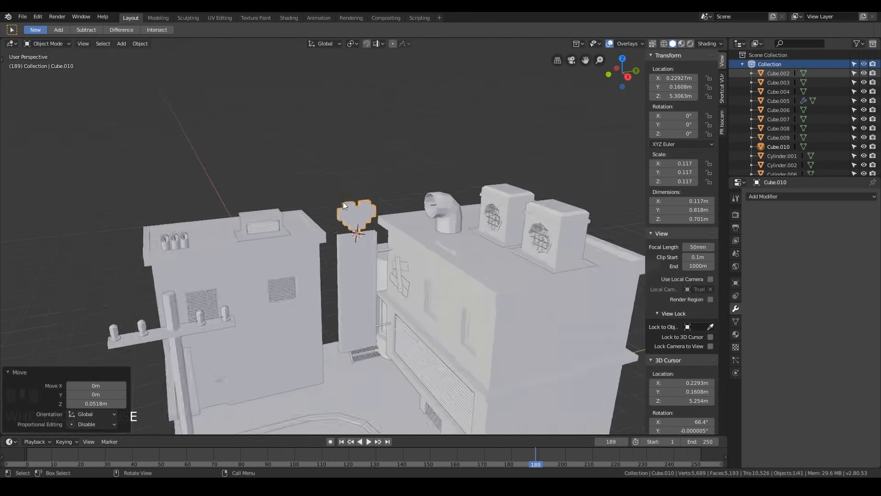
scroll(356, 280, down, 4)
mouse_move(357, 280)
middle_down()
mouse_move(375, 264)
mouse_move(363, 267)
middle_up()
click(317, 196)
middle_drag(317, 196, 475, 229)
- Place the 3D cursor through the camera view at the low building's roof edge, in front of the roof vent
key(KP_0)
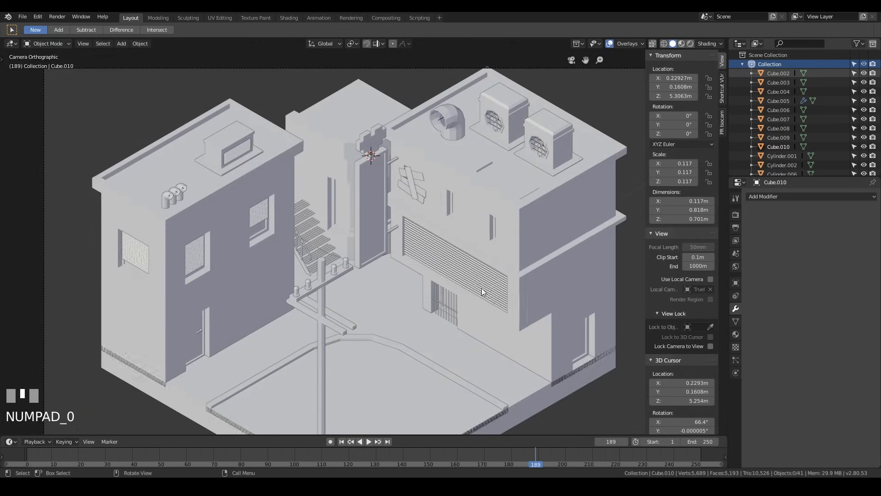
shift+middle_drag(429, 293, 418, 247)
scroll(417, 247, down, 1)
key(shift+ctrl+alt+KP_Divide)
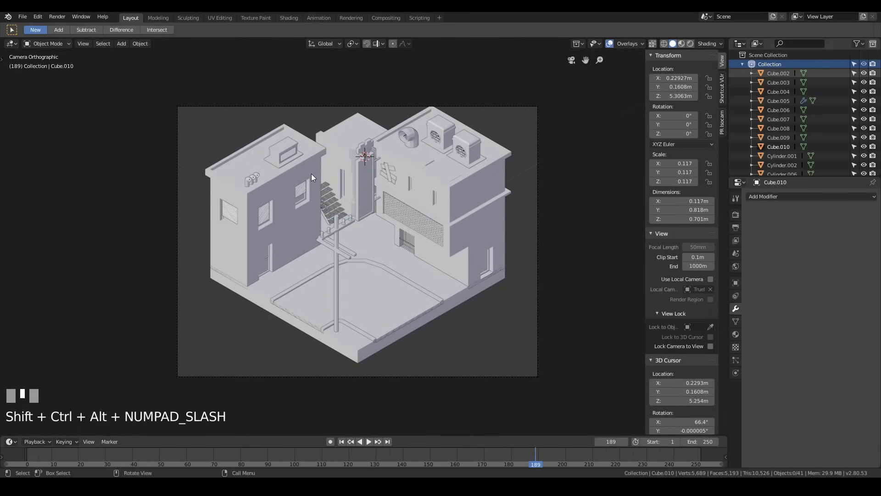
shift+right_click(296, 167)
middle_drag(320, 165, 318, 162)
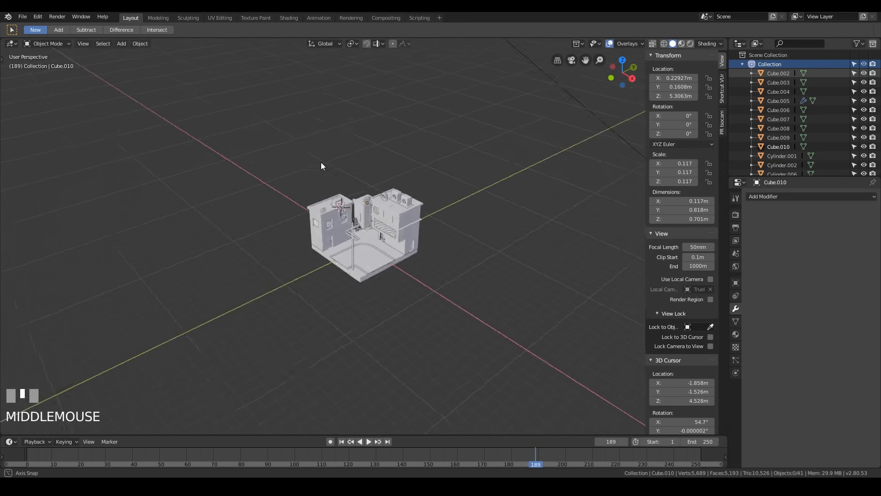
- Add a plane mesh at the 3D cursor on the low building and enter Edit Mode
scroll(358, 203, up, 6)
shift+middle_drag(358, 203, 393, 258)
shift+middle_drag(357, 224, 360, 205)
scroll(346, 216, up, 3)
key(shift+a)
mouse_move(367, 206)
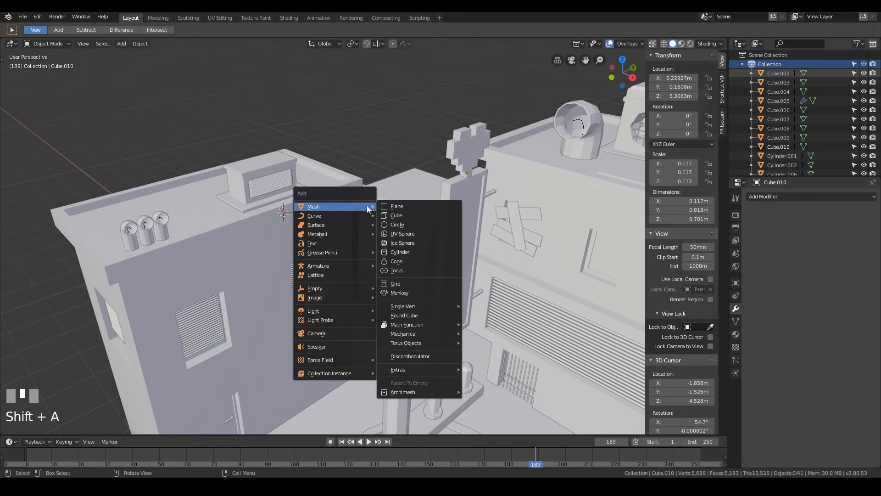
click(406, 205)
key(Tab)
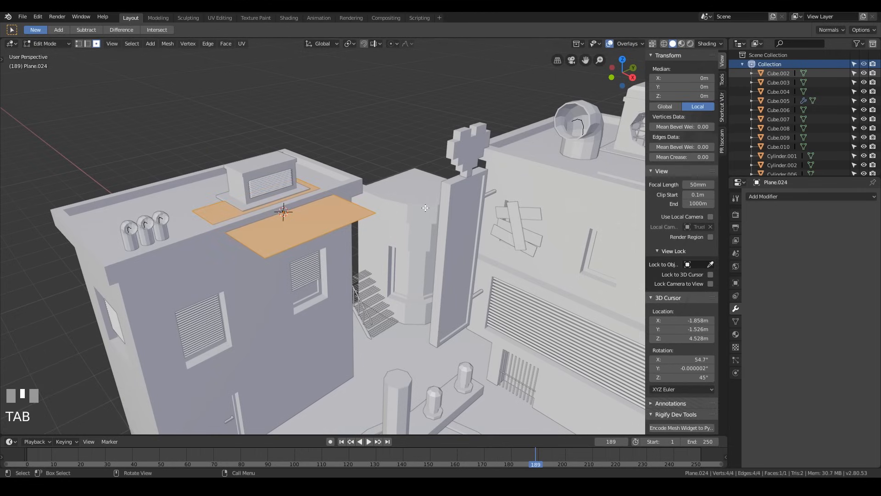
- Rotate the plane 90° around Y to stand it upright and scale it along Z to about 0.526
key(r)
key(y)
key(9)
key(0)
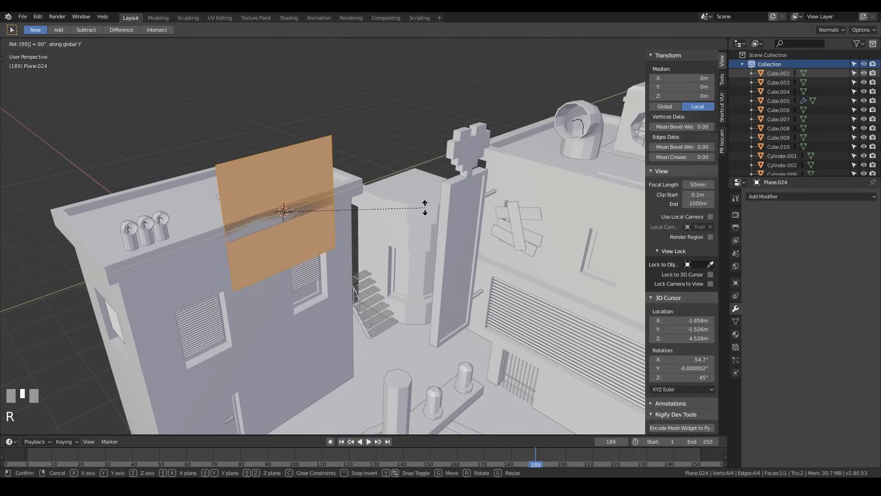
key(Return)
key(s)
key(z)
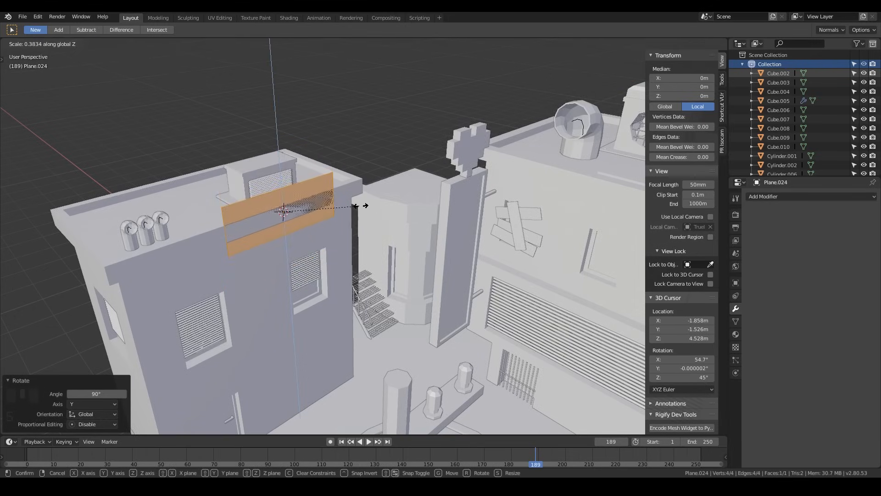
click(381, 207)
- Scale the upright plane by about 1.57 along Y and about 1.162 along Z to form a wide billboard
key(s)
key(x)
key(y)
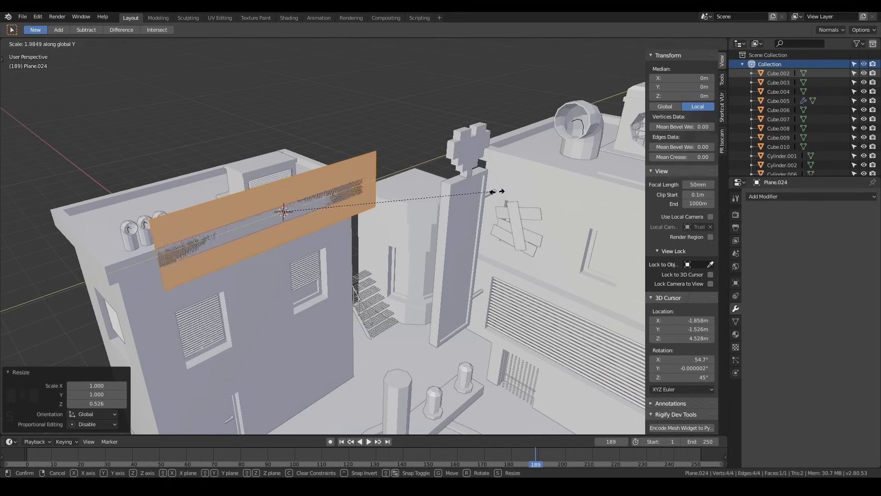
click(450, 193)
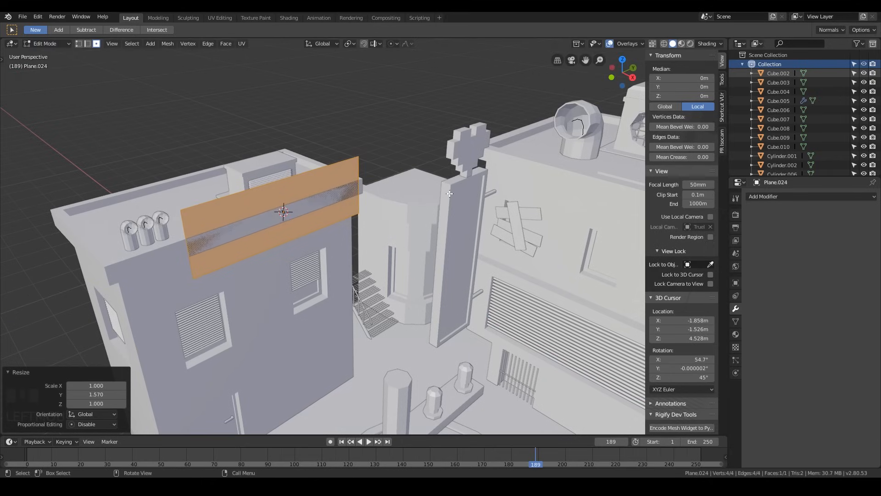
key(s)
key(x)
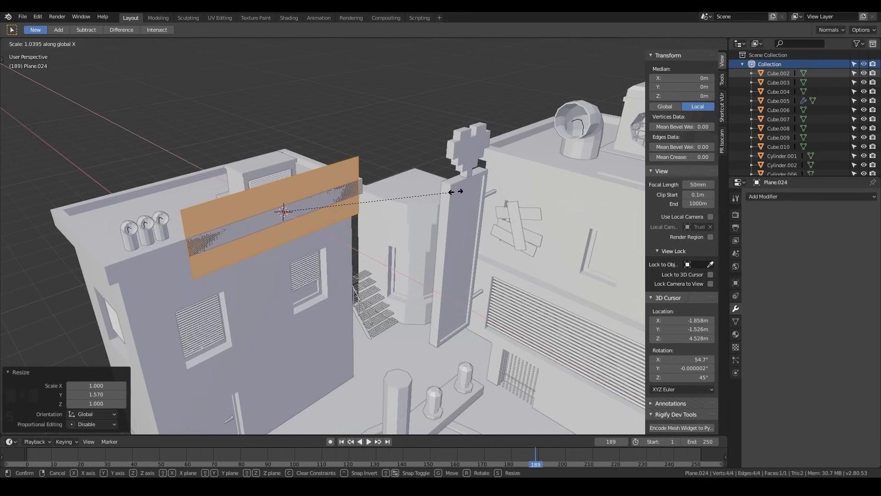
key(z)
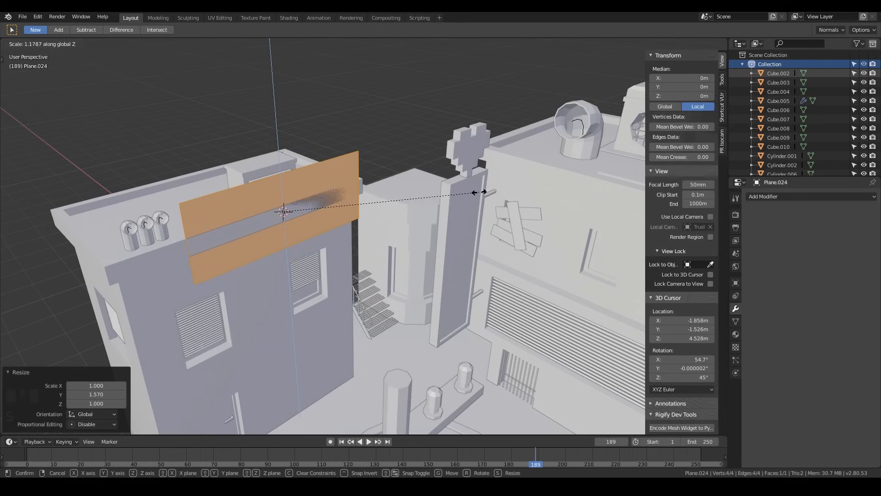
click(473, 193)
- Extrude the billboard face about 0.127 m outward to give it thickness
middle_drag(365, 206, 399, 202)
key(e)
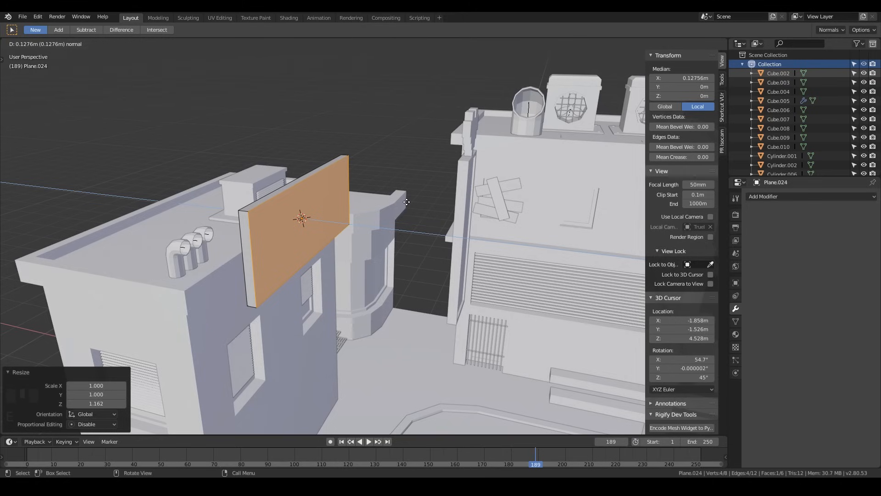
click(407, 202)
- Inset the billboard's front face by about 0.103 m, extrude it inward about 0.07 m and return to Object Mode
key(i)
click(380, 319)
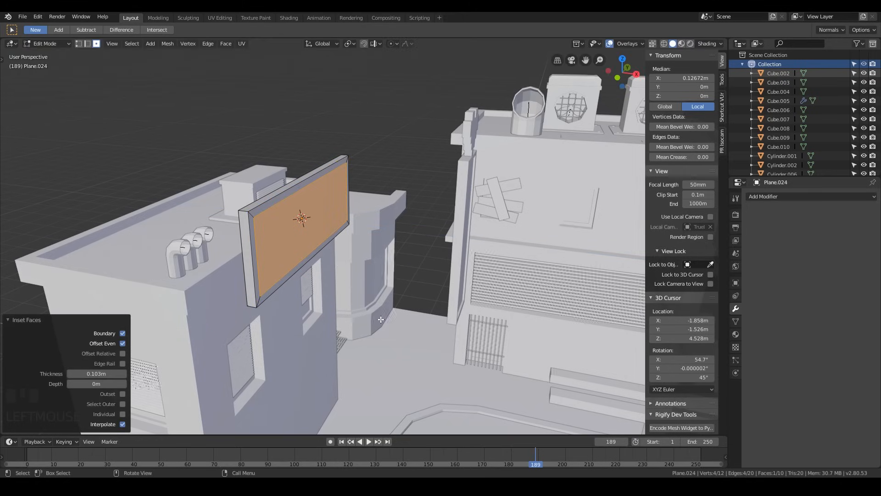
key(e)
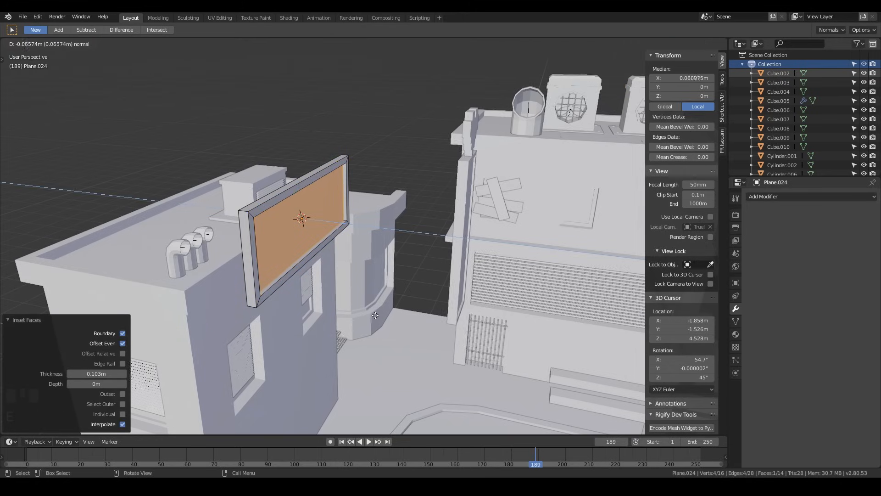
click(376, 315)
key(Tab)
- Move the roof vent with its grille behind the billboard about -0.432 m in X and 0.358 m in Y, keeping its height
middle_drag(376, 315, 403, 208)
scroll(377, 253, down, 2)
key(KP_0)
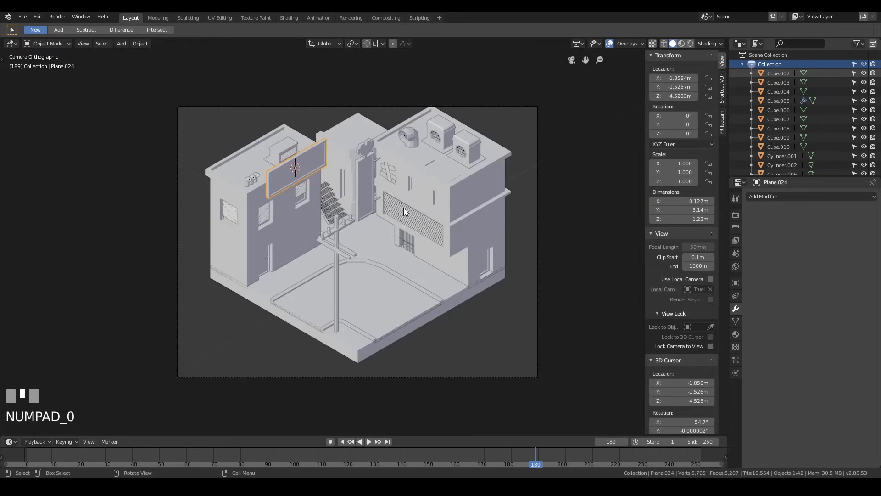
scroll(380, 191, up, 4)
shift+middle_drag(352, 170, 411, 181)
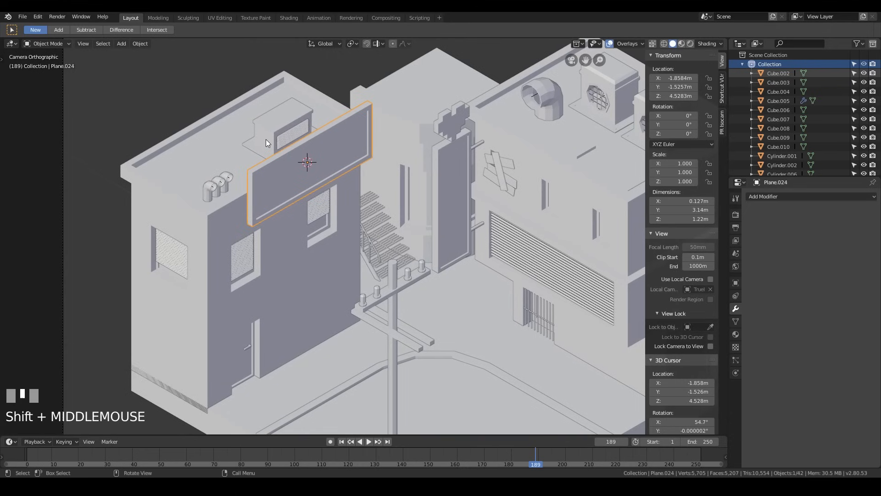
click(292, 140)
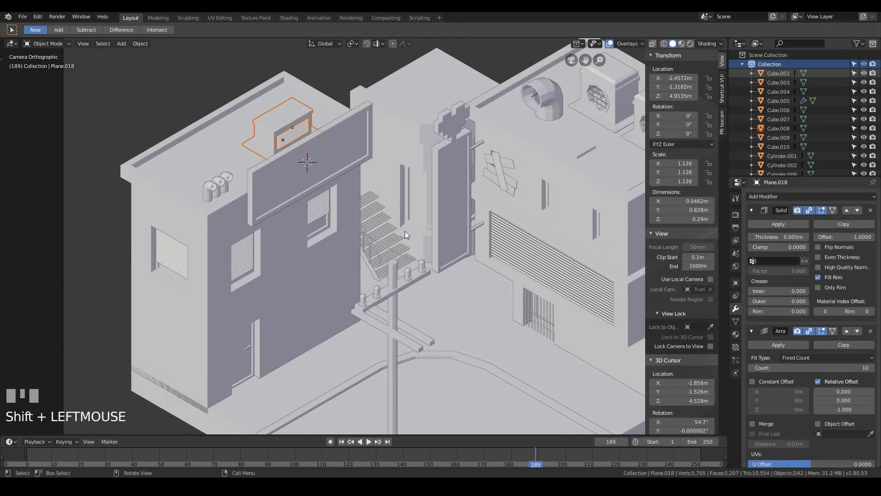
key(g)
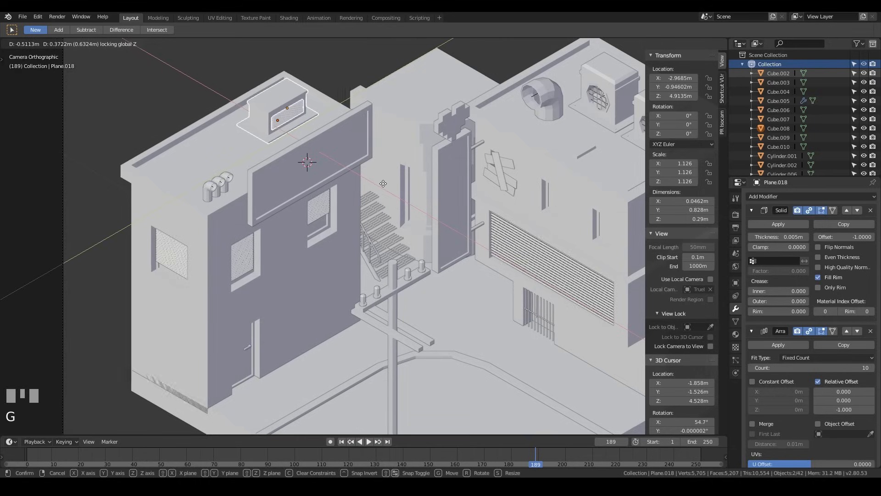
click(385, 183)
- Deselect everything and examine the billboard, the heart sign and the shop front with the barred door from several angles
middle_drag(386, 183, 500, 172)
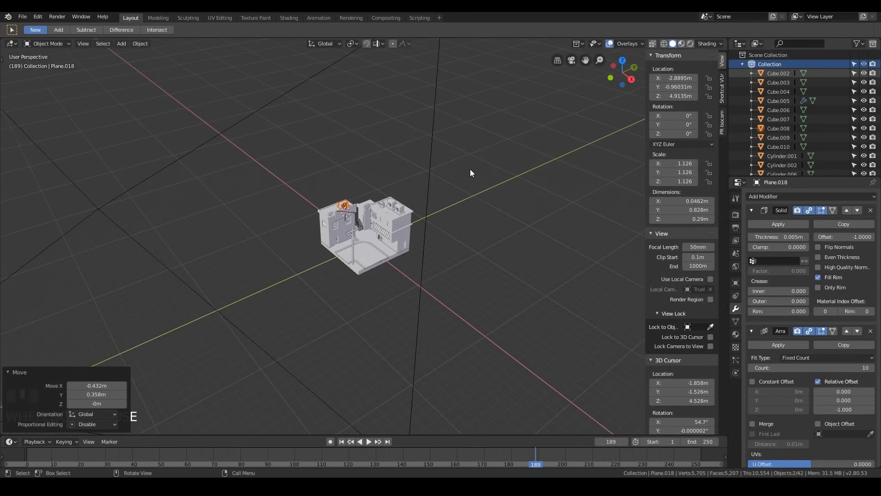
scroll(476, 175, up, 10)
scroll(393, 192, down, 2)
shift+middle_drag(353, 193, 357, 252)
scroll(363, 243, down, 1)
middle_drag(369, 217, 381, 211)
click(313, 88)
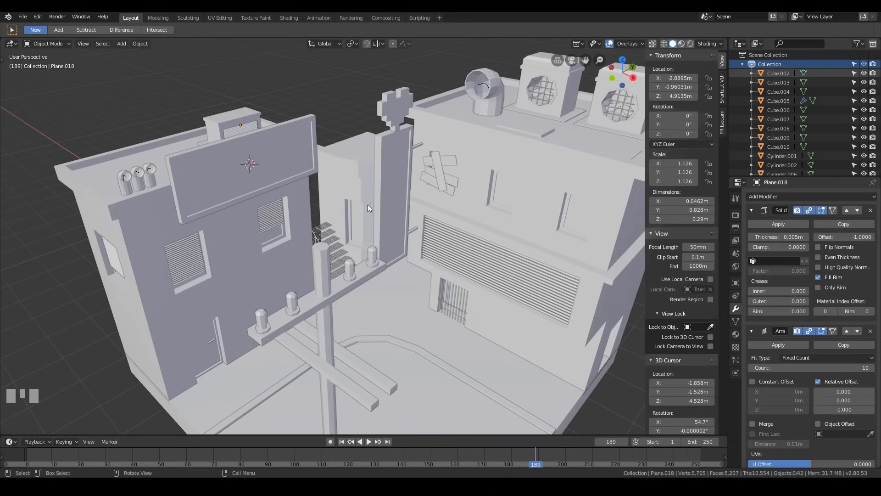
shift+middle_drag(444, 219, 404, 209)
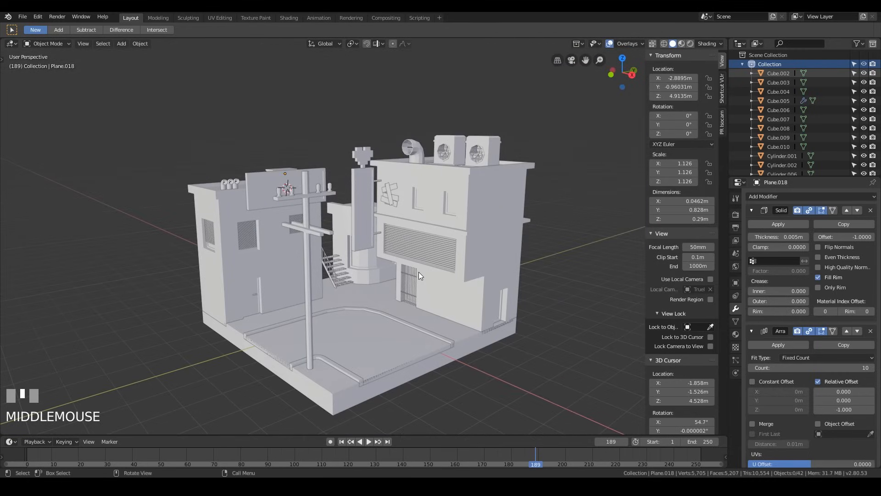
mouse_move(408, 224)
middle_down()
mouse_move(401, 233)
mouse_move(456, 233)
mouse_move(392, 240)
mouse_move(430, 235)
mouse_move(409, 230)
middle_up()
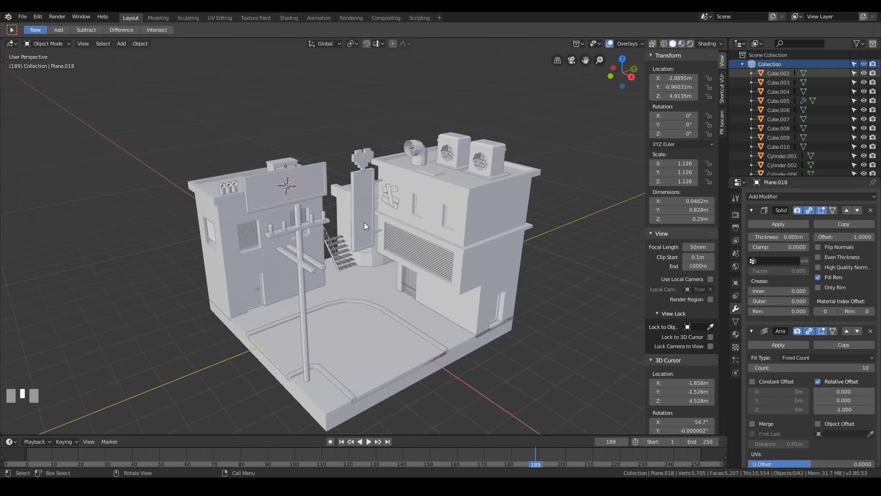
middle_drag(396, 273, 445, 238)
scroll(445, 238, up, 6)
shift+middle_drag(513, 252, 335, 287)
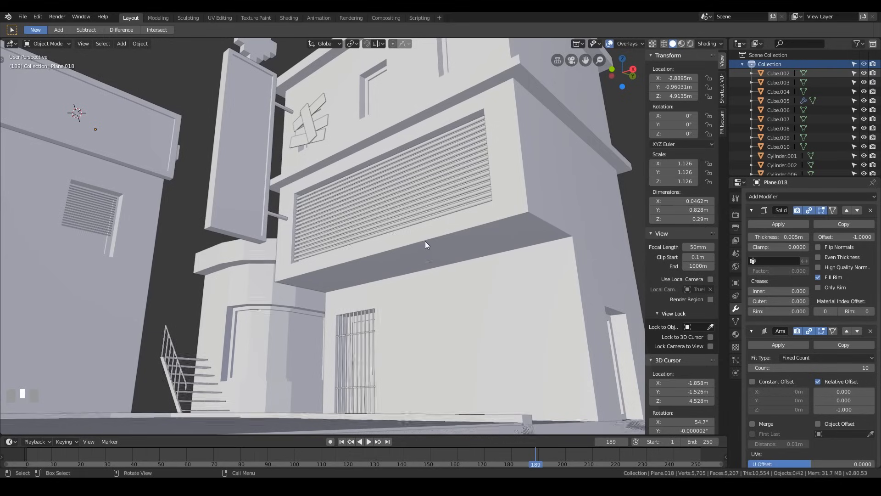
- Place the 3D cursor on the underside of the shop's overhang, near the barred door, and add a plane there
shift+right_click(349, 275)
middle_drag(365, 272, 430, 247)
scroll(420, 261, up, 3)
scroll(401, 291, down, 3)
key(shift+a)
mouse_move(401, 293)
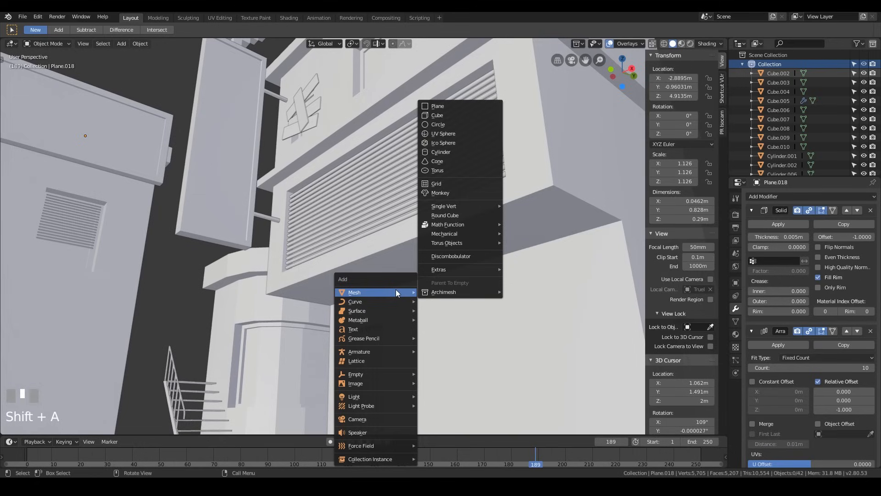
click(443, 106)
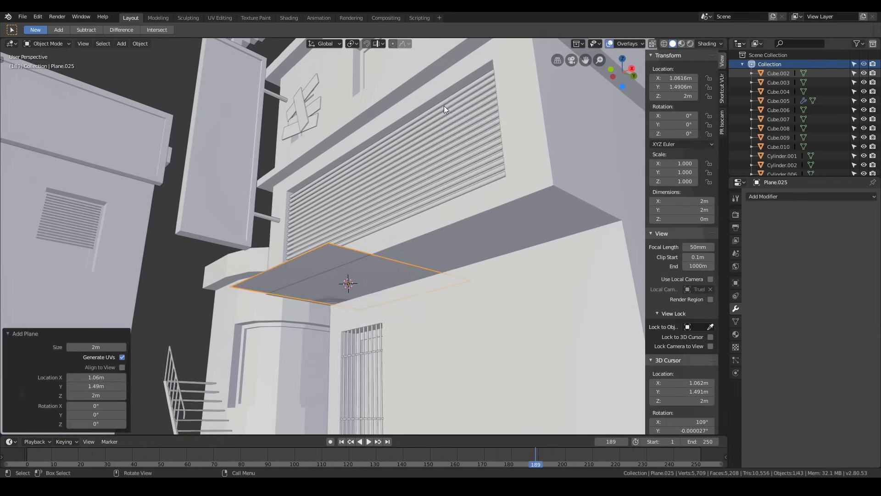
- Scale the plane in Edit Mode to about 0.71 along X and 0.115 along Y, forming a narrow strip
key(Tab)
key(s)
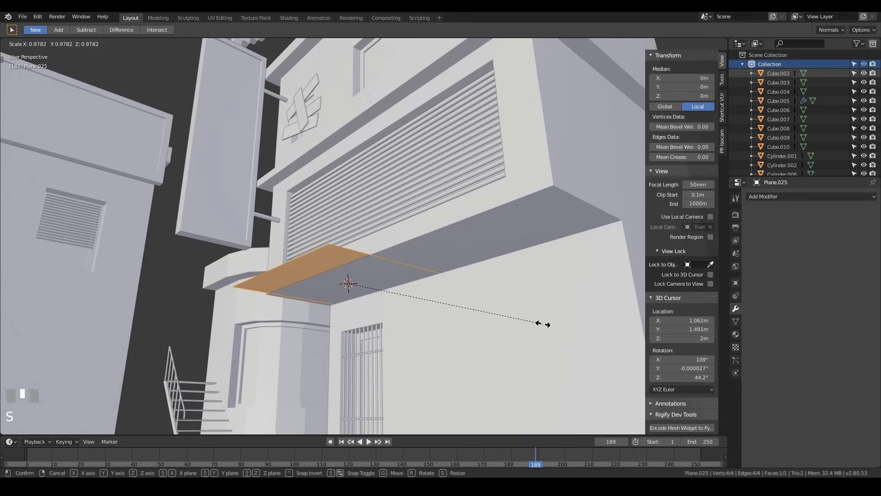
key(x)
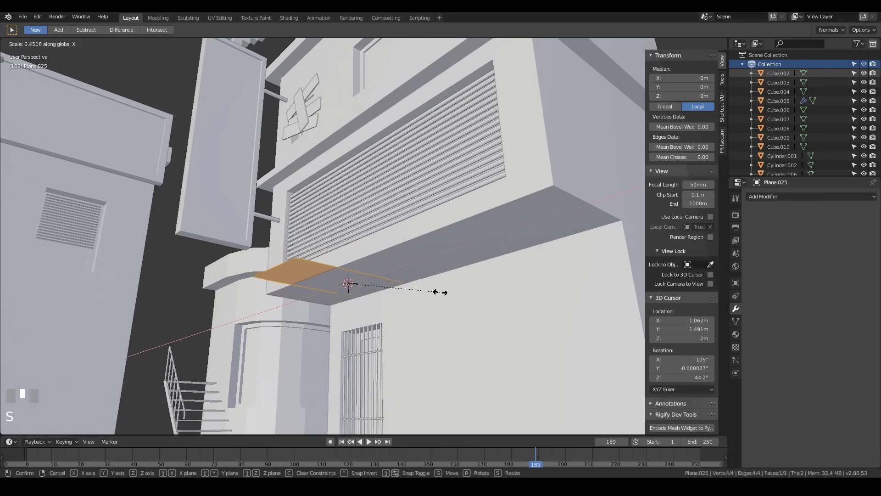
click(493, 290)
key(s)
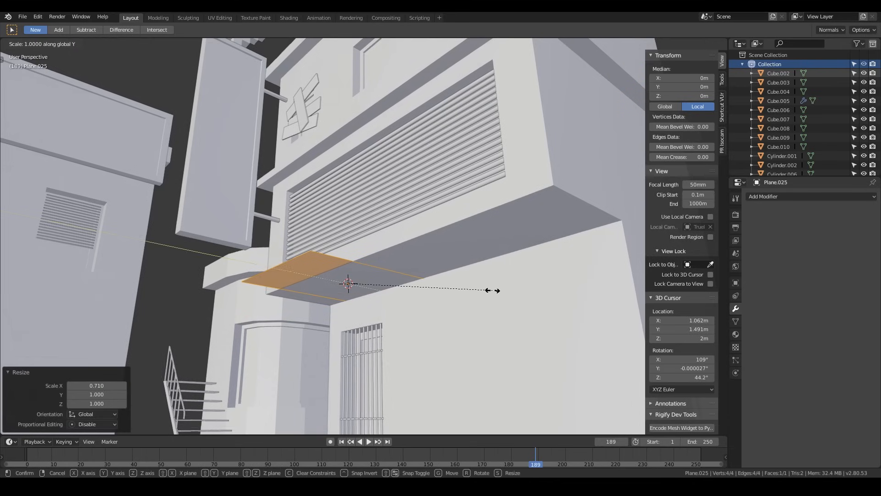
key(y)
click(350, 266)
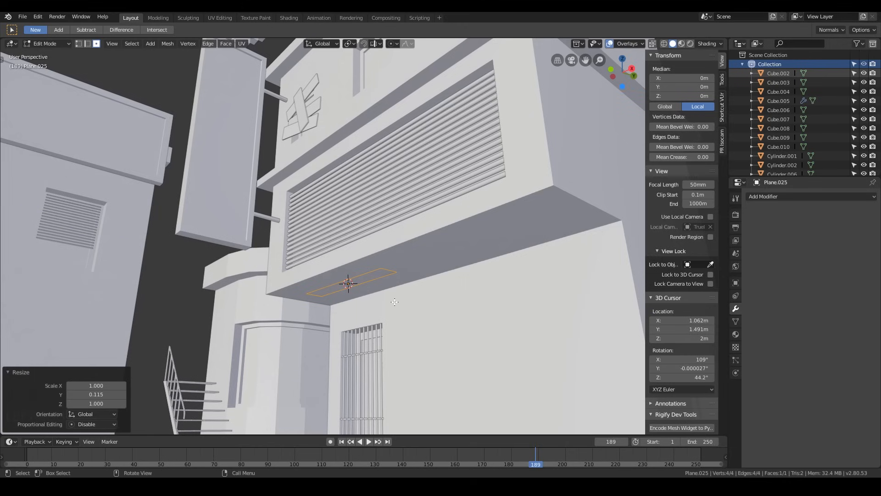
scroll(393, 299, up, 2)
shift+middle_drag(438, 317, 439, 296)
- Extrude the strip about 0.034 m downward and inset its bottom face by about 0.047 m
key(Tab)
key(Tab)
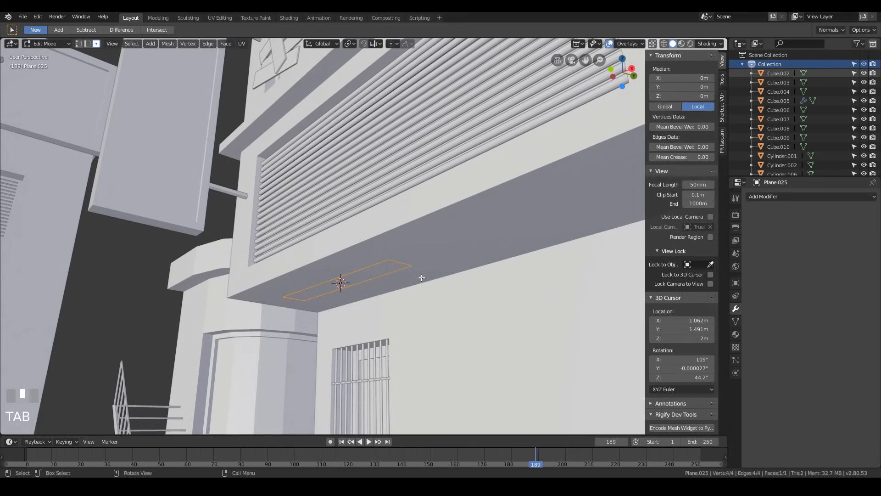
key(e)
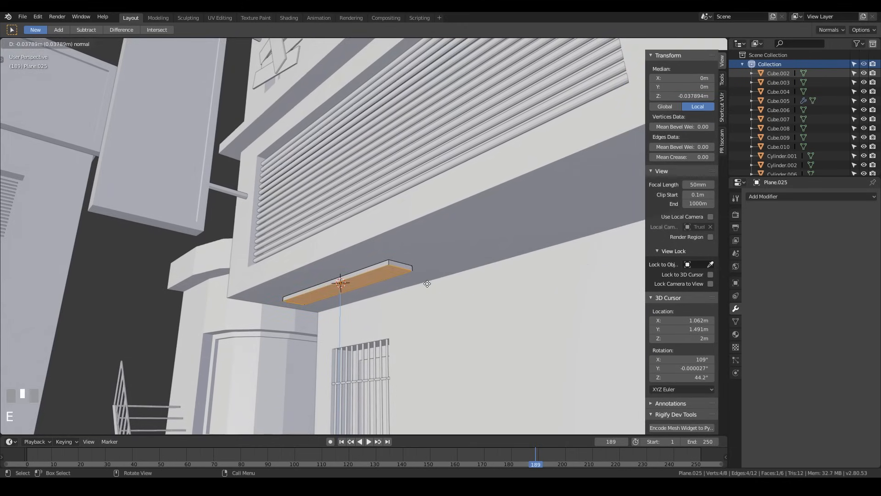
click(428, 283)
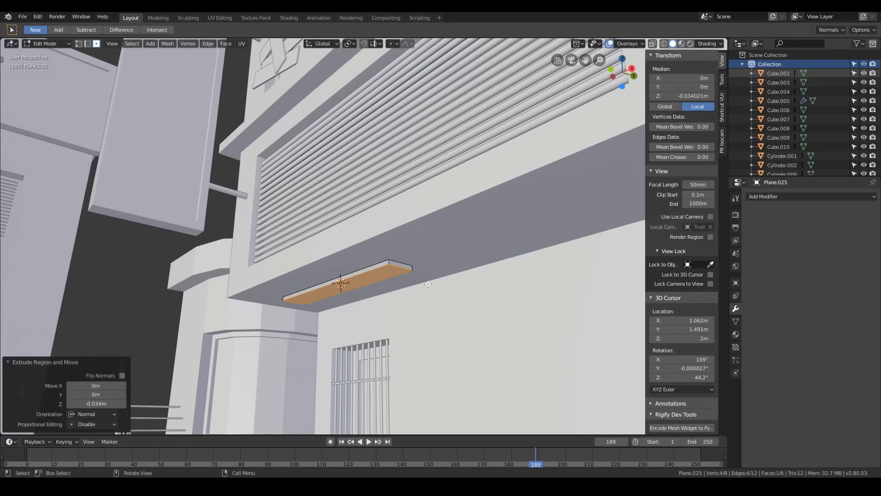
key(i)
click(466, 327)
- Extrude the inset bottom face about 0.111 m downward to form the lamp body
middle_drag(466, 327, 489, 275)
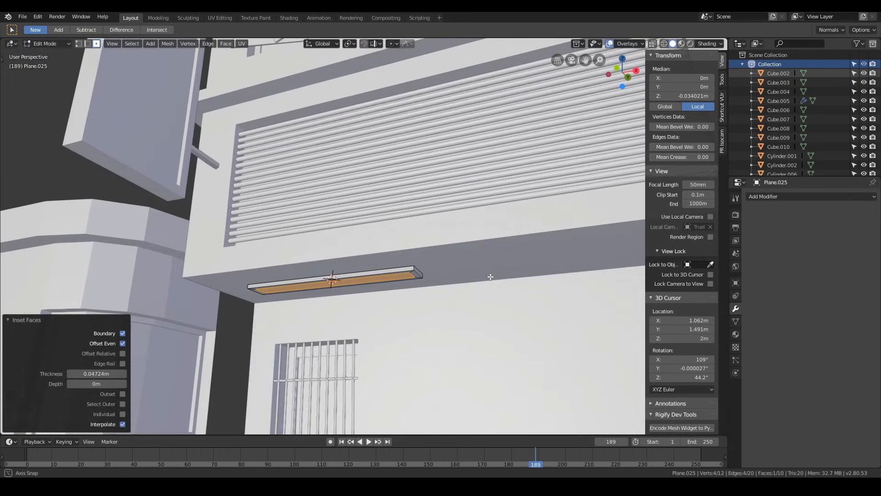
key(e)
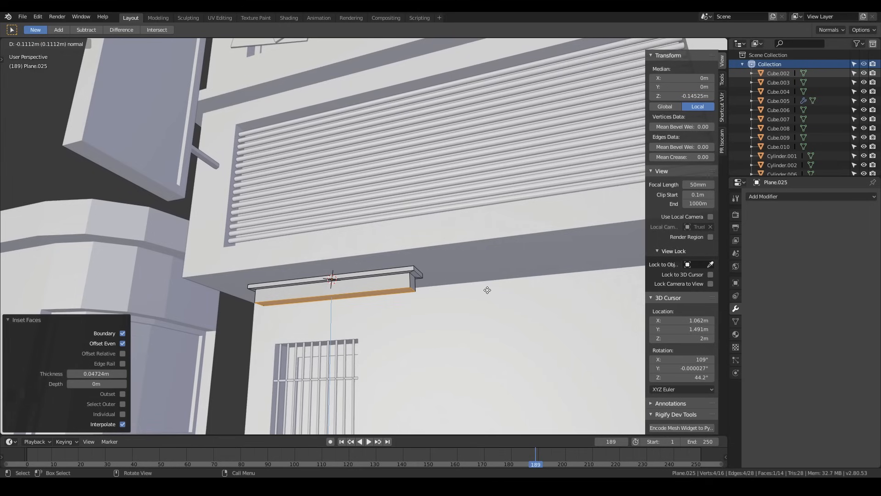
click(487, 290)
- Bevel the bottom edges of the lamp body by about 0.042 m with two segments
middle_drag(488, 290, 468, 285)
key(ctrl+b)
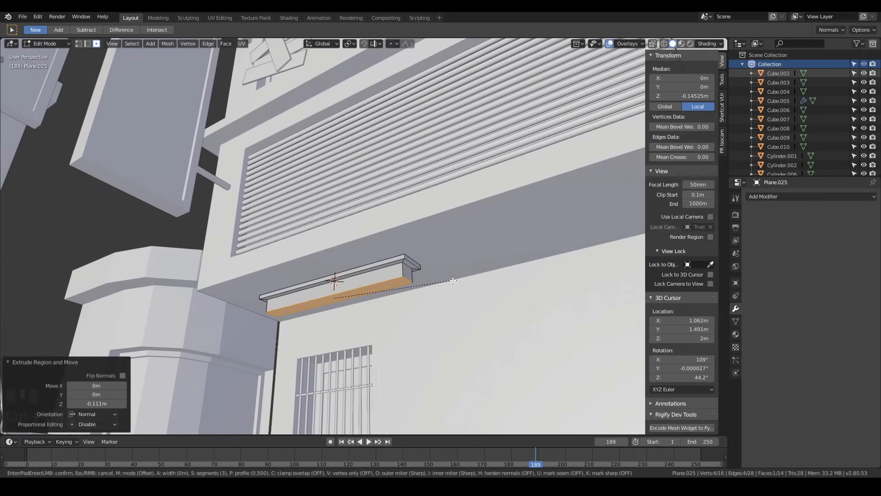
scroll(459, 281, down, 2)
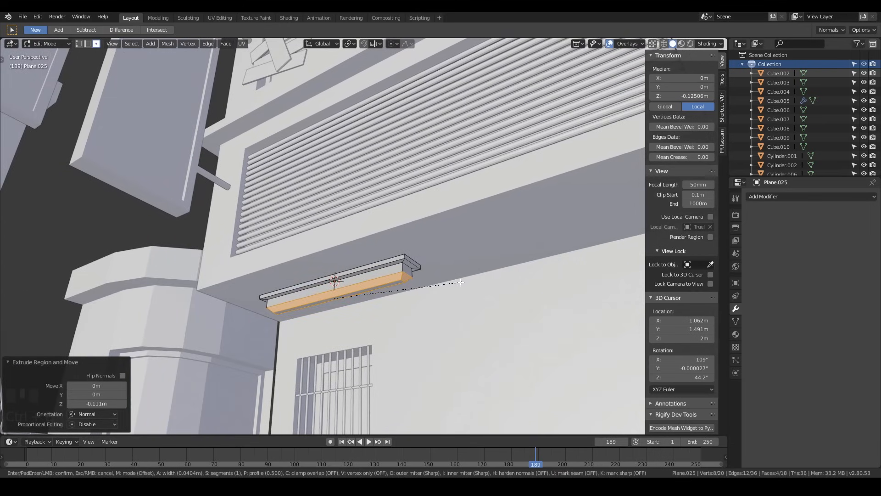
scroll(459, 282, up, 1)
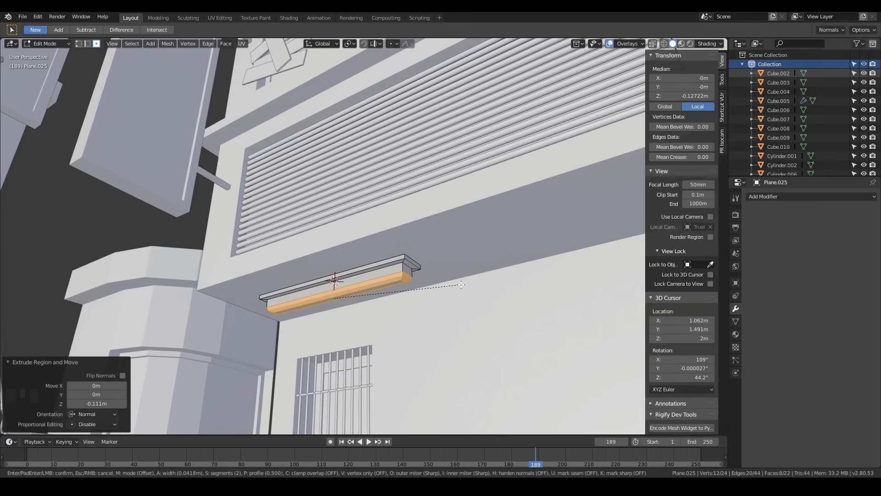
click(461, 284)
- Raise the lamp's beveled bottom along Z until the fixture is about 0.107 m tall, and return to Object Mode
key(g)
key(z)
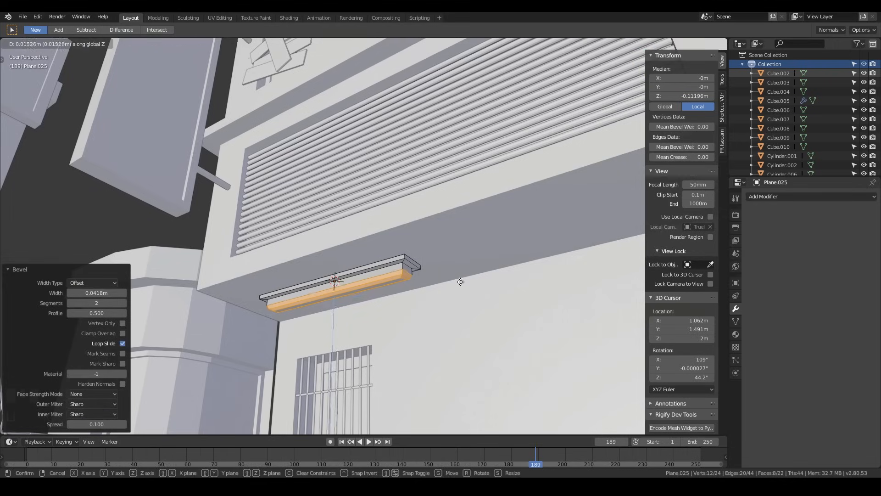
click(461, 279)
key(Tab)
- Move the lamp fixture about -0.322 m along Y under the overhang
middle_drag(441, 311, 414, 309)
scroll(433, 316, down, 5)
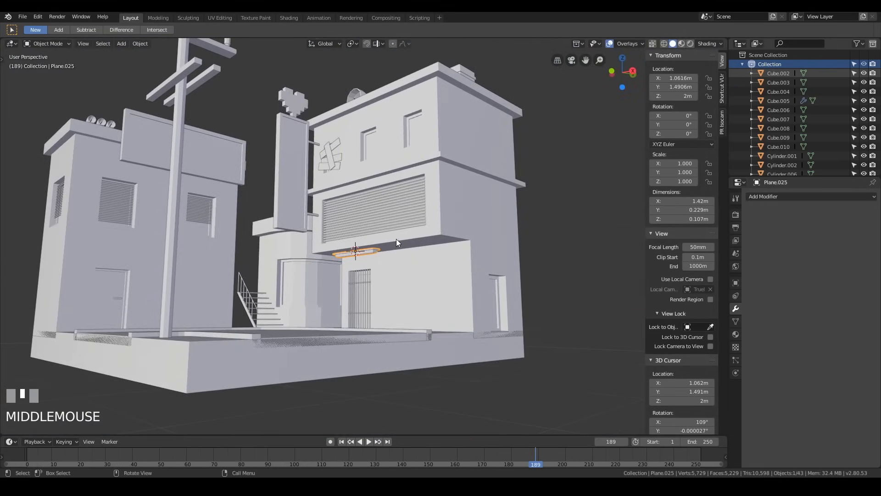
mouse_move(417, 235)
middle_down()
mouse_move(435, 240)
mouse_move(404, 245)
mouse_move(414, 235)
mouse_move(418, 247)
middle_up()
scroll(412, 241, up, 4)
key(g)
key(y)
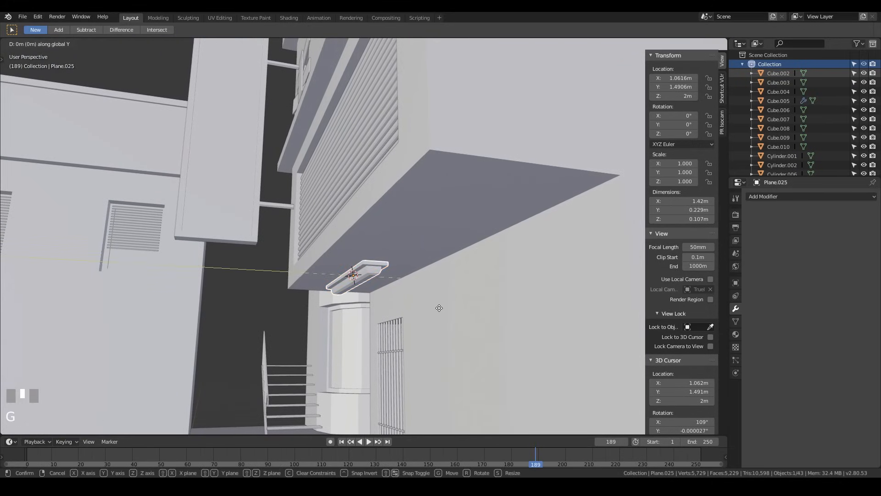
click(407, 295)
- Check the lamp fixture in the camera view and move it about 0.157 m along Y
key(KP_0)
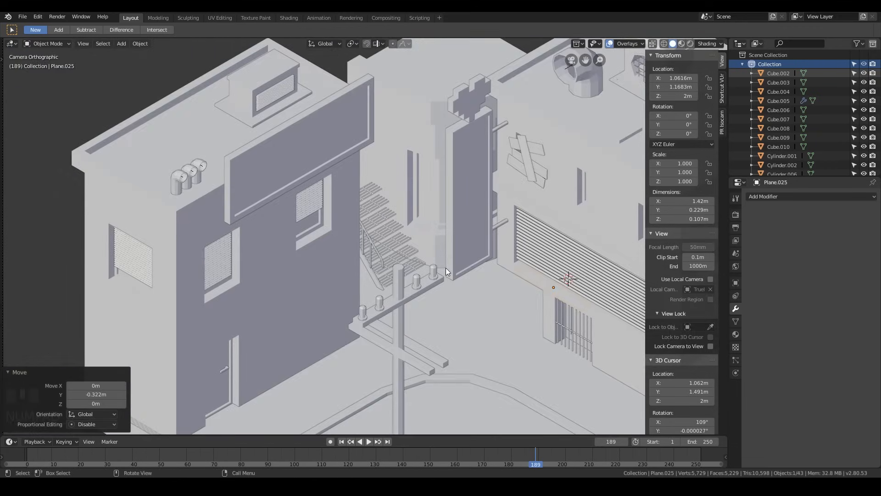
shift+middle_drag(575, 297, 441, 216)
scroll(464, 225, up, 2)
scroll(442, 217, up, 8)
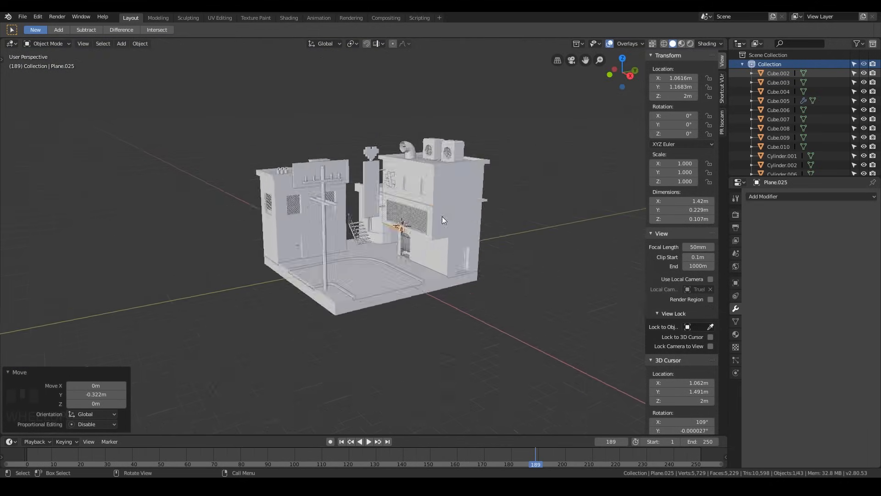
middle_drag(503, 226, 480, 213)
middle_drag(461, 262, 402, 298)
key(g)
key(y)
click(499, 295)
middle_drag(499, 296, 553, 264)
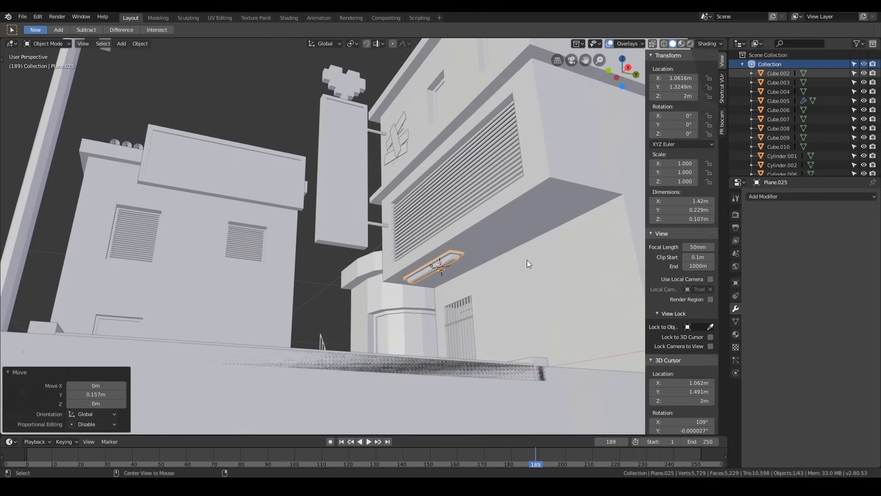
- Duplicate the lamp fixture about 1.81 m along X under the same overhang and deselect everything
key(shift+d)
key(x)
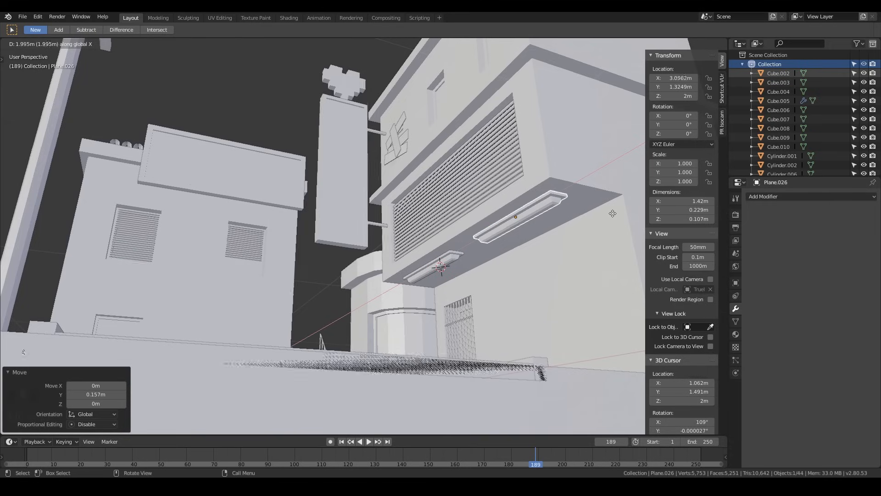
click(602, 217)
middle_drag(602, 218, 534, 247)
scroll(533, 248, down, 2)
click(615, 210)
- Place the 3D cursor on the utility pole just below its lower crossarms
middle_drag(615, 210, 399, 207)
shift+middle_drag(400, 206, 309, 202)
mouse_move(270, 166)
middle_down()
mouse_move(309, 144)
mouse_move(278, 168)
middle_up()
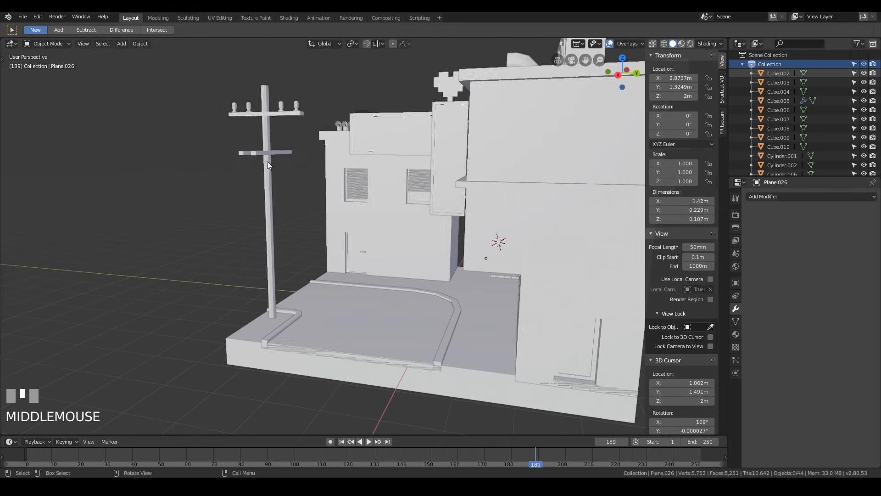
middle_drag(354, 181, 273, 170)
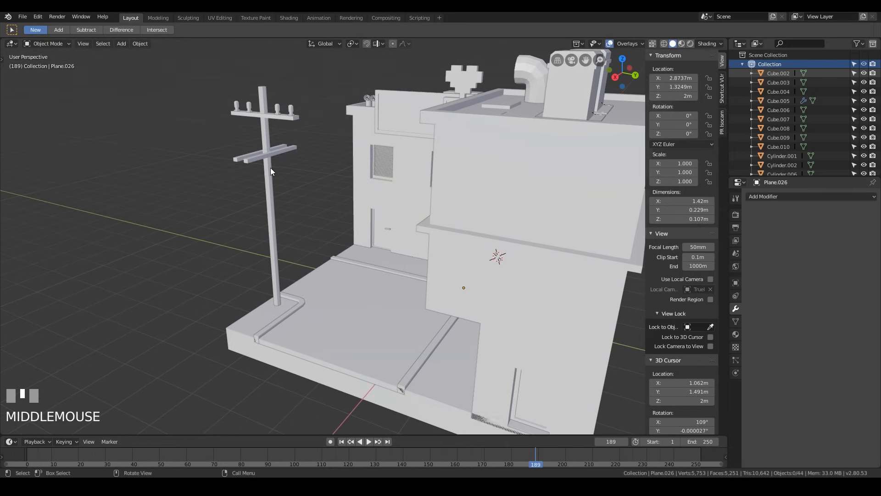
shift+right_click(270, 167)
shift+right_click(269, 168)
middle_drag(283, 181, 296, 161)
shift+scroll(314, 176, up, 1)
scroll(315, 175, up, 4)
scroll(276, 156, up, 2)
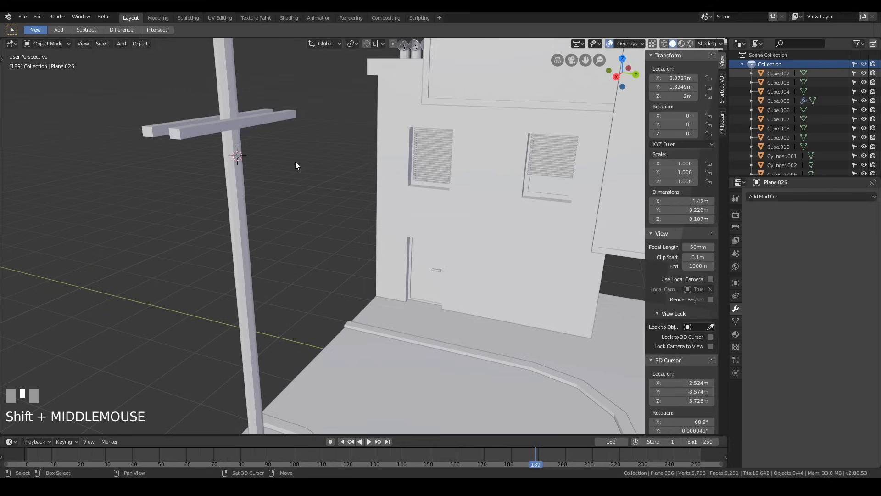
- Add a six-sided cylinder at the 3D cursor and enter Edit Mode
key(shift+a)
mouse_move(296, 161)
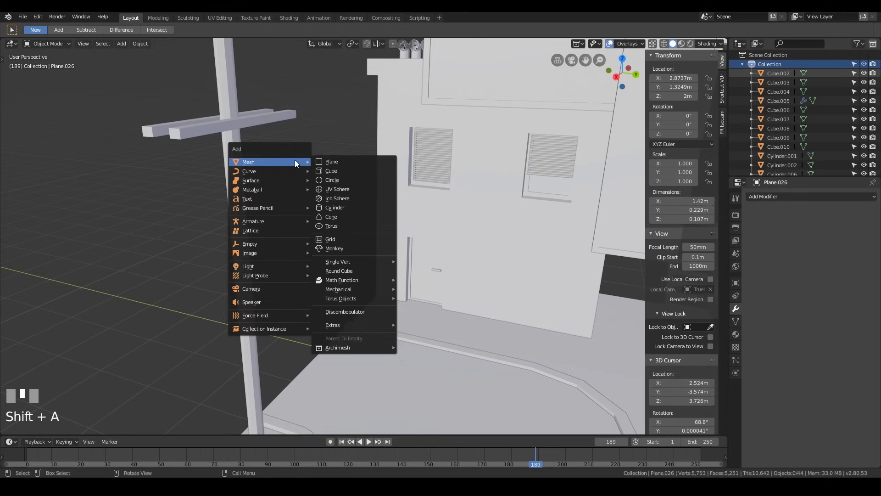
click(331, 208)
key(Tab)
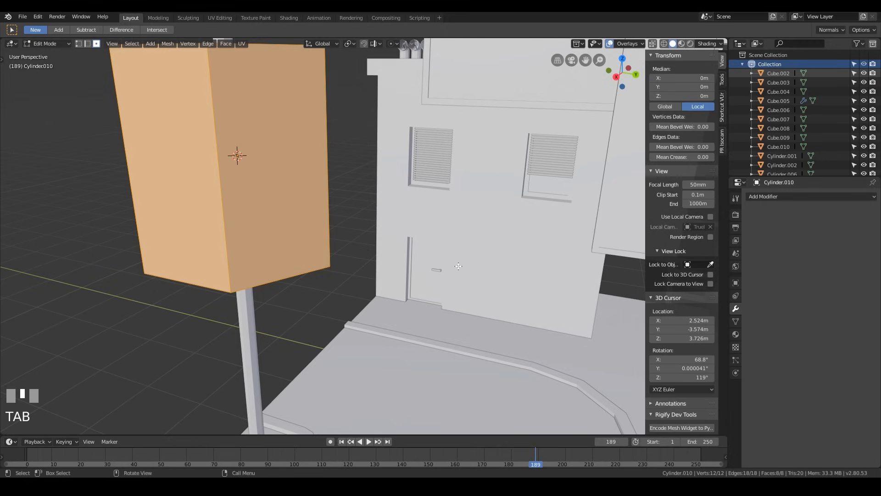
- Rotate the cylinder 90° about X, shrink it to about 0.054 m long and return to Object Mode
key(r)
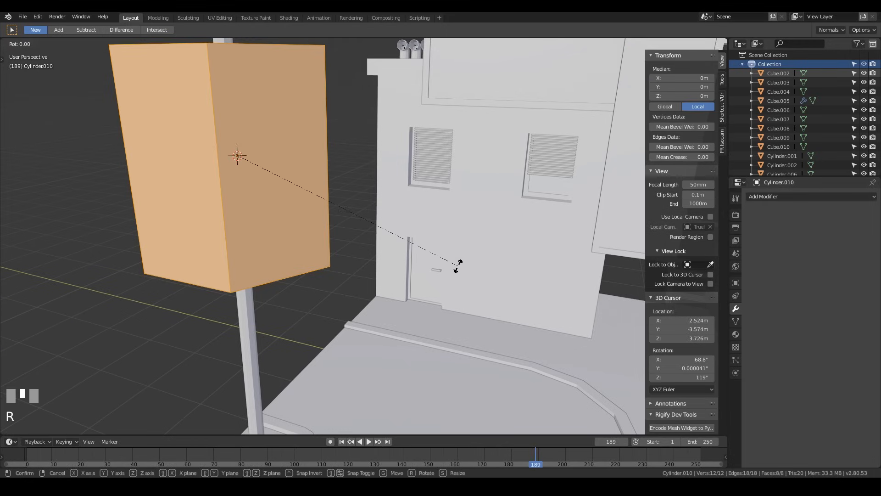
key(x)
key(9)
key(0)
key(Return)
key(s)
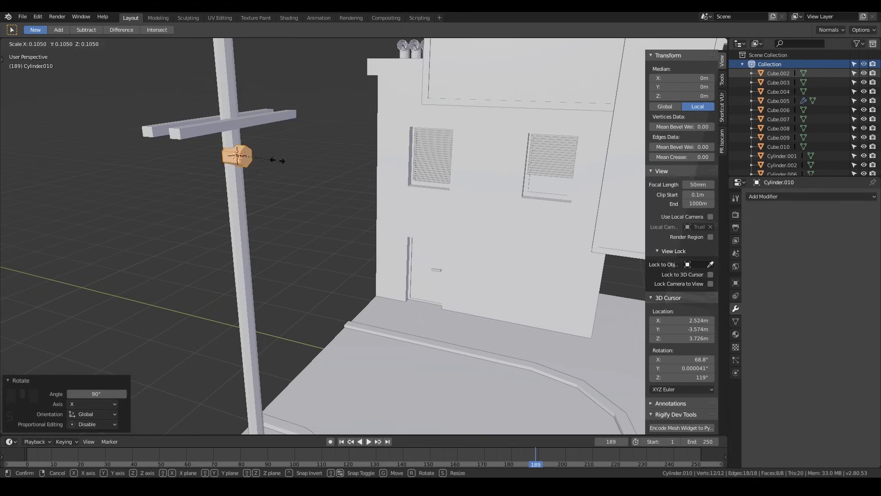
click(248, 155)
ctrl+middle_drag(266, 170, 294, 201)
key(Tab)
- Move the small cylinder about -0.03 m along X to center it on the pole's side
key(g)
key(x)
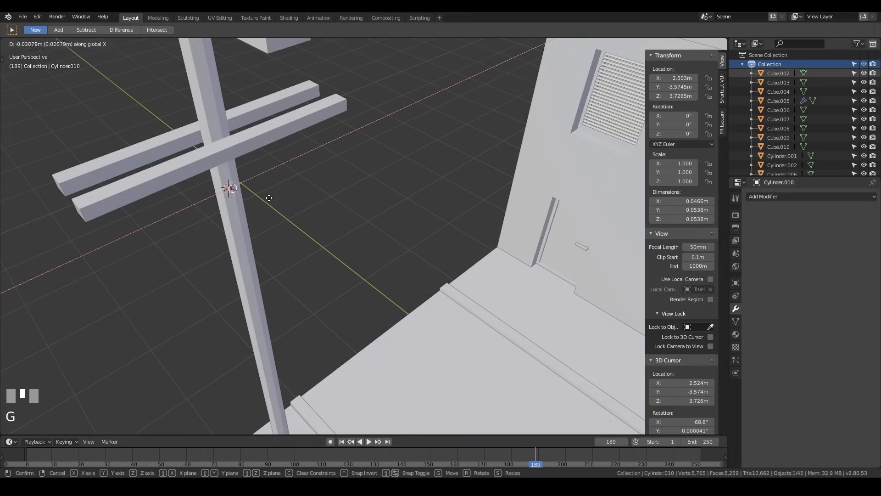
click(270, 197)
scroll(264, 195, up, 3)
shift+middle_drag(225, 175, 351, 202)
key(g)
key(x)
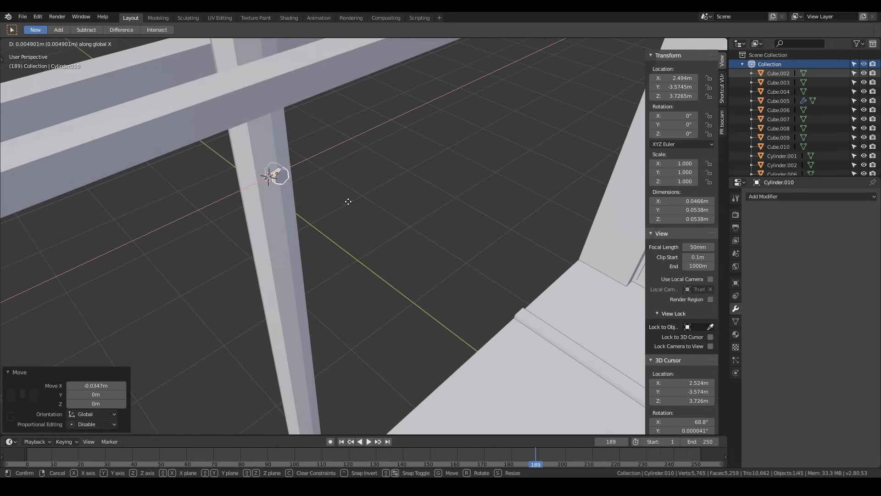
click(306, 199)
- Move the cylinder's outer end face about 0.322 m along Y to form a horizontal rod off the pole
key(Tab)
middle_drag(307, 199, 389, 231)
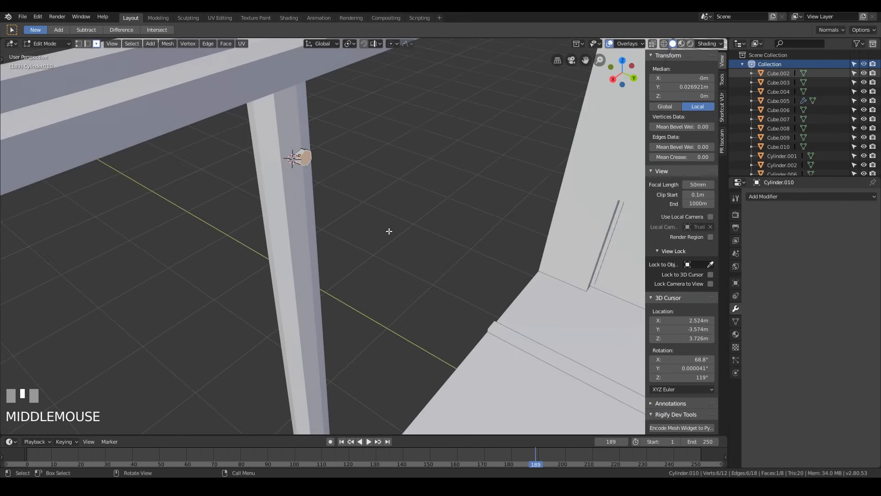
scroll(389, 231, down, 3)
key(g)
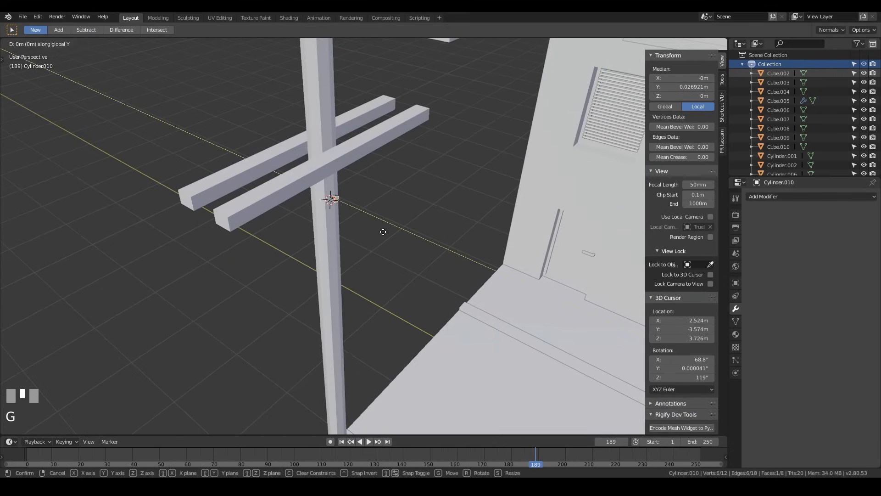
click(430, 233)
middle_drag(430, 233, 360, 207)
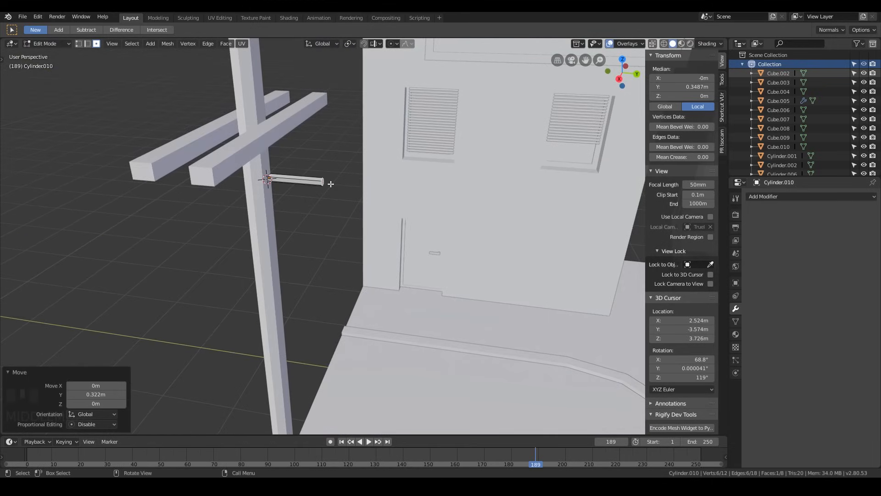
- Snap the 3D cursor to the selected end face of the rod
key(shift+s)
click(338, 229)
middle_drag(338, 230, 311, 179)
scroll(323, 198, up, 3)
scroll(322, 198, down, 2)
- Add a cube at the 3D cursor within the rod's mesh and scale it uniformly to 0.048
key(shift+a)
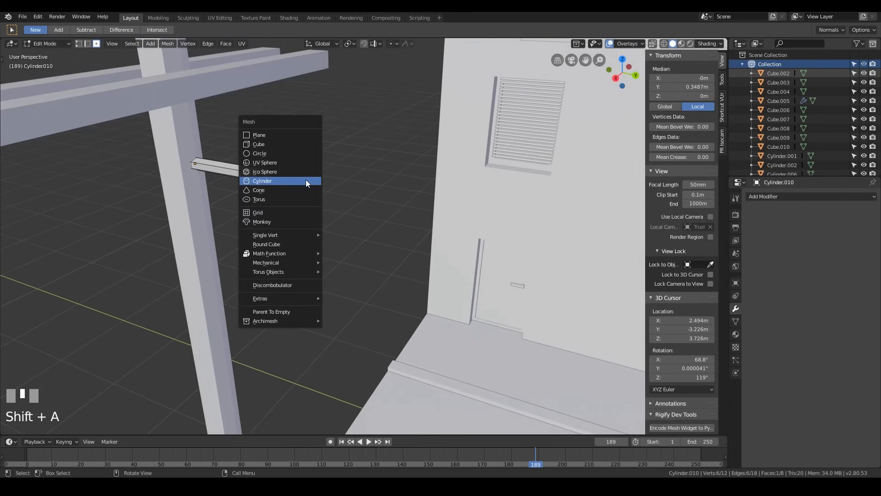
click(289, 144)
key(s)
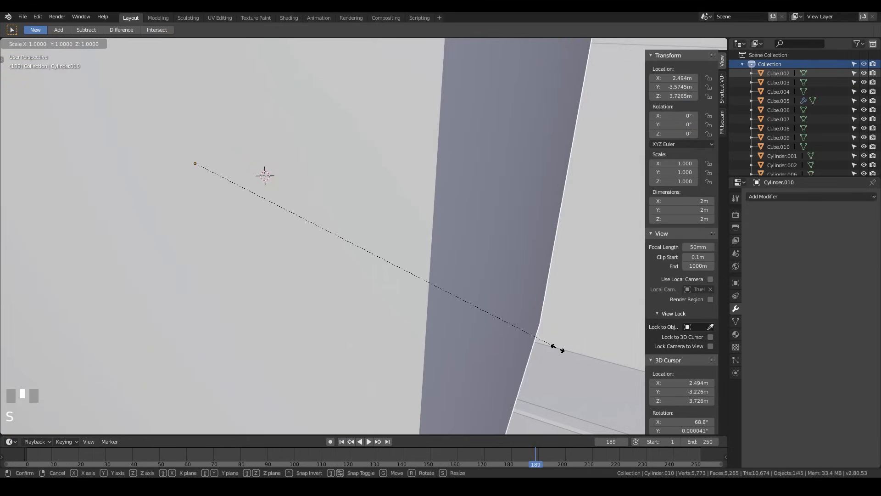
key(Escape)
key(Tab)
key(s)
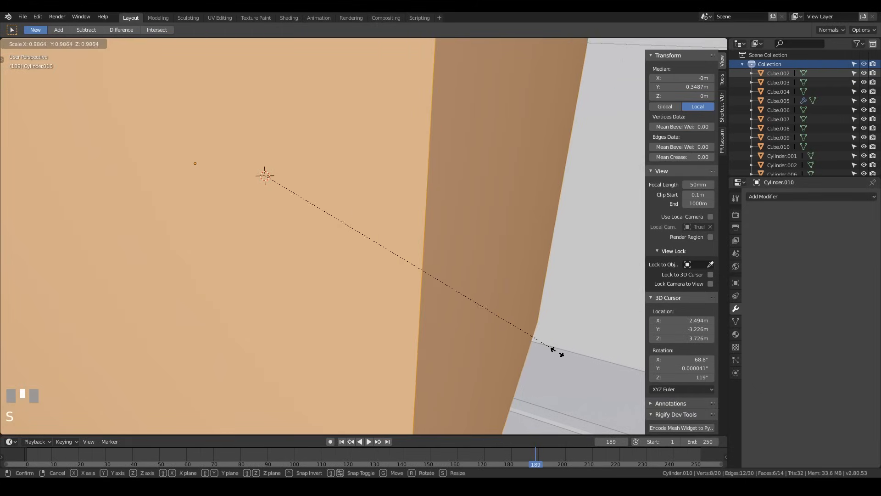
click(274, 189)
- Flatten the small cube at the rod's end along the Z axis
middle_drag(274, 189, 326, 173)
key(s)
key(z)
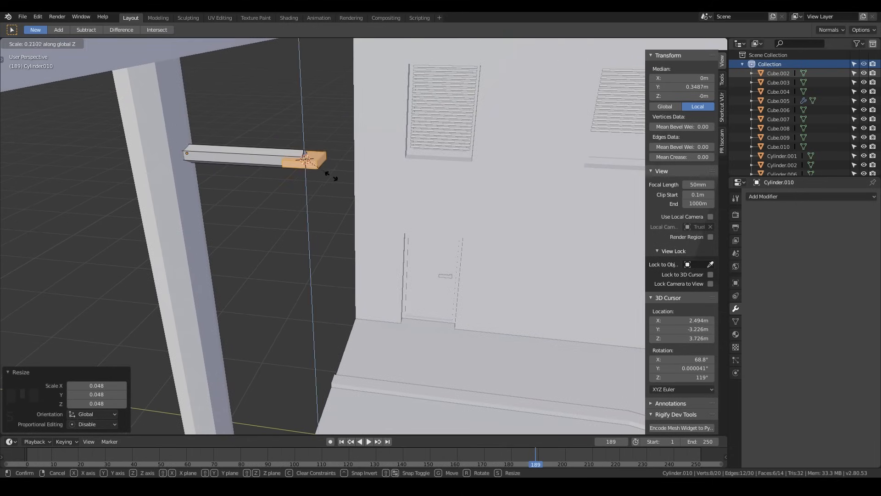
click(394, 182)
- Move the box's outer end face about 0.309 m along Y to lengthen the box away from the rod
click(359, 179)
key(g)
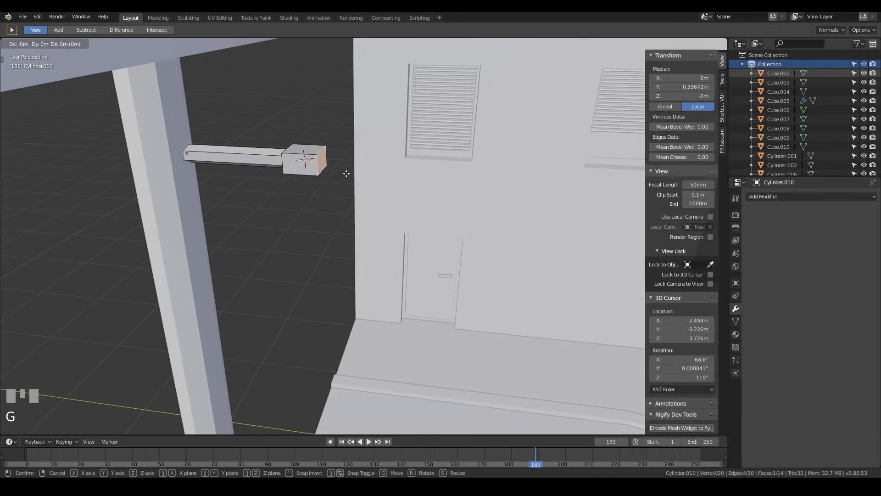
key(y)
click(459, 195)
middle_drag(459, 195, 518, 208)
- Bevel the box's top face edges with one segment and a width of about 0.0171 m
middle_drag(327, 163, 432, 162)
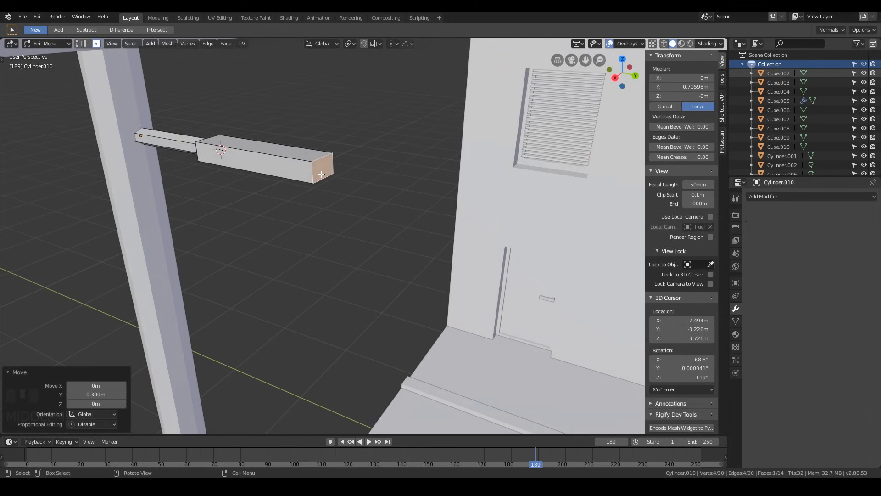
middle_drag(321, 174, 332, 177)
click(334, 158)
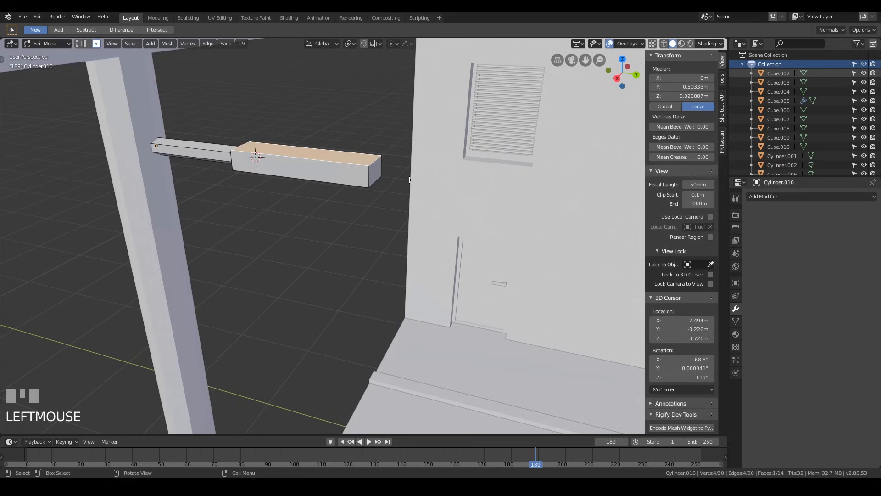
key(ctrl+b)
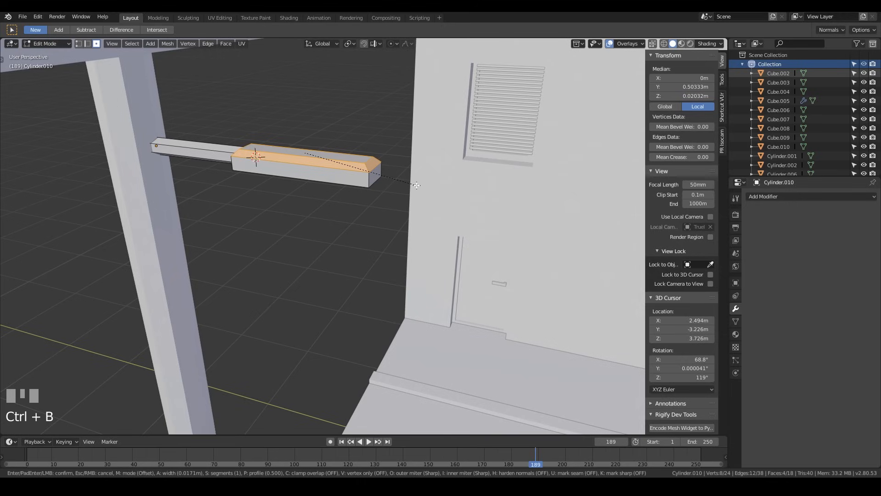
click(416, 185)
middle_drag(416, 185, 474, 166)
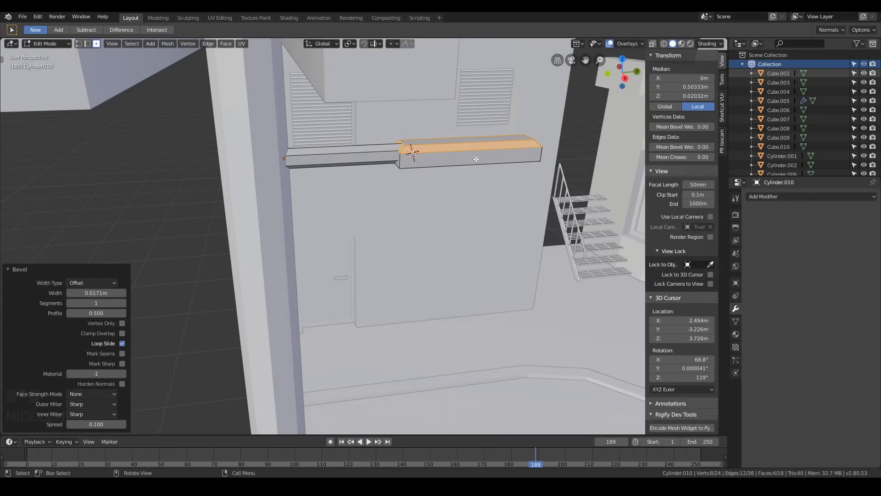
- Select the whole linked box and raise it slightly along Z relative to the rod
key(l)
key(g)
key(z)
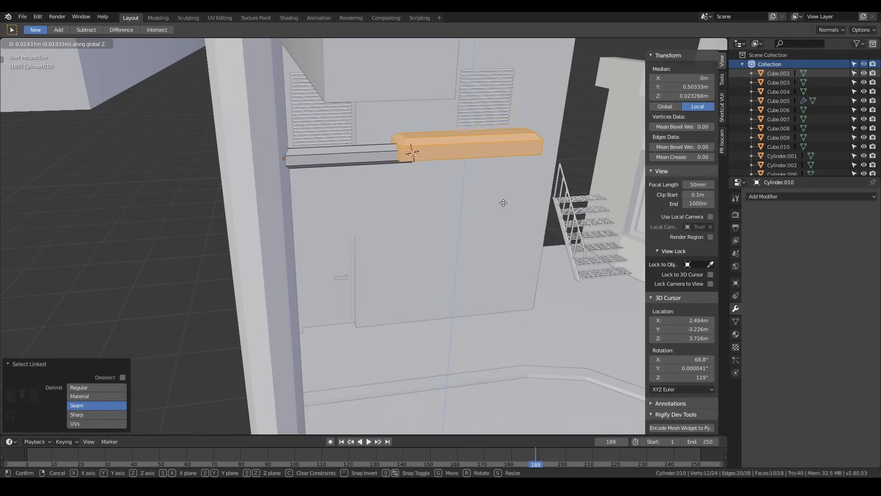
click(503, 201)
- Extrude the box's underside face downward by about 0.0639 m
middle_drag(503, 201, 477, 156)
shift+middle_drag(477, 156, 367, 202)
click(358, 195)
key(e)
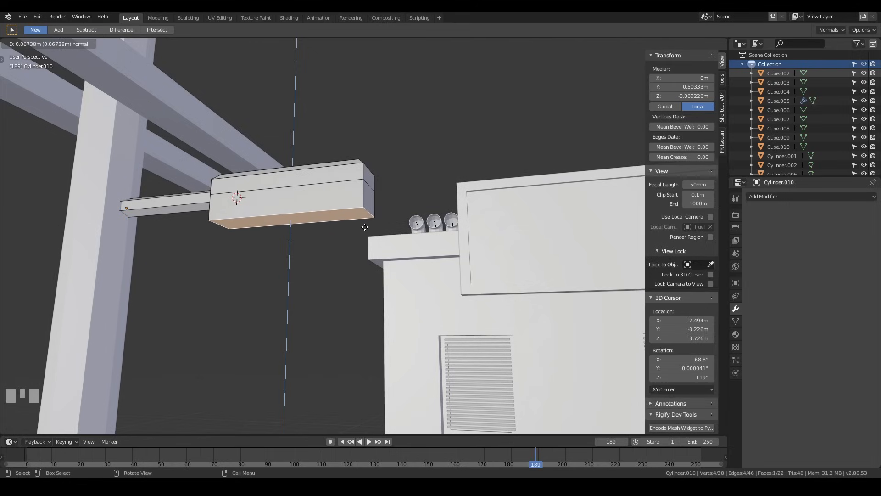
click(364, 228)
- Bevel the box's underside edges with two segments and a width of about 0.0419 m
key(ctrl+b)
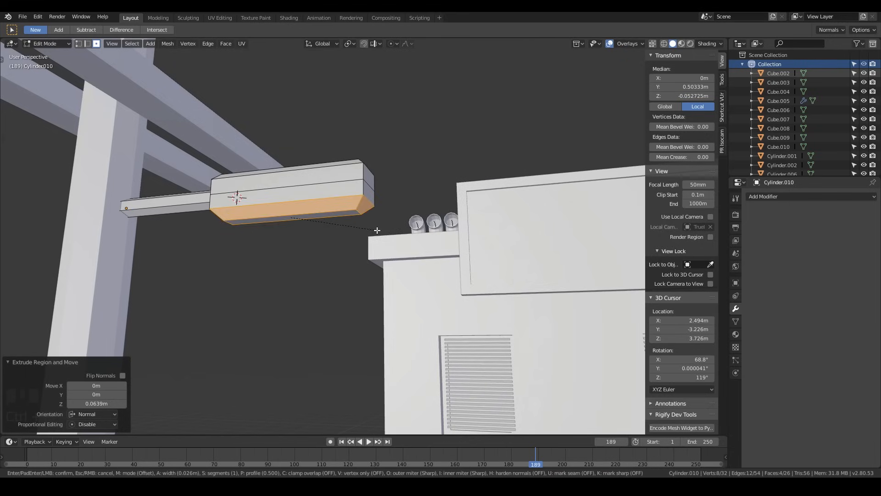
scroll(378, 232, up, 1)
scroll(379, 235, up, 1)
scroll(382, 236, up, 1)
scroll(382, 235, down, 2)
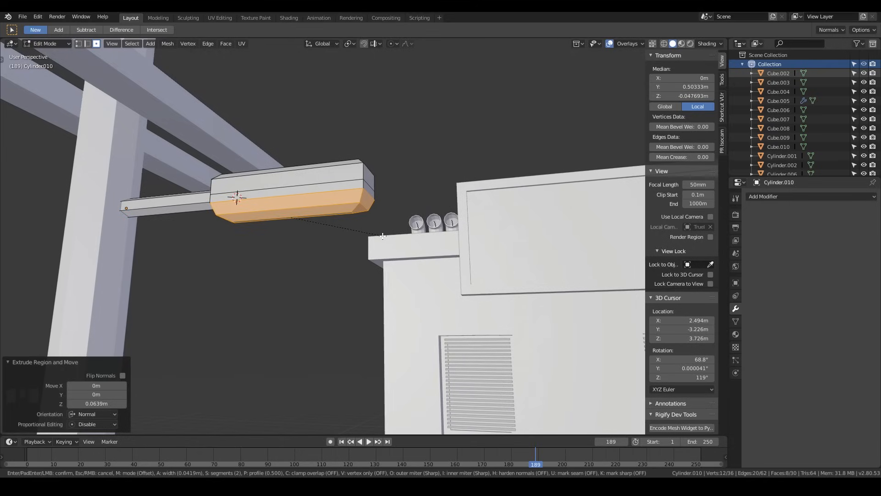
click(382, 236)
- Cut an edge loop around the box near its rod end and flatten the loop by scaling it to 0 along Y
middle_drag(382, 236, 331, 255)
key(ctrl+e)
key(Escape)
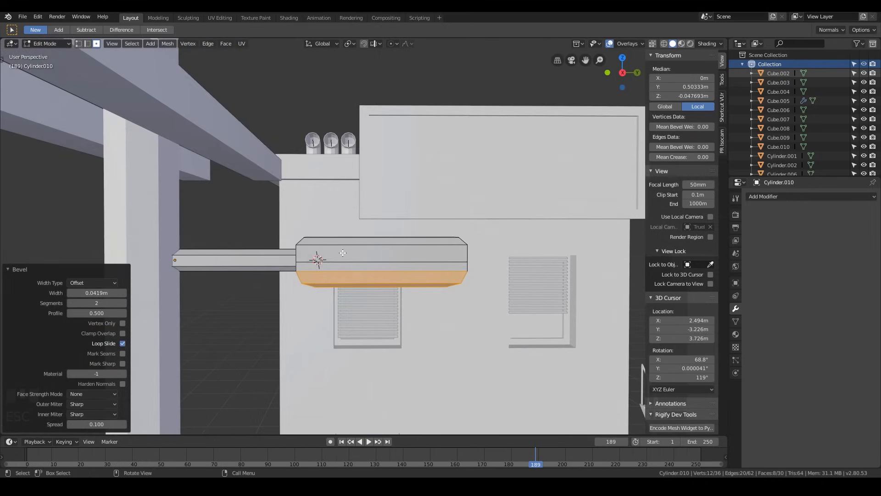
key(ctrl+r)
click(344, 251)
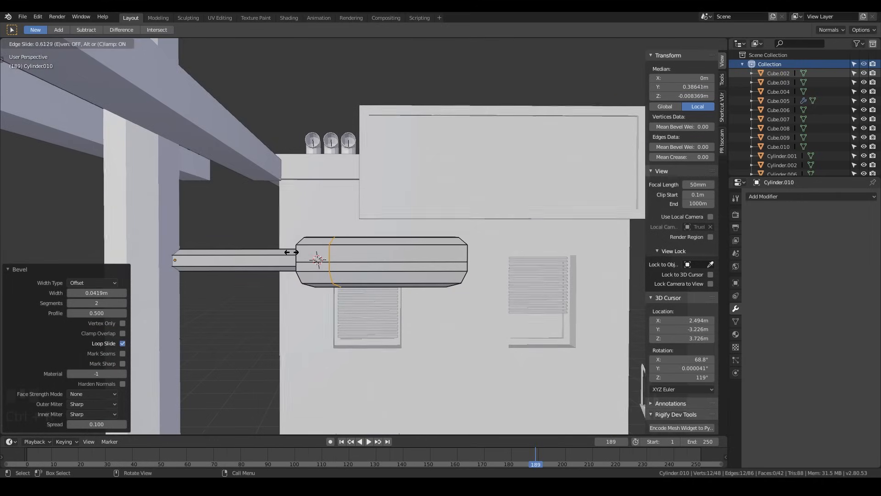
click(290, 251)
key(s)
key(y)
key(0)
key(Return)
- Extrude the upper side band of faces around the box outward along normals by about 0.0075 with even thickness, and return to Object Mode
middle_drag(412, 265, 401, 212)
key(Tab)
mouse_move(284, 234)
middle_down()
mouse_move(315, 226)
mouse_move(301, 229)
middle_up()
scroll(217, 217, up, 4)
key(Tab)
alt+click(218, 216)
key(3)
alt+click(253, 214)
middle_drag(252, 213, 408, 212)
scroll(396, 251, down, 3)
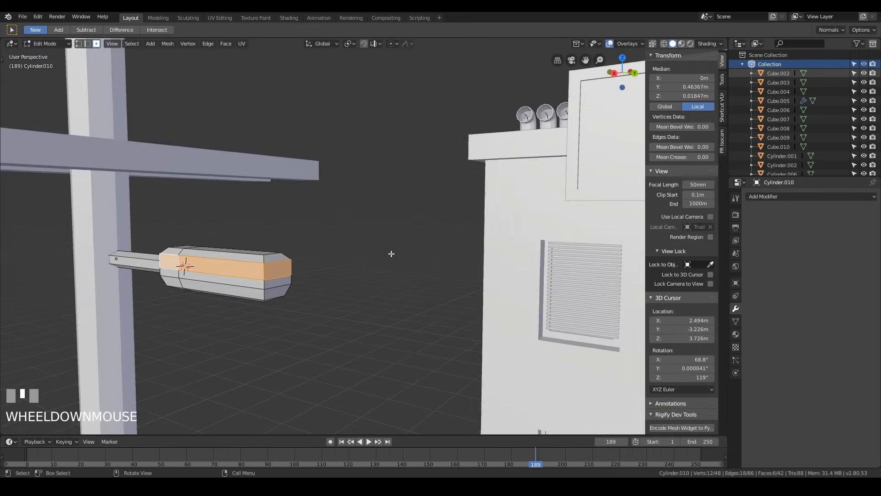
key(alt+e)
click(313, 293)
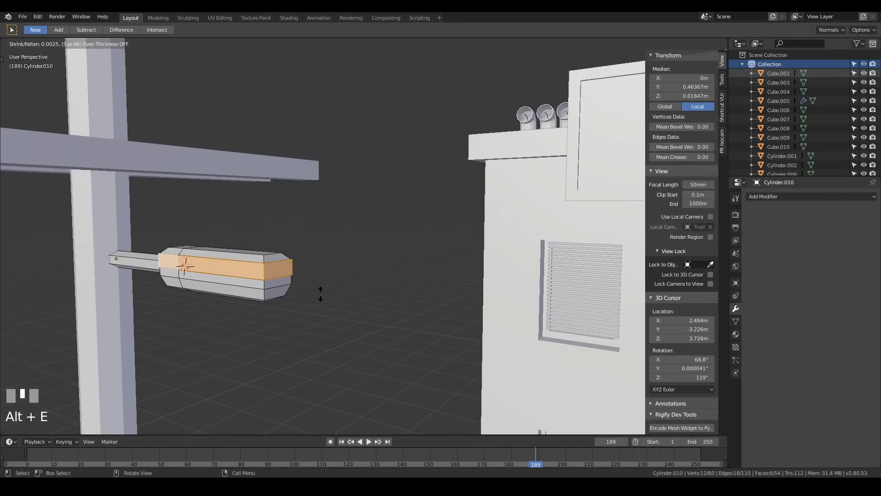
key(s)
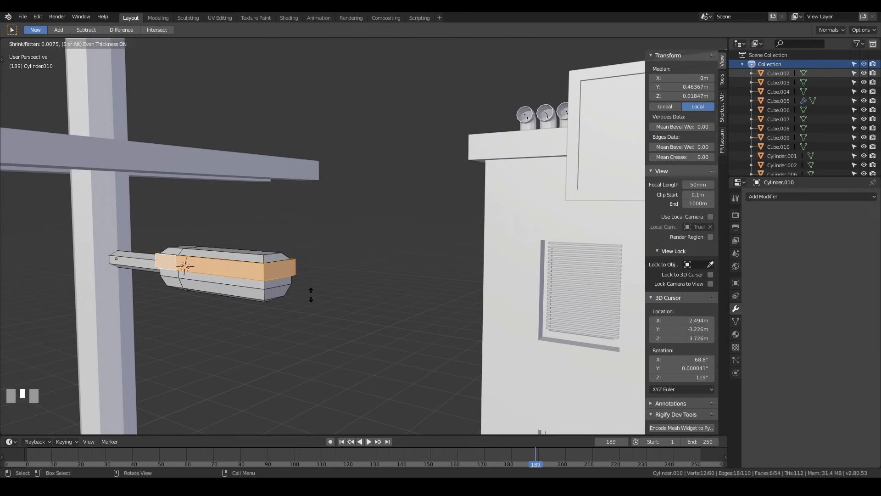
click(312, 294)
mouse_move(311, 295)
middle_down()
mouse_move(309, 269)
mouse_move(374, 329)
mouse_move(415, 338)
mouse_move(379, 297)
mouse_move(297, 307)
mouse_move(278, 294)
mouse_move(289, 280)
mouse_move(312, 280)
mouse_move(363, 298)
mouse_move(424, 303)
mouse_move(361, 297)
mouse_move(380, 270)
mouse_move(381, 319)
mouse_move(266, 298)
mouse_move(295, 288)
middle_up()
key(Tab)
- Thin the connecting rod to about 0.65 of its thickness in X and Z, leaving Y locked
scroll(313, 278, down, 2)
click(374, 276)
click(357, 325)
key(Tab)
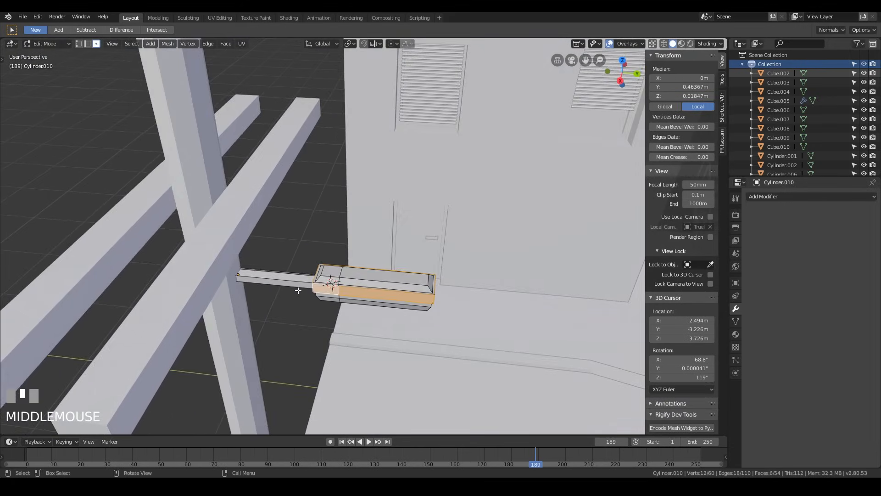
scroll(248, 291, up, 2)
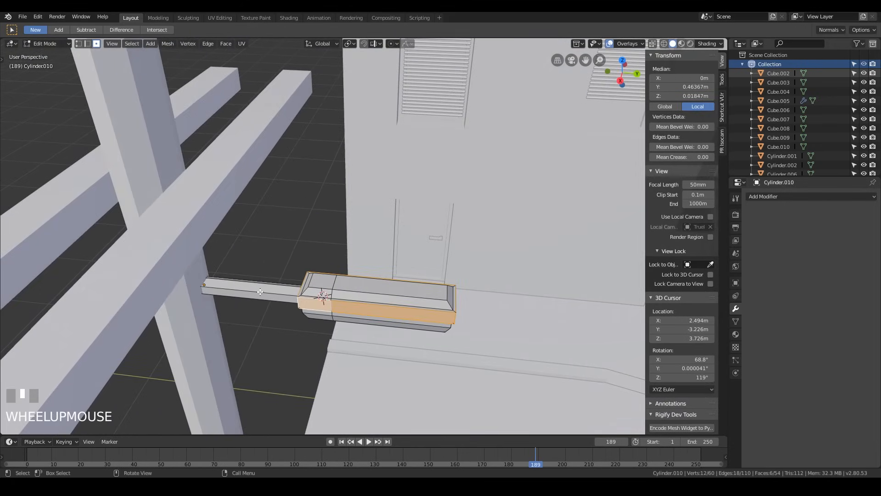
key(a)
key(l)
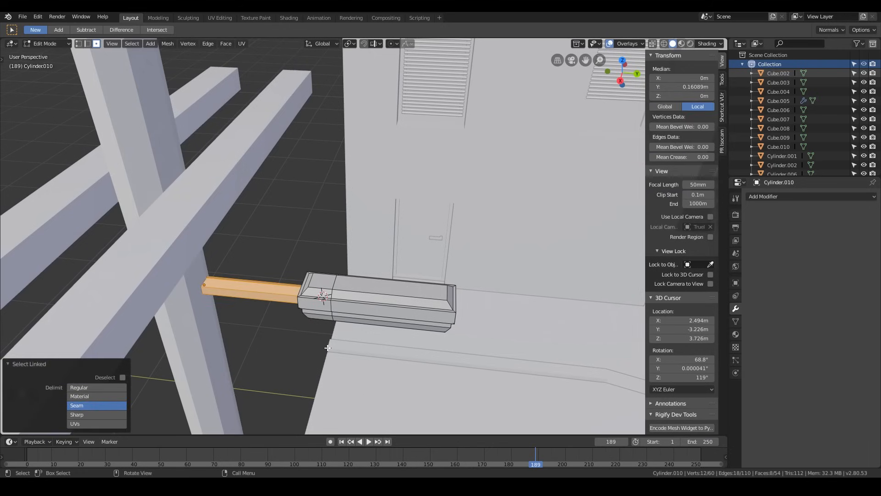
middle_drag(364, 344, 293, 284)
key(s)
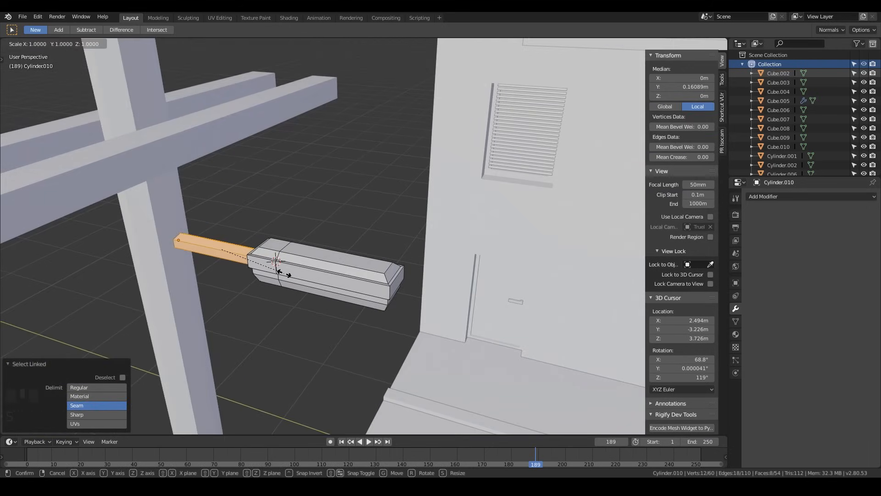
key(shift+y)
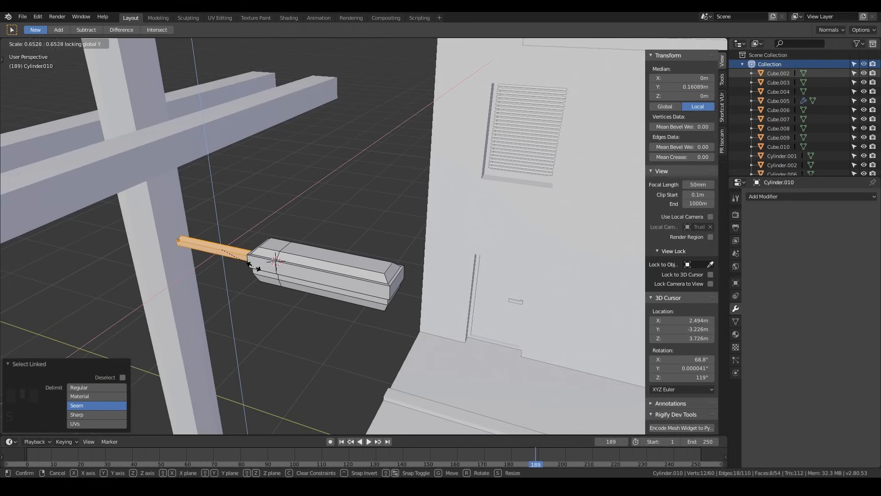
click(252, 265)
- Return to Object Mode, look through the camera and enlarge the pole lamp uniformly by about 1.888
key(Tab)
middle_drag(293, 304, 447, 245)
scroll(365, 279, down, 3)
scroll(417, 293, down, 3)
scroll(433, 260, up, 3)
key(KP_0)
scroll(452, 252, up, 2)
scroll(461, 262, down, 2)
shift+middle_drag(459, 291, 402, 210)
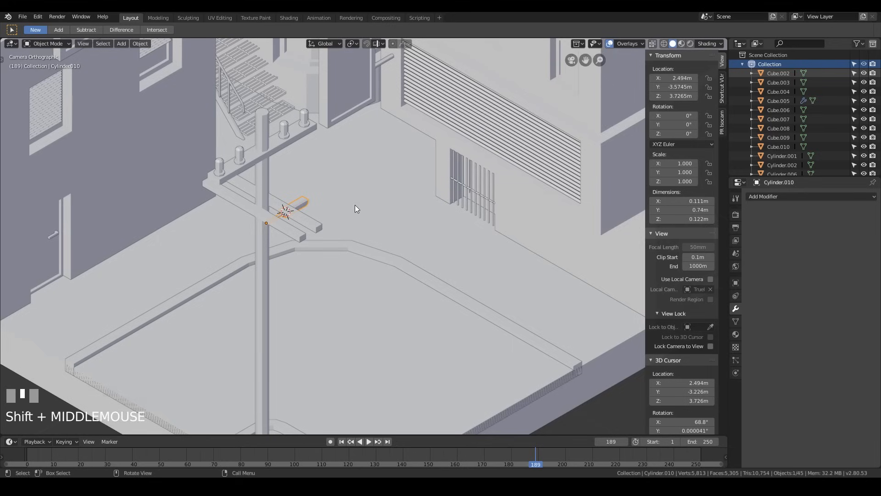
key(s)
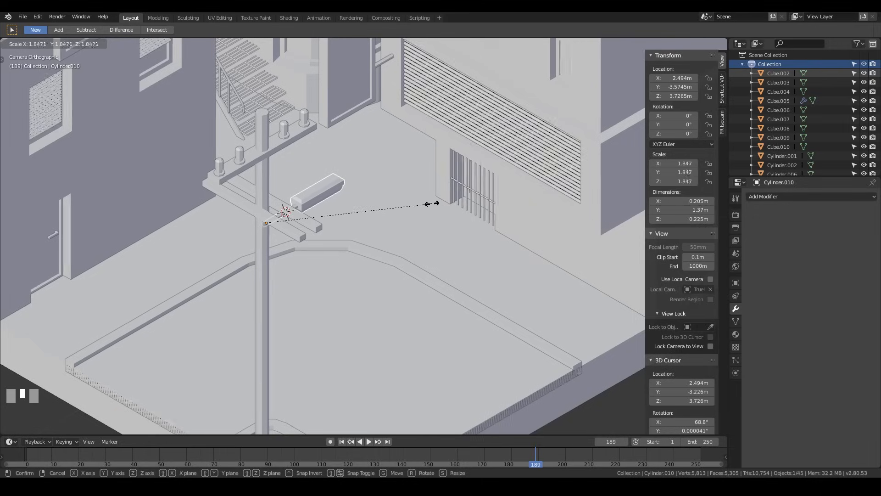
click(432, 202)
- Lower the lamp on the utility pole by about 0.558 m along Z
scroll(420, 213, down, 3)
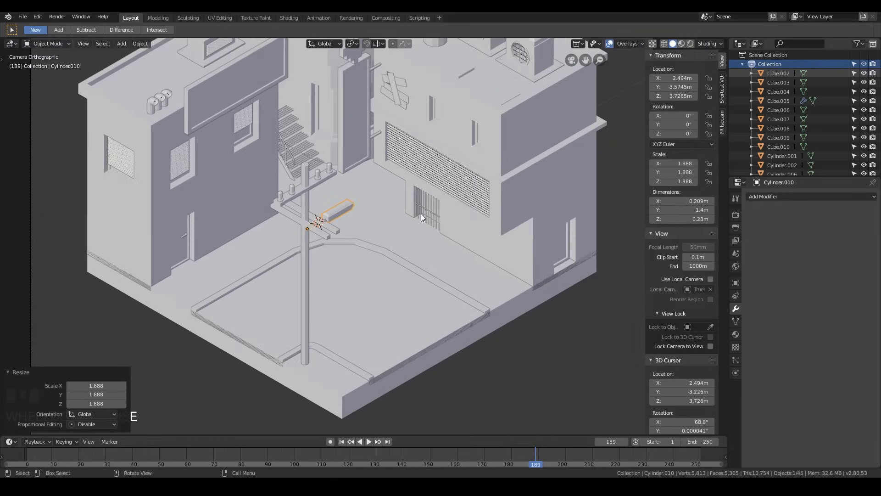
scroll(420, 216, up, 2)
key(g)
key(z)
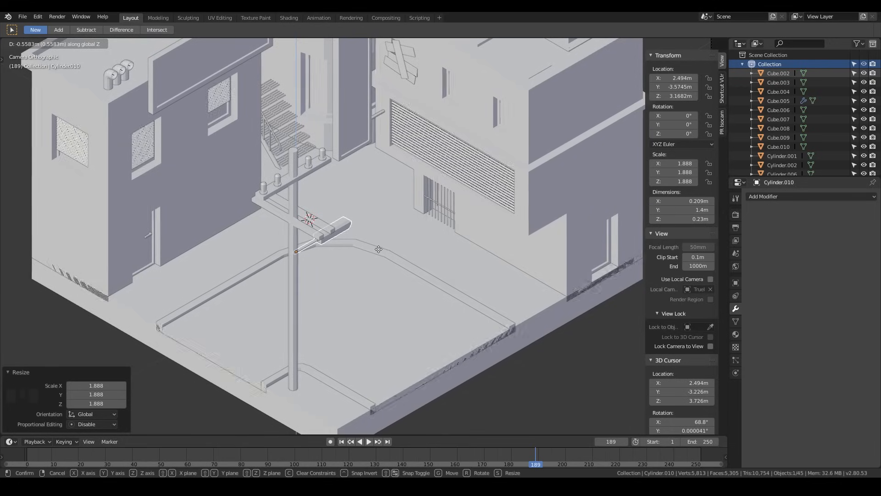
click(412, 228)
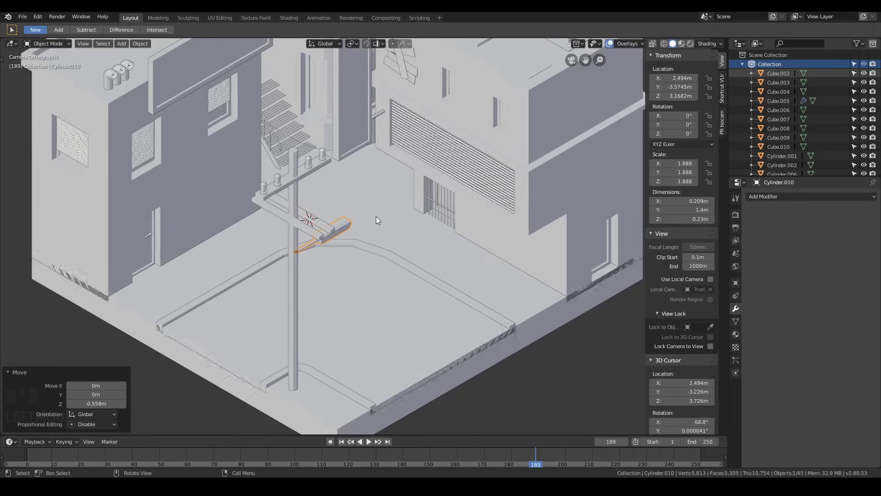
- Make a linked duplicate of the pole lamp and offset it about -4.54 m along X to the building with the billboard
middle_drag(378, 227, 357, 214)
scroll(357, 214, up, 8)
scroll(429, 266, up, 2)
middle_drag(428, 265, 554, 226)
scroll(494, 263, down, 4)
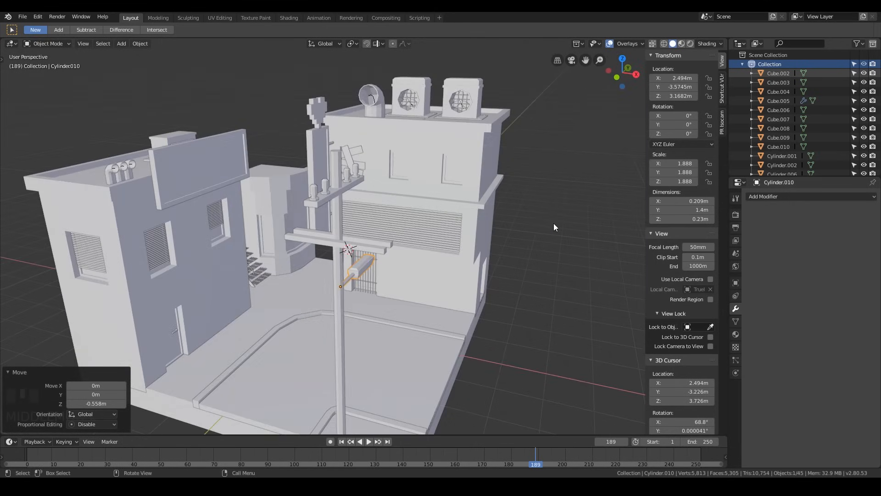
middle_drag(352, 287, 401, 266)
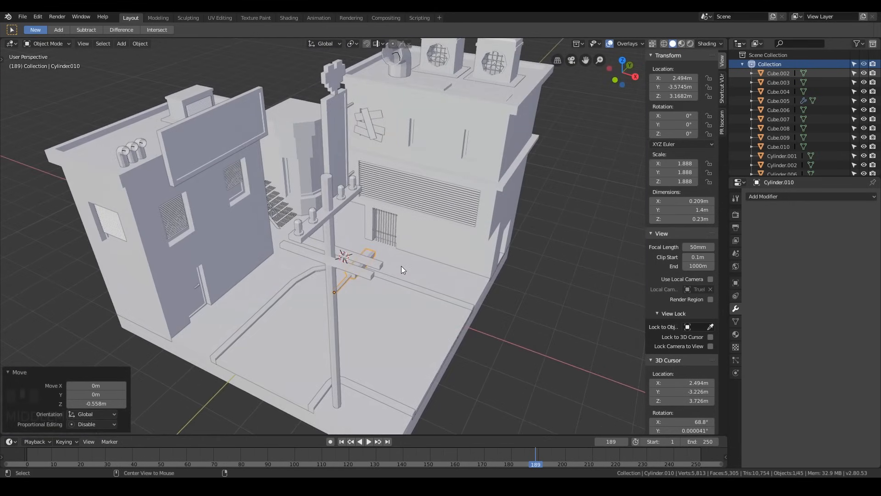
key(shift+d)
key(x)
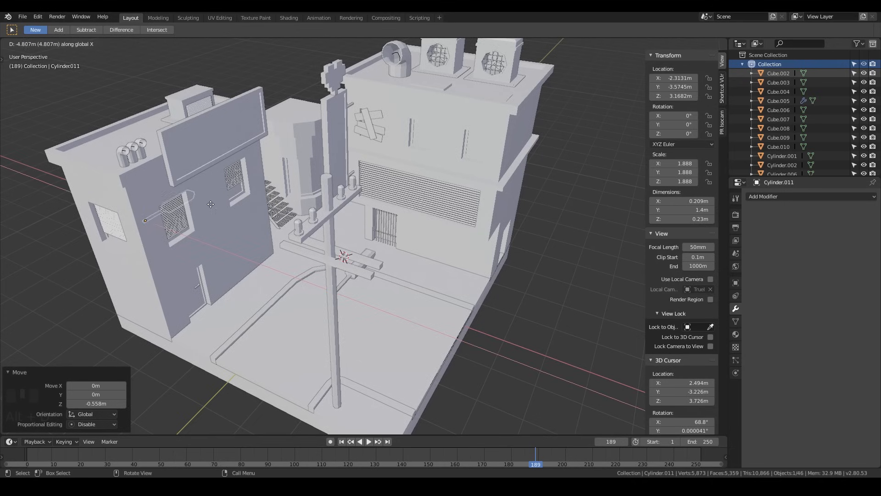
click(217, 206)
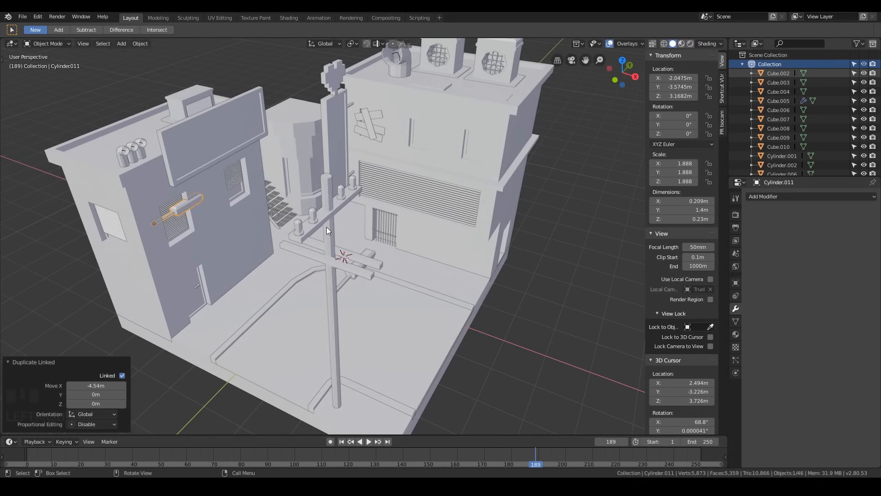
- Rotate the duplicated lamp about -109° around Z and about -19.1° around the view axis
key(r)
key(z)
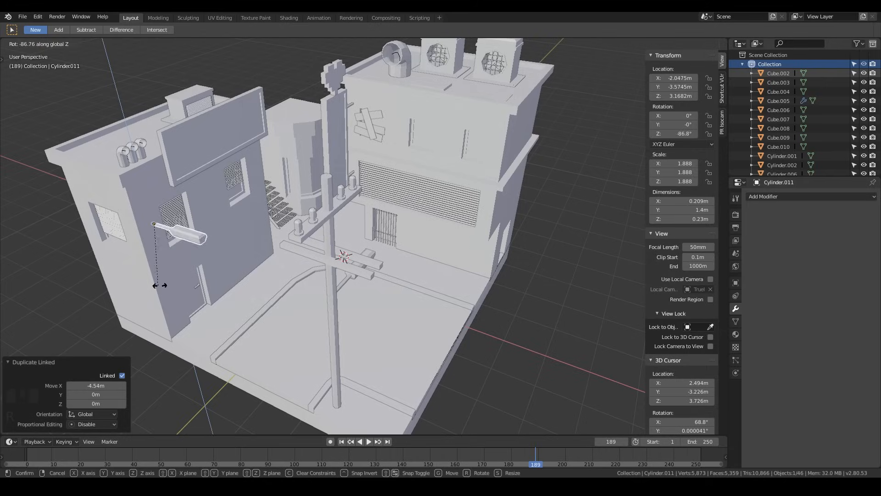
click(137, 278)
middle_drag(300, 257, 340, 227)
middle_drag(263, 285, 253, 277)
key(r)
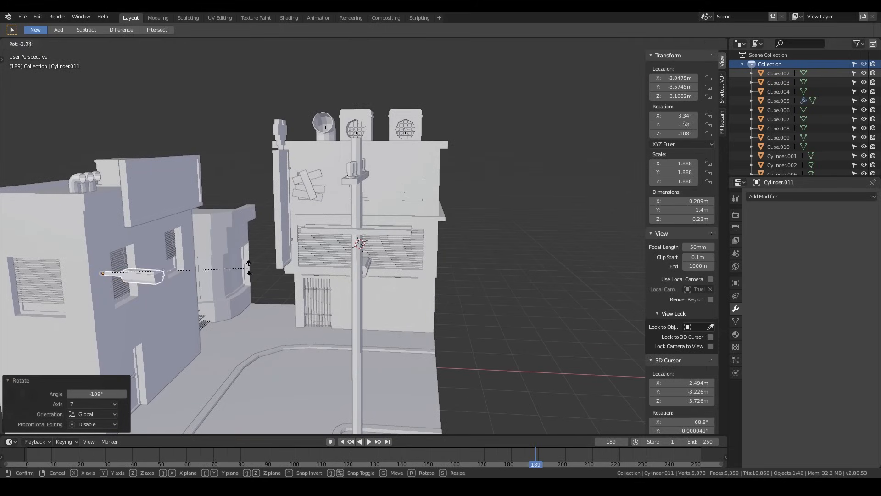
click(211, 234)
- Through the camera, rotate the wall lamp about -27.1° around its local Y axis and fine-tune it with a trackball rotation of about 0.573°
key(KP_0)
key(r)
key(z)
key(z)
key(y)
key(y)
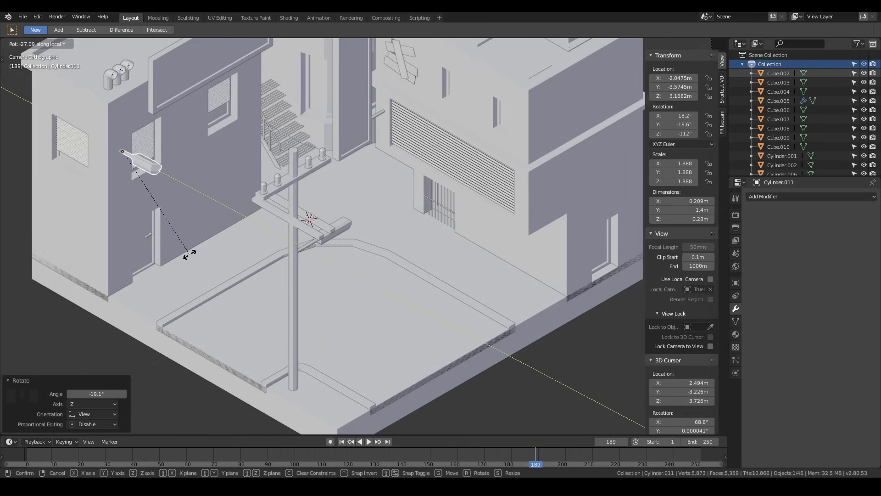
click(188, 254)
key(r)
key(r)
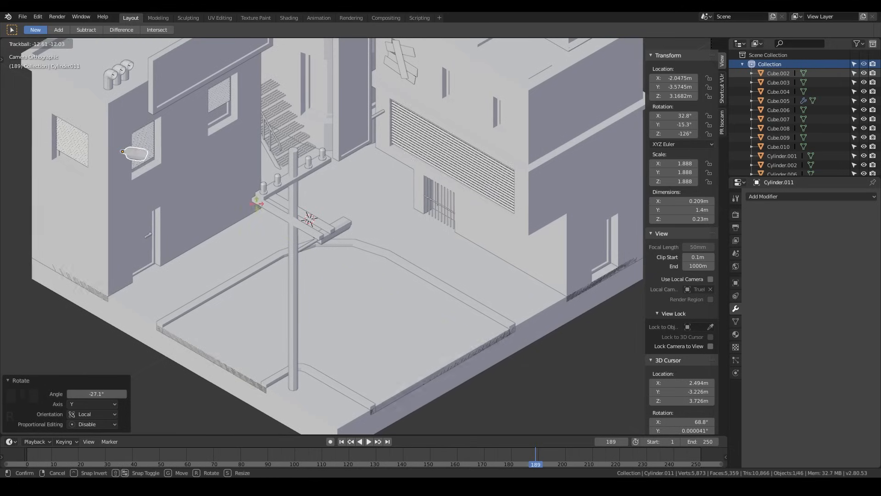
click(275, 204)
- Examine the whole street corner with both lamps from different angles and through the camera
scroll(348, 252, down, 2)
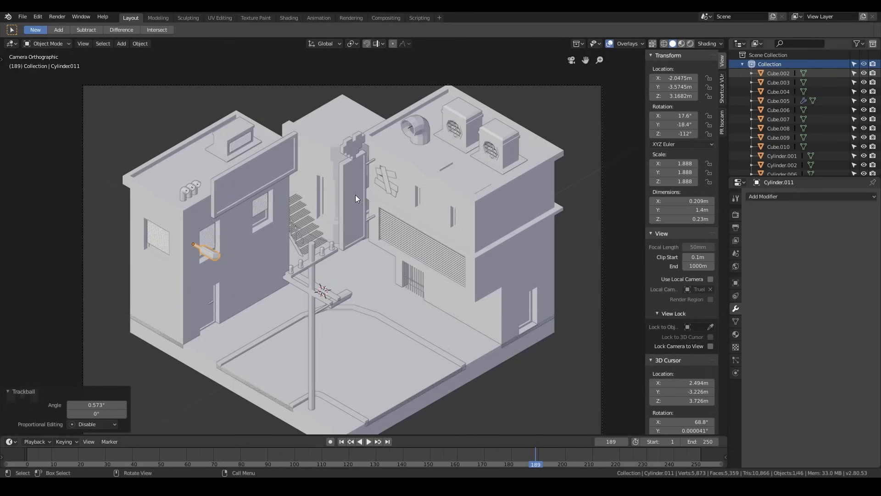
middle_drag(339, 187, 381, 199)
scroll(381, 199, up, 4)
middle_drag(431, 172, 463, 181)
scroll(462, 180, down, 4)
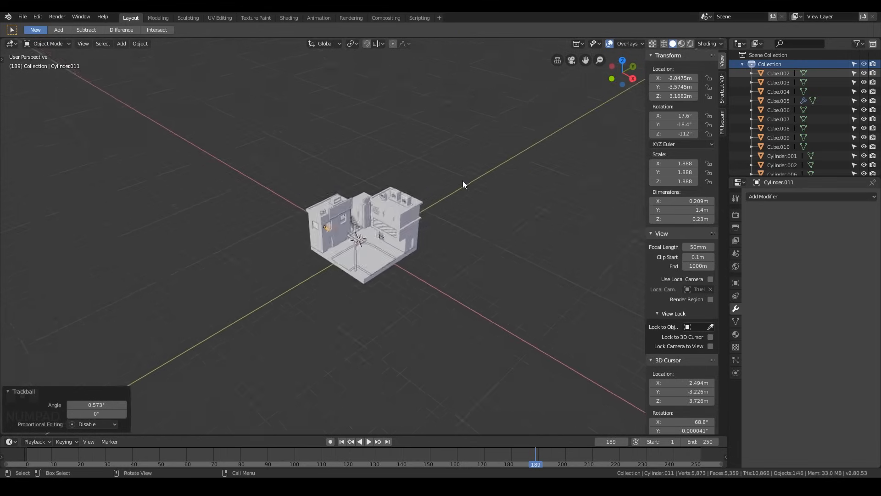
key(KP_0)
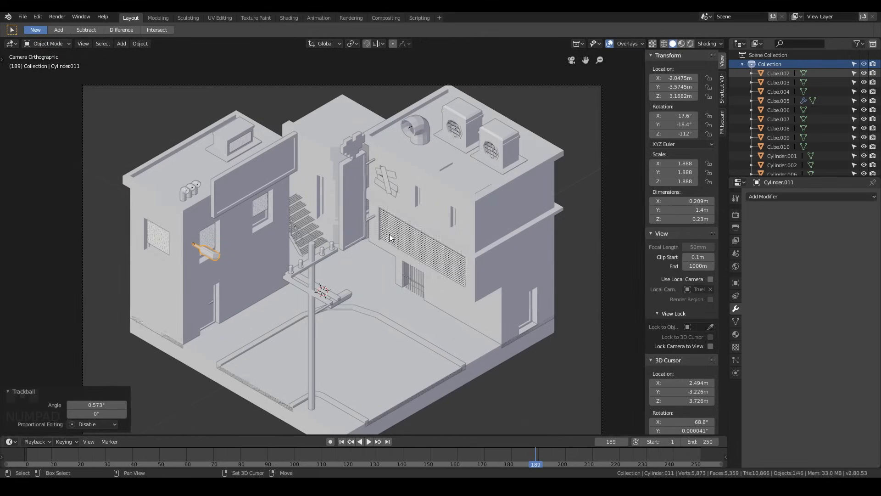
shift+middle_drag(388, 231, 410, 216)
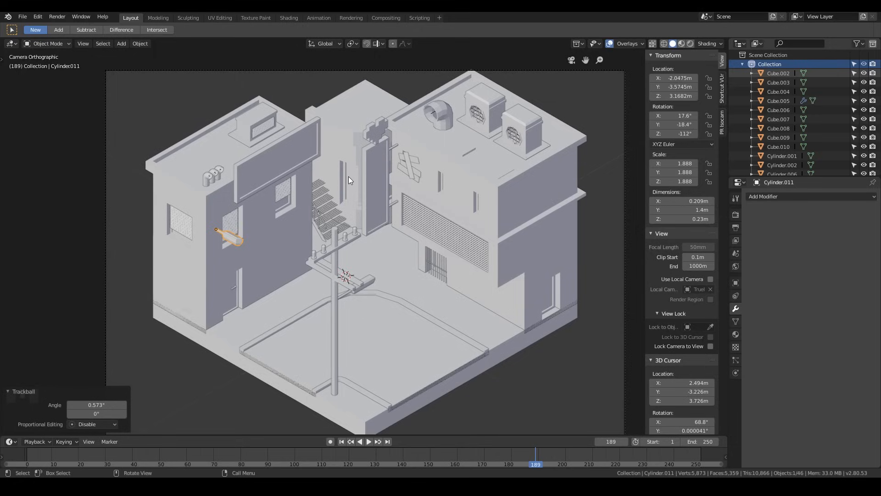
scroll(461, 271, down, 2)
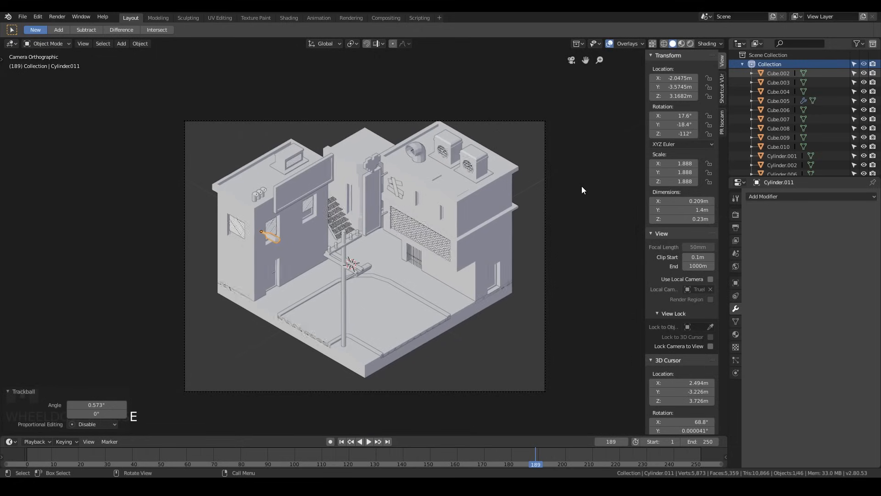
- Deselect the wall lamp and save the scene file cyberpunk-alley.blend
click(583, 187)
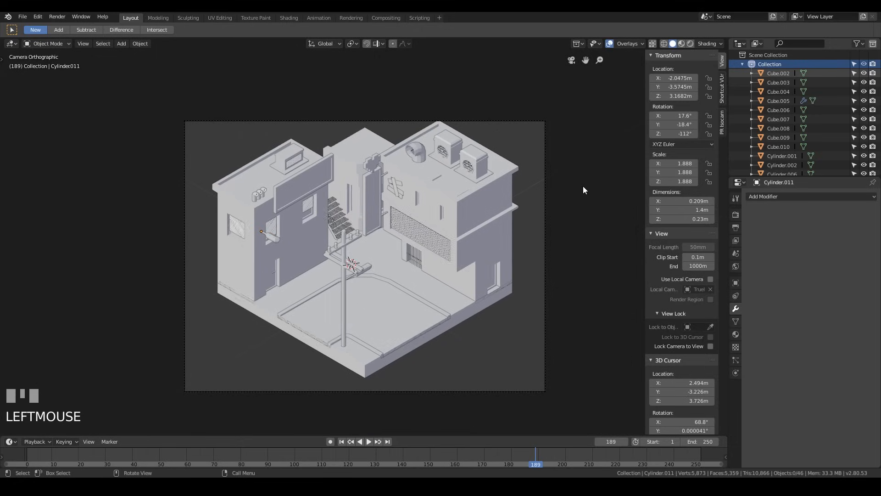
key(ctrl+s)
scroll(479, 299, up, 3)
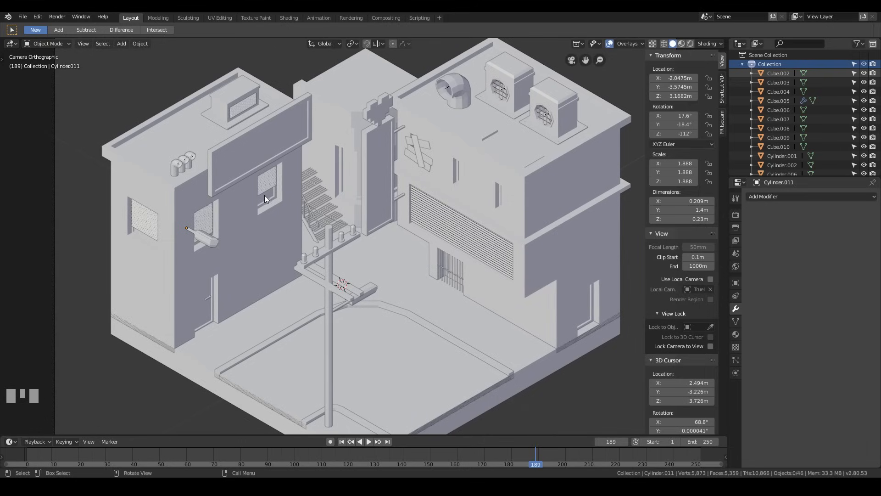
shift+middle_drag(241, 227, 255, 213)
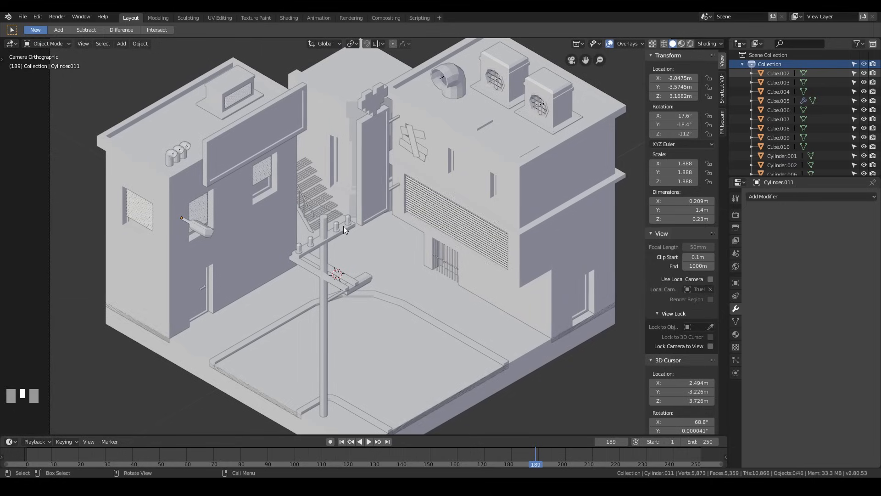
scroll(342, 188, down, 2)
scroll(352, 194, up, 1)
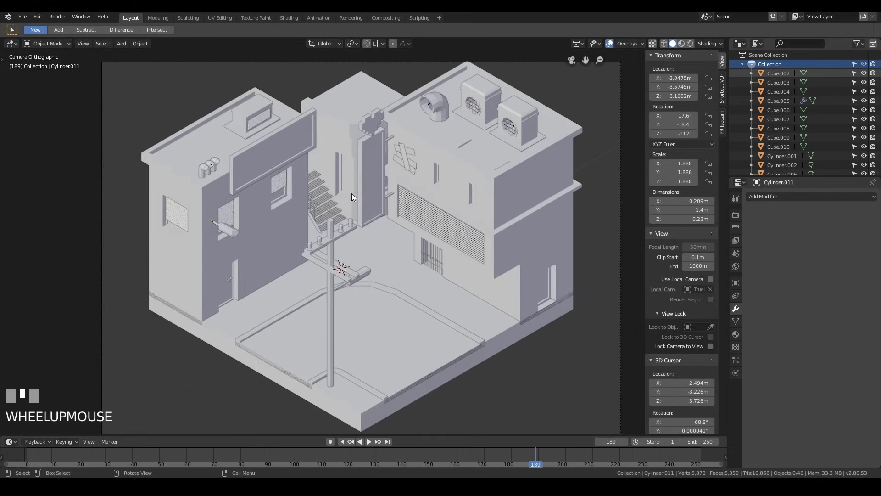
key(ctrl+s)
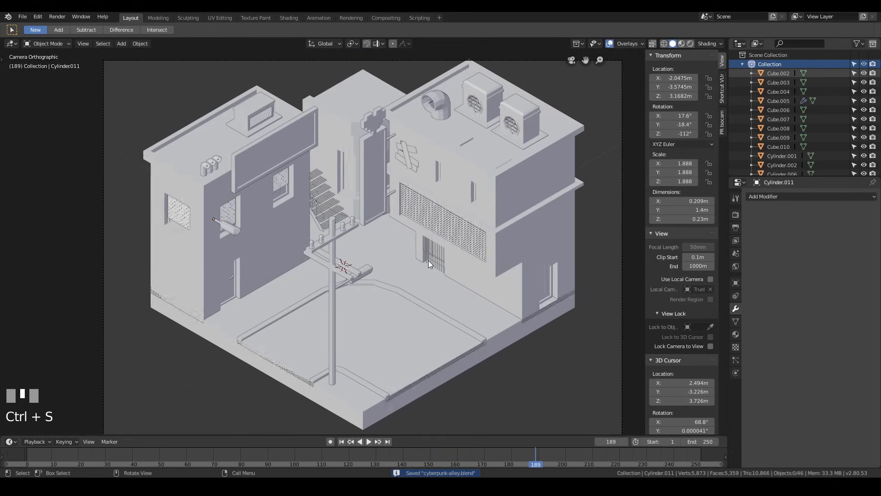
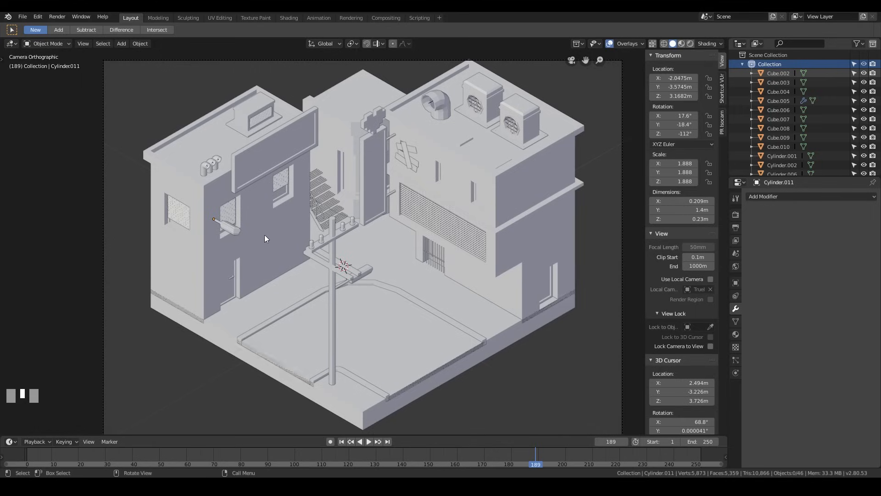
- Add a plane on the lamp building's wall above the door and rotate its mesh 90° around Y
middle_drag(212, 260, 320, 248)
key(KP_Decimal)
scroll(323, 249, up, 3)
scroll(398, 254, up, 3)
key(shift+a)
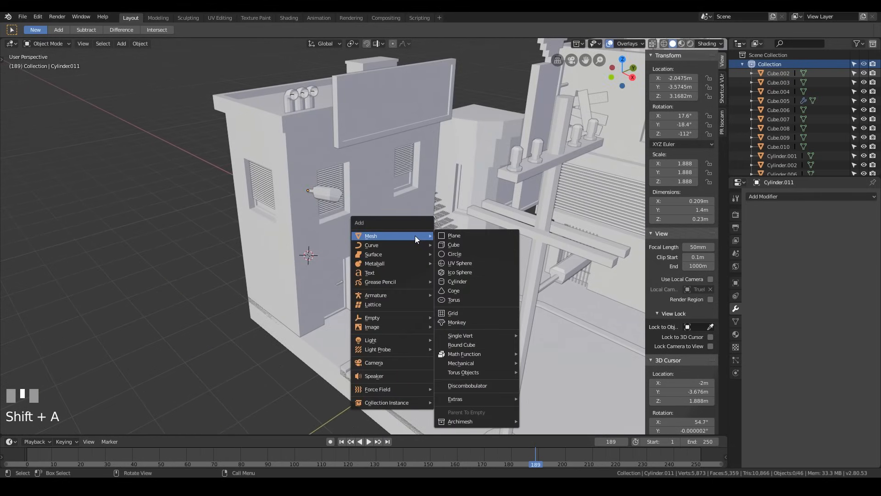
click(476, 235)
key(Tab)
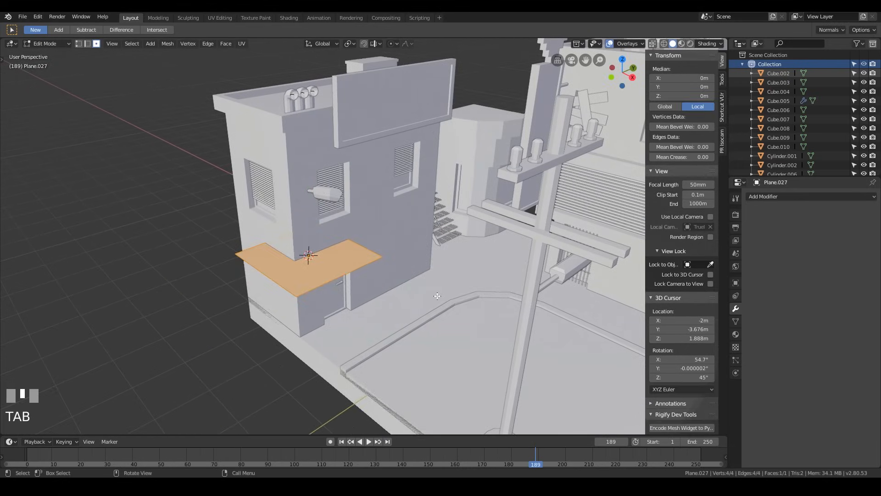
key(r)
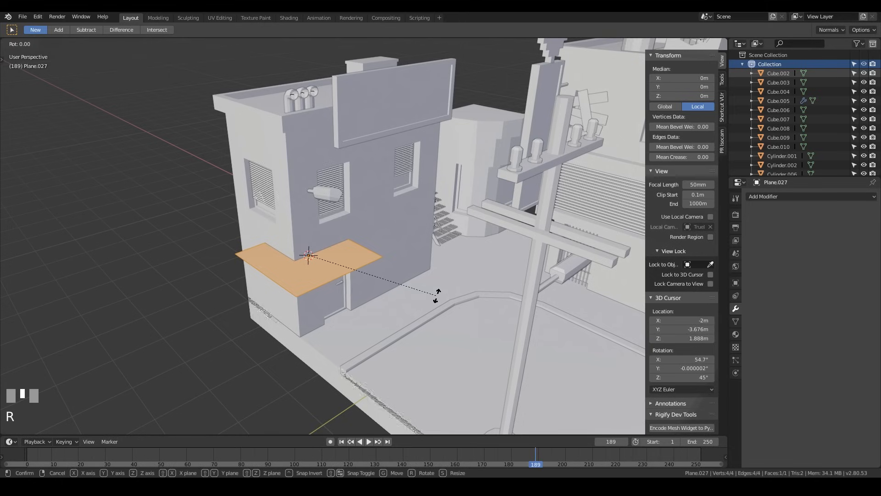
text(y90)
key(Return)
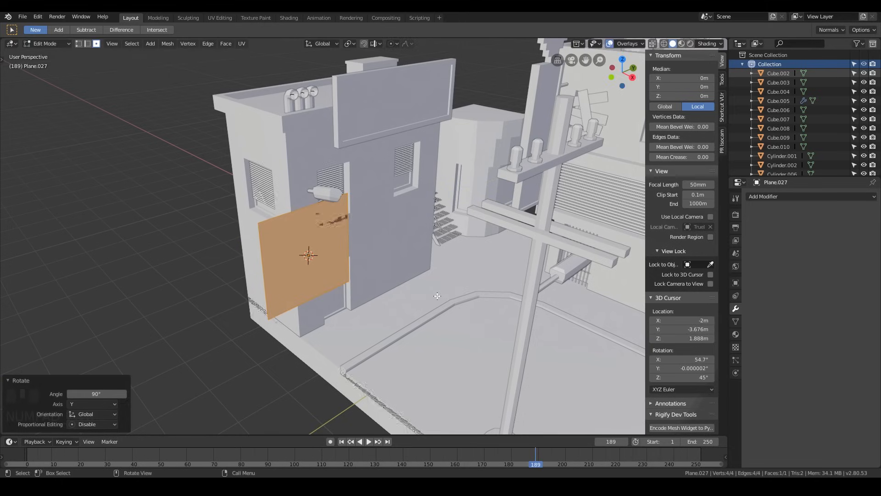
- Scale the plane's mesh down uniformly to about 0.161
key(s)
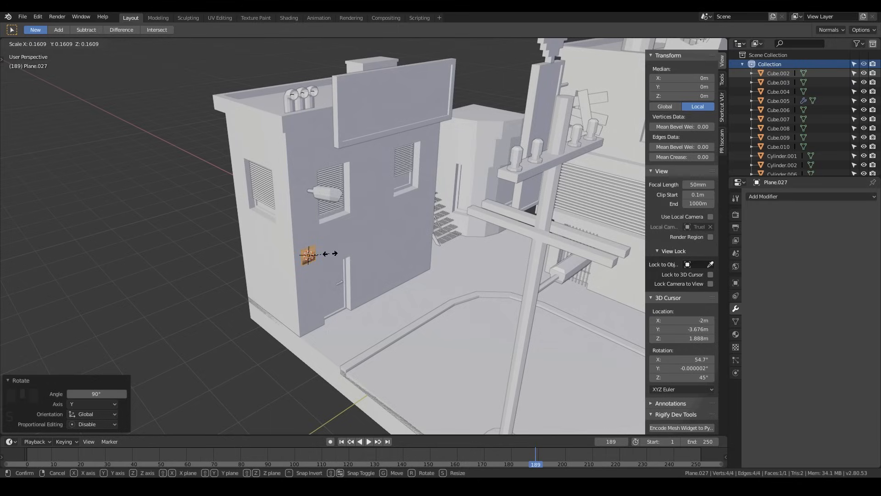
click(330, 253)
scroll(315, 264, up, 4)
key(Tab)
key(Tab)
- Stretch the plane into a rectangle by moving its two vertices nearest the door about 0.3 m along Y
key(1)
click(285, 262)
shift+click(297, 276)
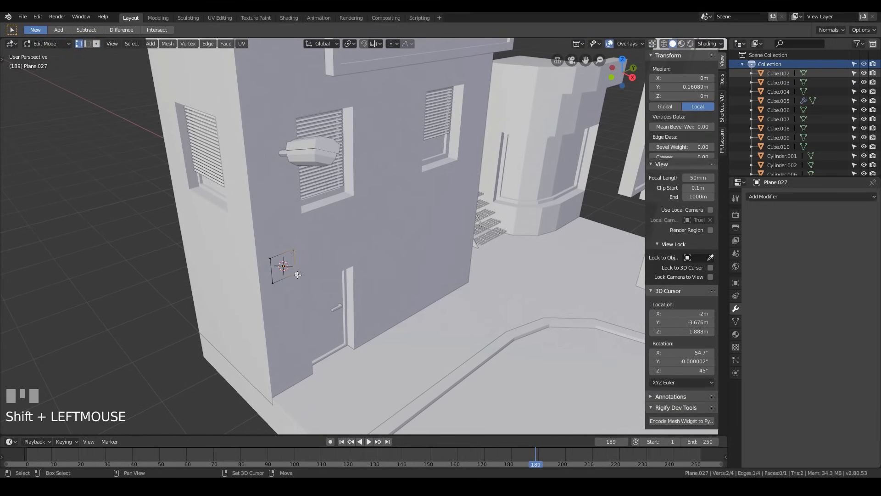
key(g)
key(y)
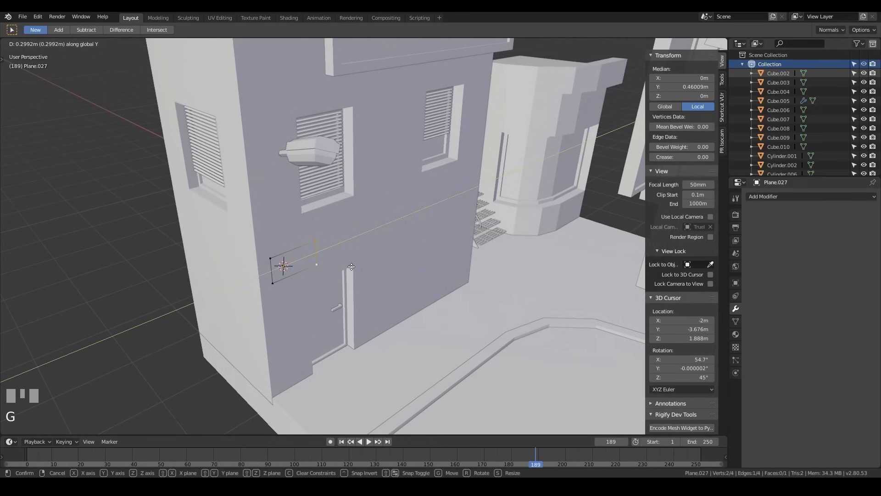
click(351, 265)
- Extrude the rectangle's two vertices at the building corner along Z, the upper one up and the lower one down by about 0.14 m
click(272, 258)
shift+click(273, 283)
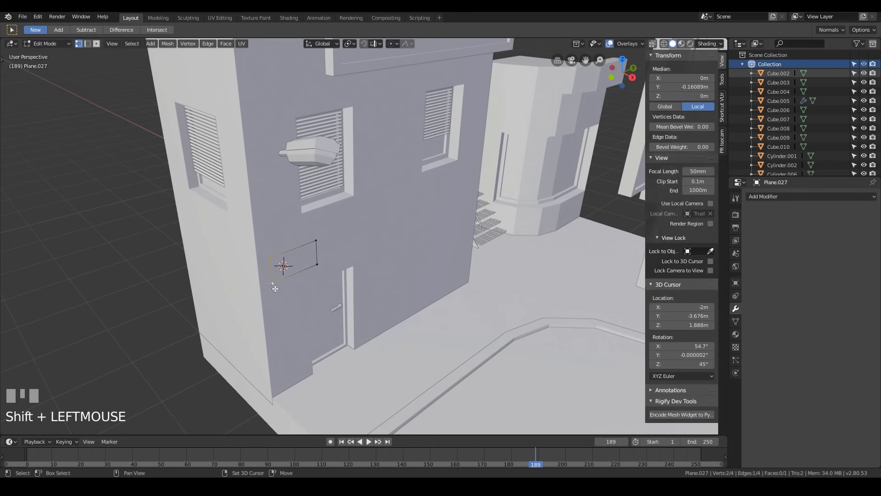
key(ctrl+z)
click(295, 275)
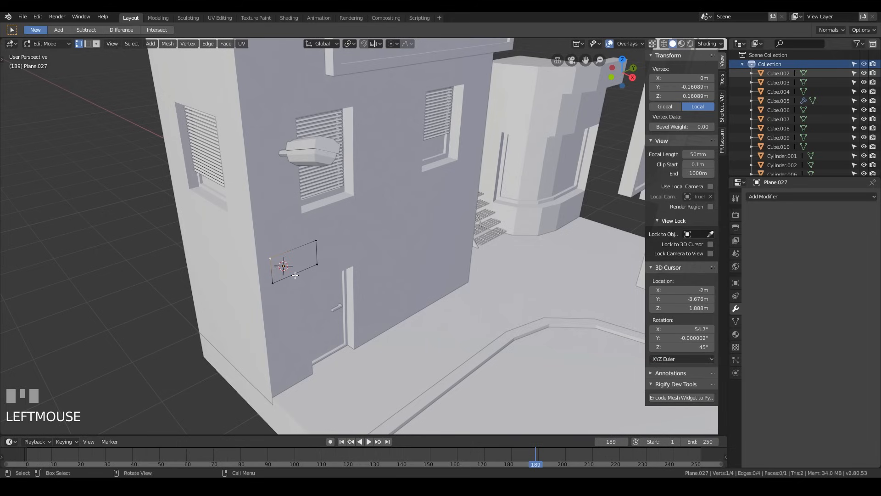
key(e)
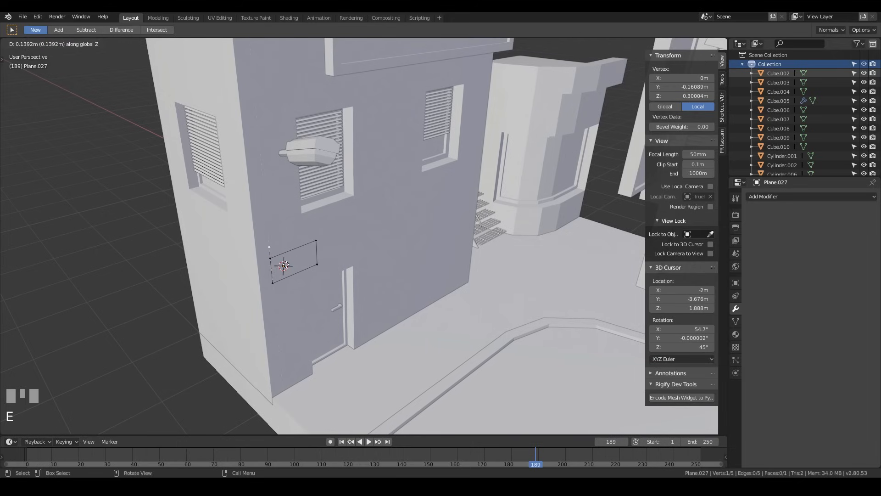
click(286, 265)
click(274, 284)
click(317, 307)
- Extrude the two outer vertices about -0.313 m along Y and merge them at center into an arrow tip
shift+click(269, 247)
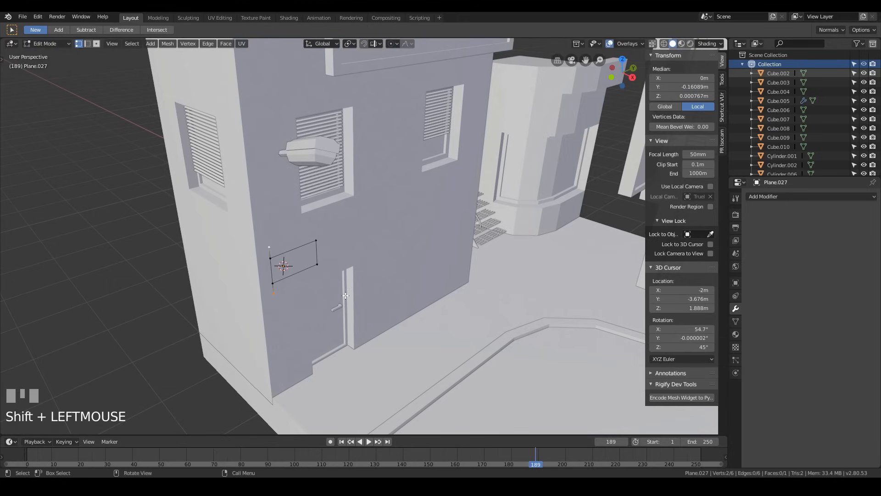
key(e)
key(y)
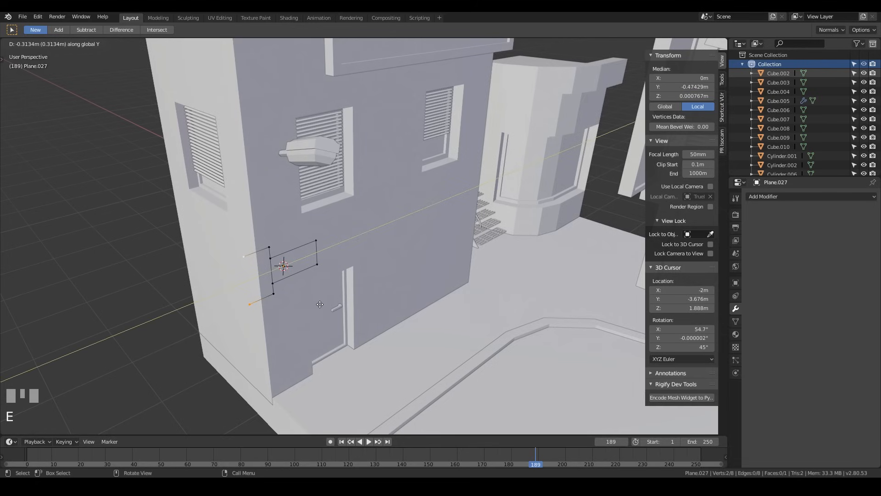
click(320, 304)
key(alt+m)
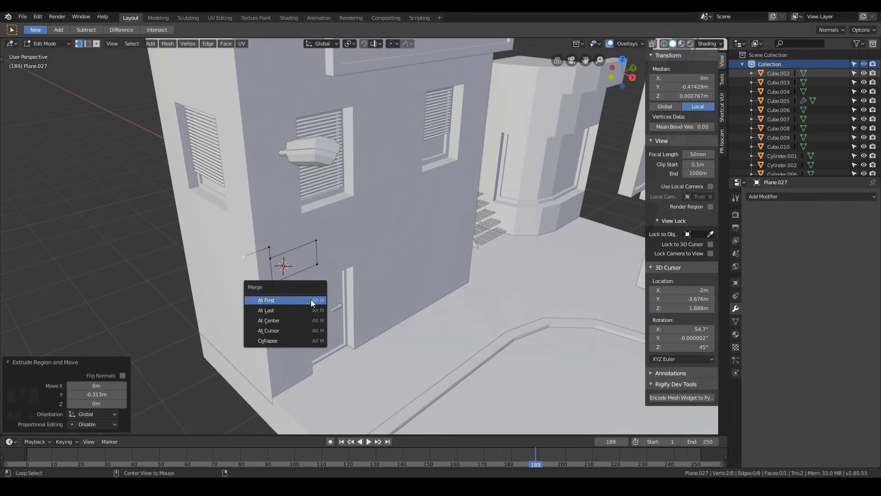
click(299, 320)
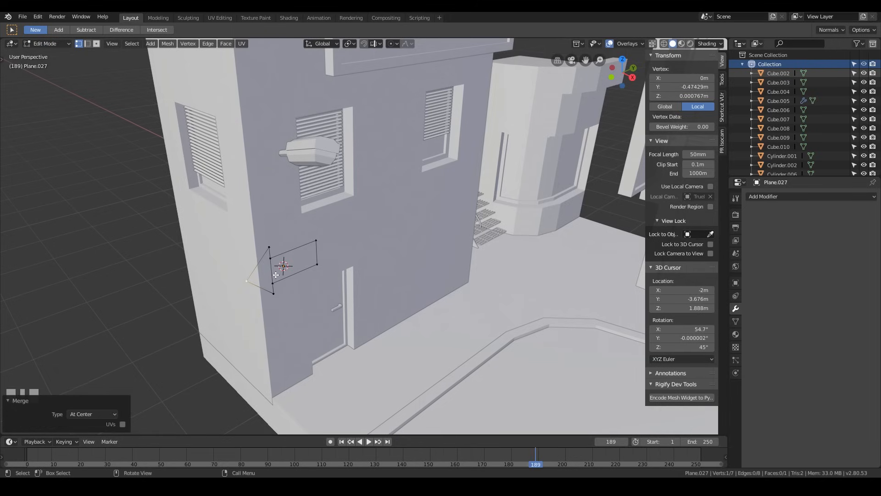
- Delete the inner edge between the arrow's shaft and head in edge select mode
key(2)
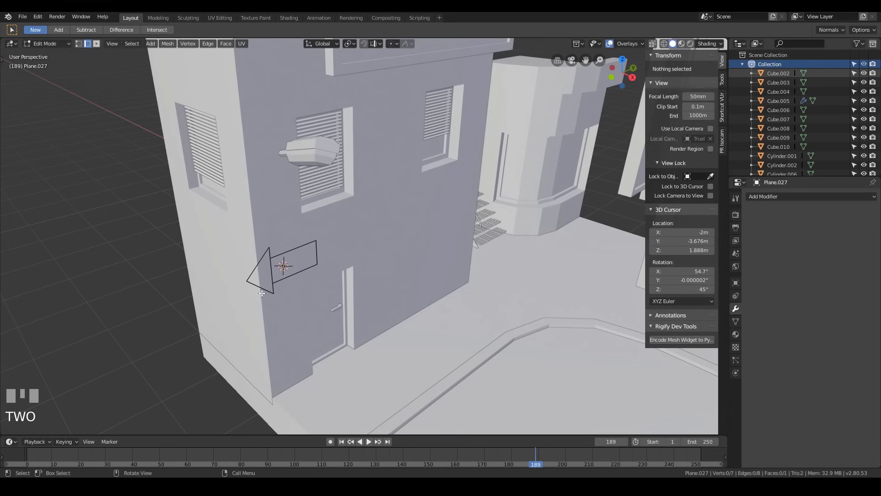
key(Tab)
key(Tab)
click(268, 262)
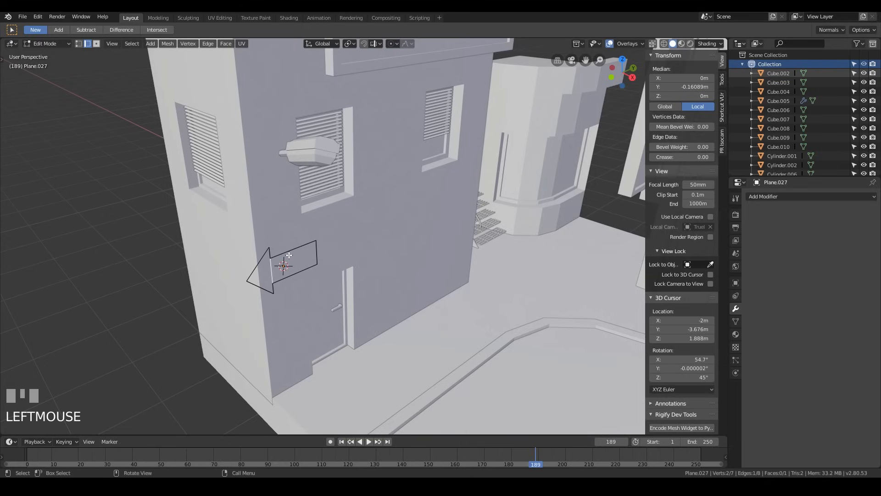
key(x)
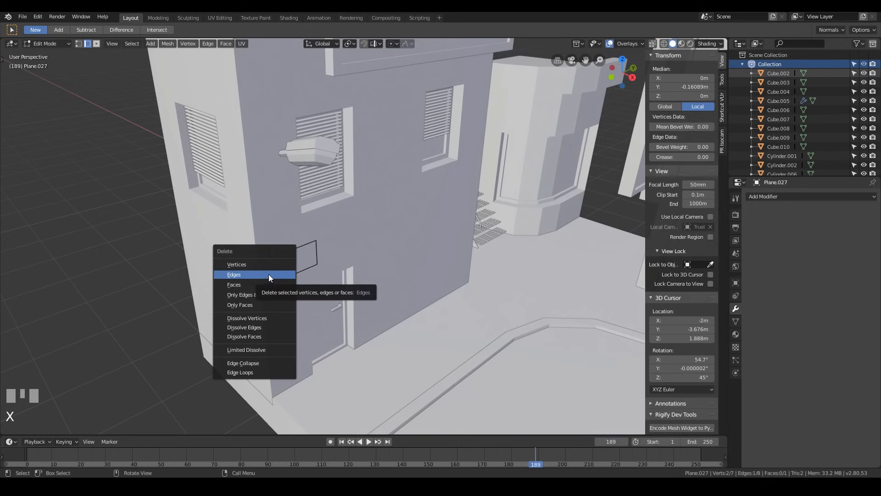
click(269, 275)
- Fill the complete arrow outline with a single face and return to Object Mode
click(274, 257)
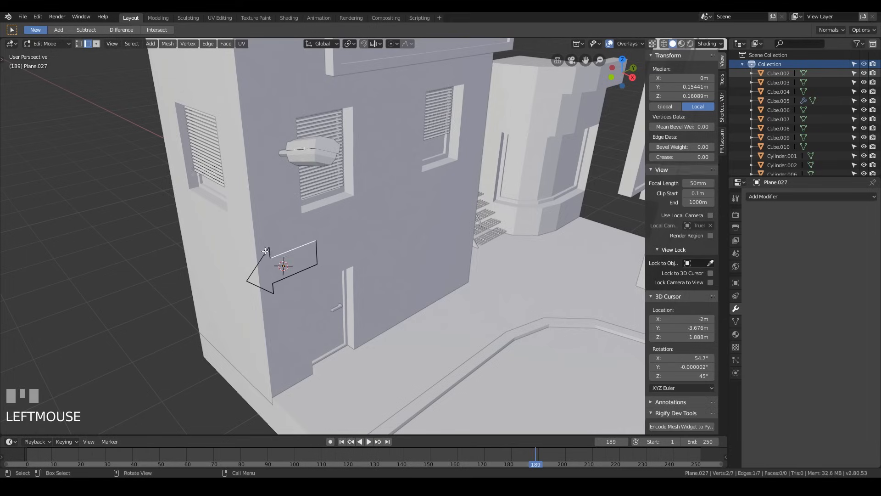
click(269, 254)
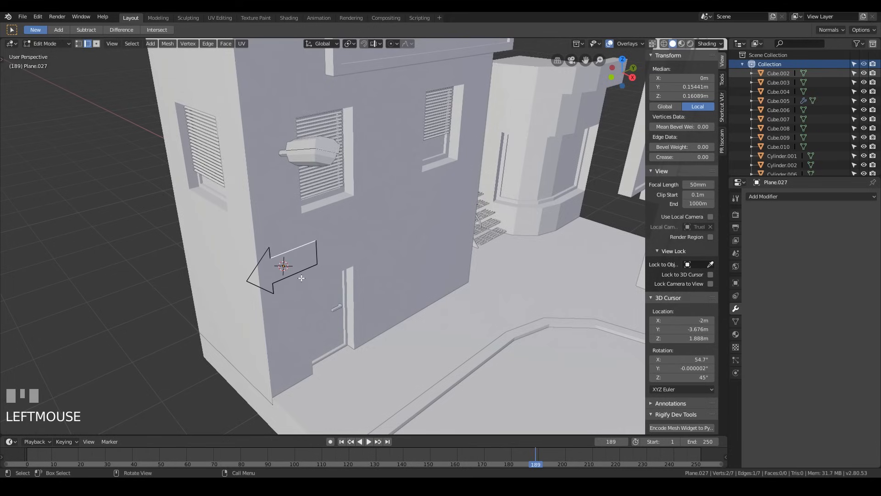
key(a)
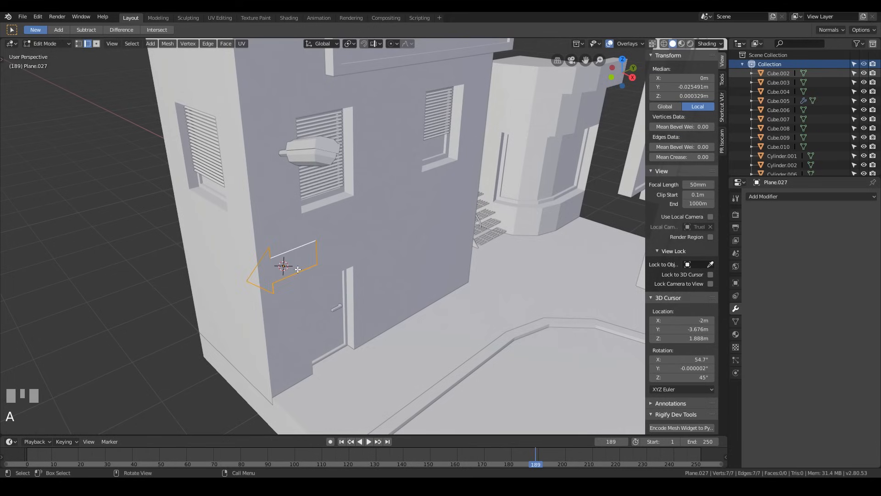
key(f)
key(Tab)
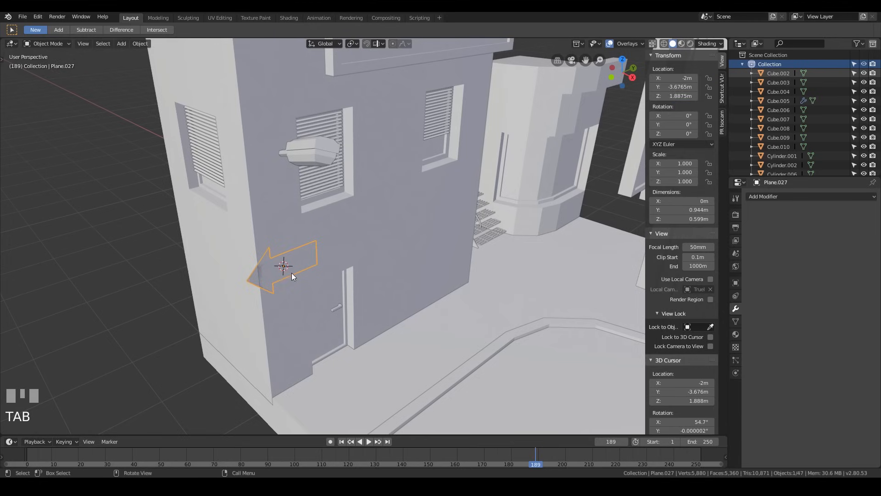
- In Edit Mode, try extruding the solid arrow face about 0.046 m out from the wall
key(Tab)
middle_drag(308, 276, 303, 285)
key(e)
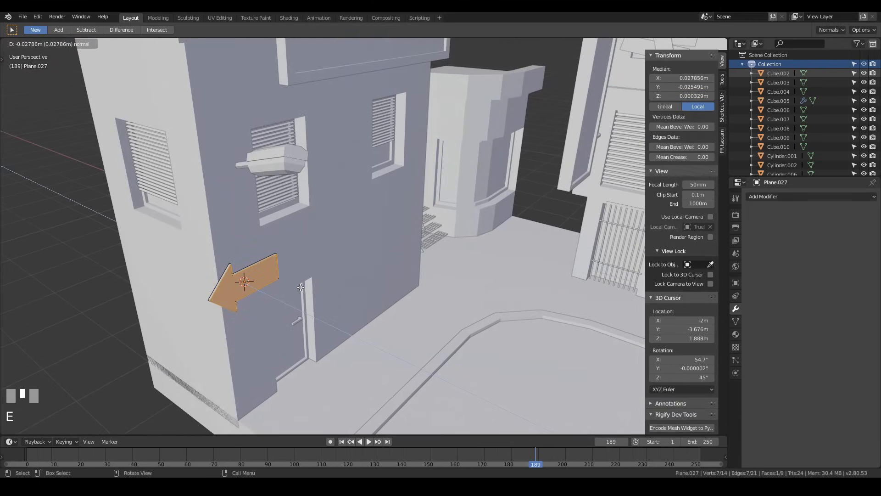
click(303, 287)
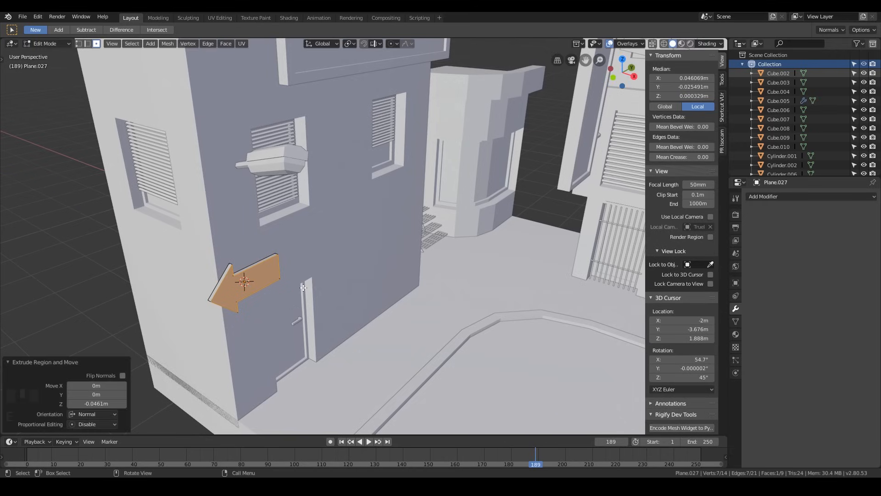
key(ctrl+z)
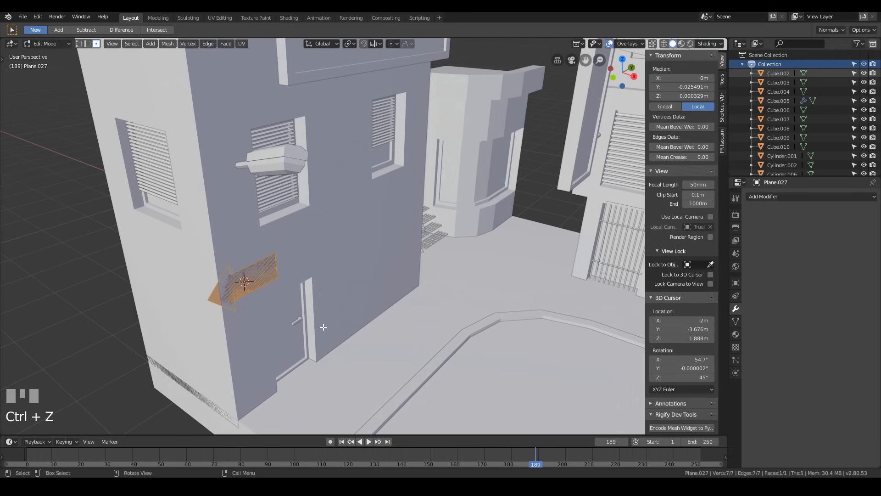
- Inset the arrow face by about 0.059 m and delete the inner face, leaving an arrow-shaped frame
key(i)
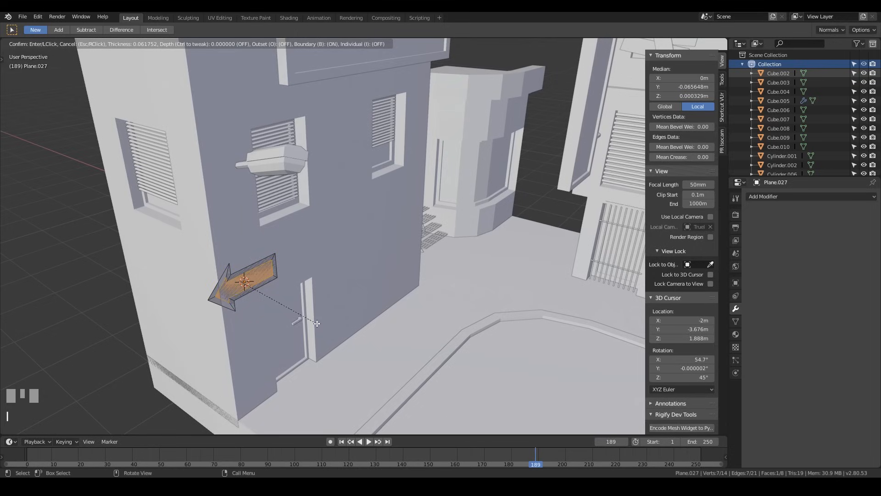
click(317, 324)
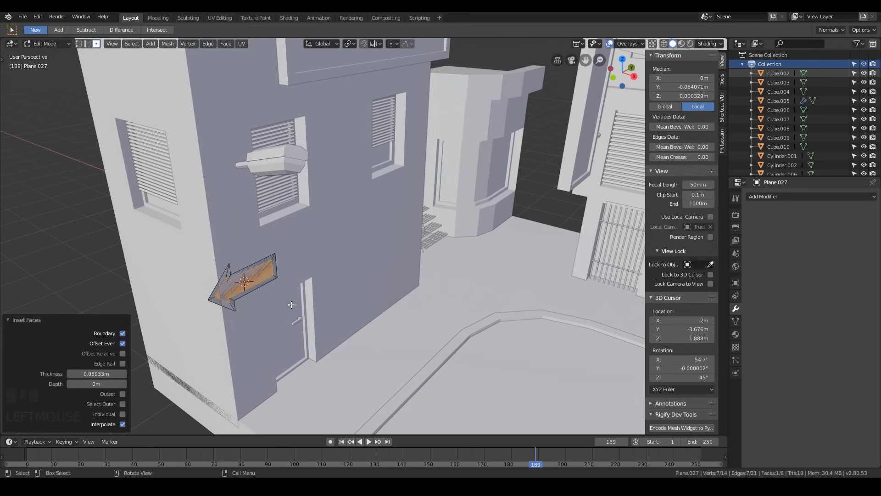
key(x)
click(281, 335)
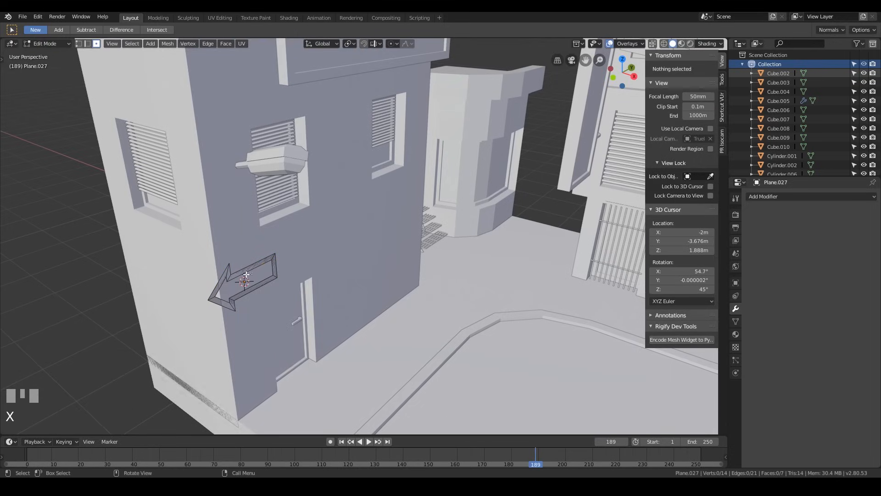
- Extrude the whole arrow frame about -0.0466 m along its normal and return to Object Mode
key(a)
middle_drag(254, 274, 223, 276)
key(e)
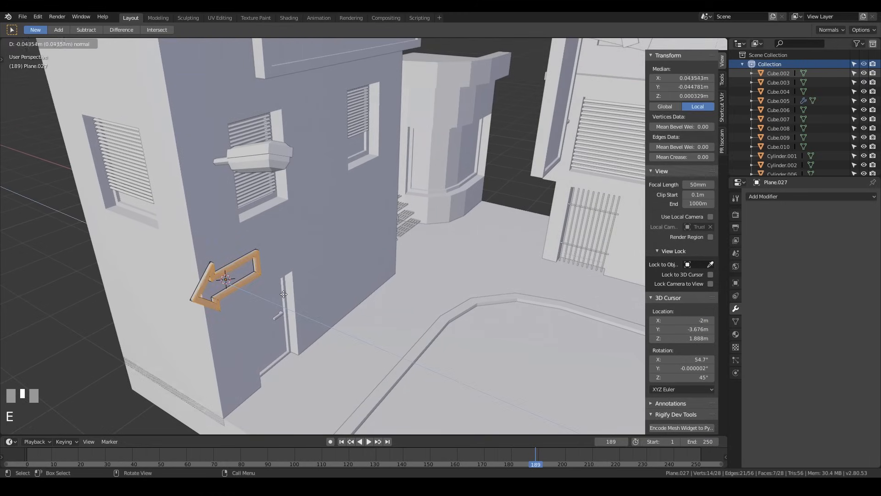
click(284, 294)
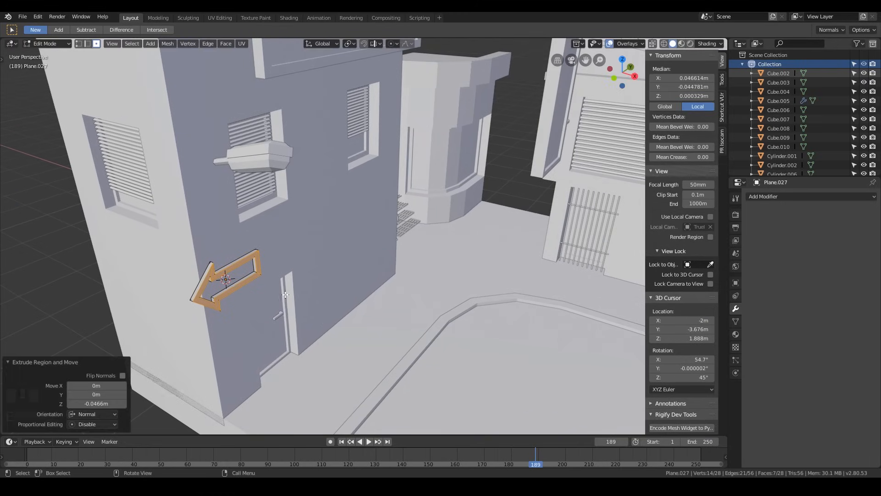
key(Tab)
- Move the arrow frame about 0.046 m along X, off the building wall, and deselect it
key(g)
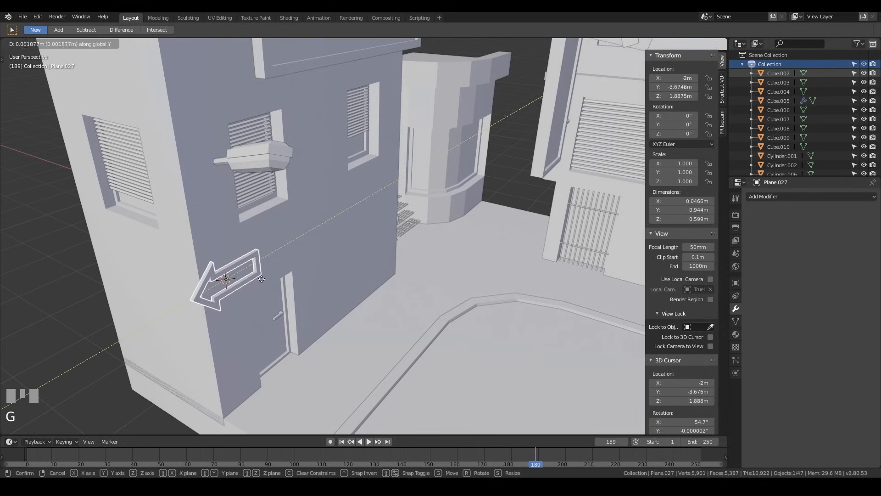
key(x)
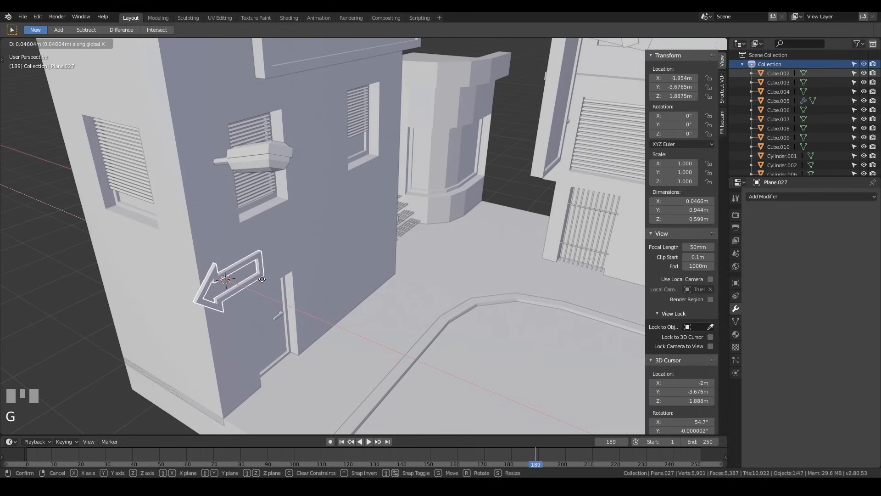
click(262, 278)
scroll(381, 286, down, 8)
click(242, 255)
- Place the 3D cursor on the roof at the base corner of the air conditioner nearest the roof edge
middle_drag(241, 255, 274, 328)
scroll(274, 329, down, 2)
mouse_move(414, 213)
middle_down()
mouse_move(427, 221)
mouse_move(423, 230)
mouse_move(400, 203)
mouse_move(461, 197)
mouse_move(469, 216)
middle_up()
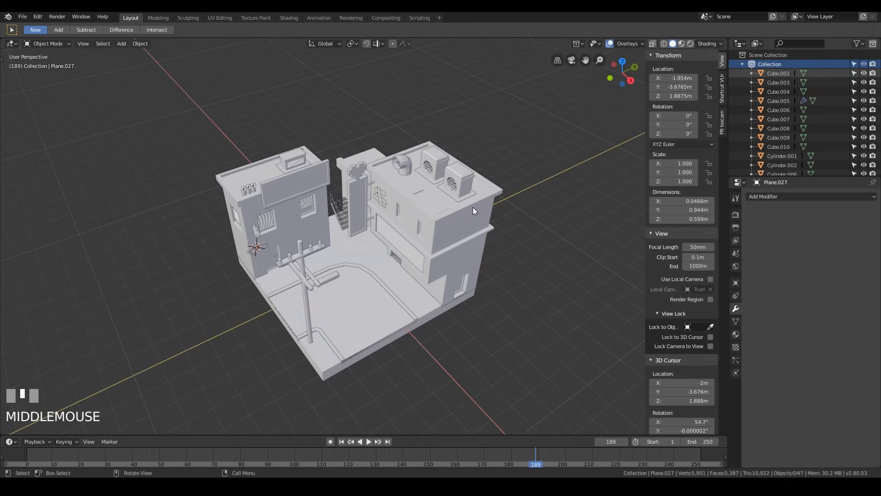
shift+middle_drag(460, 221, 433, 182)
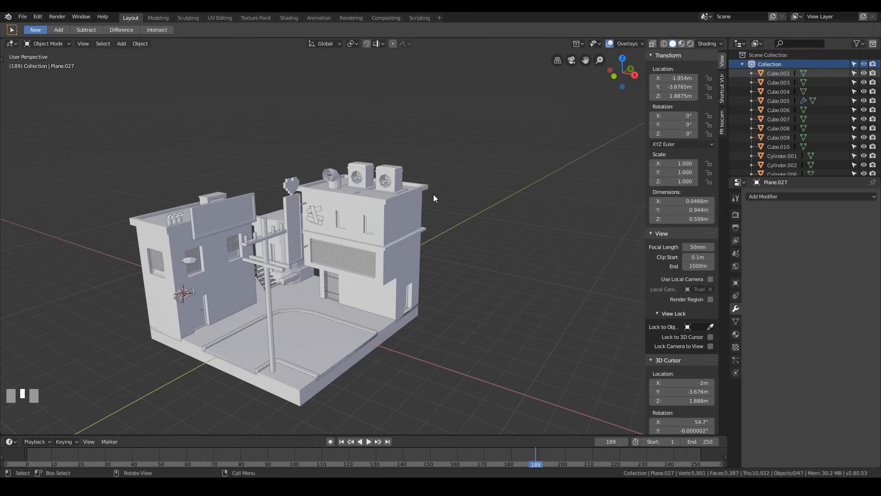
middle_drag(448, 169, 380, 224)
scroll(380, 225, up, 6)
middle_drag(318, 161, 309, 138)
shift+right_click(305, 130)
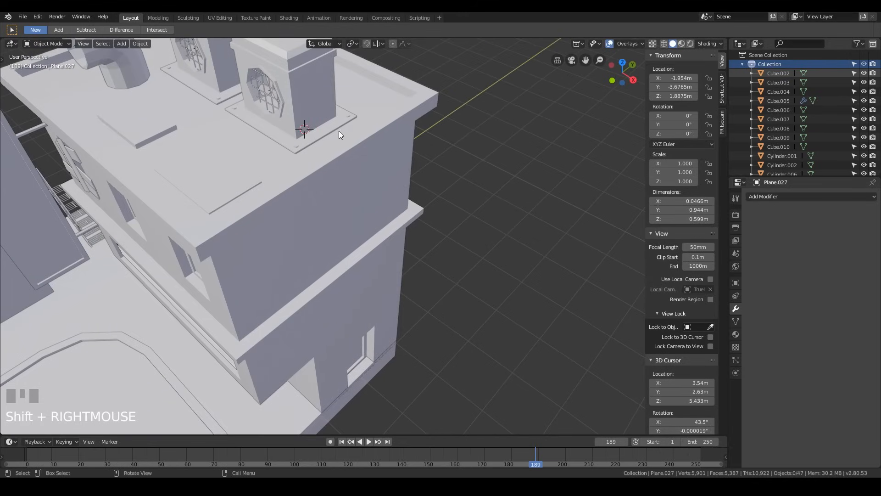
- Examine the whole street corner and the bare side wall of the building with the rooftop air conditioners
shift+middle_drag(318, 164, 429, 188)
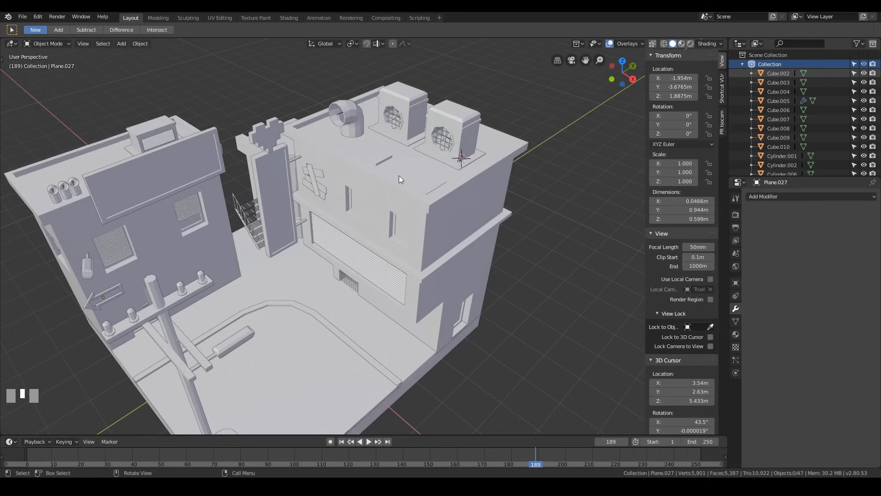
scroll(399, 177, down, 3)
mouse_move(366, 217)
middle_down()
mouse_move(378, 202)
mouse_move(371, 207)
middle_up()
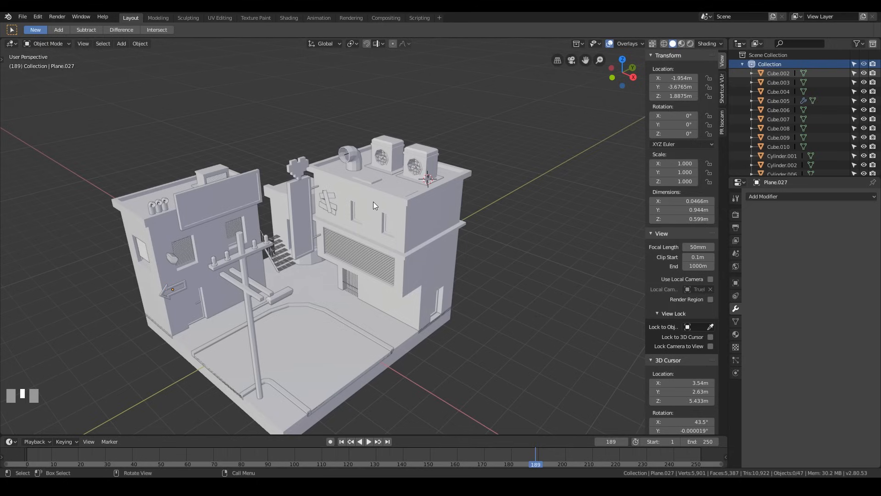
shift+middle_drag(373, 205, 230, 208)
scroll(371, 221, up, 4)
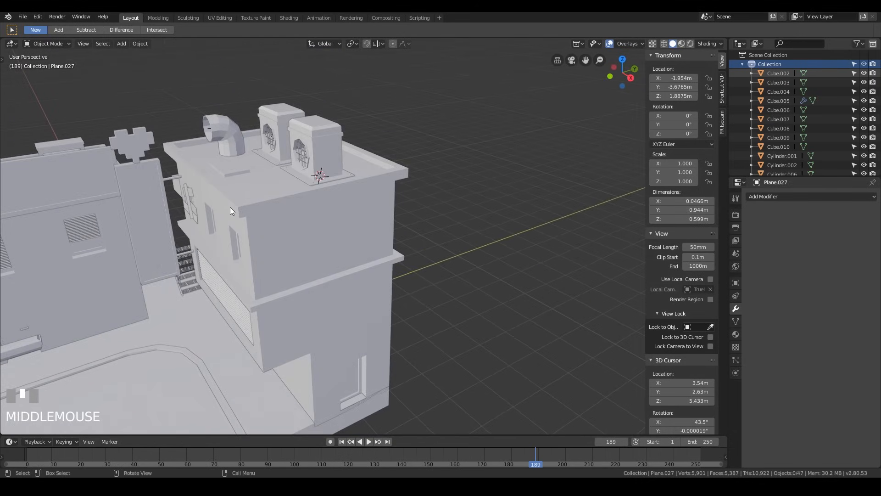
shift+middle_drag(302, 216, 443, 227)
scroll(431, 222, down, 3)
- Add a single-vertex mesh at the 3D cursor beside the rooftop air conditioner
scroll(465, 217, up, 4)
scroll(458, 219, up, 2)
middle_drag(524, 178, 525, 206)
shift+middle_drag(526, 206, 487, 195)
key(shift+a)
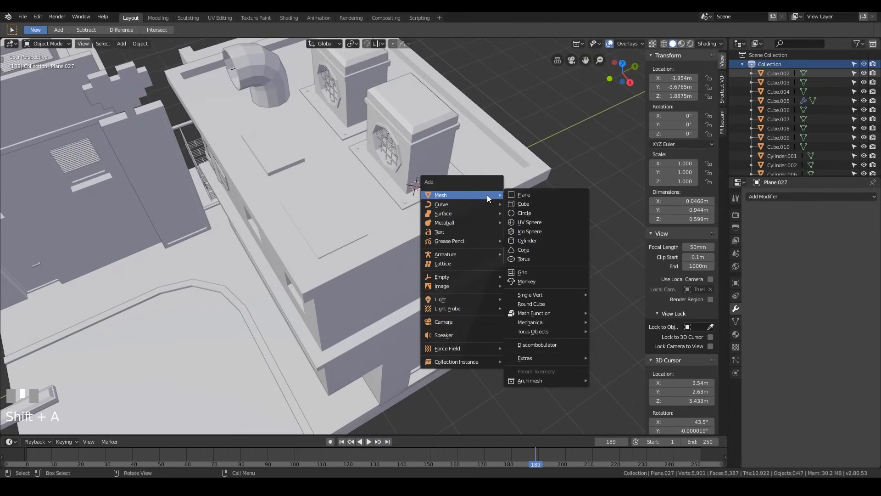
mouse_move(480, 279)
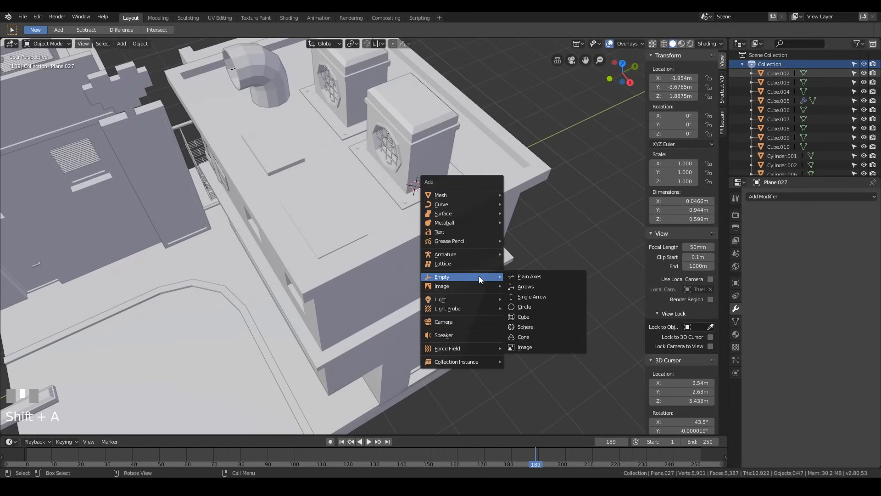
key(ctrl+alt+shift+KP_Divide)
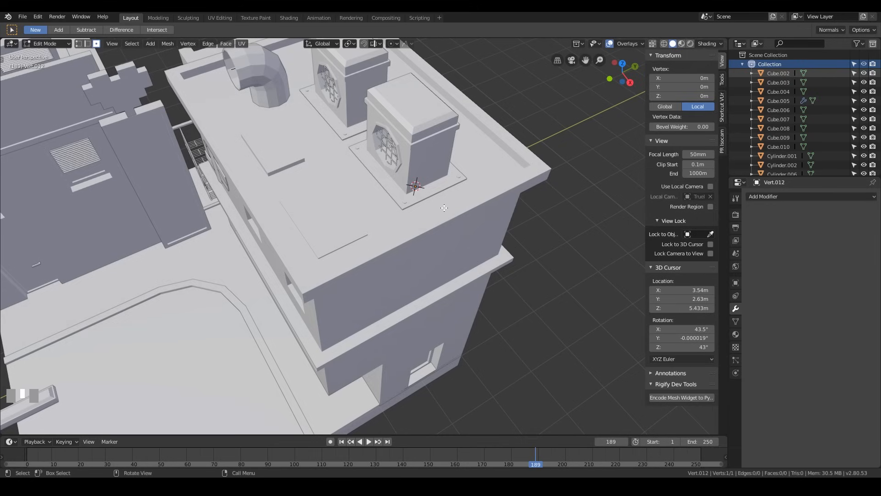
- In vertex select mode, extrude the vertex about 0.653 m along X toward the roof's outer edge
key(e)
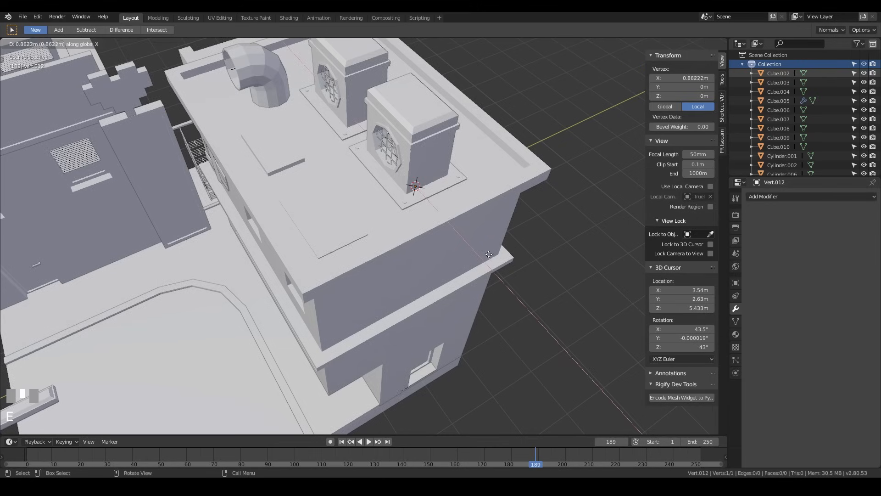
right_click(486, 250)
key(1)
key(e)
key(x)
click(486, 265)
- Extrude the outer vertex about -3.28 m along Z down the building's side wall
middle_drag(566, 301, 447, 142)
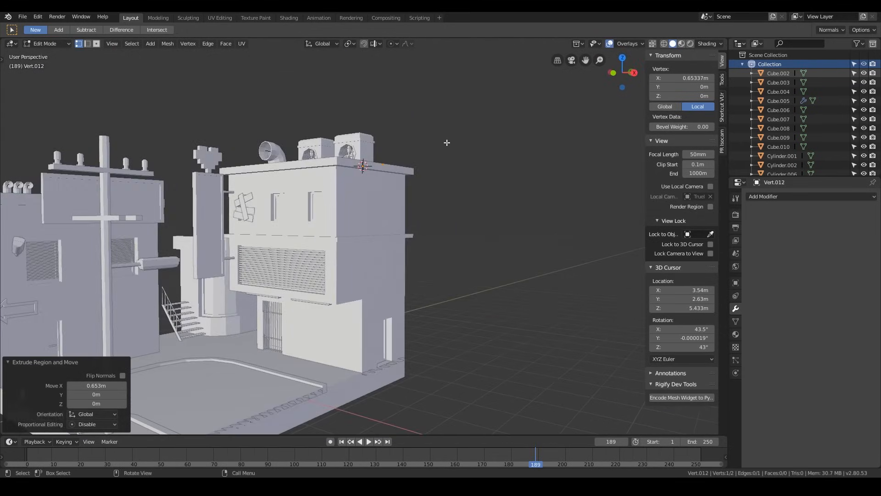
key(e)
key(z)
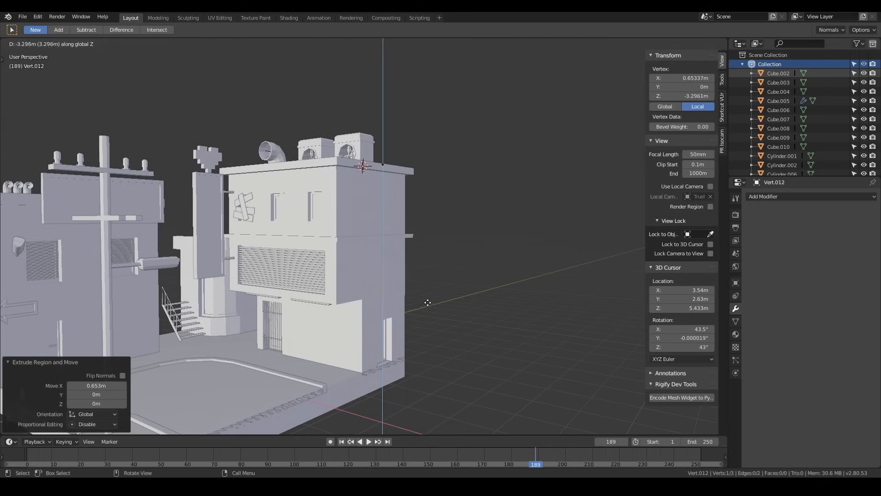
click(428, 303)
middle_drag(431, 303, 488, 336)
scroll(461, 335, up, 4)
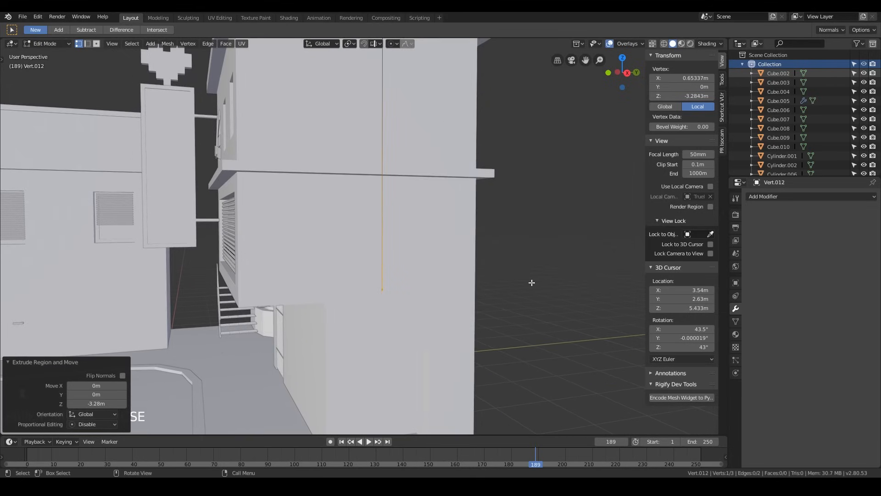
- Select both vertices of the vertical edge and move them about -0.165 m along X toward the side wall
middle_drag(534, 282, 530, 311)
middle_drag(422, 319, 433, 290)
shift+click(386, 162)
middle_drag(454, 158, 468, 191)
scroll(468, 190, up, 4)
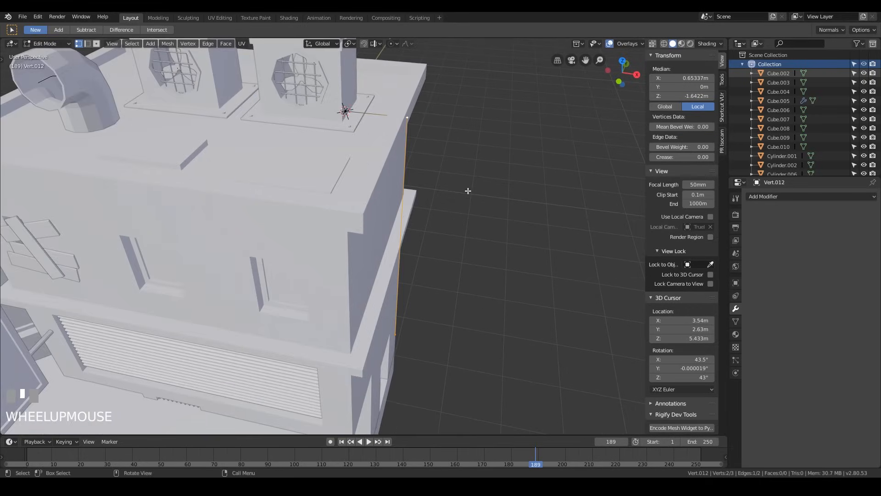
middle_drag(473, 269, 475, 235)
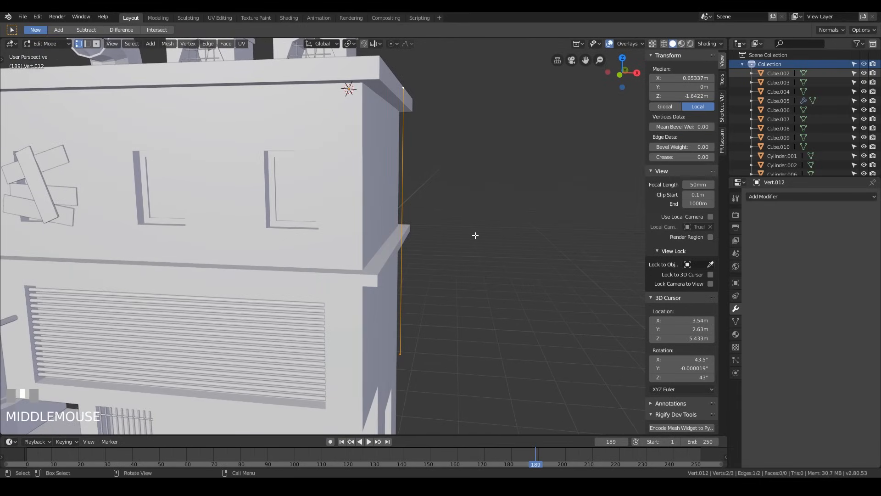
key(g)
key(x)
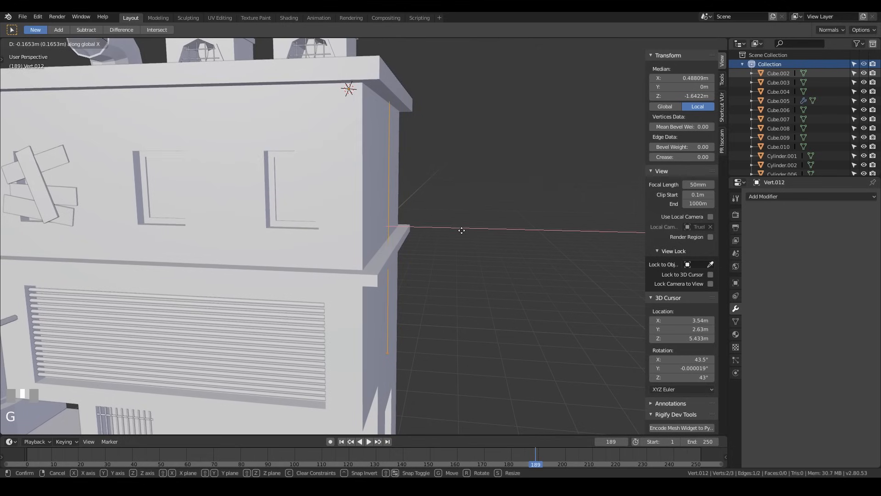
click(474, 207)
- Extrude the line's bottom vertex about 1.36 m along Y to the rear corner of the building
middle_drag(474, 208, 438, 215)
middle_drag(474, 242, 394, 301)
click(517, 256)
key(e)
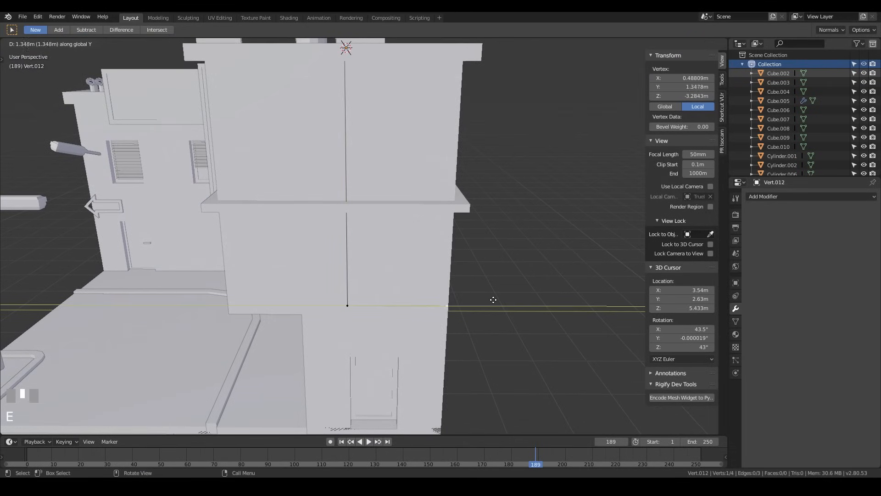
click(495, 295)
middle_drag(494, 295, 492, 336)
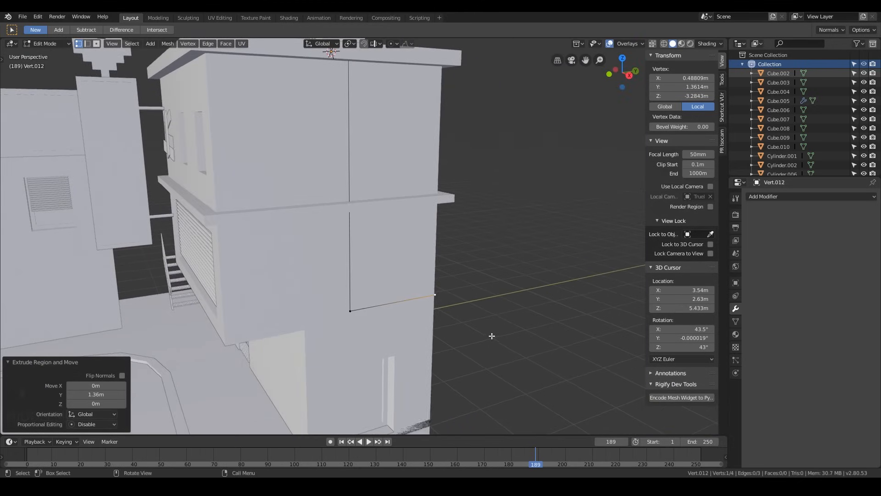
key(e)
key(y)
click(500, 335)
middle_drag(500, 335, 500, 297)
key(ctrl+z)
- Move the end vertex to about 1.42 m in local Y and extrude it about -0.307 m along X around the building corner
key(g)
key(y)
click(493, 294)
key(e)
key(x)
click(478, 313)
middle_drag(478, 312, 370, 318)
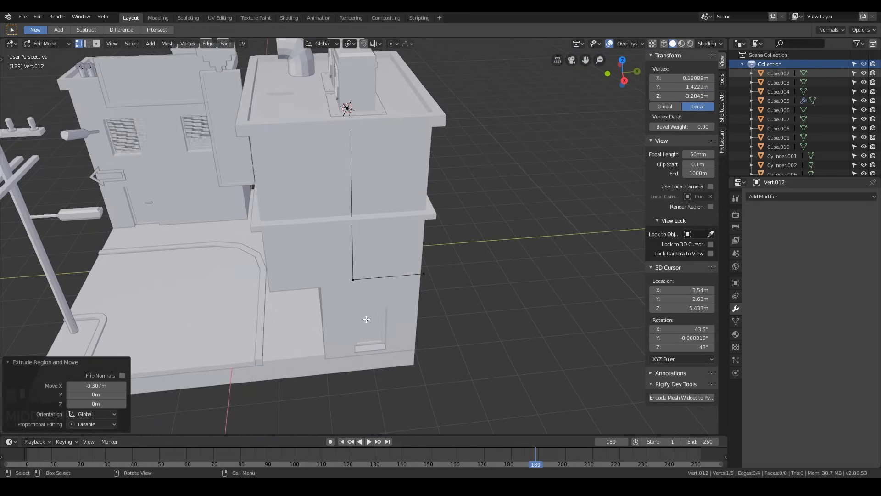
middle_drag(374, 274, 403, 187)
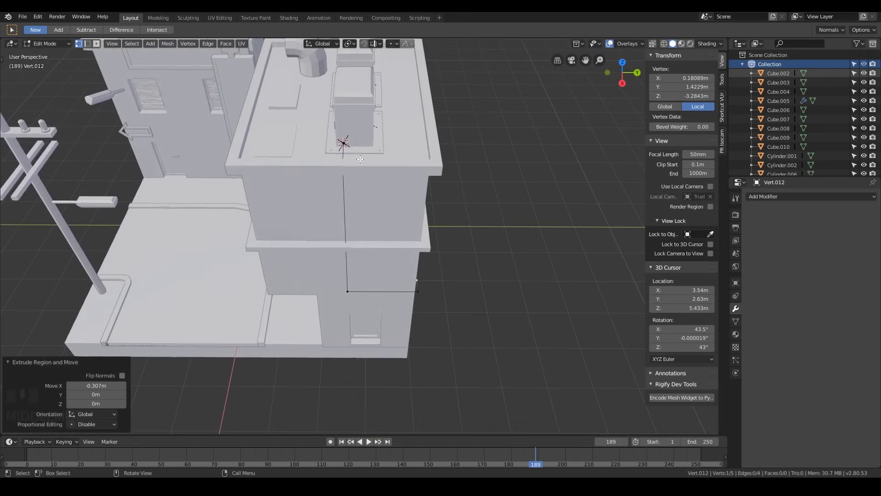
- Duplicate the entire line and offset the copy about 0.074 m along Y
key(a)
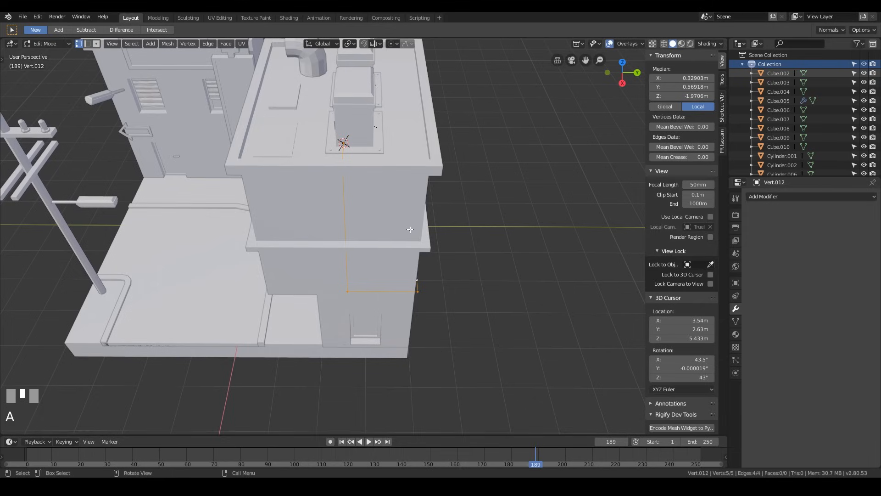
scroll(410, 229, up, 3)
key(shift+d)
right_click(489, 163)
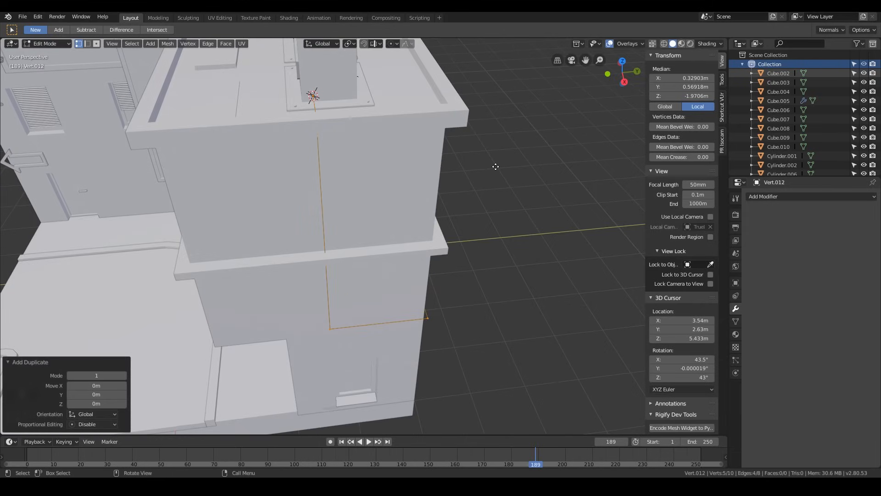
key(g)
key(y)
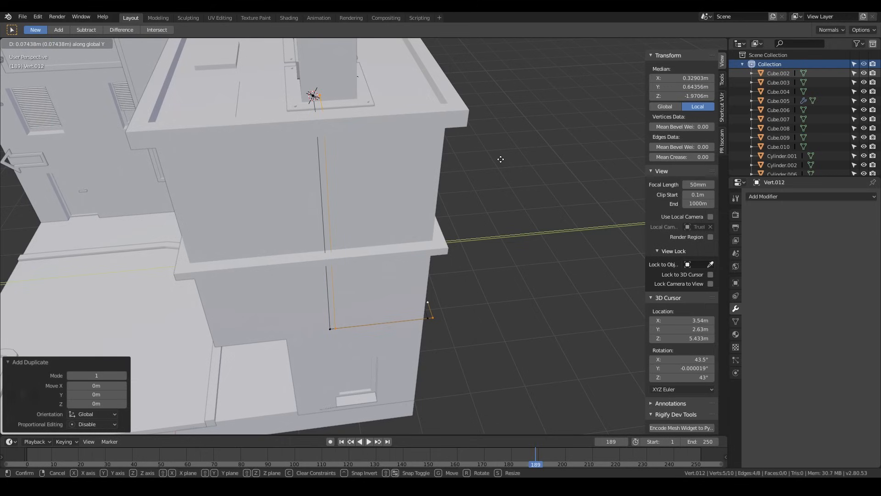
click(500, 159)
- Select the copied line's lower corner and two end vertices and move them up about 0.08 m along Z
click(431, 317)
shift+click(429, 304)
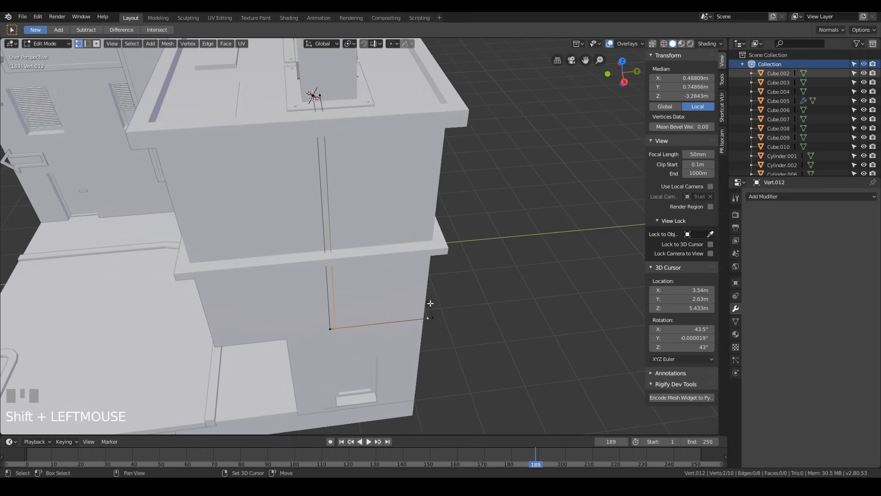
click(433, 316)
shift+click(430, 298)
shift+click(330, 329)
middle_drag(337, 331, 505, 346)
key(g)
click(475, 314)
- Move the copied line's two end vertices about -0.066 m along Y, level with the end of the first line
key(KP_3)
key(g)
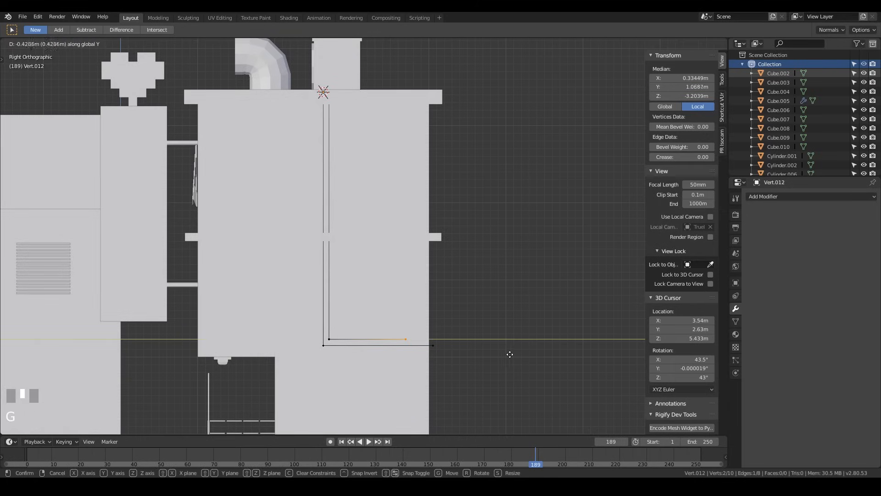
click(533, 356)
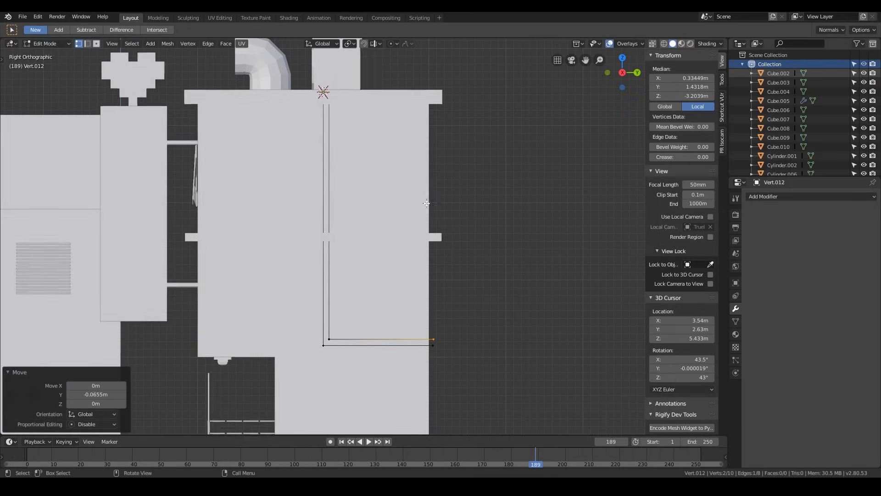
- Duplicate the second line's roof and vertical wall segments twice, offsetting the copies about 0.088 m and 0.082 m along Y
middle_drag(387, 237, 407, 285)
click(316, 109)
shift+click(334, 146)
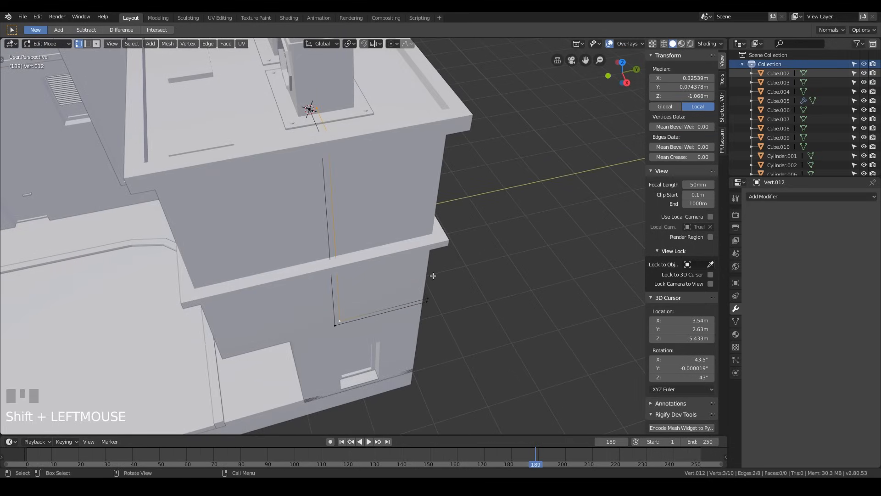
key(shift+d)
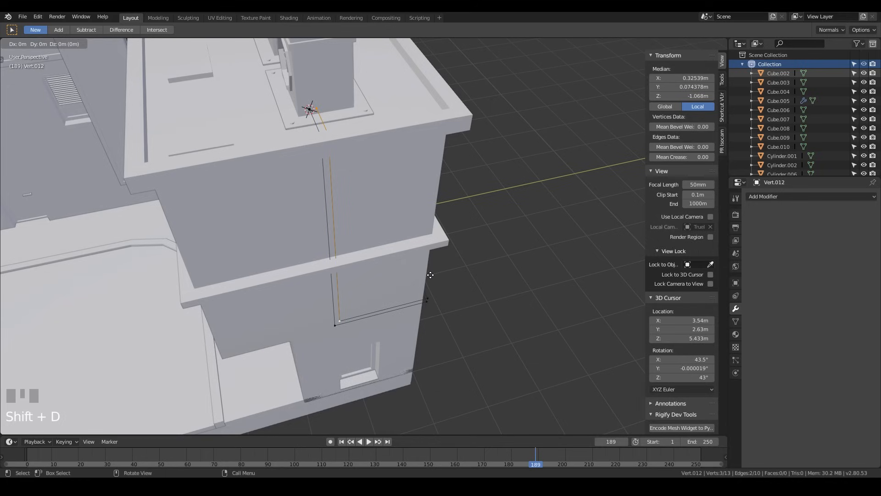
key(y)
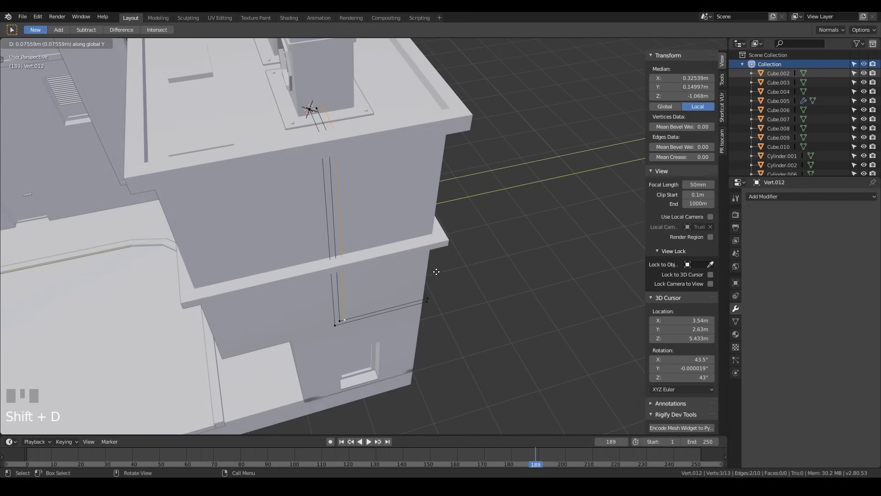
click(437, 271)
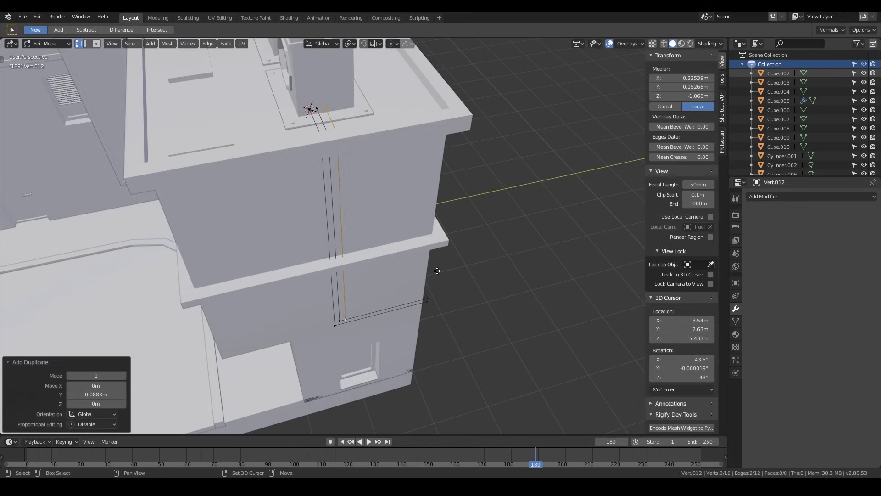
key(shift+d)
key(y)
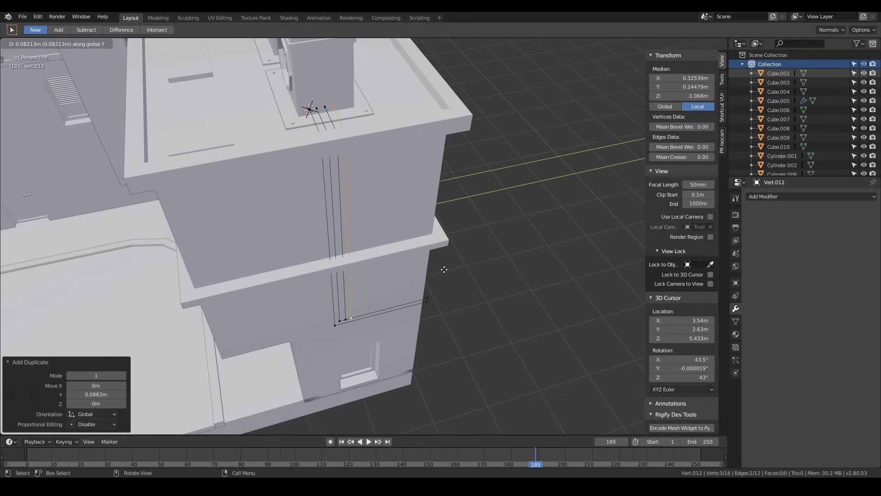
click(444, 270)
scroll(444, 269, down, 6)
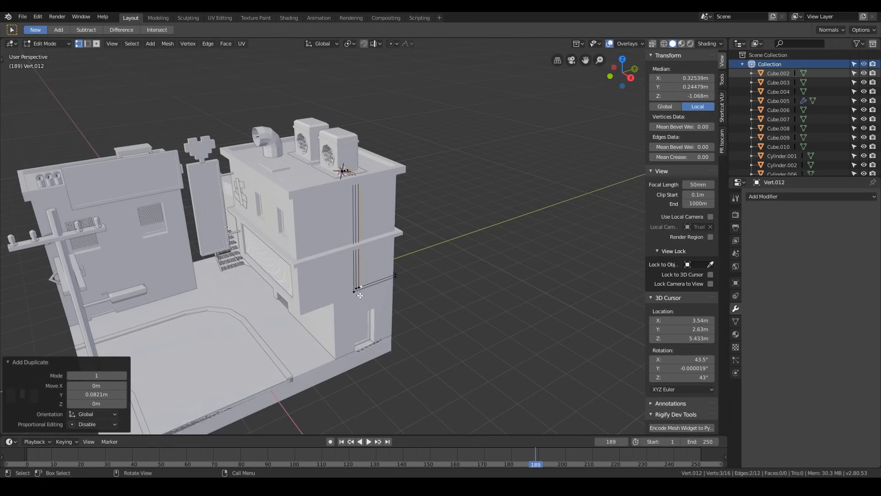
- Extrude the lower corners of the two full cable lines horizontally along the side wall toward the front of the building
middle_drag(360, 296, 399, 257)
scroll(399, 257, up, 2)
click(403, 240)
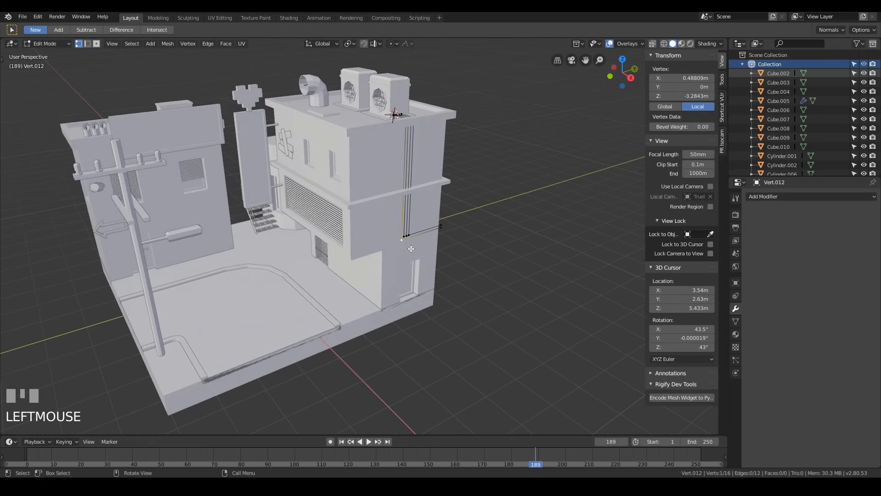
middle_drag(342, 252, 487, 273)
scroll(415, 258, up, 3)
scroll(414, 259, up, 2)
key(e)
click(312, 302)
- Extrude the two front end vertices downward along Z and flatten the new vertices to the same height with a Z scale of 0
click(333, 279)
shift+click(324, 290)
key(e)
key(z)
click(348, 323)
key(s)
key(z)
key(0)
key(Return)
- Reposition the selected vertices at the cables' front bend along Y and along Z
middle_drag(334, 310, 303, 197)
drag(285, 194, 307, 218)
key(g)
key(y)
click(349, 232)
middle_drag(367, 238, 349, 354)
key(g)
key(z)
click(393, 271)
- Extrude the two lower cable end vertices about -0.486 m along X into the building
key(e)
key(x)
click(403, 275)
scroll(382, 294, down, 6)
scroll(284, 229, up, 3)
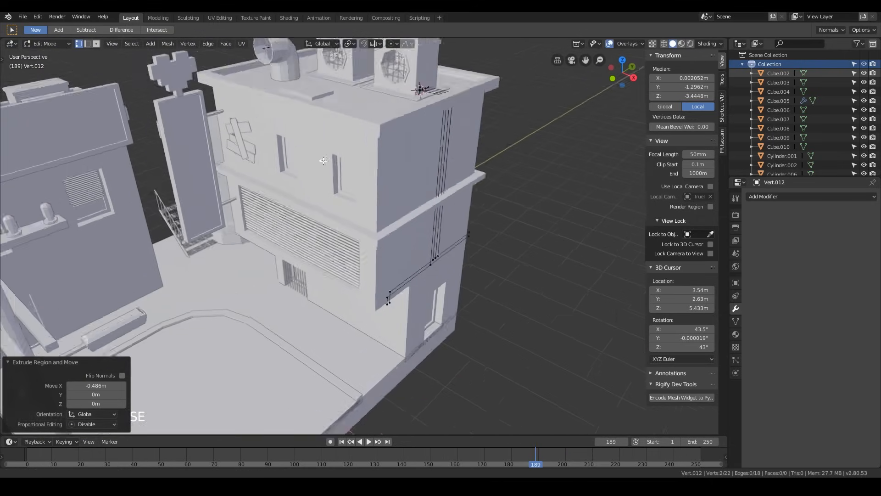
- Add a single vertex below the roof ledge at the building's far rear corner and extrude it about -2.97 m along Y
shift+middle_drag(215, 109, 235, 169)
middle_drag(328, 180, 358, 148)
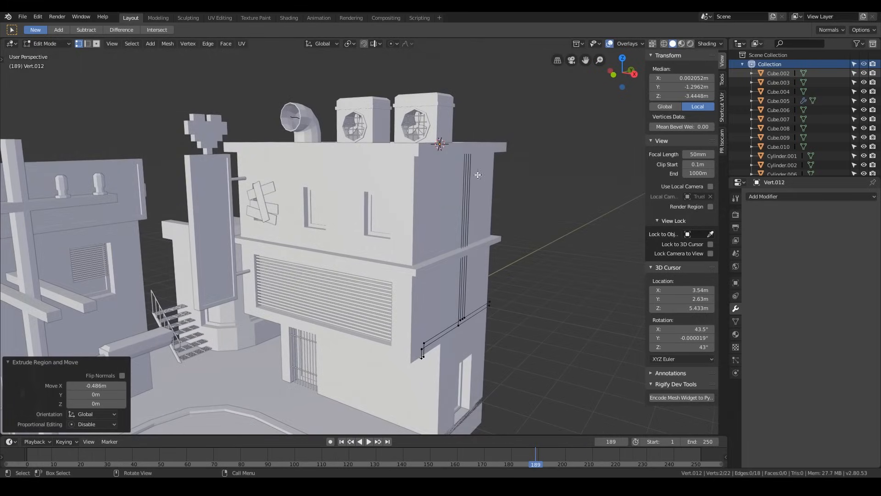
middle_drag(478, 175, 305, 262)
shift+right_click(187, 172)
key(shift+a)
mouse_move(299, 280)
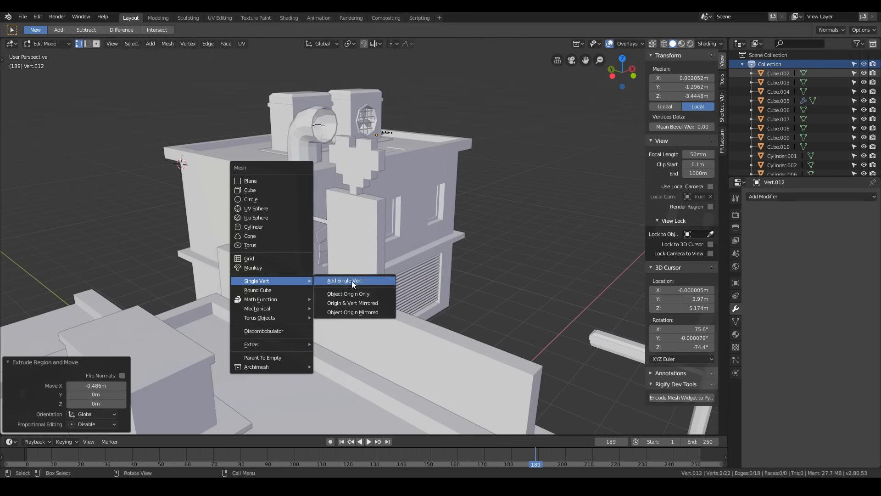
click(352, 280)
key(e)
middle_drag(316, 214, 249, 192)
click(376, 161)
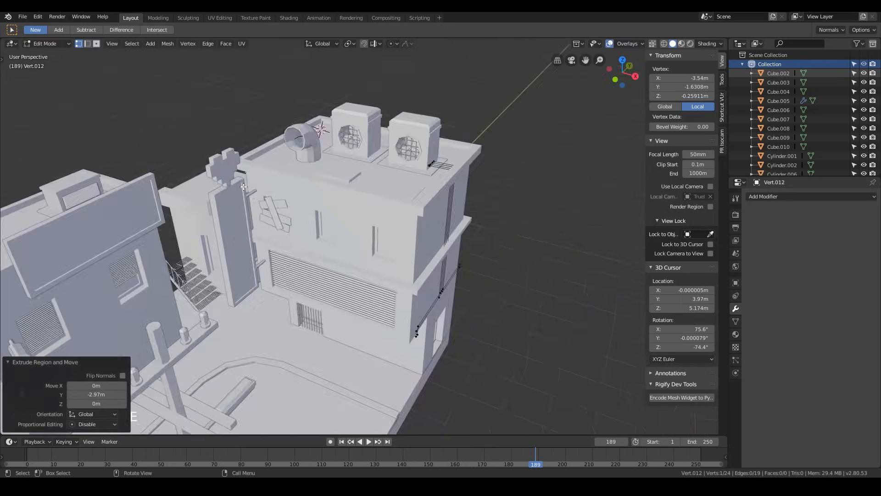
- Extrude the line's end vertex 4 m along X across the building's front wall below the roof ledge
scroll(249, 192, up, 6)
middle_drag(322, 257, 381, 226)
scroll(381, 226, down, 3)
key(e)
key(x)
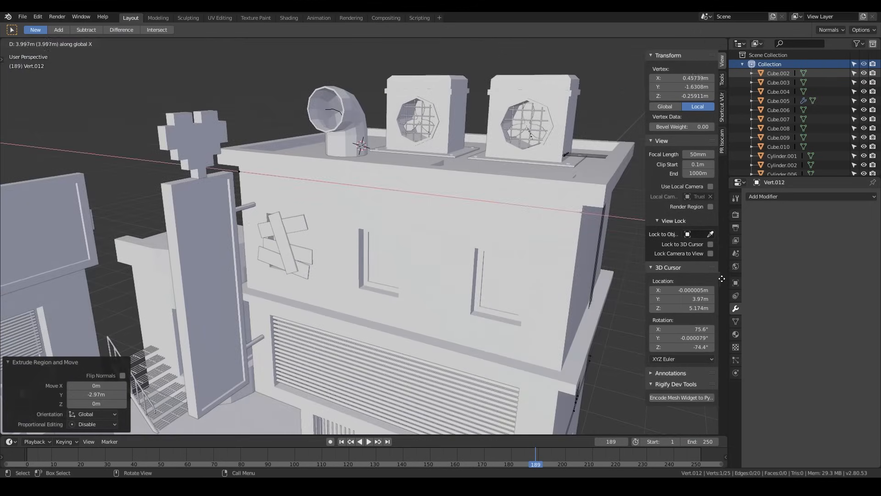
click(722, 283)
- Extrude the end vertex about 1.65 m along Y on the side wall to reach the vertical cables
middle_drag(551, 250, 477, 242)
scroll(478, 242, down, 2)
key(e)
key(y)
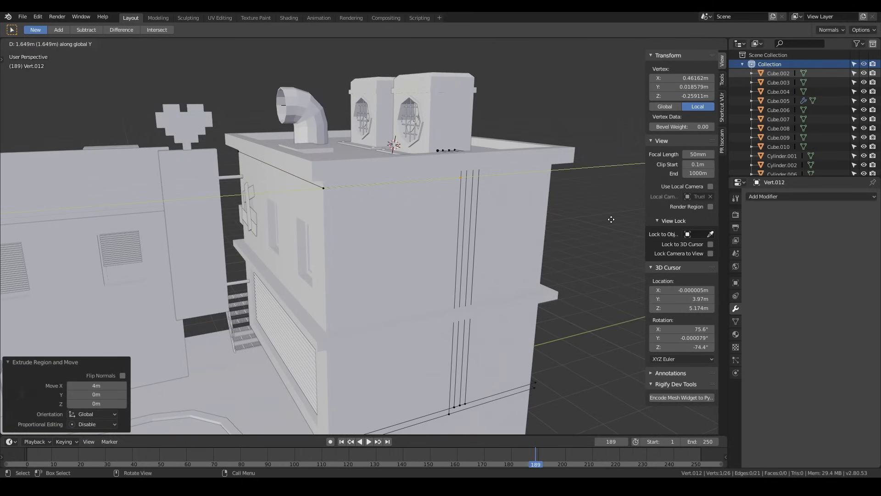
click(612, 219)
- Duplicate the whole roof-ledge line three times downward along Z, offsetting the last copy about -0.066 m
key(l)
middle_drag(322, 189, 376, 188)
key(shift+d)
key(z)
click(378, 198)
key(shift+d)
key(z)
click(374, 201)
key(shift+d)
key(z)
click(405, 203)
middle_drag(406, 203, 428, 251)
scroll(376, 213, down, 5)
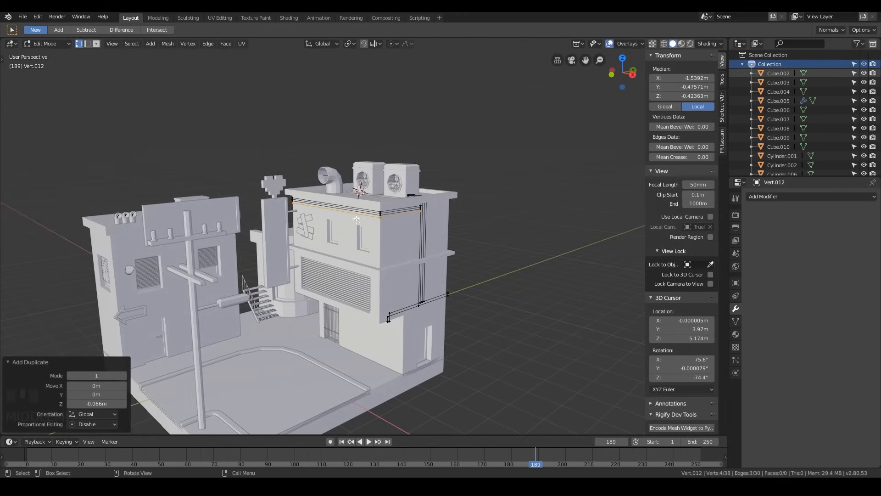
- Cut a vertex into the lowest line's front segment and slide it close to the end by the vertical sign
scroll(307, 212, up, 8)
key(ctrl+r)
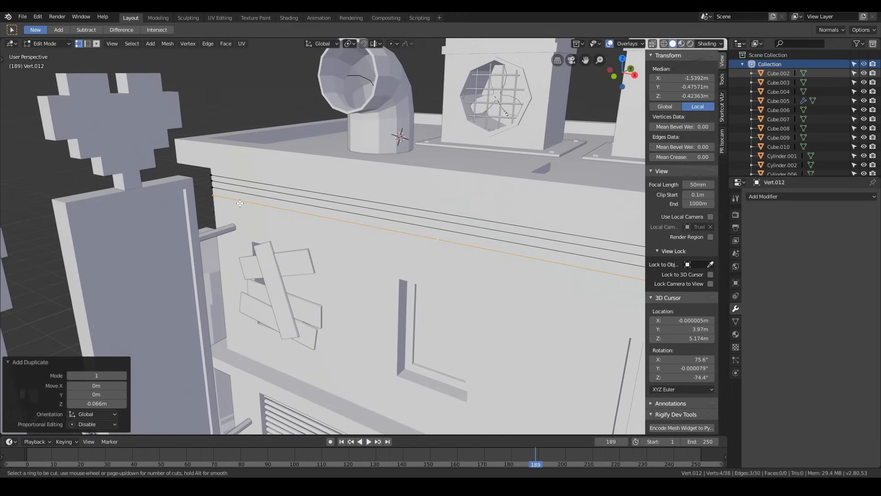
click(420, 239)
click(426, 239)
key(g)
key(g)
click(243, 207)
- Extrude the new vertex about -0.404 m along Y toward the vertical sign
middle_drag(243, 206, 226, 224)
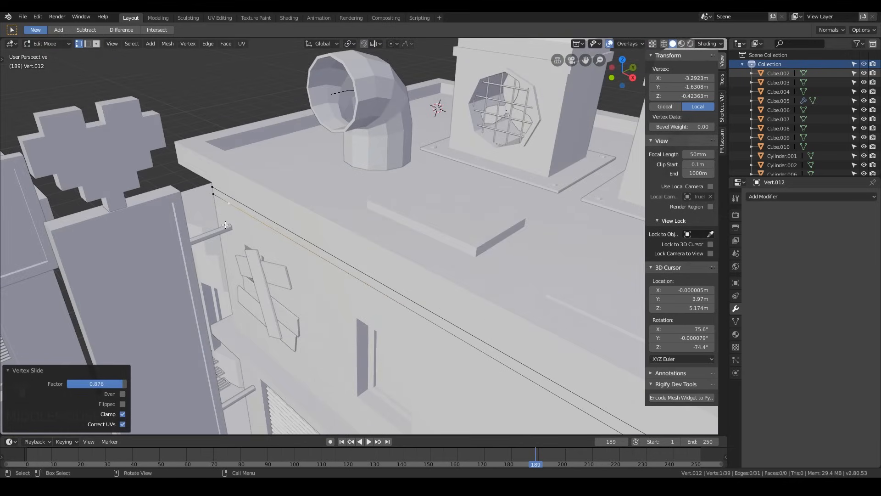
key(e)
key(y)
click(189, 246)
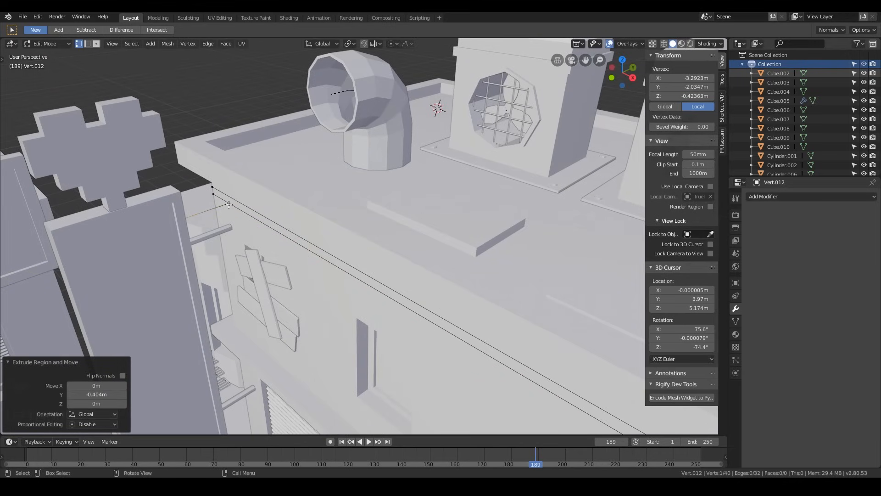
- Subdivide the short edge running to the vertical sign with three evenly spaced cuts
scroll(246, 233, down, 8)
scroll(246, 234, up, 9)
middle_drag(246, 233, 242, 201)
key(ctrl+r)
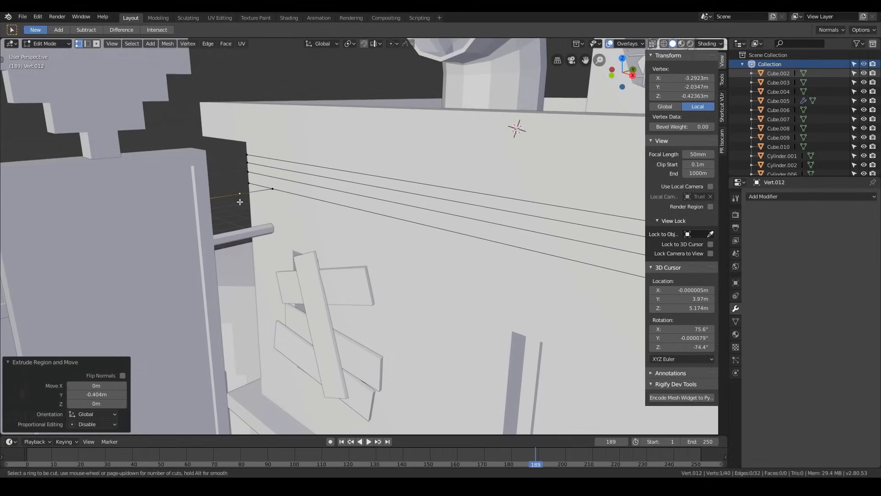
scroll(248, 202, up, 2)
click(262, 210)
key(Escape)
key(g)
key(z)
scroll(264, 214, up, 9)
key(Escape)
click(406, 44)
key(g)
key(z)
scroll(212, 264, up, 1)
scroll(211, 264, up, 7)
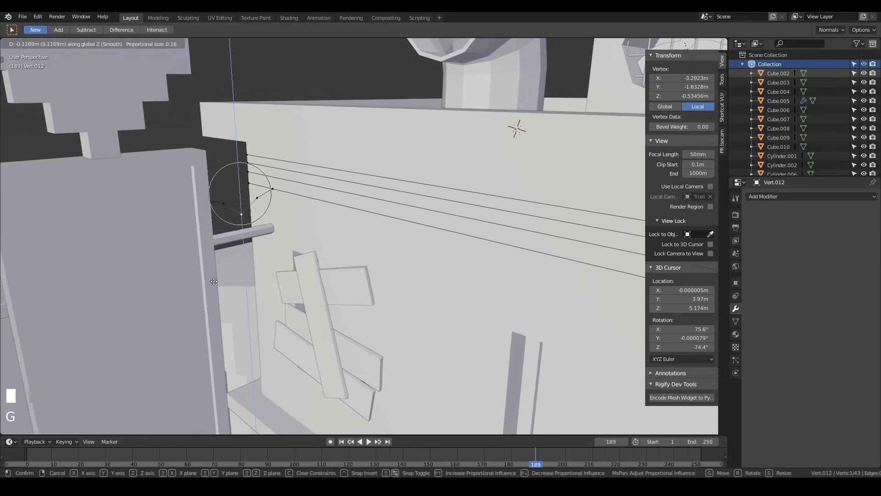
key(Escape)
- Sag the short cable by moving its middle vertex about -0.103 m along Z with Inverse Square proportional falloff, size about 0.198
click(406, 44)
click(441, 91)
key(g)
key(z)
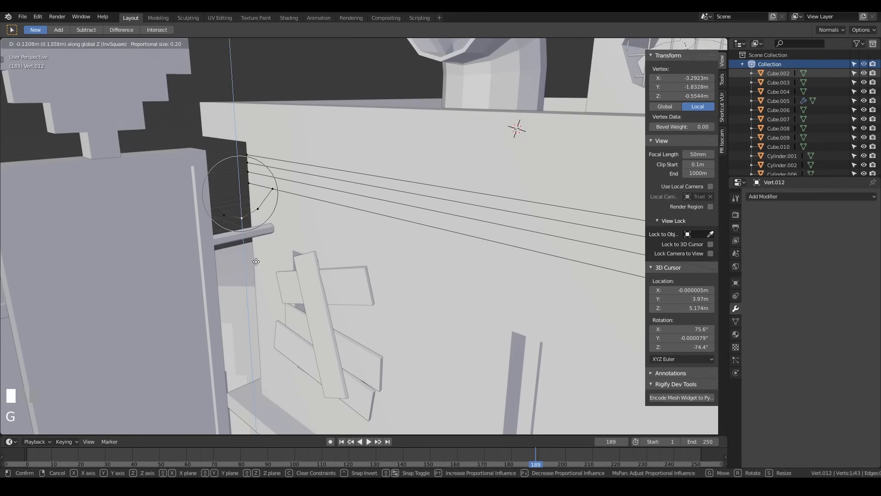
click(254, 257)
scroll(305, 243, down, 6)
middle_drag(399, 225, 438, 241)
scroll(461, 287, up, 5)
scroll(278, 207, down, 6)
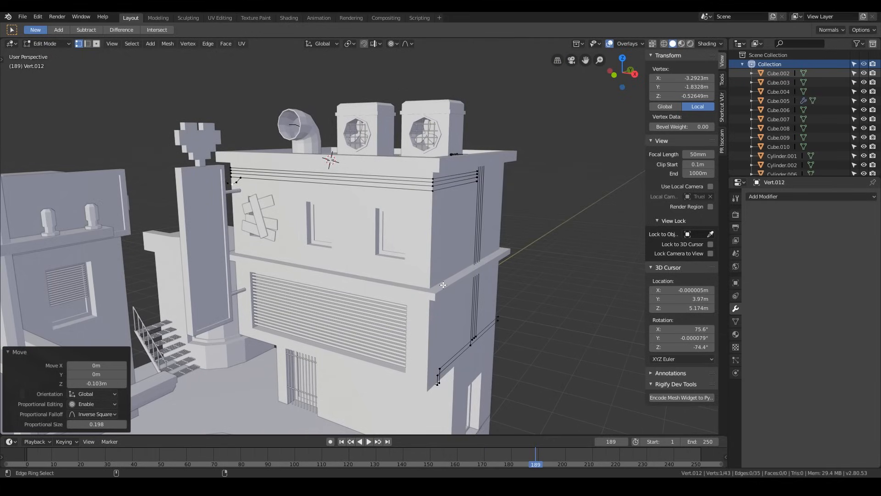
- Leave mesh editing, select the insulator at the end of the utility pole's crossarm, and enable snapping to faces
middle_drag(444, 285, 430, 305)
scroll(304, 282, down, 3)
shift+middle_drag(254, 290, 328, 281)
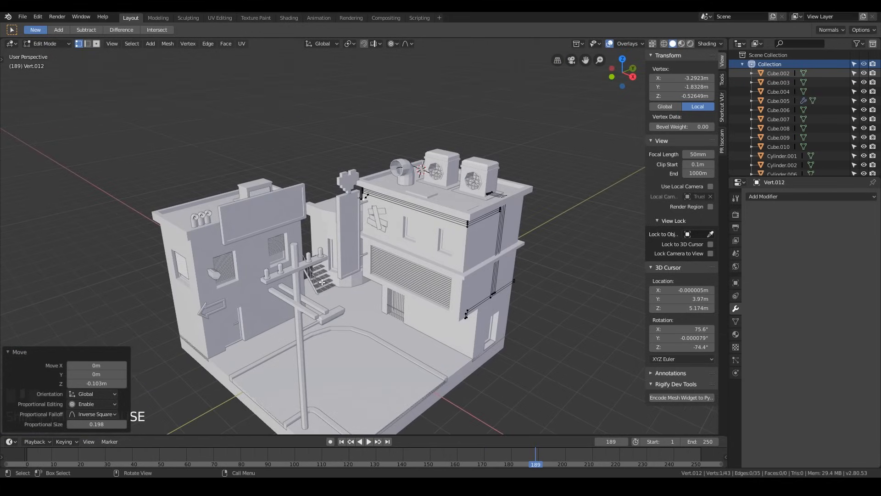
scroll(321, 283, up, 3)
key(Tab)
click(265, 285)
middle_drag(265, 285, 285, 294)
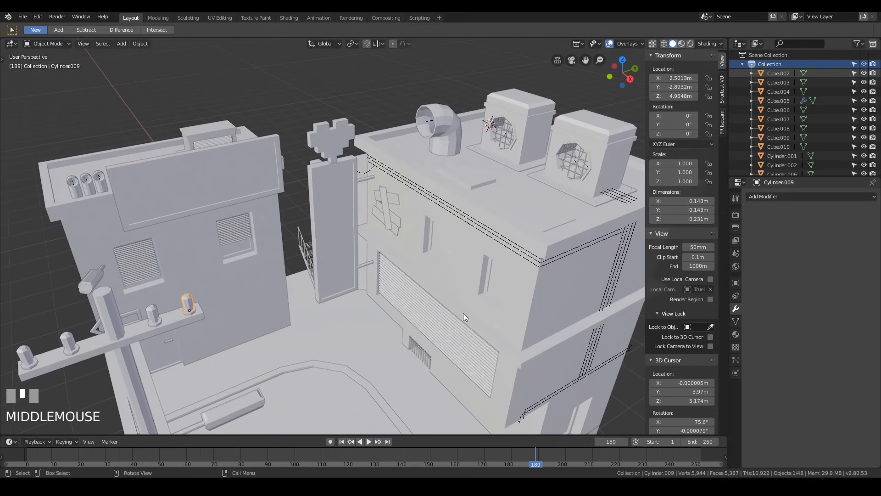
shift+middle_drag(464, 317, 476, 276)
middle_drag(222, 227, 295, 181)
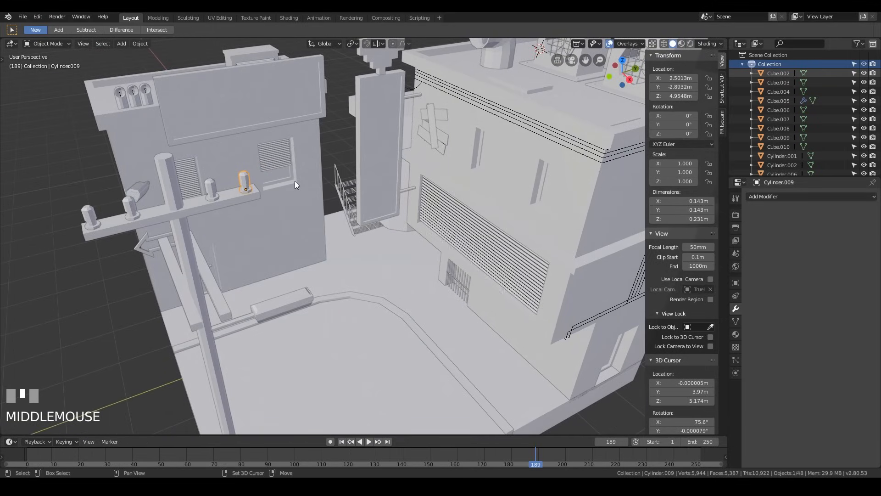
key(shift+Tab)
click(376, 43)
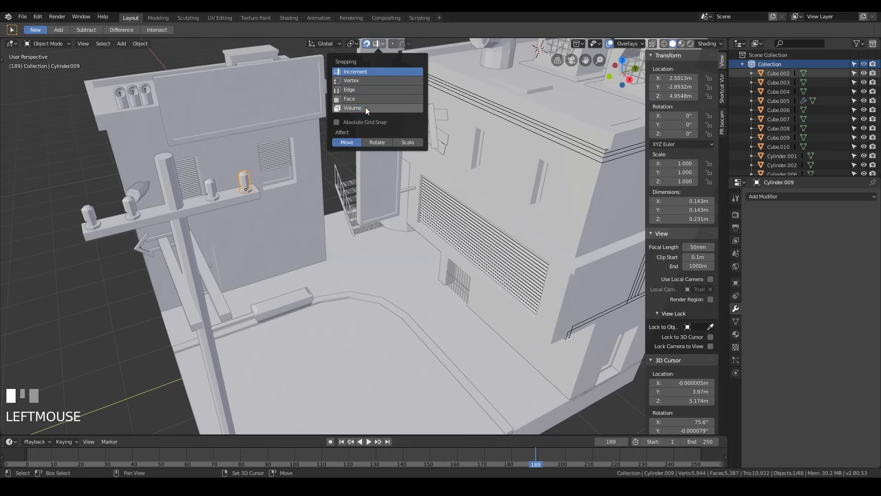
click(353, 99)
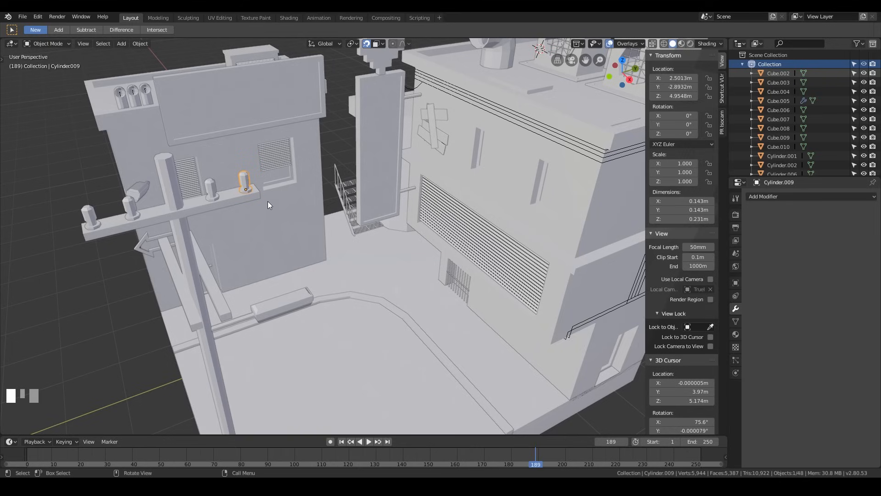
- Place a linked duplicate of the insulator on the signboard building's front wall, between the rear window and the wall's far edge
key(alt+d)
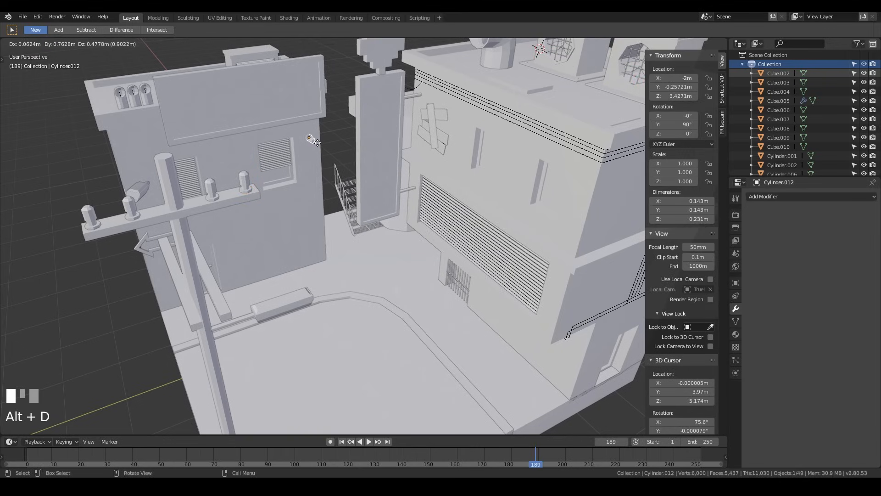
click(318, 142)
middle_drag(318, 142, 395, 189)
scroll(395, 190, down, 3)
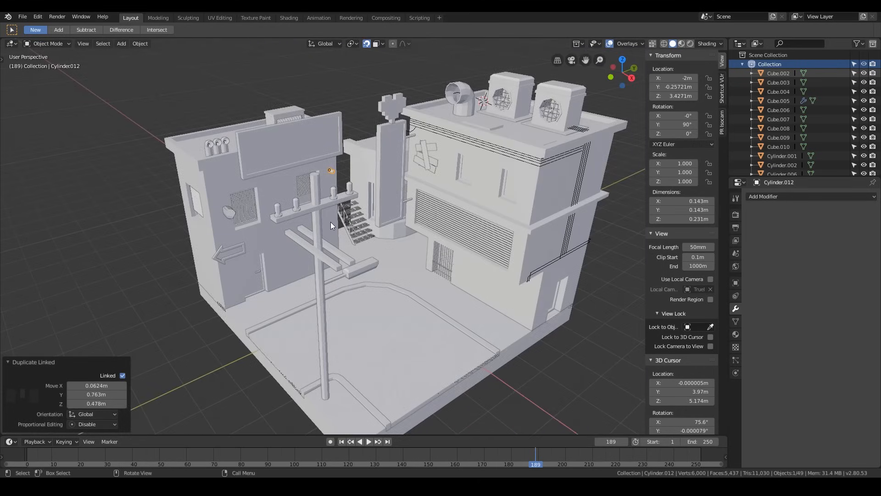
- Place the 3D cursor below the roof ledge at the signboard building's outer side-wall corner and add a single vertex there
click(222, 161)
middle_drag(224, 161, 144, 207)
scroll(258, 154, up, 4)
shift+right_click(117, 177)
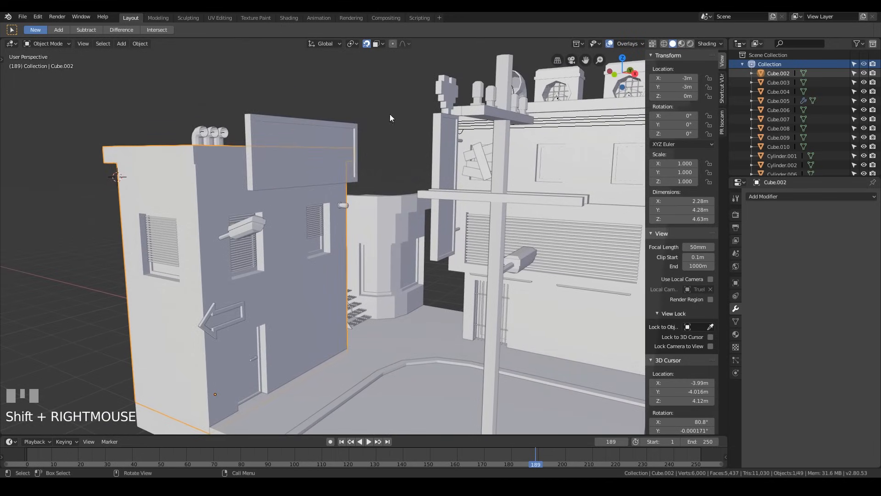
key(shift+a)
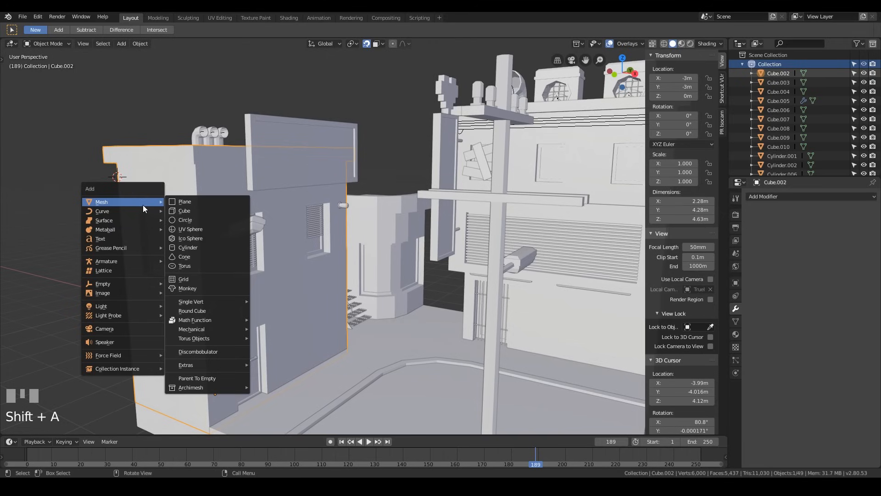
mouse_move(200, 301)
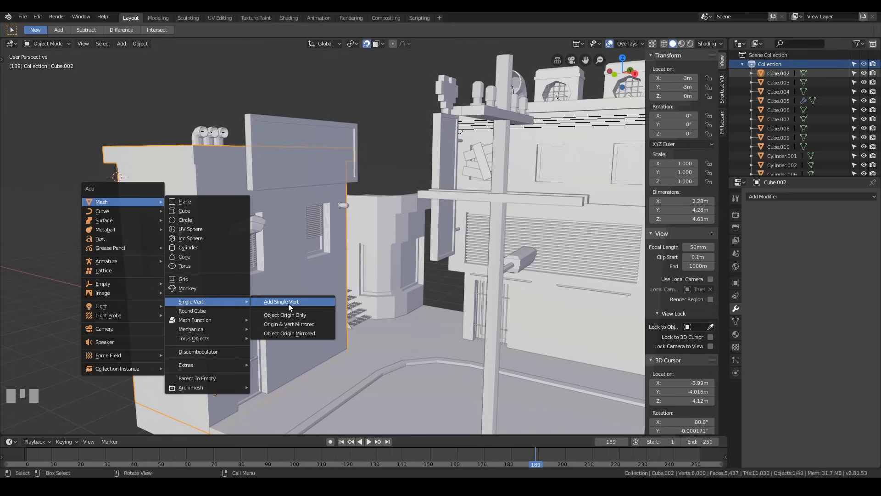
click(288, 301)
- Extrude the single vertex about 2 m along X, running a cable below the roof ledge across the signboard building's outer side wall
middle_drag(143, 128, 225, 142)
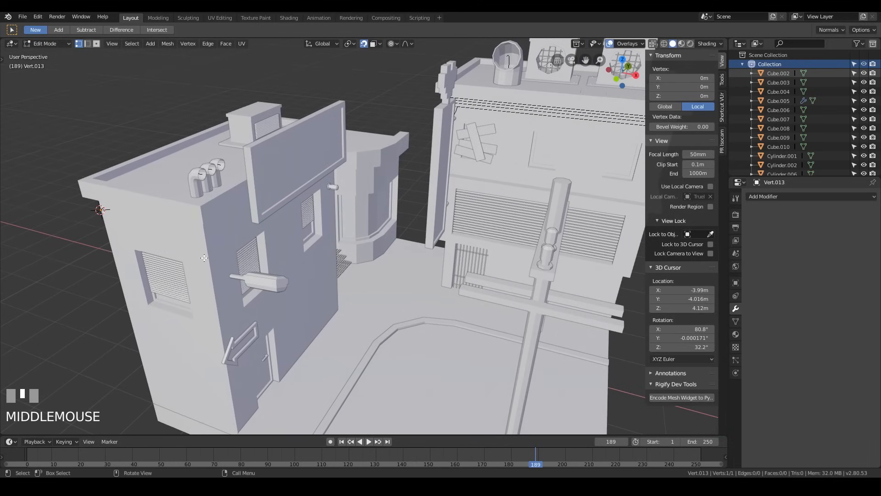
key(e)
text(x)
text(2)
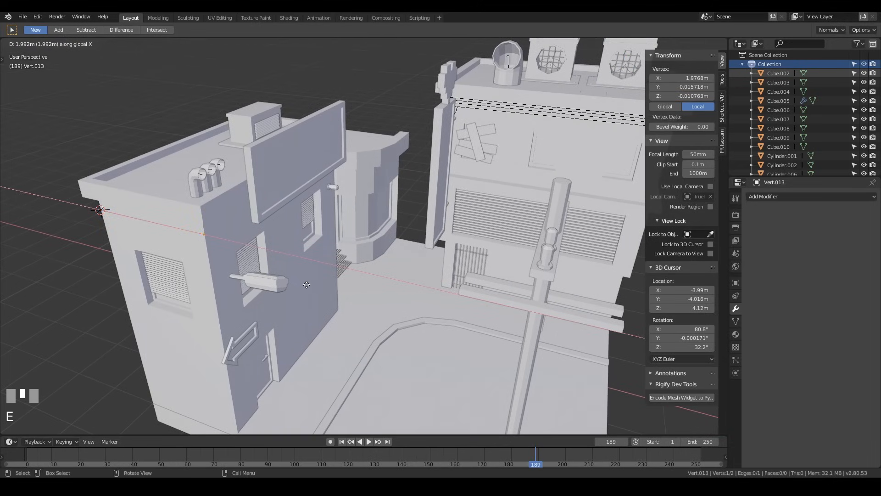
key(Return)
middle_drag(305, 283, 229, 229)
key(e)
key(y)
click(334, 179)
middle_drag(334, 180, 377, 63)
key(ctrl+z)
- Extrude the cable end 4 m along Y beside the front wall, and from there about 3.2 m down the wall's far edge
text(ey4)
key(Return)
key(e)
key(z)
click(442, 294)
key(KP_Divide)
key(e)
key(x)
click(481, 367)
scroll(459, 342, down, 3)
key(ctrl+z)
- Extrude the cable's lower end along X from the front wall's far edge around the signboard building's rear corner
middle_drag(430, 152, 395, 207)
scroll(395, 206, down, 2)
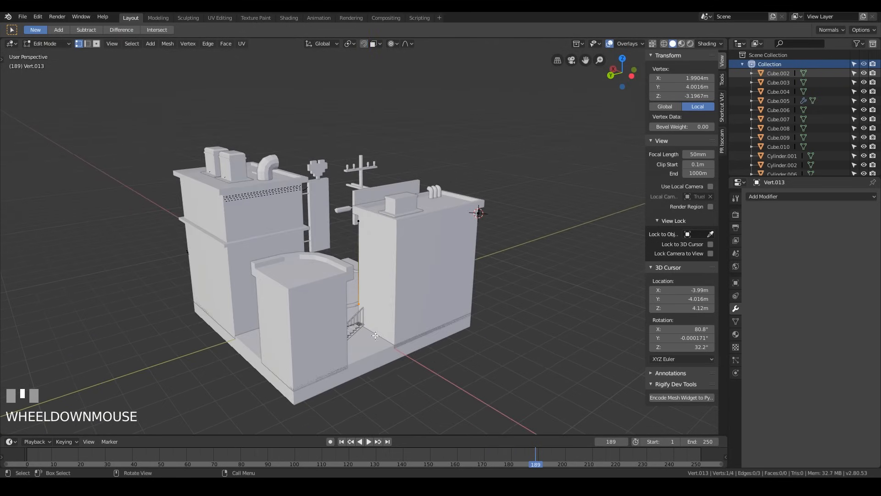
key(e)
key(x)
click(345, 253)
- Duplicate the side-wall and front-wall cable segments under the ledge three times along Z, stacking the copies closely below the original
middle_drag(344, 254, 292, 267)
scroll(292, 267, down, 2)
shift+click(193, 211)
middle_drag(193, 211, 37, 211)
shift+click(449, 167)
middle_drag(449, 168, 413, 167)
key(shift+d)
key(z)
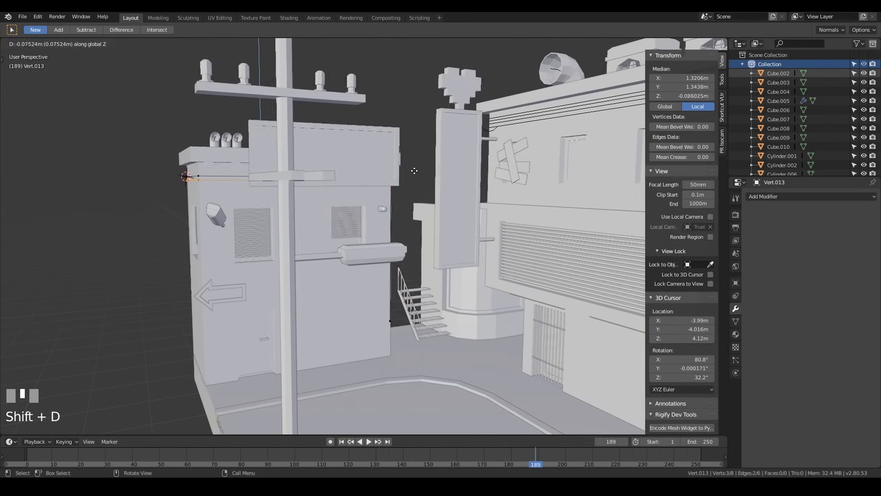
click(413, 171)
key(shift+d)
key(z)
click(412, 174)
key(shift+d)
key(z)
click(409, 181)
- Cut a vertex into the lowest front-wall cable and slide it along the edge to above the wall lamp
middle_drag(409, 181, 232, 200)
key(ctrl+r)
click(231, 200)
key(g)
key(g)
click(214, 215)
key(F6)
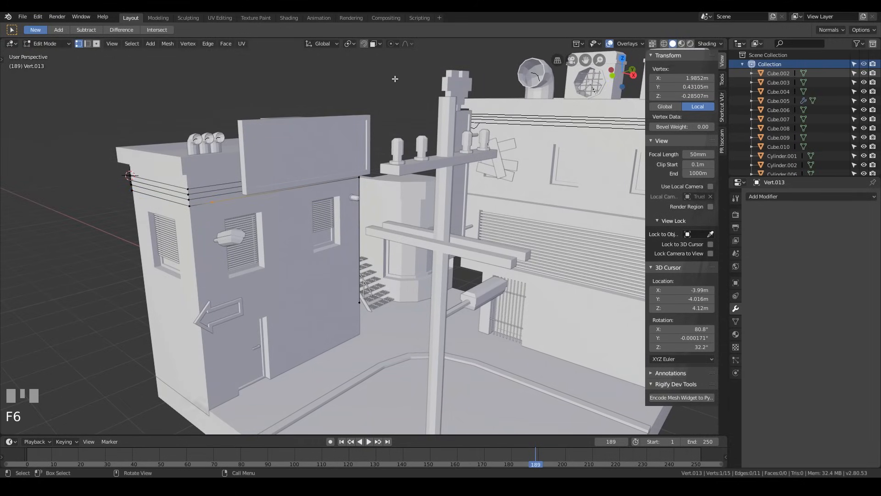
- Extrude the new vertex -0.609 m along Z so the cable drops to the wall lamp's bracket
key(e)
middle_drag(244, 218, 224, 202)
key(z)
click(280, 207)
- Cut another vertex into a front-wall cable and slide it towards the building corner with a factor of 0.812
key(ctrl+r)
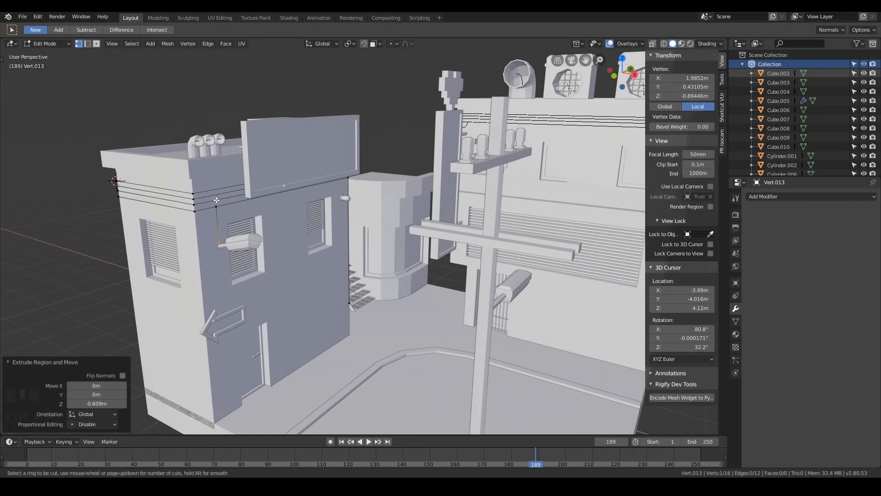
click(232, 198)
key(g)
key(g)
click(251, 220)
scroll(252, 220, down, 5)
- Extrude that vertex down along Z to the arrow sign and save the file
key(e)
key(z)
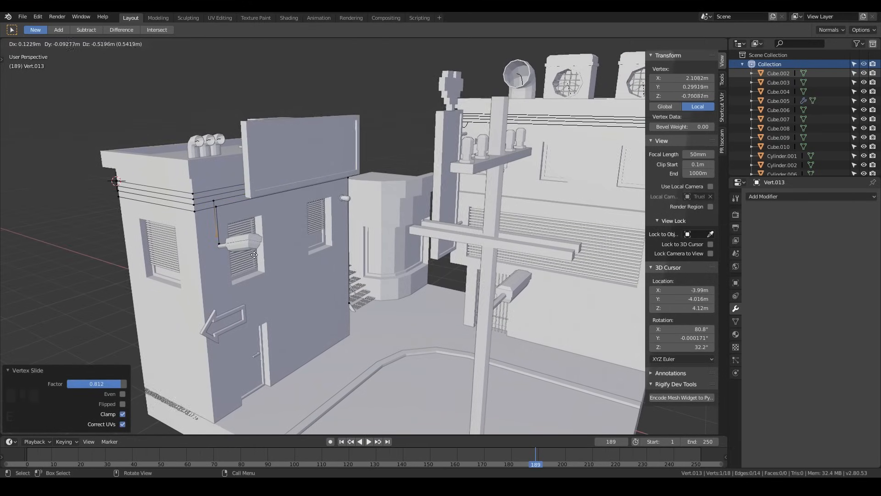
click(254, 266)
middle_drag(254, 265, 326, 211)
key(ctrl+s)
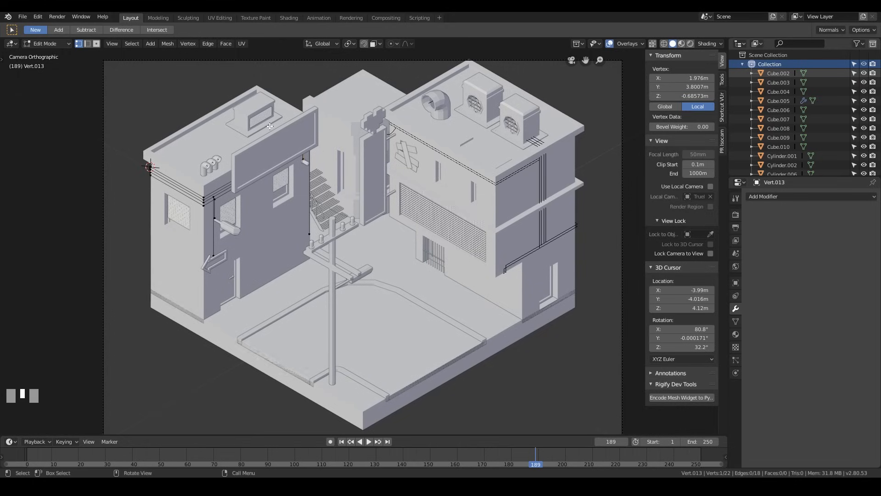
- Place the 3D cursor beside the box on the signboard building's roof and add a single vertex there
shift+middle_drag(258, 126, 255, 134)
scroll(255, 135, up, 6)
scroll(255, 135, up, 4)
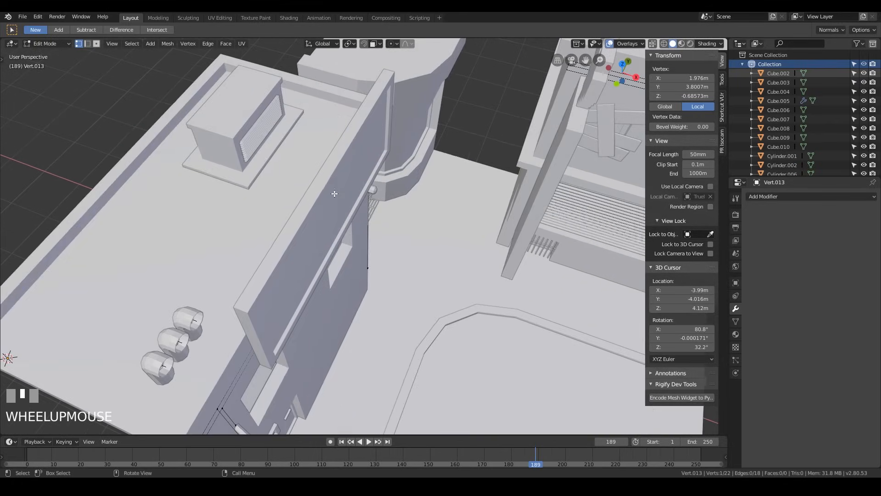
shift+right_click(256, 157)
key(shift+a)
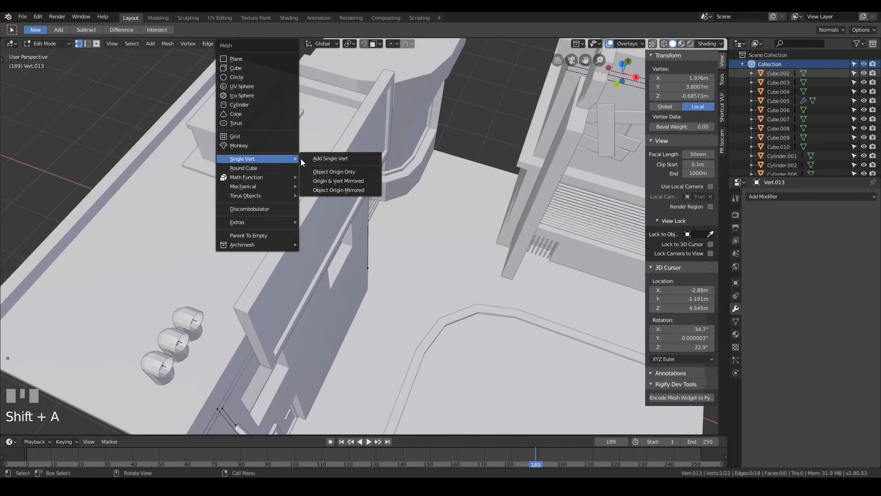
click(320, 157)
- Extrude the roof vertex 0.906 m along X, forming a cable from the roof box to the signboard
mouse_move(301, 158)
middle_down()
mouse_move(320, 144)
mouse_move(317, 152)
middle_up()
key(e)
key(x)
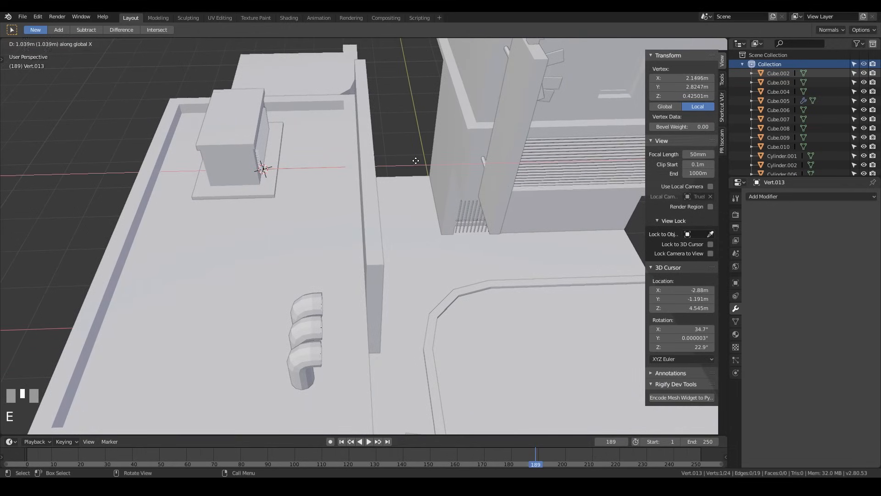
click(403, 158)
middle_drag(279, 151, 257, 169)
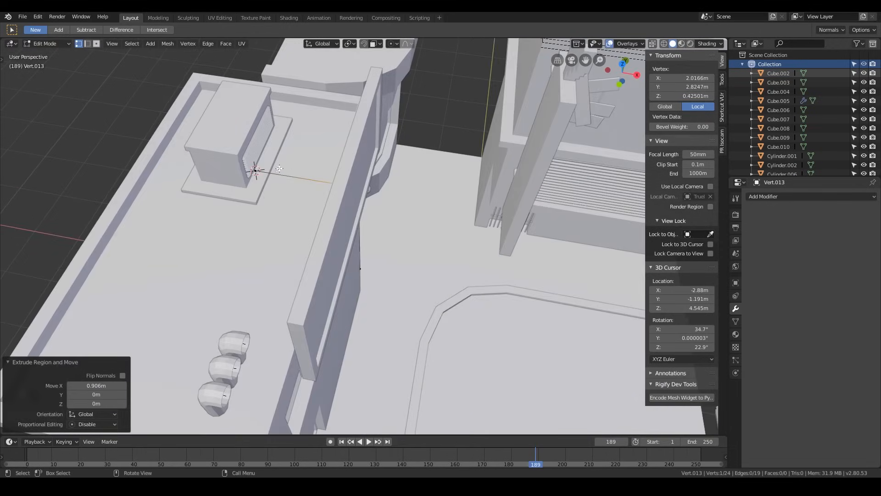
- Duplicate the roof cable three times along Y, offsetting the first copy 0.0627 m and the last 0.333 m
shift+click(257, 170)
middle_drag(355, 179, 340, 180)
key(shift+d)
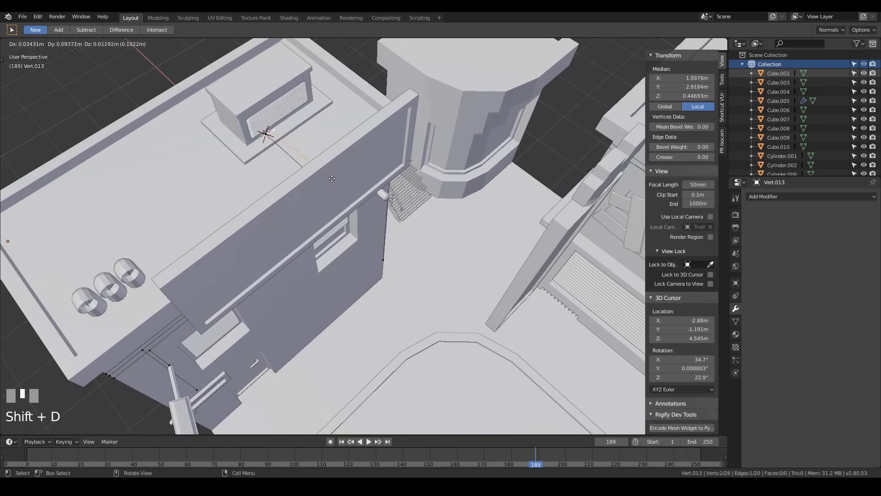
key(y)
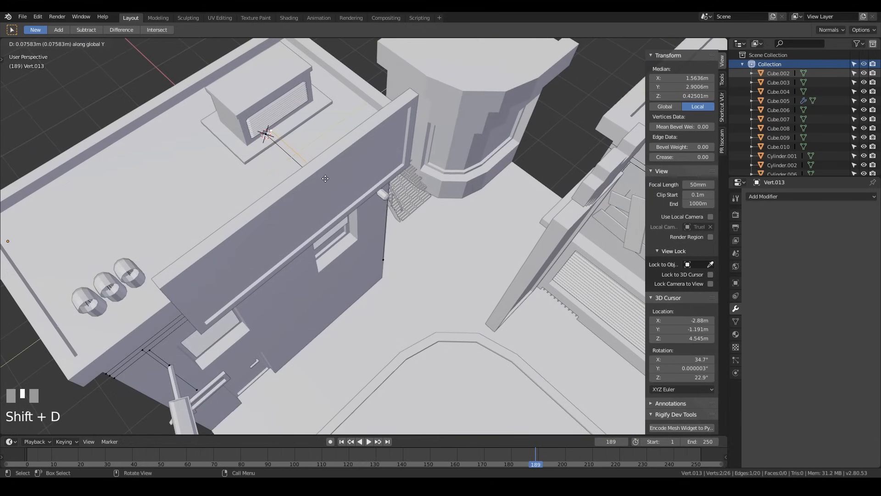
click(325, 179)
key(shift+d)
key(y)
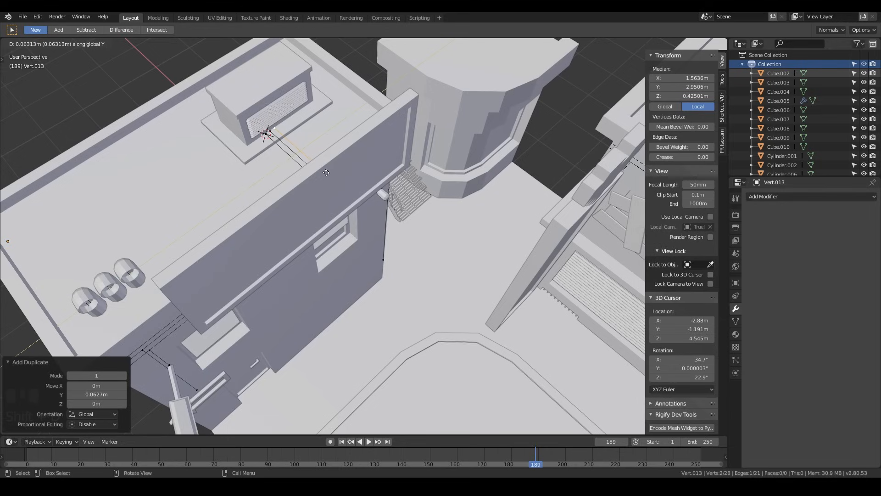
click(333, 167)
key(shift+d)
key(y)
click(352, 148)
- Place the 3D cursor in front of the rear fan unit on the other building's roof and add a single vertex there
scroll(353, 147, down, 10)
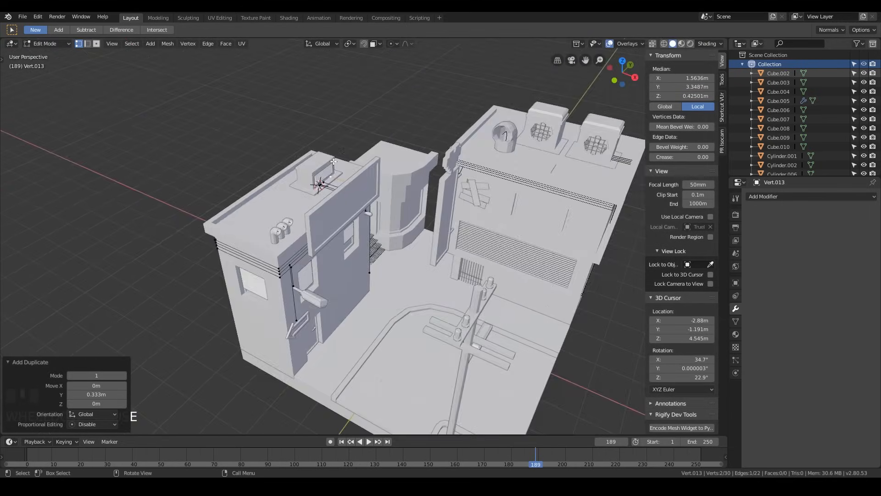
scroll(480, 200, up, 4)
shift+middle_drag(549, 216, 447, 173)
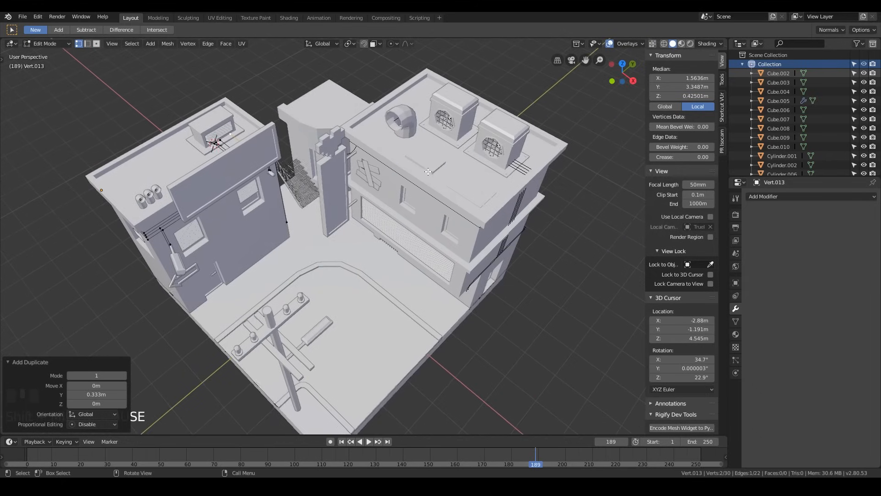
scroll(441, 143, up, 6)
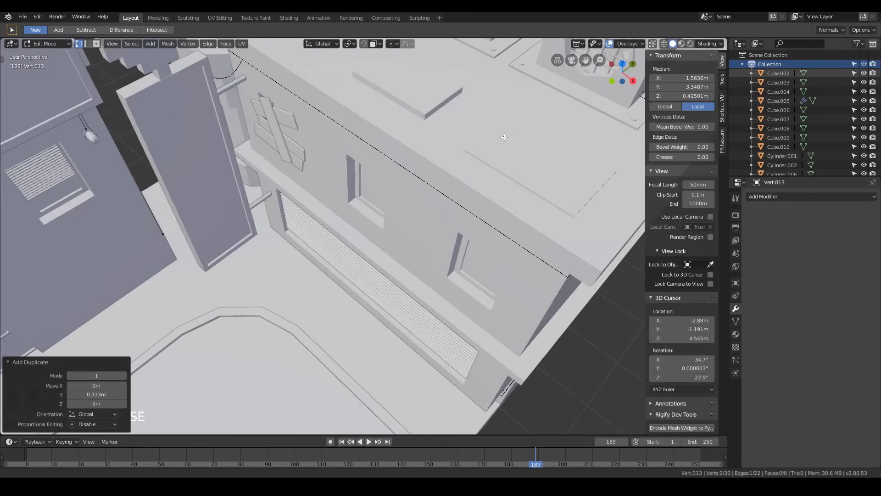
shift+middle_drag(504, 137, 427, 234)
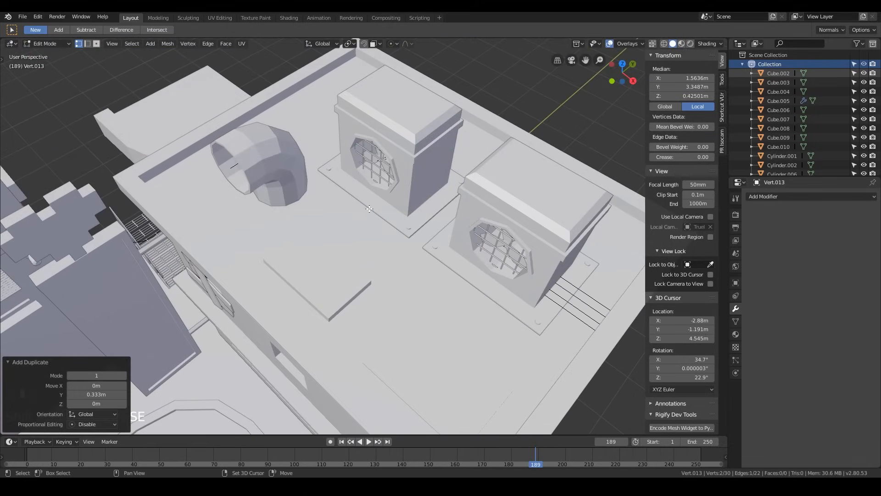
key(shift+a)
mouse_move(371, 211)
key(Escape)
key(shift+a)
click(411, 210)
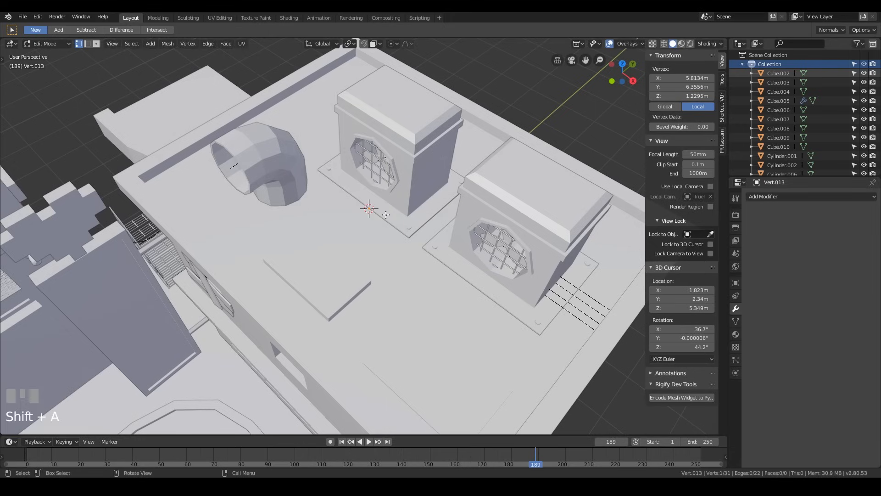
- Extrude the vertex about 0.65 m along negative Y, forming a cable across the roof from the fan unit
key(e)
key(y)
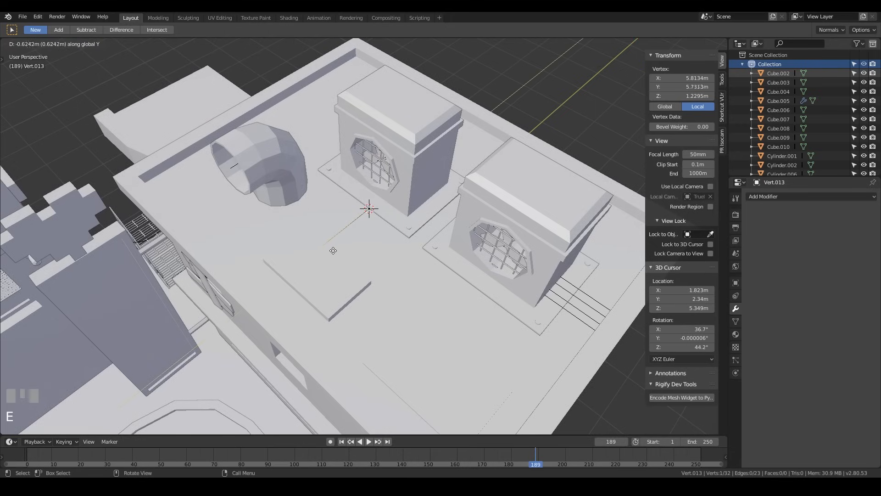
click(331, 250)
- Duplicate the fan unit's roof cable 0.0386 m along X and add a further copy beside it along X
shift+click(367, 210)
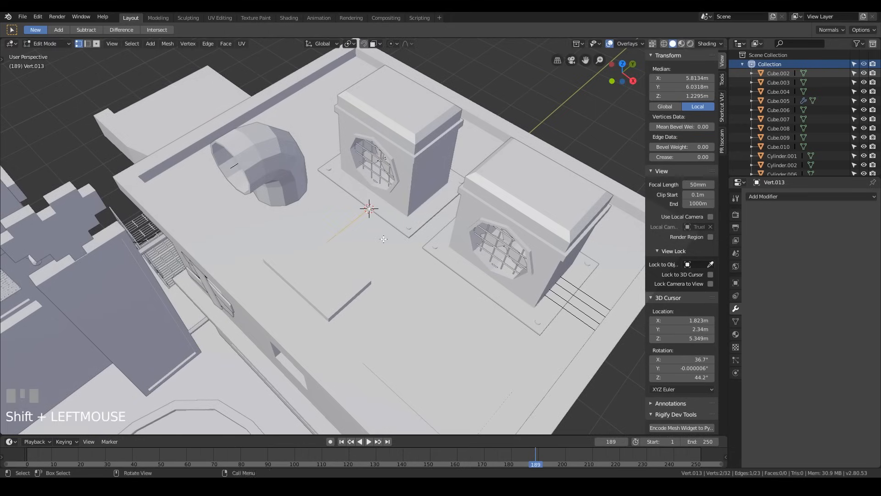
key(shift+d)
key(x)
click(389, 242)
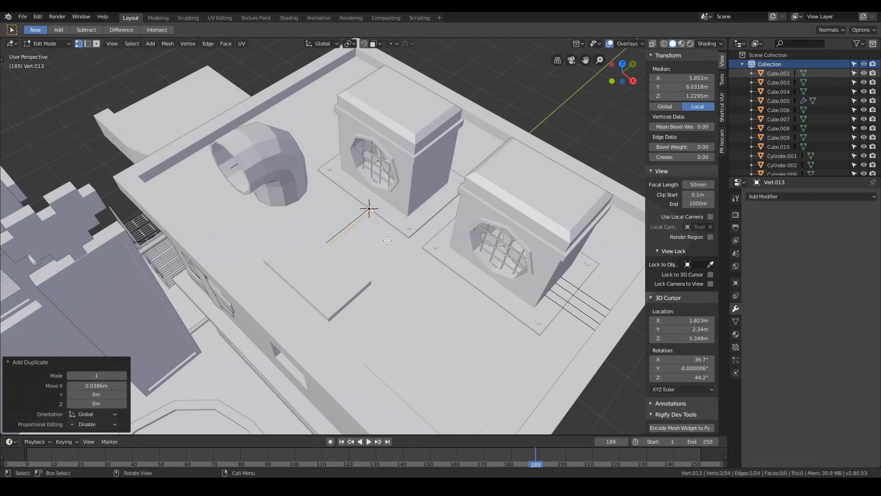
key(shift+d)
key(x)
scroll(439, 238, down, 5)
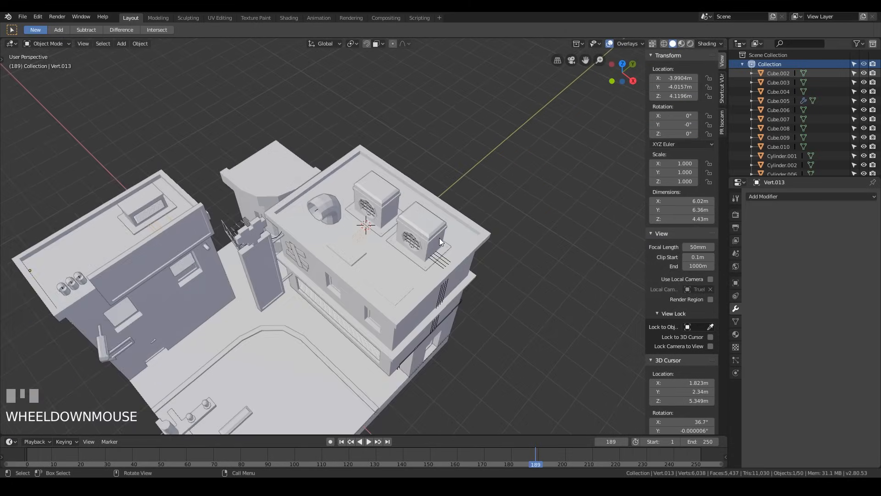
key(Tab)
middle_drag(439, 238, 370, 219)
key(a)
click(371, 219)
click(353, 216)
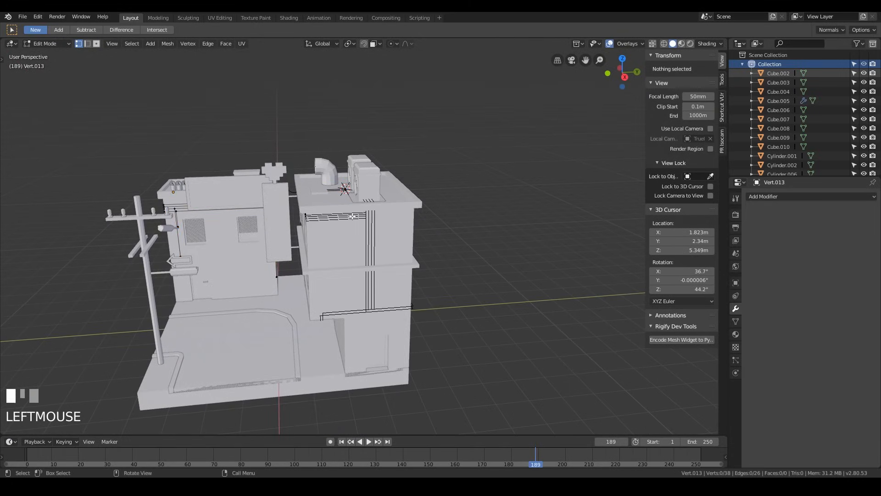
click(305, 216)
middle_drag(305, 216, 384, 201)
click(384, 201)
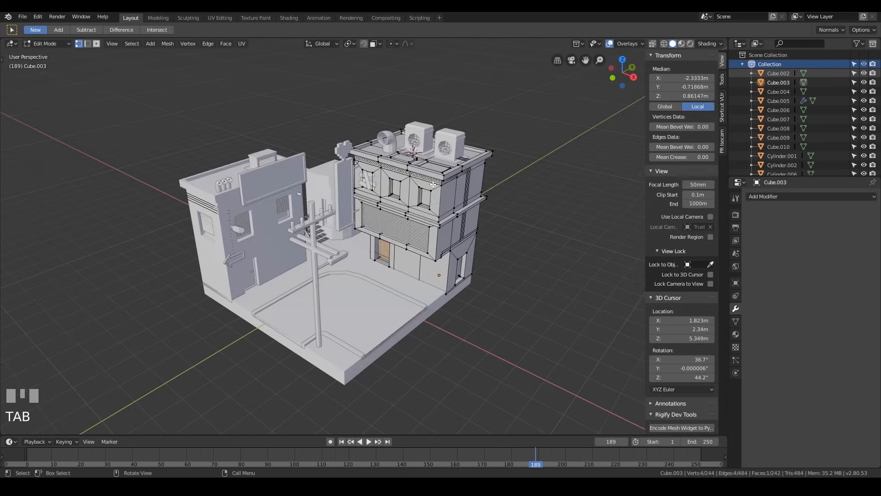
- Select the cable objects of both buildings in object mode and join them into one object
key(Tab)
scroll(476, 205, up, 4)
click(536, 124)
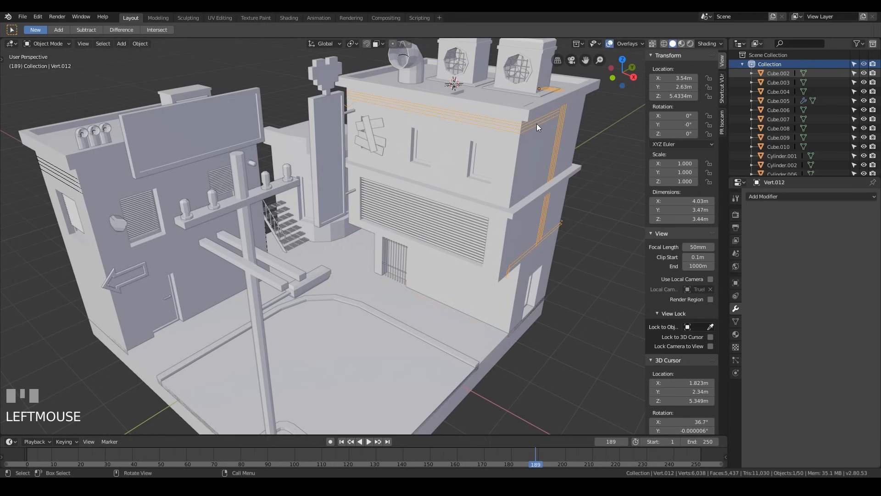
click(77, 186)
middle_drag(76, 185, 282, 128)
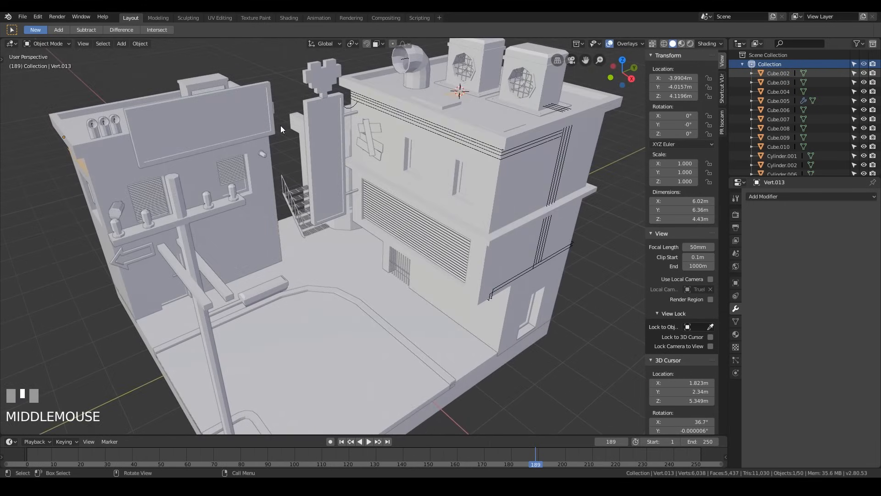
shift+click(560, 112)
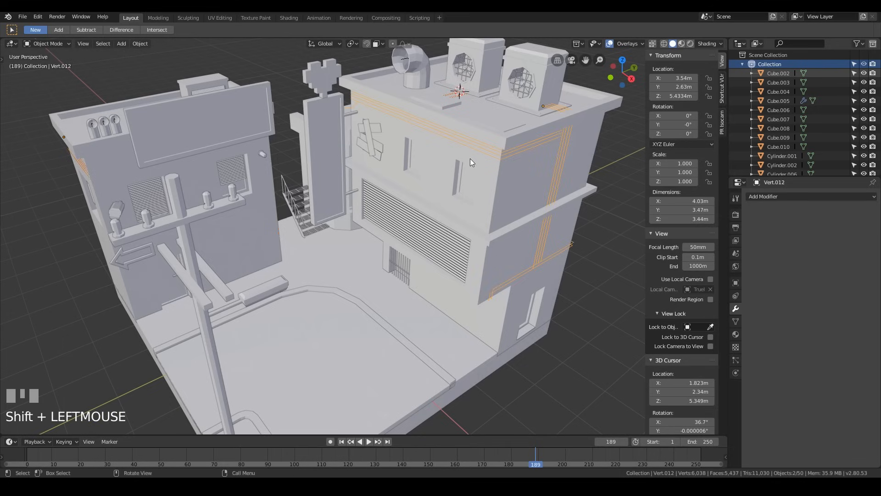
key(ctrl+j)
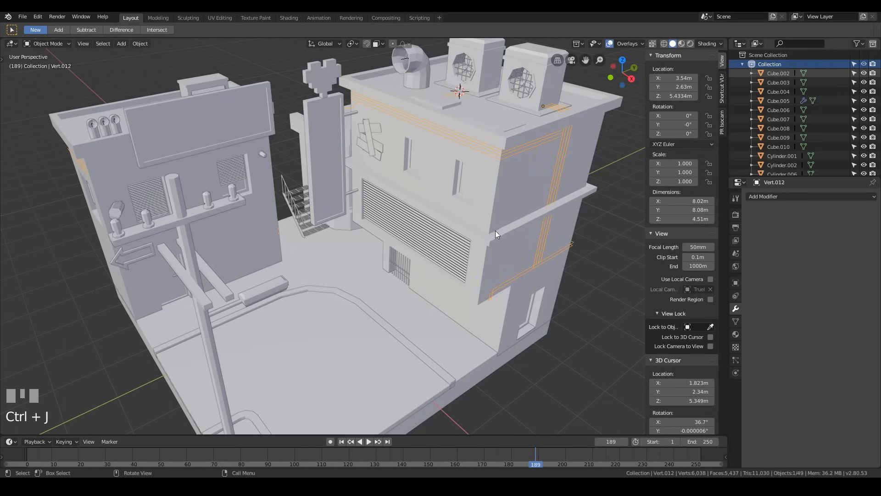
- Examine the joined cable mesh from several angles in edit mode with nothing selected
middle_drag(350, 187, 455, 211)
key(Tab)
scroll(455, 211, down, 2)
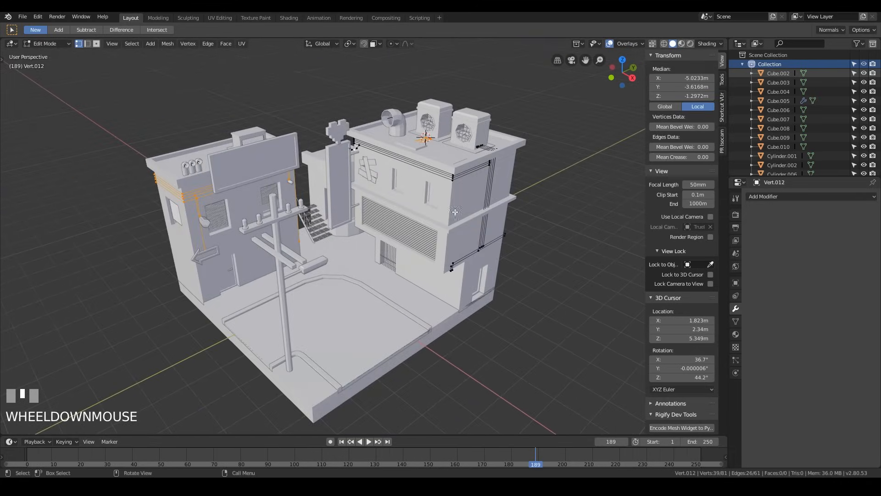
click(333, 92)
middle_drag(524, 229, 336, 233)
middle_drag(396, 267, 343, 195)
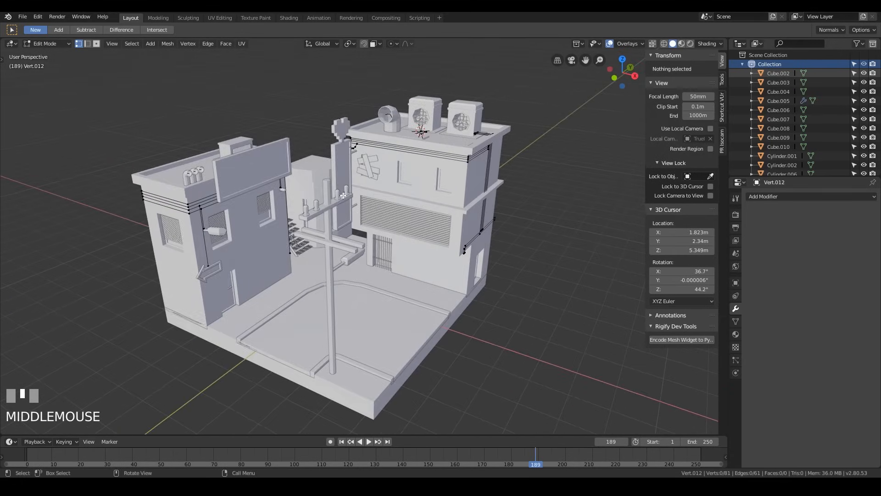
middle_drag(476, 120, 432, 156)
scroll(428, 165, down, 2)
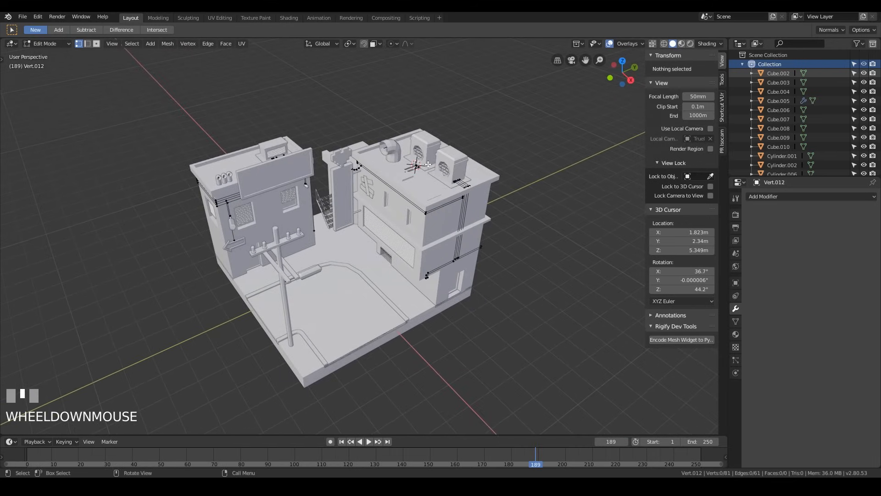
- Return to object mode, select the insulator on the signboard building's front wall, and turn snapping on
key(Tab)
click(306, 185)
middle_drag(306, 185, 434, 192)
scroll(413, 178, up, 4)
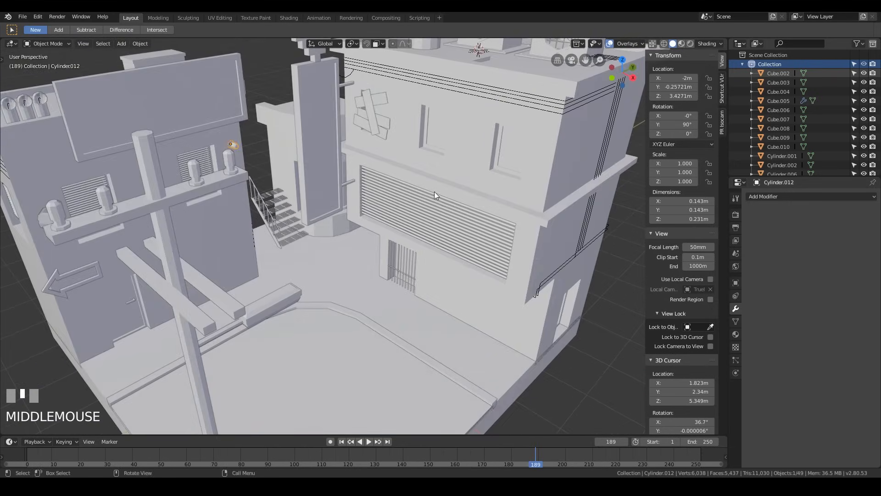
scroll(434, 192, down, 3)
key(shift+Tab)
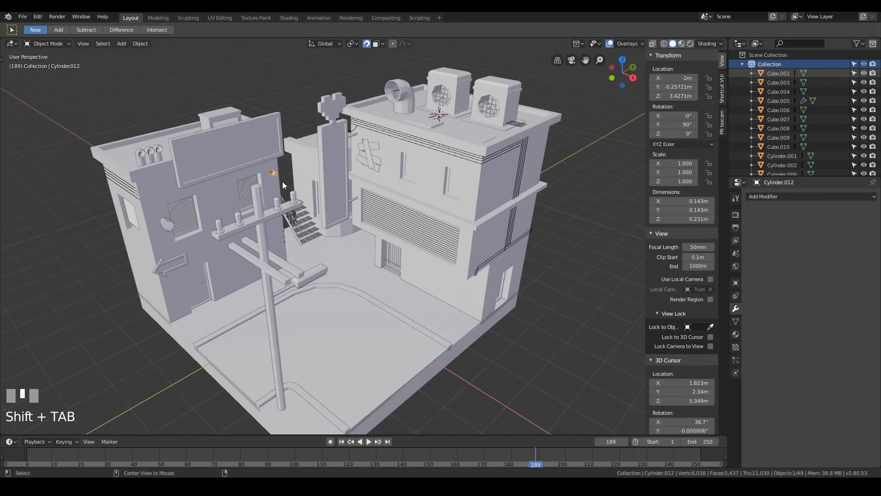
- Place a linked duplicate of the insulator on the fan-unit building's front wall, near its upper outer corner
key(alt+d)
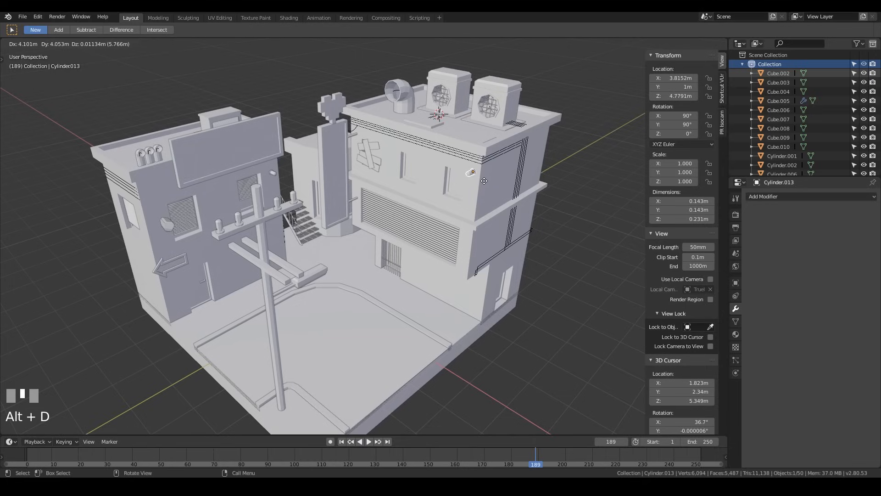
click(487, 176)
middle_drag(474, 248, 454, 247)
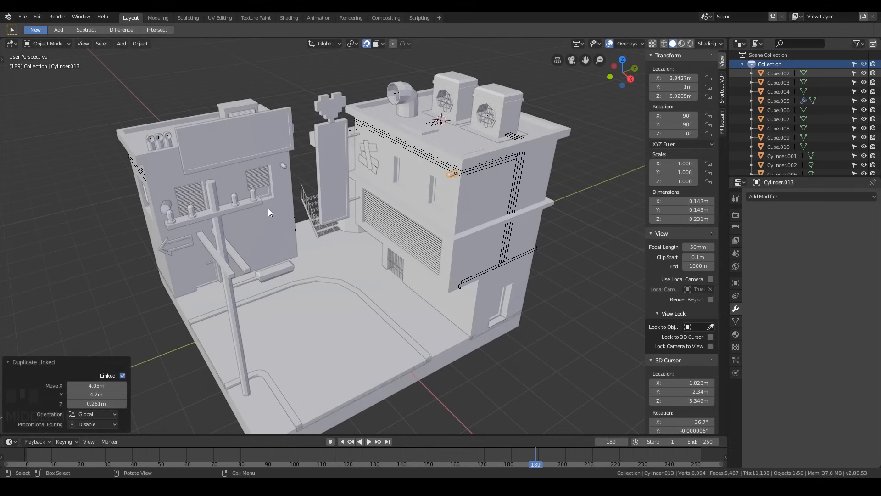
- Set the 3D cursor on the utility pole's end insulator facing the buildings, and open the joined cable object in edit mode
shift+right_click(255, 199)
middle_drag(289, 216, 451, 184)
click(447, 175)
click(443, 170)
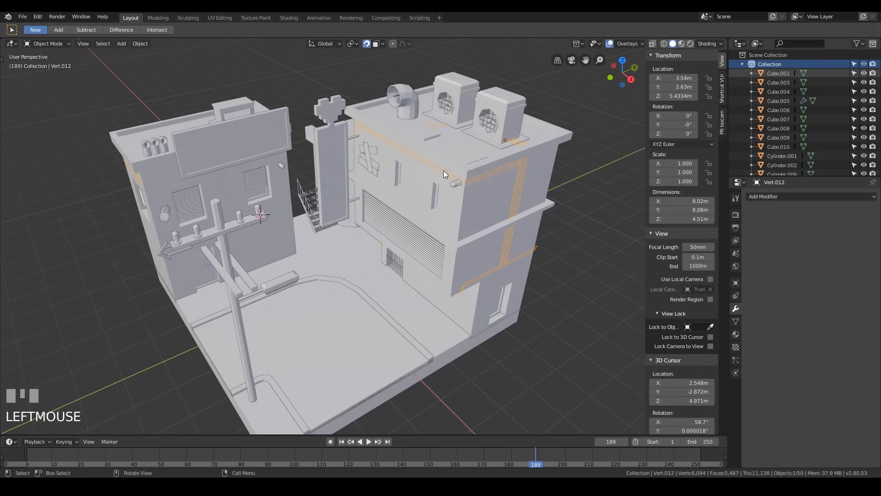
key(Tab)
middle_drag(527, 203, 494, 170)
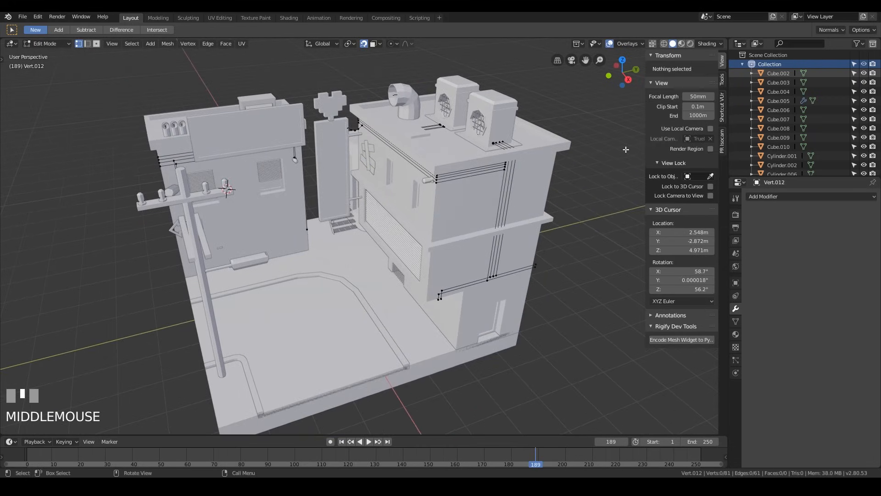
middle_drag(246, 210, 248, 249)
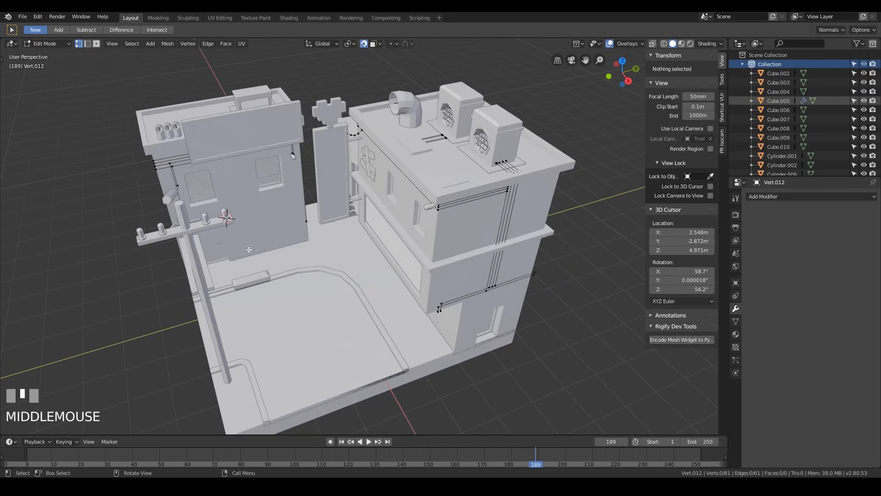
- Add a single vertex at the 3D cursor and extrude it across the street toward the fan-unit building's corner insulator
key(shift+a)
mouse_move(243, 221)
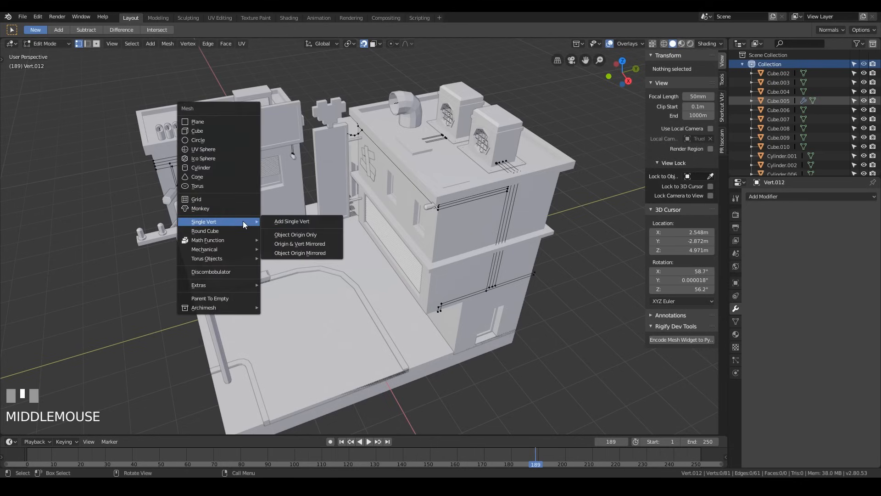
click(302, 221)
middle_drag(279, 231, 404, 207)
key(e)
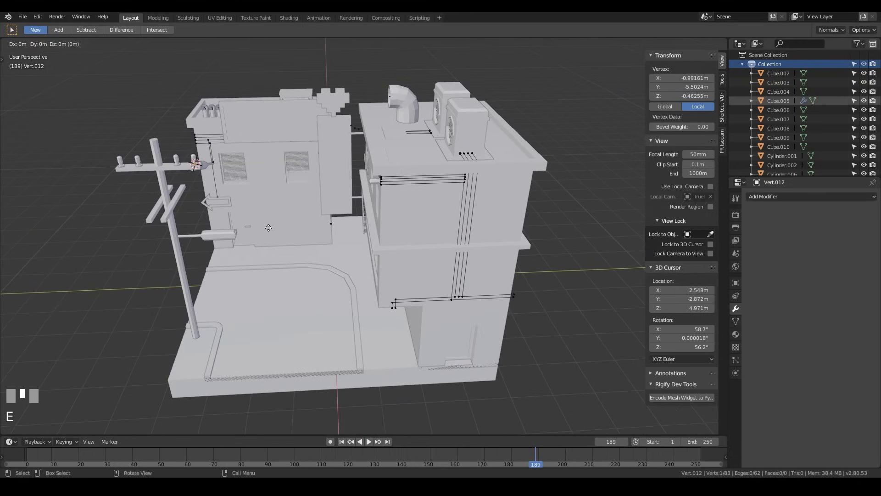
click(450, 233)
middle_drag(450, 233, 505, 189)
- Move the new cable's end vertex along Z and Y toward the insulator on the fan-unit building
key(g)
key(z)
click(463, 211)
key(g)
key(y)
click(469, 215)
- Turn snapping off, move the cable's end vertex freely onto the wall insulator, and shift it about 0.185 m along Y
key(shift+Tab)
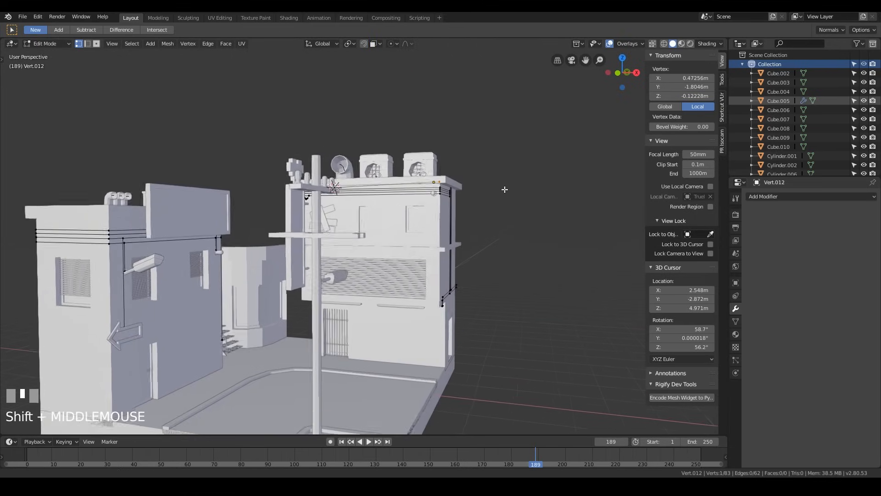
scroll(504, 189, up, 2)
key(g)
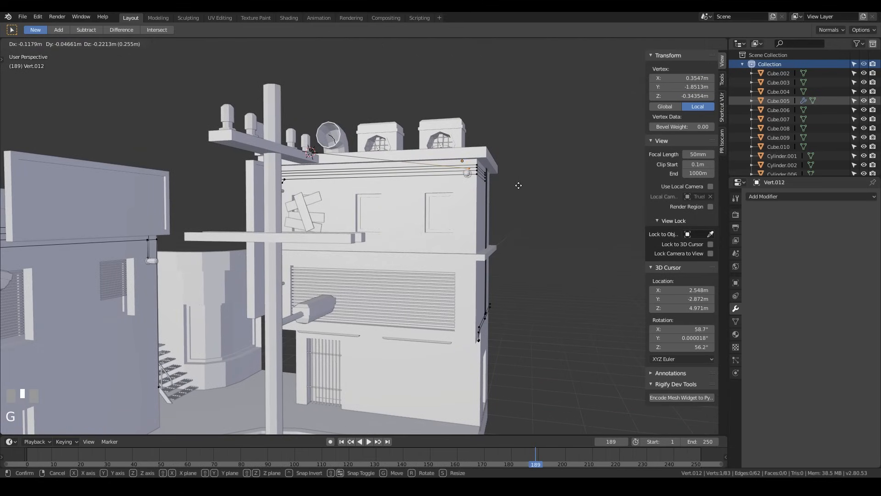
click(521, 185)
middle_drag(521, 185, 538, 175)
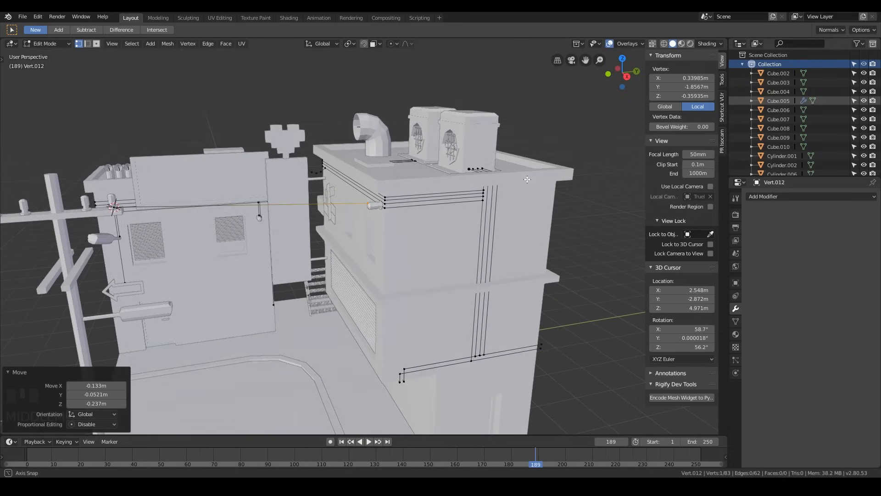
key(g)
key(y)
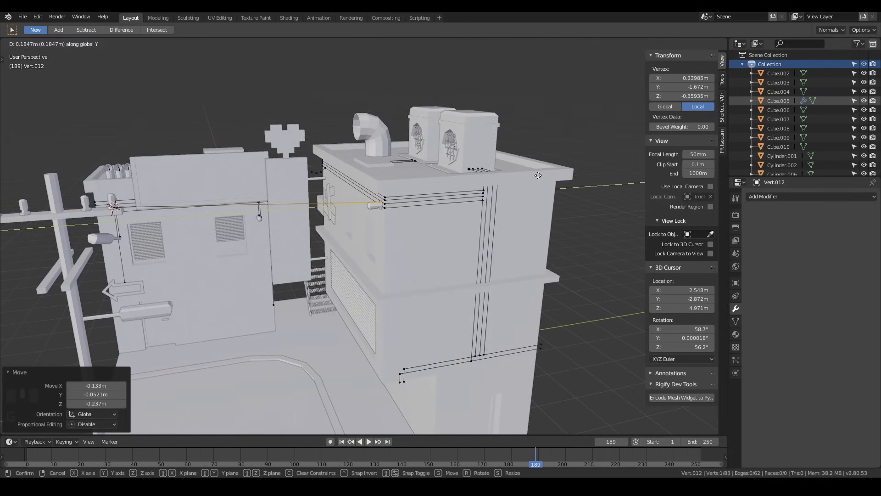
click(538, 175)
middle_drag(349, 205, 379, 227)
scroll(379, 227, down, 1)
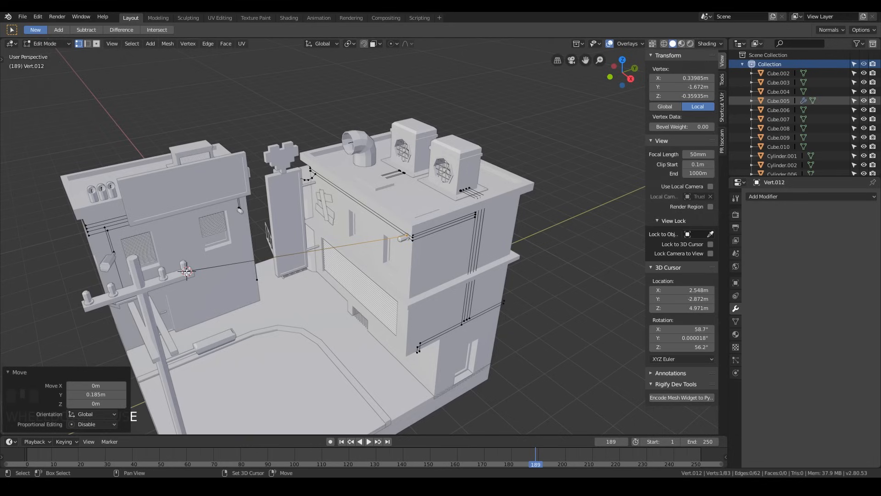
- Select both ends of the hanging cable and divide it with a loop cut of 7 cuts
shift+click(187, 271)
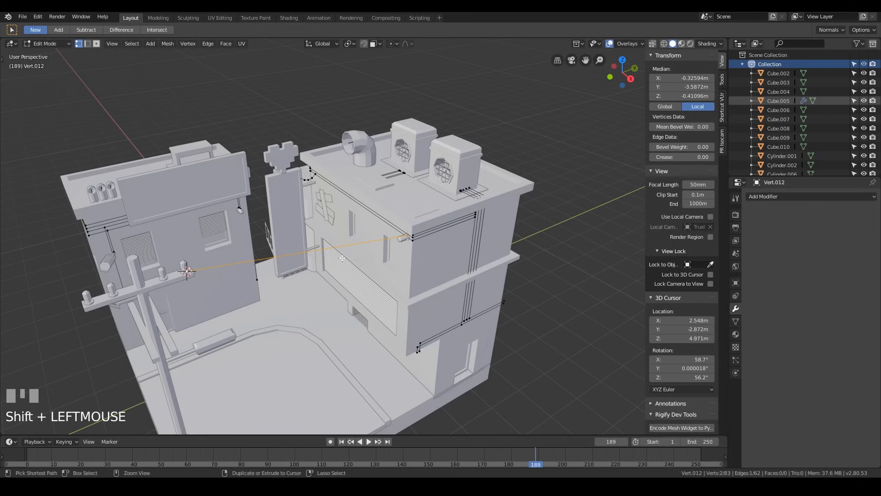
key(ctrl+r)
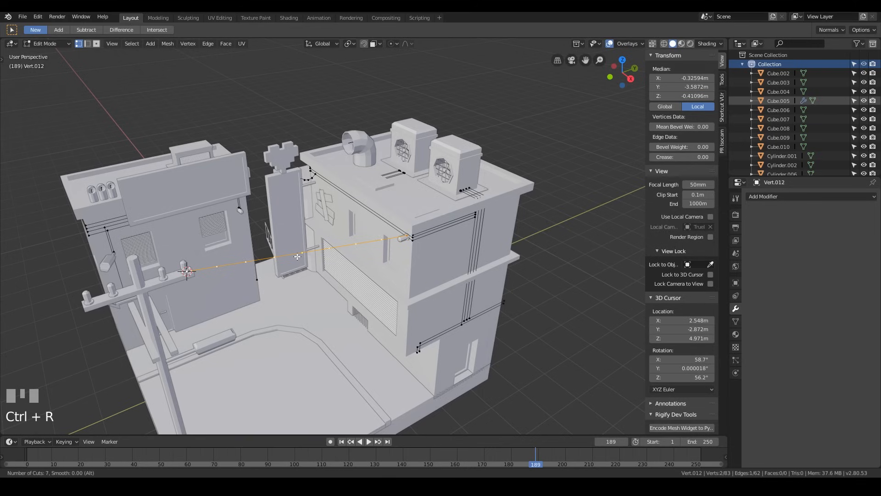
- Divide the straight cable between pole and building with seven loop cuts, select its middle vertex and enable proportional editing
click(297, 257)
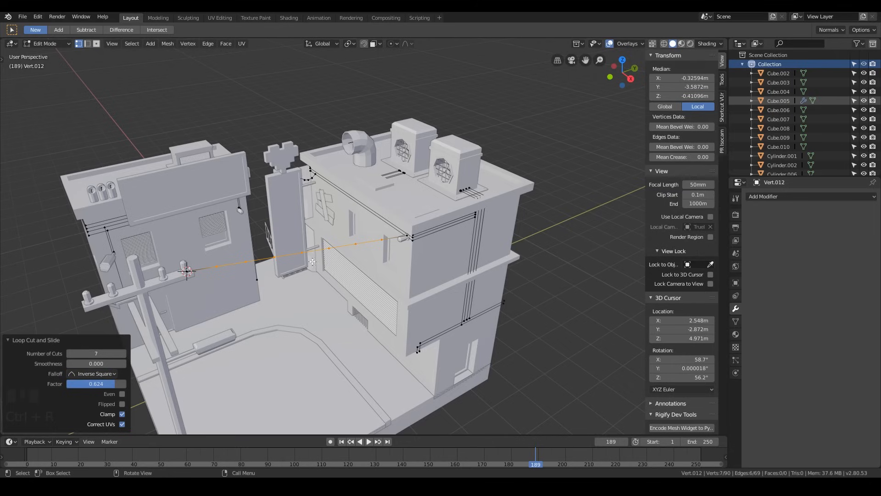
drag(301, 256, 299, 255)
click(300, 252)
middle_drag(408, 264, 414, 264)
key(o)
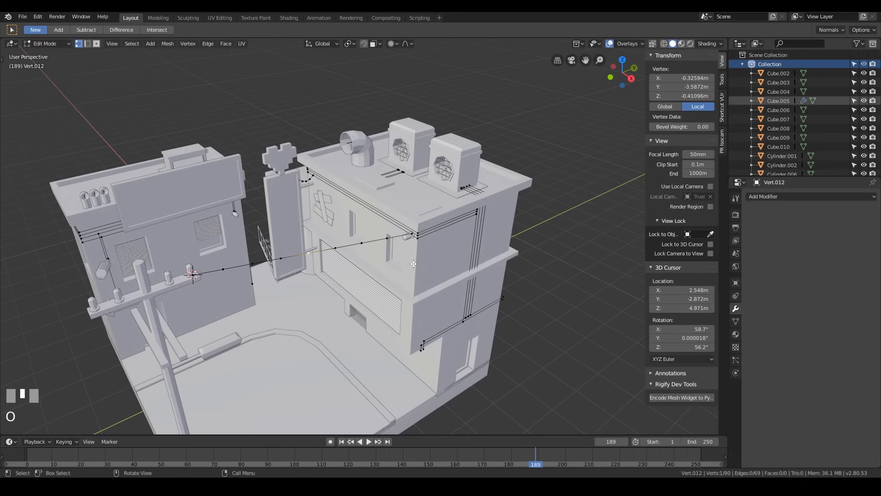
shift+middle_drag(426, 228, 418, 226)
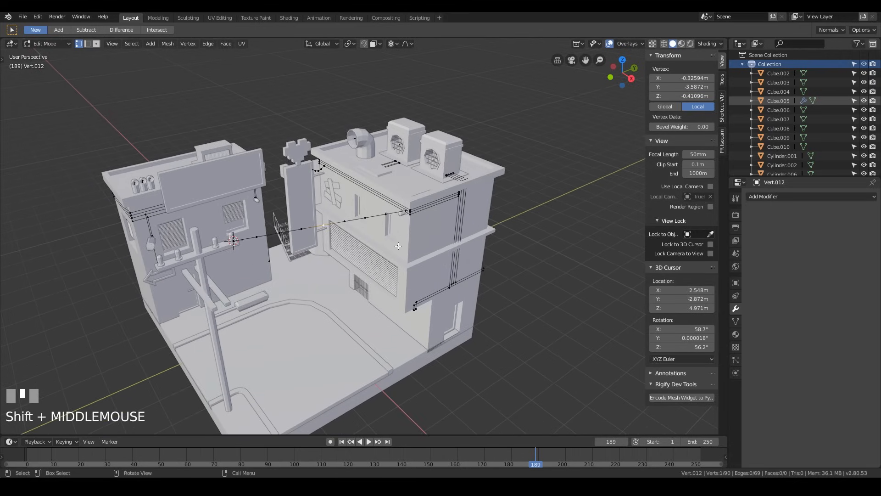
- Try sagging the cable by lowering its middle vertex along Z with proportional editing, and undo the move
key(g)
key(z)
scroll(395, 261, down, 5)
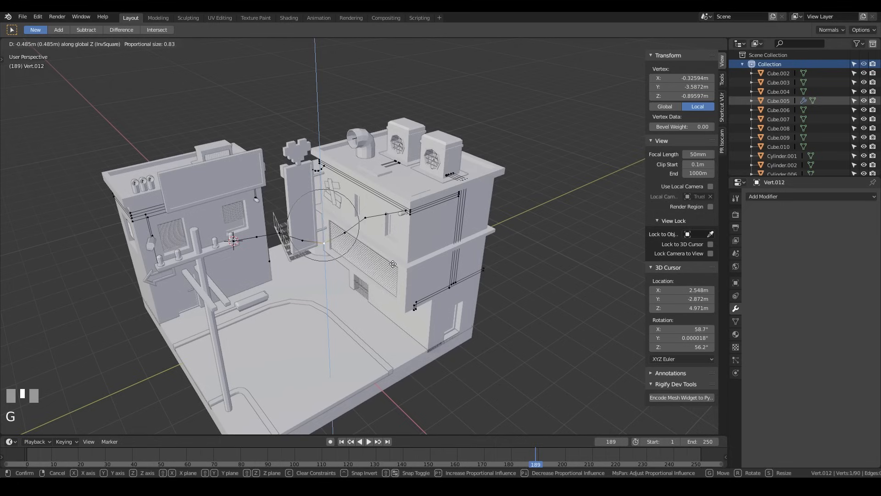
scroll(391, 280, down, 4)
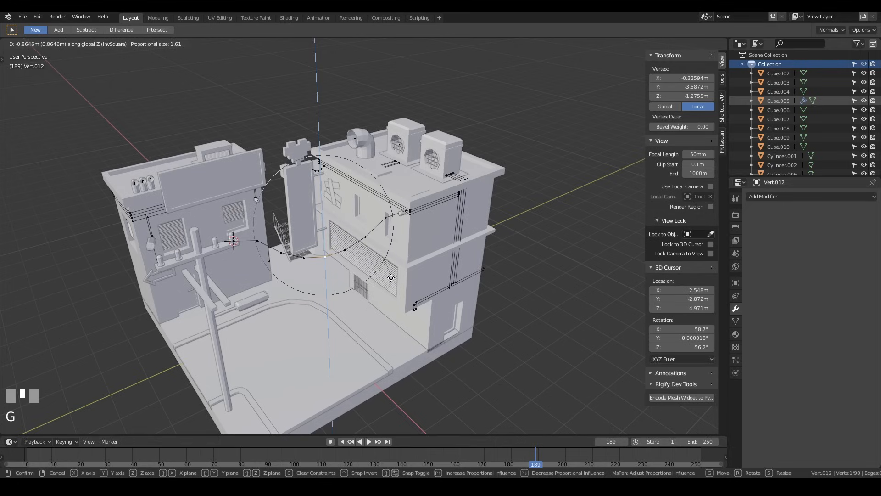
scroll(391, 289, down, 1)
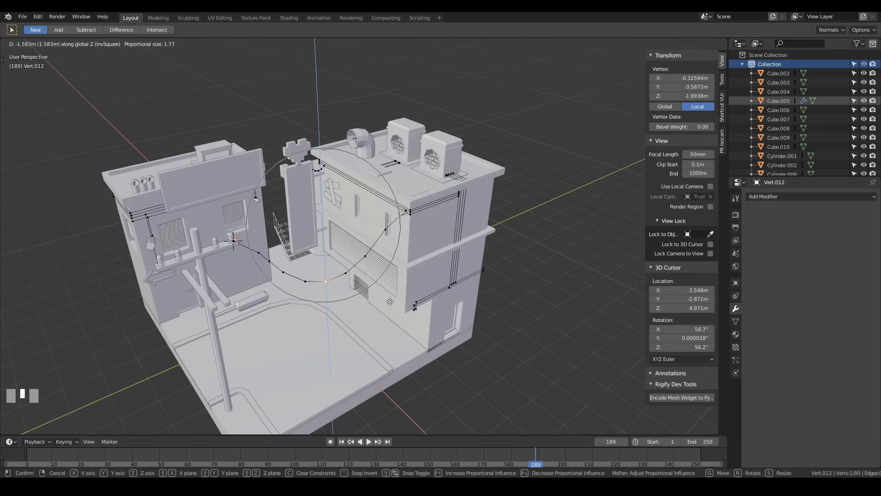
click(352, 253)
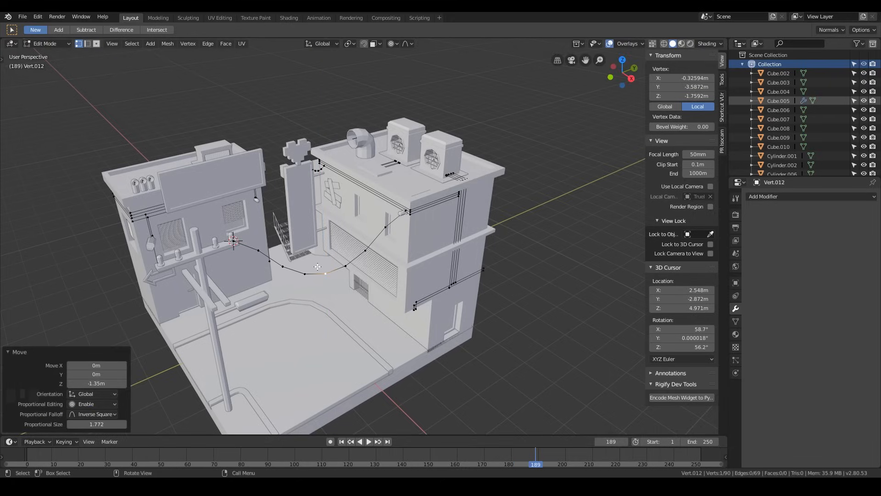
key(ctrl+z)
key(a)
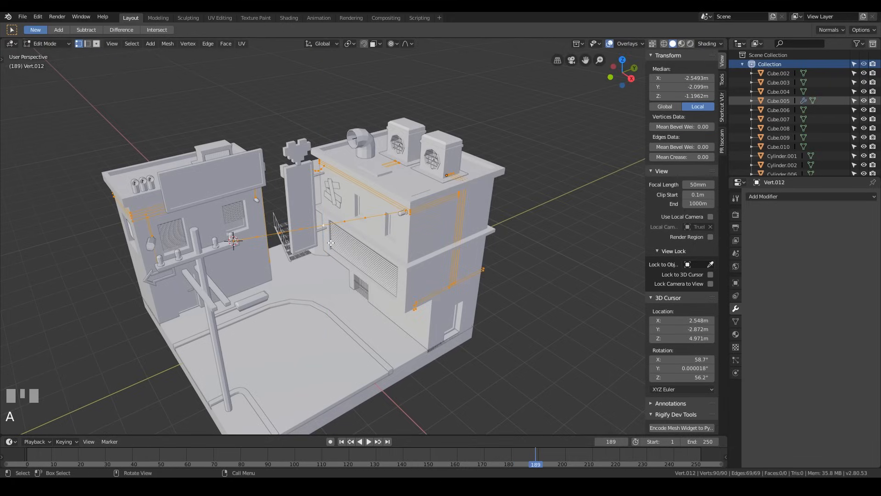
key(ctrl+z)
- Duplicate the whole straight cable in place and hide the copy
key(l)
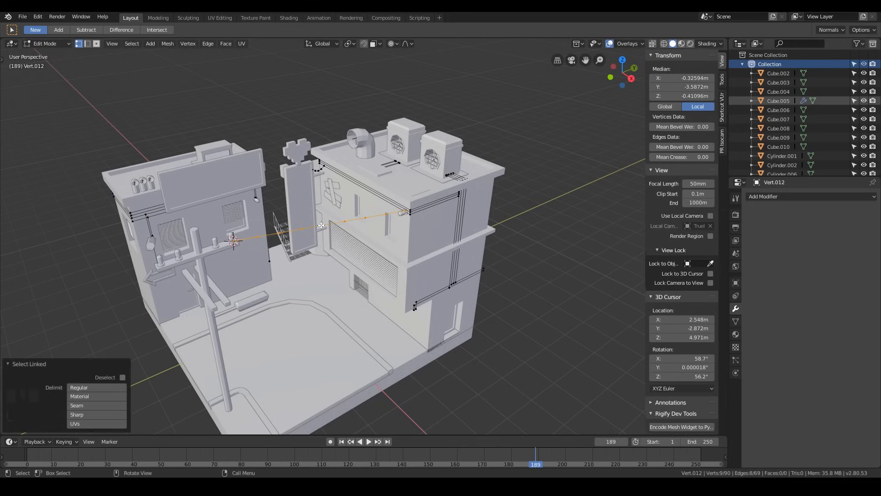
key(shift+d)
right_click(338, 231)
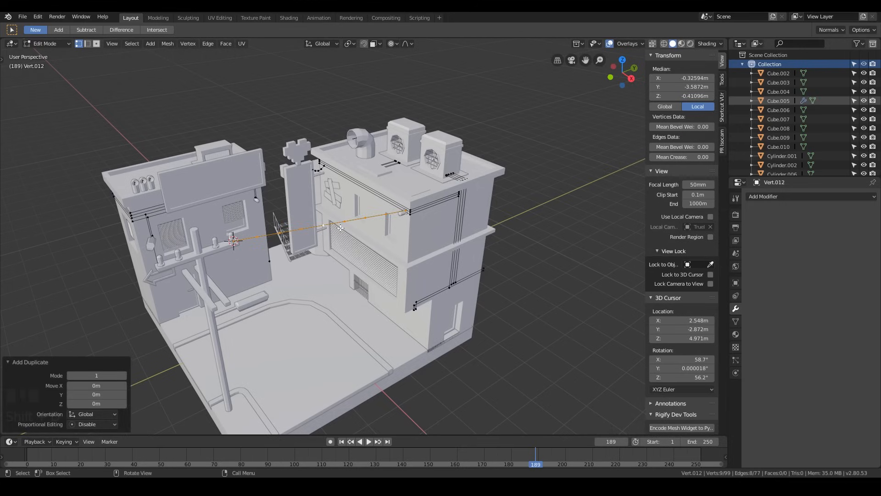
key(h)
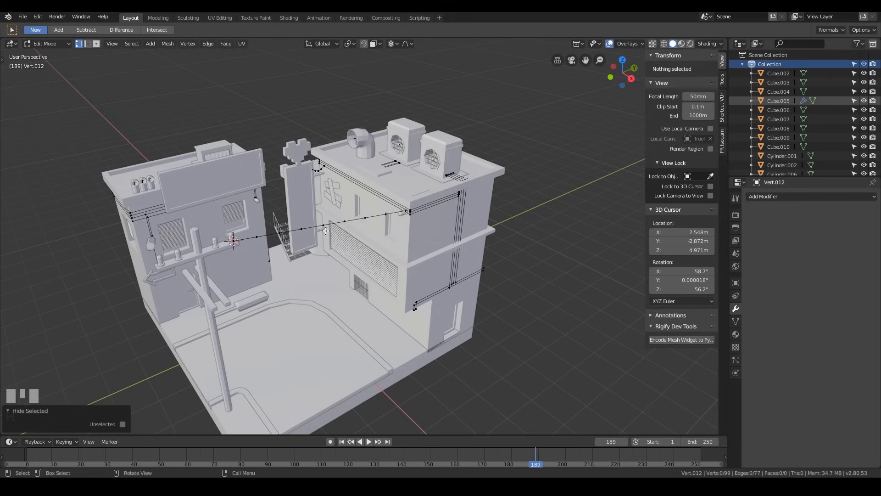
- Lower the remaining cable's middle vertex about 1.24 m along Z with proportional editing to make it sag
click(325, 225)
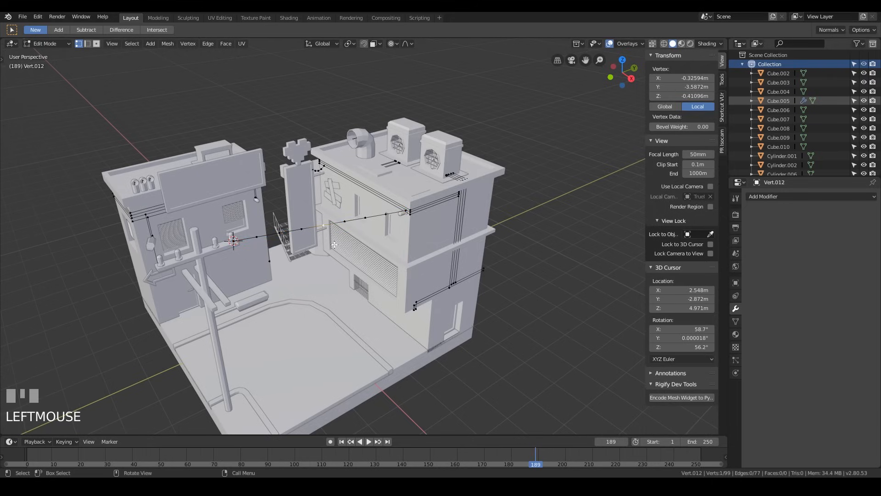
key(g)
key(z)
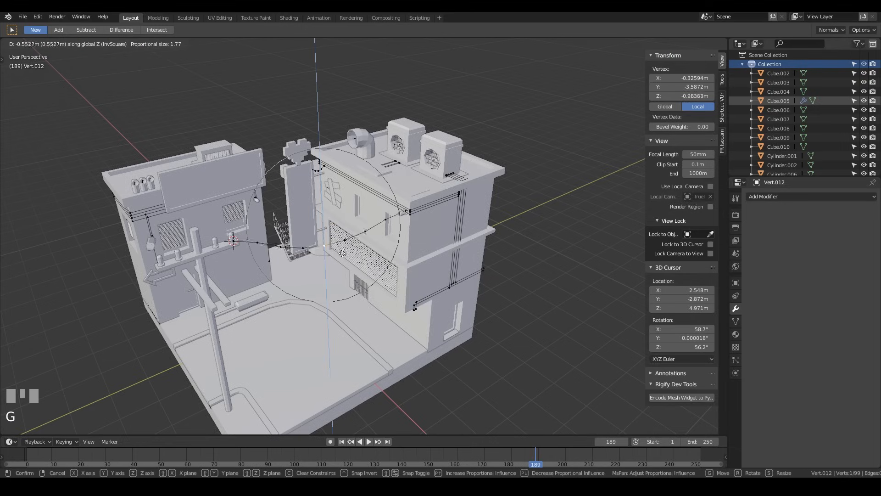
click(343, 276)
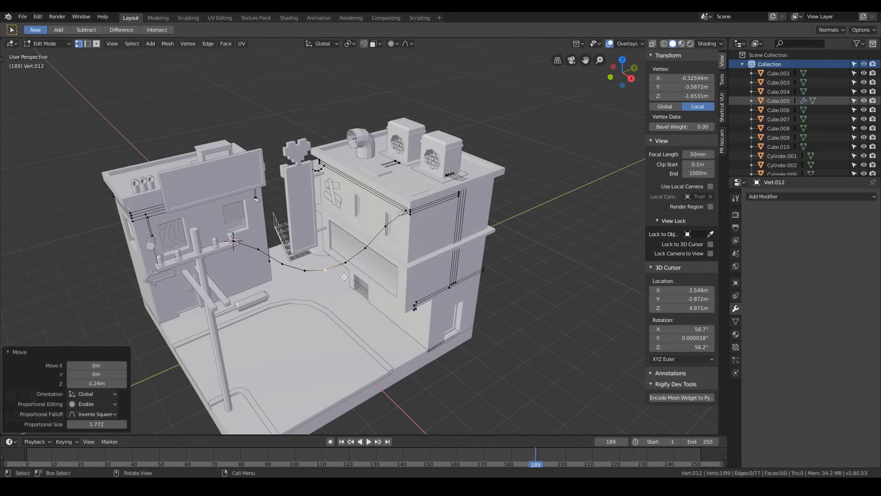
- Reveal the hidden straight cable, duplicate it in place again and hide the selected copy
key(alt+h)
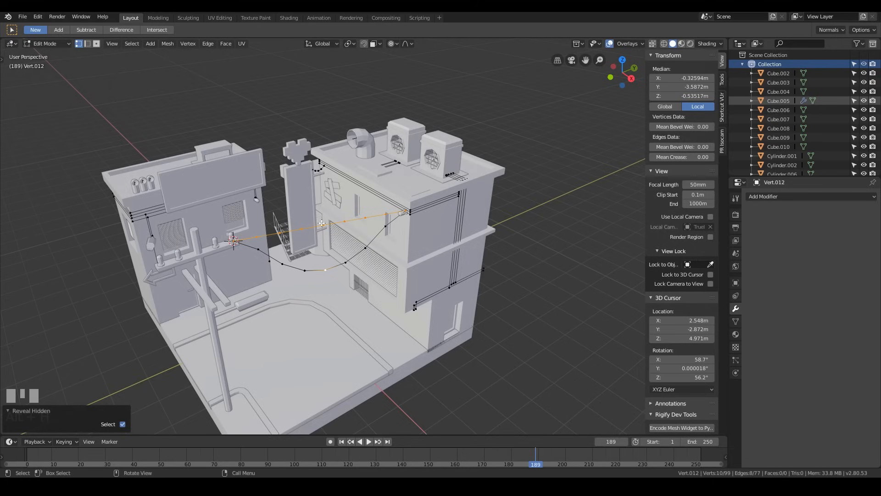
key(shift+d)
key(Return)
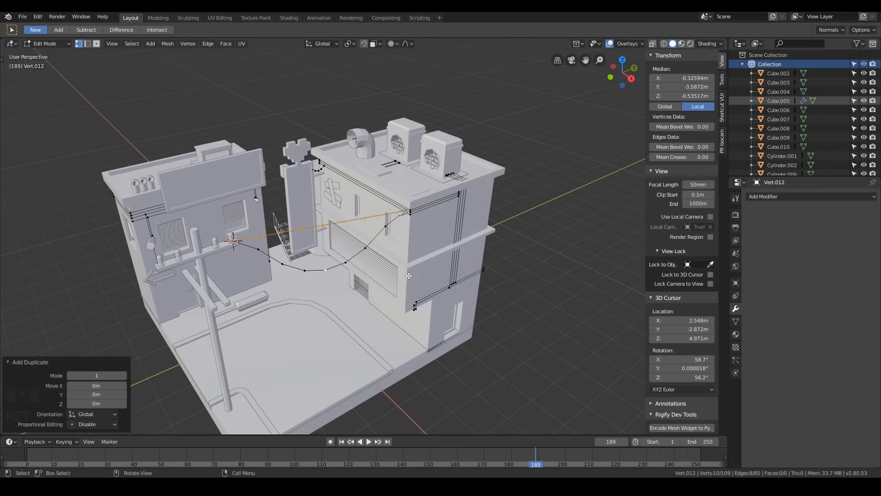
key(h)
- Sag the second cable by proportionally moving its middle vertex about 0.82 m down, and shift it about -0.35 m in X
click(323, 226)
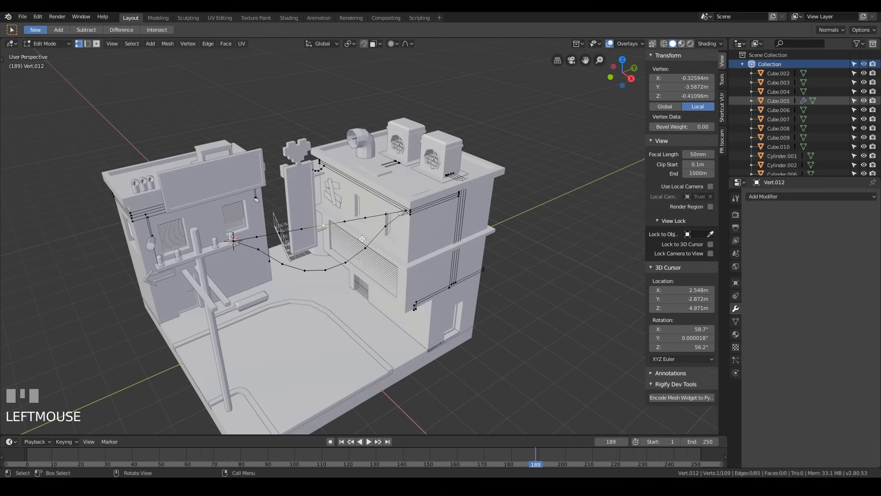
key(g)
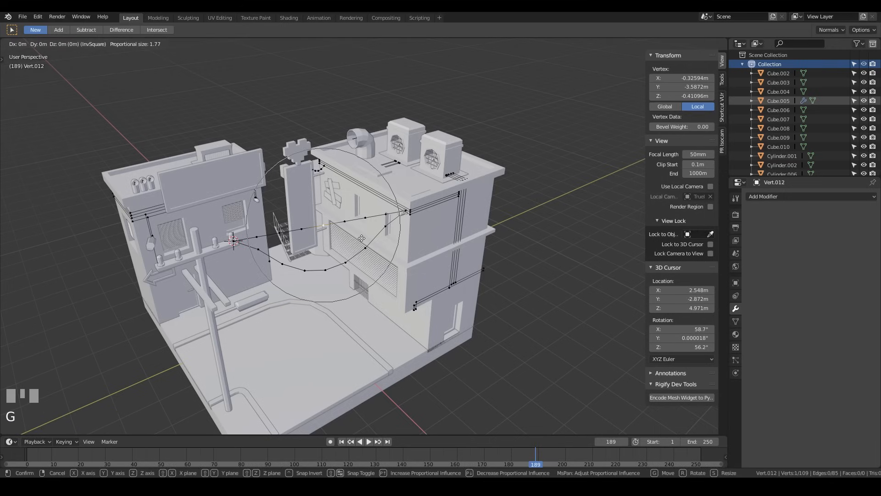
scroll(362, 248, up, 4)
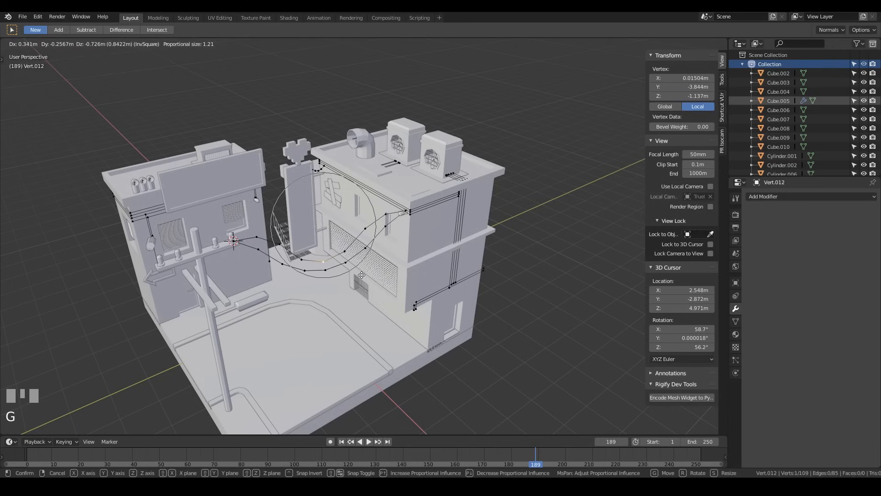
scroll(363, 272, down, 6)
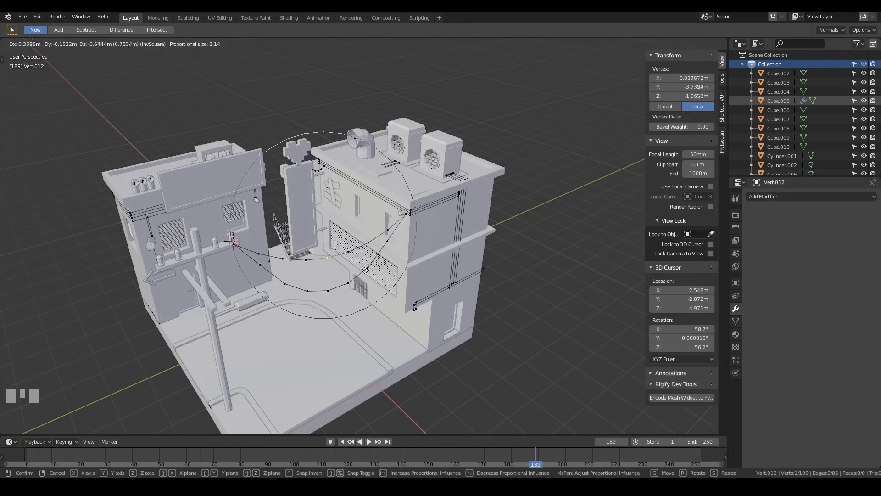
scroll(364, 270, up, 3)
scroll(364, 276, down, 2)
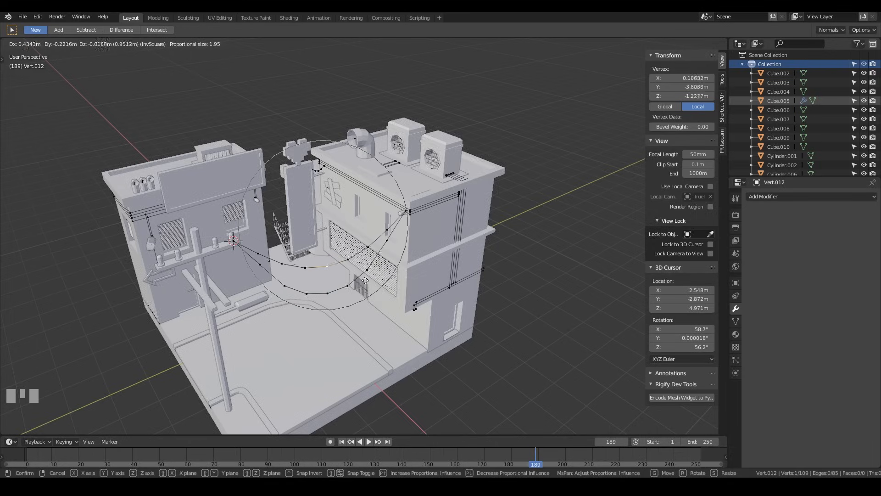
click(366, 279)
middle_drag(366, 279, 422, 252)
key(g)
click(482, 248)
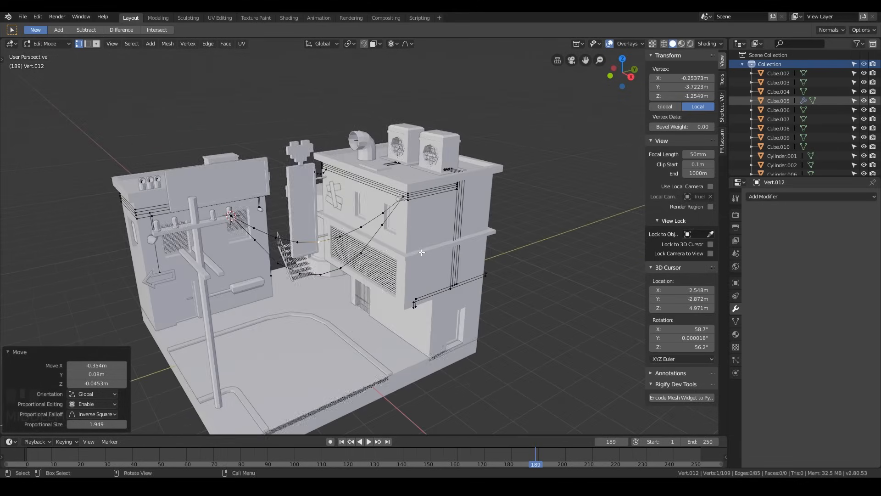
- Reveal the hidden straight cable and hide the two sagging cables
key(alt+h)
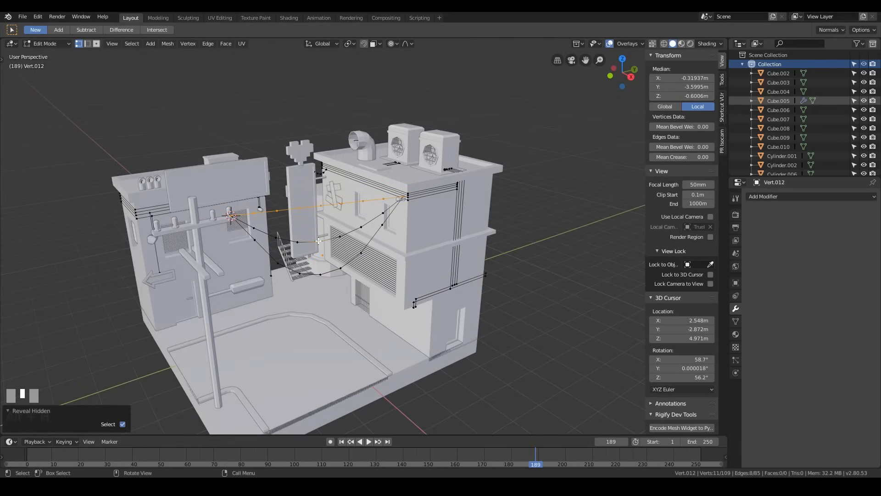
key(alt+a)
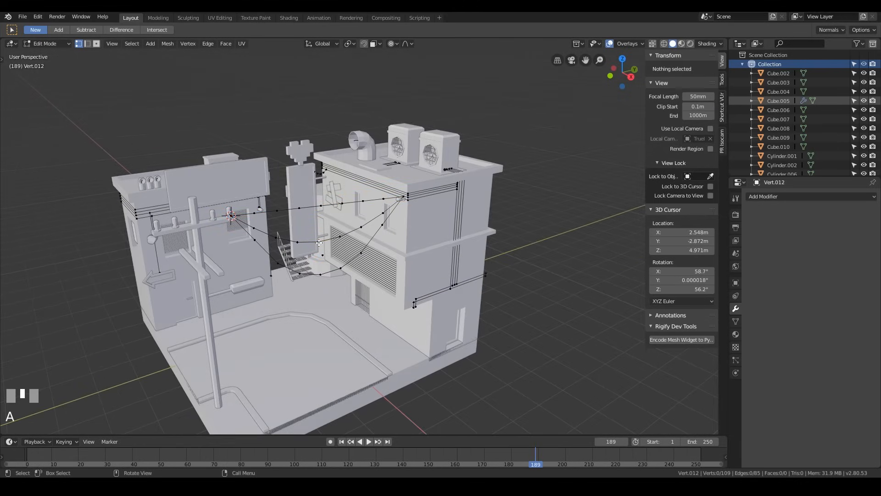
key(l)
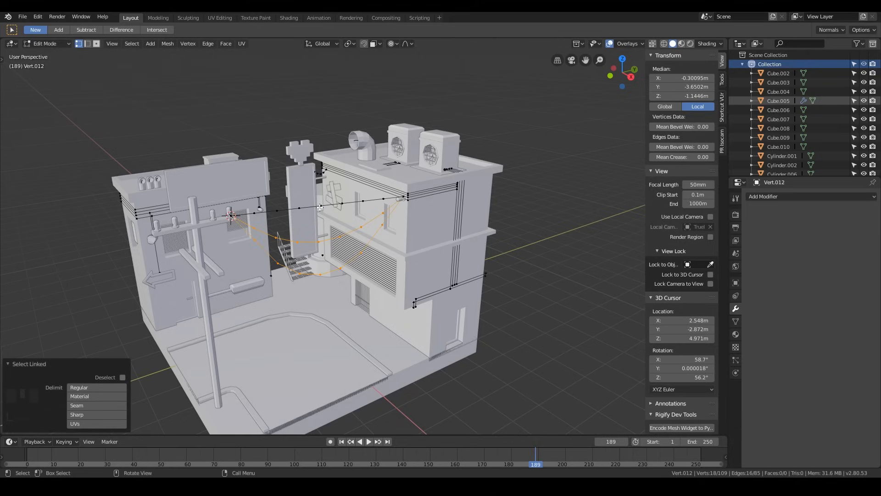
key(h)
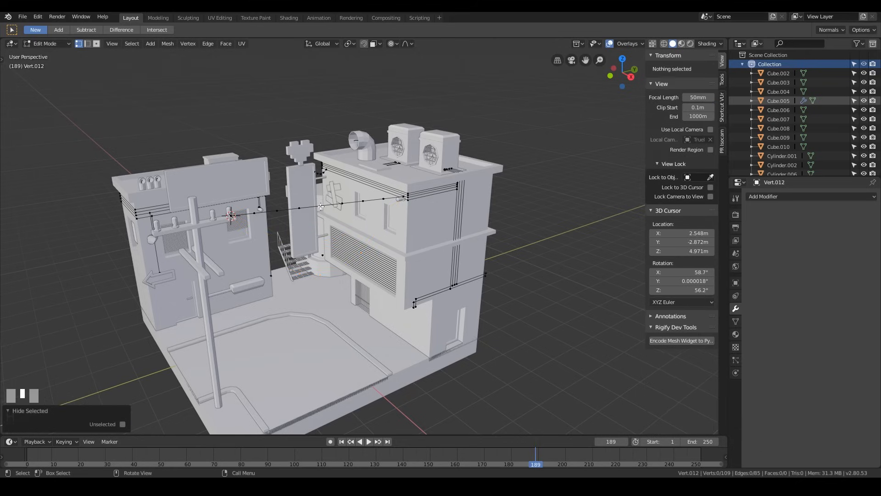
- Lower the third cable's middle vertex about 1.2 m along Z with proportional editing so it sags
click(321, 205)
key(l)
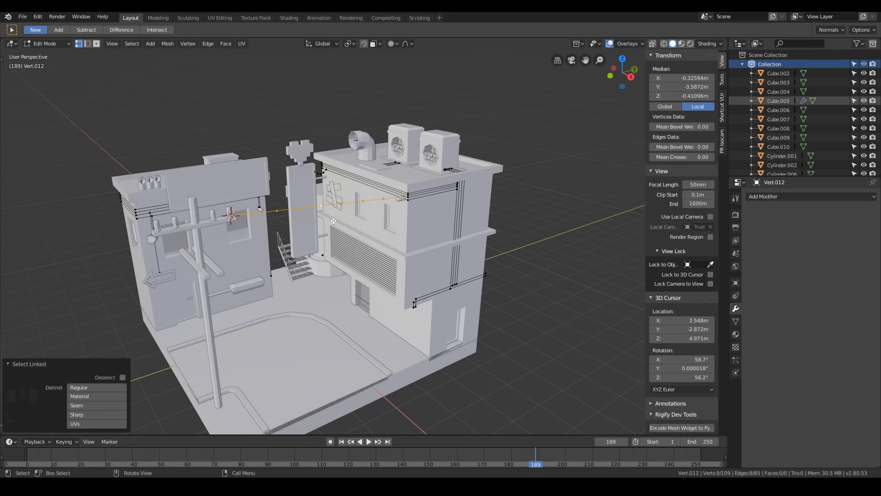
click(324, 206)
key(o)
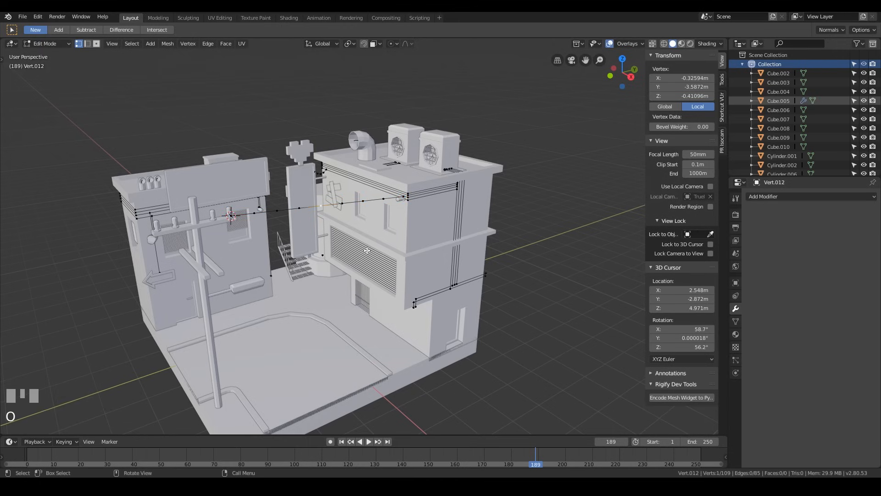
key(g)
key(z)
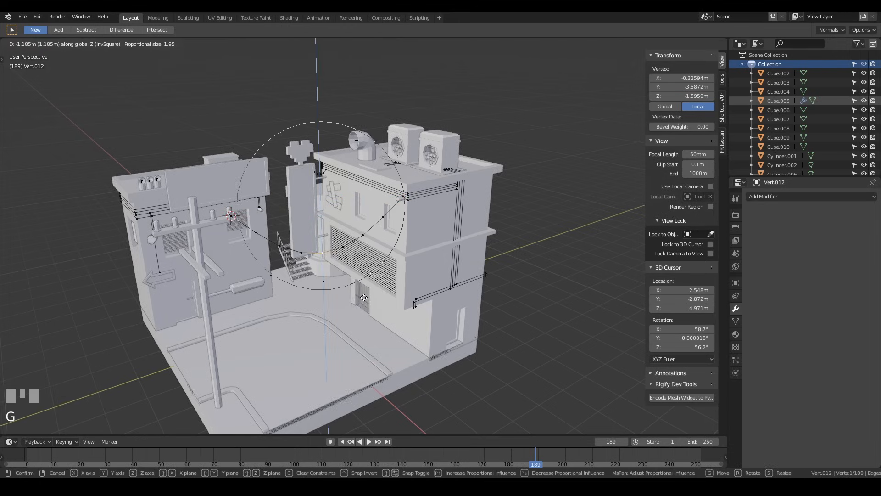
click(321, 284)
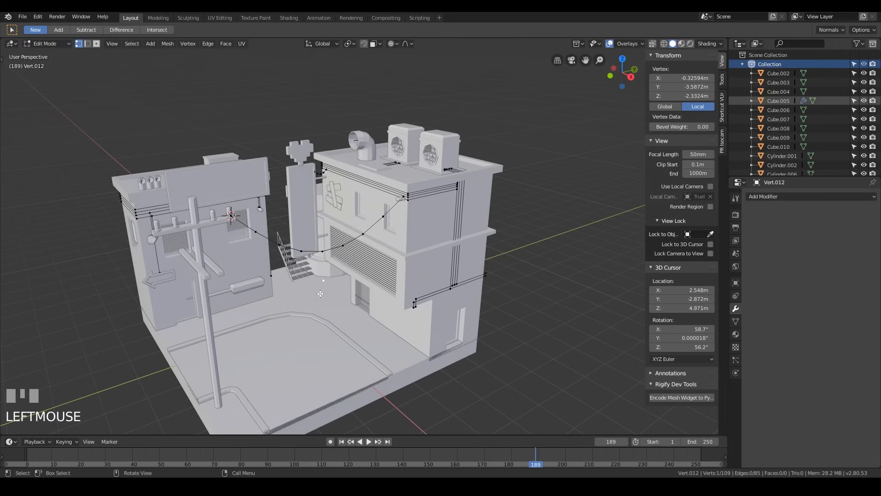
- Delete the stray loose vertex below the third sagging cable
middle_drag(320, 294, 391, 286)
scroll(391, 287, up, 3)
middle_drag(349, 342, 387, 305)
key(x)
click(369, 265)
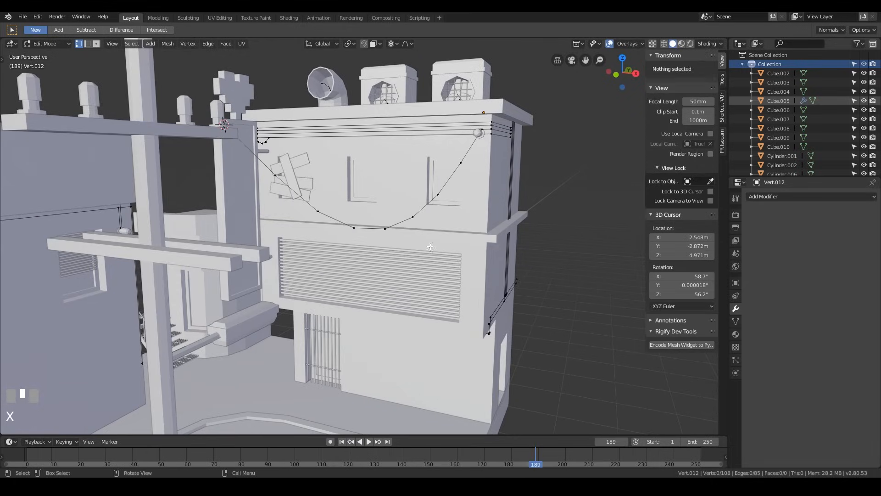
- Reveal the hidden sagging cables and return to Object Mode
middle_drag(370, 265, 238, 228)
key(alt+h)
key(Tab)
scroll(366, 236, down, 3)
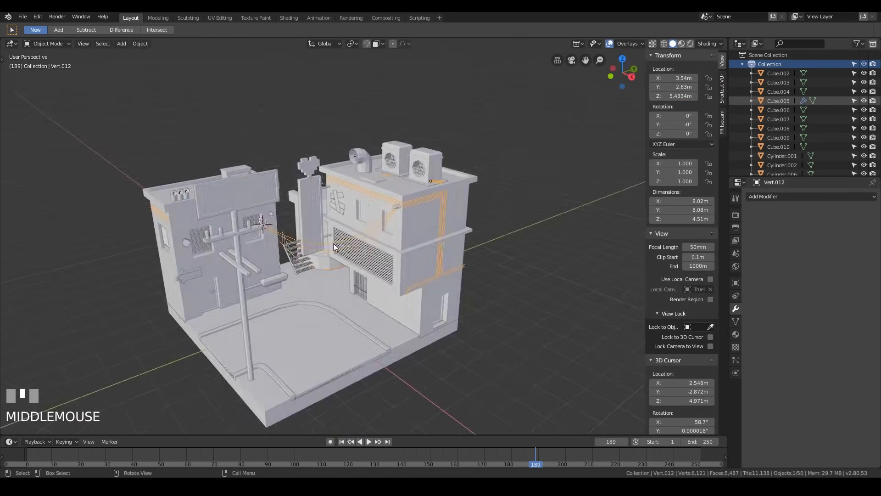
- Place the 3D cursor on the pole crossarm near the next insulator and add a new vertex there in the cable mesh
scroll(239, 228, up, 3)
shift+right_click(121, 218)
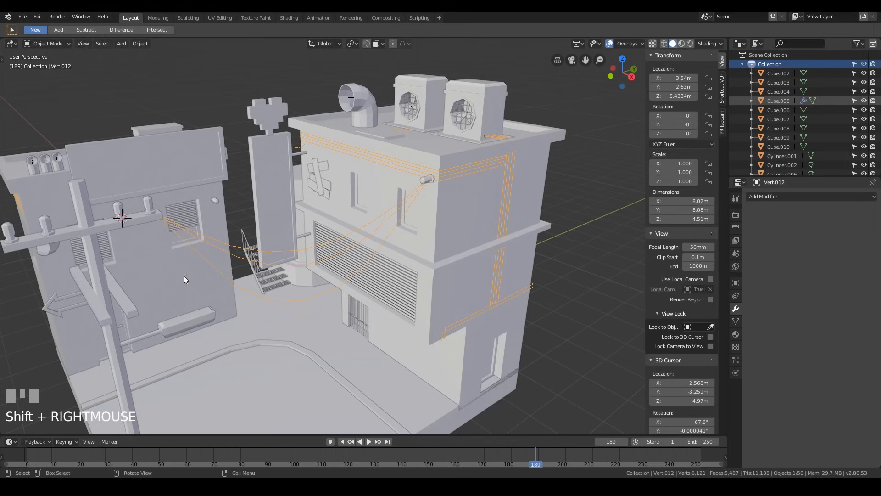
middle_drag(177, 236, 193, 242)
key(shift+a)
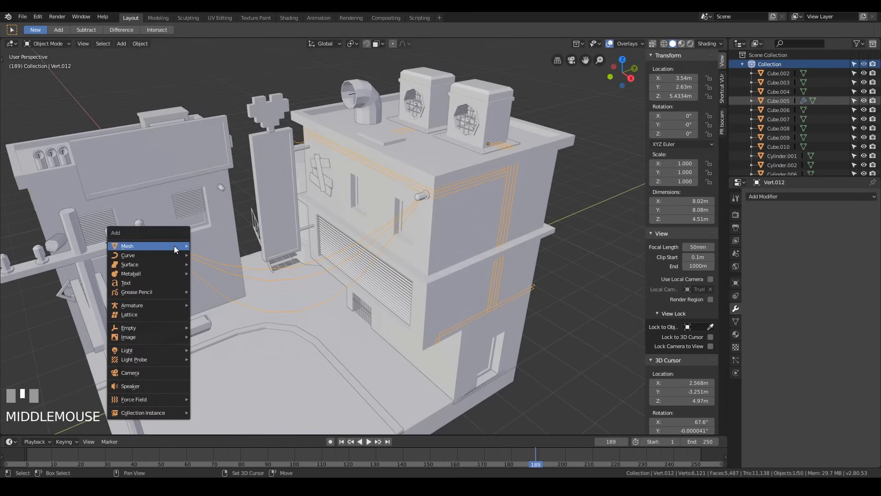
mouse_move(175, 246)
key(Tab)
key(shift+a)
click(168, 242)
- Extrude the new vertex across to the bracket on the building wall and adjust the cable's end position with proportional editing off
key(e)
click(543, 310)
middle_drag(543, 311, 488, 243)
key(g)
right_click(466, 222)
key(o)
key(g)
click(471, 222)
- Divide the new straight cable with nine evenly spaced loop cuts
key(ctrl+r)
scroll(288, 229, up, 6)
click(288, 229)
- Select the three earlier sagging cables and hide them
key(a)
key(a)
key(l)
key(l)
key(l)
key(h)
- Turn on proportional editing and lower the straight cable's middle vertex about 1.15 m along Z with an influence size of about 2.14
click(282, 224)
middle_drag(364, 260, 370, 257)
key(g)
key(z)
right_click(370, 258)
key(o)
key(g)
key(z)
scroll(329, 320, down, 1)
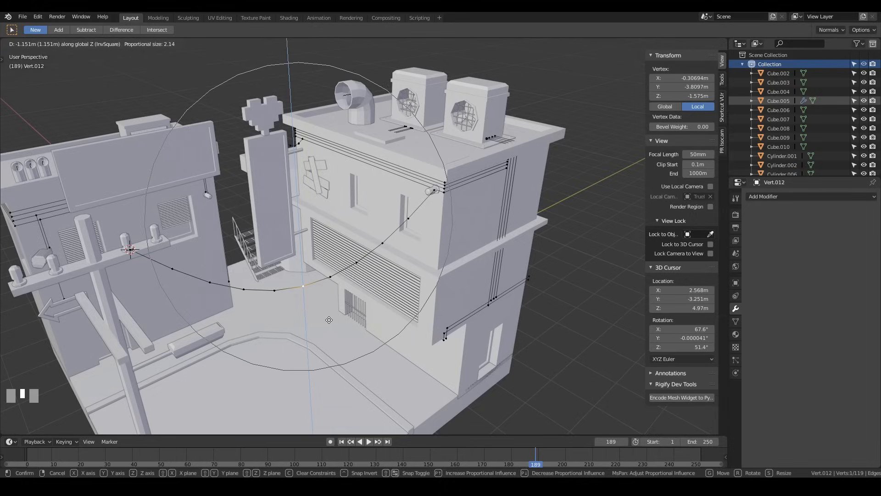
click(329, 320)
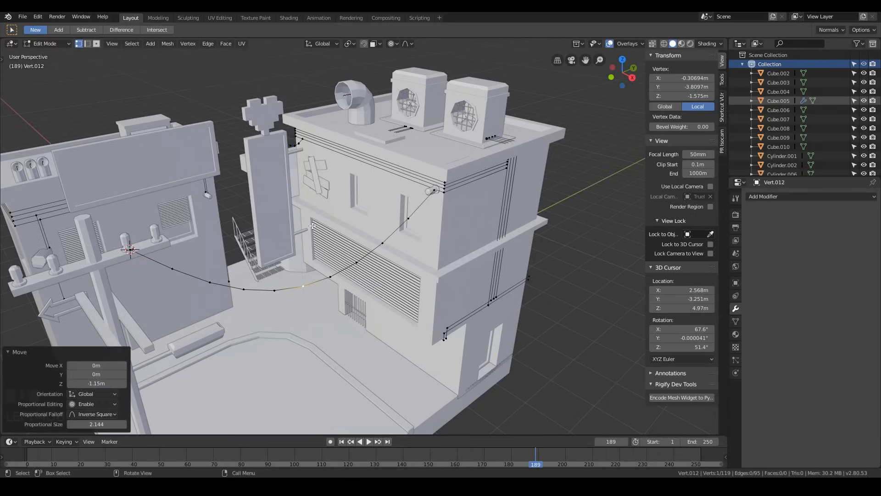
- Duplicate the sagging cable in place and raise one copy's middle vertex along Z for a shallower sag
key(l)
key(shift+d)
right_click(290, 289)
click(303, 289)
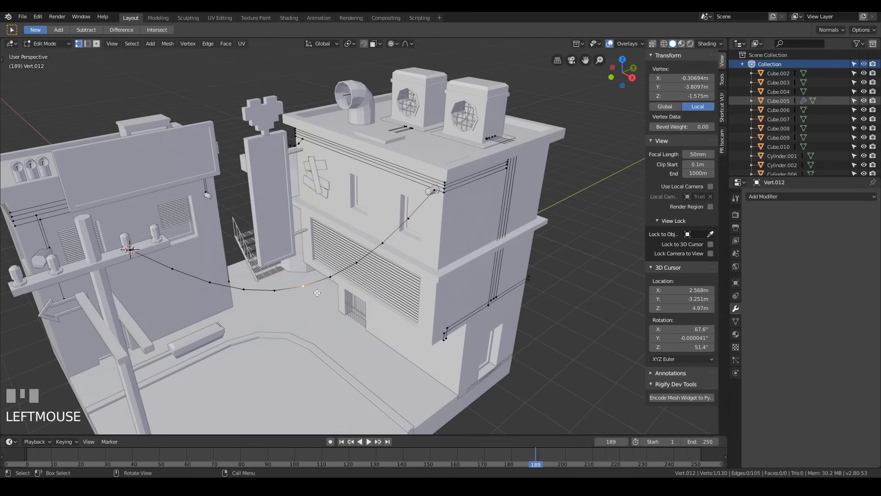
key(g)
key(z)
click(326, 253)
- Reveal the hidden cables in the cable mesh
key(Tab)
key(Tab)
key(alt+h)
- Place the 3D cursor on the next insulator of the pole crossarm and add a new vertex there in the cable mesh
middle_drag(325, 253, 115, 250)
shift+right_click(130, 168)
middle_drag(275, 205, 302, 157)
key(shift+a)
click(345, 157)
middle_drag(349, 174, 481, 279)
- Extrude the new vertex toward the smaller building and turn proportional editing off
key(e)
click(185, 216)
middle_drag(184, 217, 121, 261)
key(e)
right_click(94, 213)
key(g)
key(Escape)
key(o)
key(g)
key(Escape)
key(ctrl+z)
key(g)
click(394, 87)
key(ctrl+z)
key(ctrl+z)
- Move the new cable's free end to the smaller building's wall, adjusting its height along Z
key(g)
click(441, 431)
middle_drag(440, 431, 229, 307)
key(g)
key(z)
click(352, 296)
key(g)
click(579, 261)
middle_drag(579, 261, 376, 223)
- Align the cable's free end with the smaller building's wall in top wireframe view and correct its height in front view
key(KP_7)
key(z)
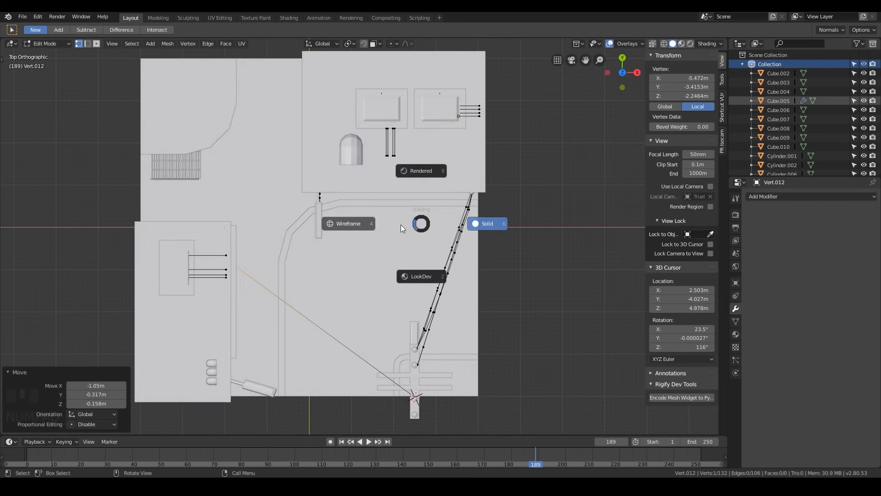
click(348, 223)
scroll(217, 266, up, 4)
shift+middle_drag(217, 266, 388, 260)
key(g)
click(350, 231)
middle_drag(351, 230, 350, 263)
key(KP_1)
key(g)
key(z)
click(505, 200)
- Divide the new straight cable with seven evenly spaced loop cuts and select its middle vertex
scroll(505, 201, down, 6)
middle_drag(506, 200, 413, 215)
key(ctrl+r)
click(321, 223)
click(410, 215)
- Try to lower the divided cable's middle vertex along Z while the other cables are still visible
key(g)
key(z)
click(444, 290)
key(shift+z)
mouse_move(608, 238)
middle_down()
mouse_move(543, 239)
mouse_move(554, 254)
mouse_move(585, 234)
middle_up()
key(ctrl+z)
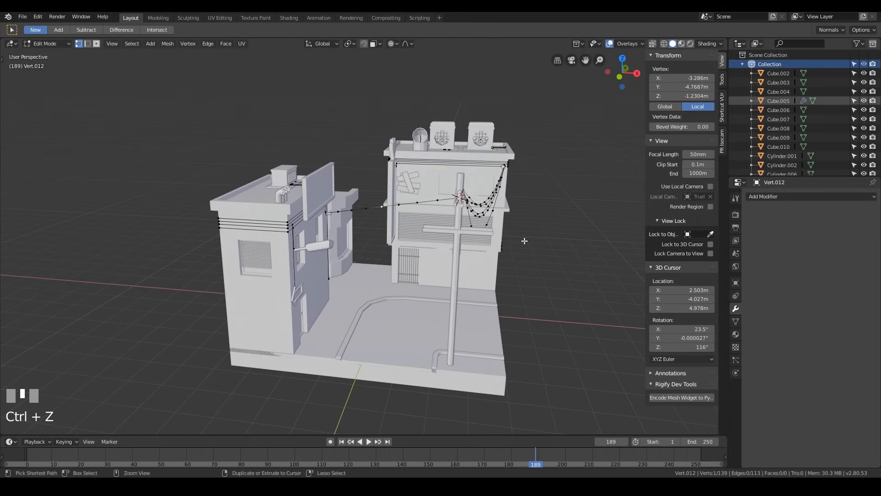
key(g)
key(z)
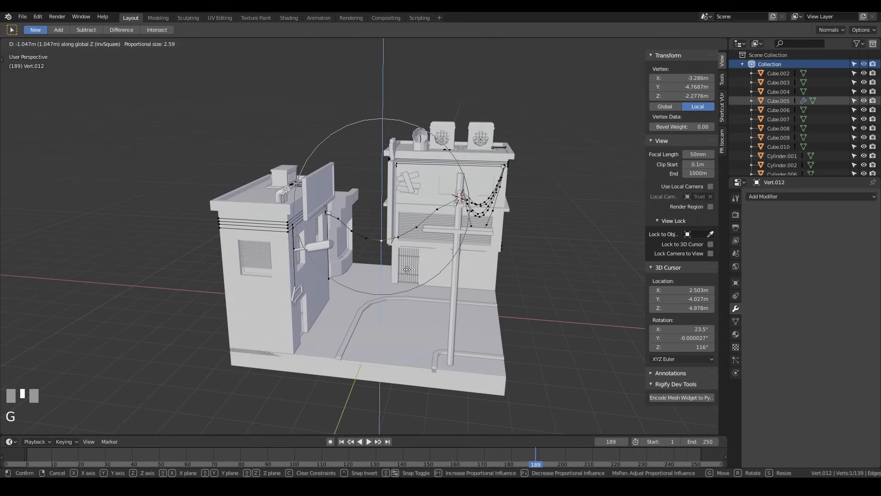
scroll(406, 267, down, 1)
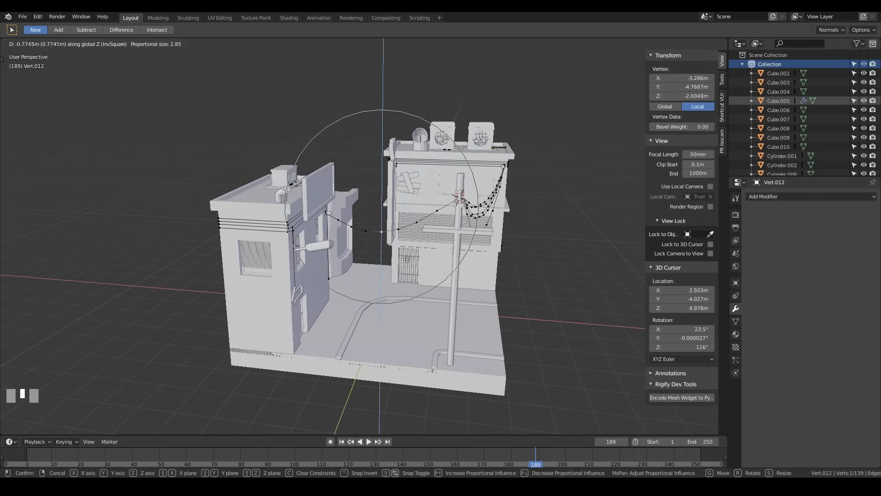
click(406, 261)
- Hide every cable in the mesh except the new one running to the smaller building
middle_drag(407, 261, 477, 268)
key(a)
key(ctrl+l)
key(shift+l)
key(h)
- Lower the new cable's middle vertex about 1.15 m along Z with proportional editing, using an influence size of about 3.14
click(317, 228)
key(g)
key(z)
click(458, 305)
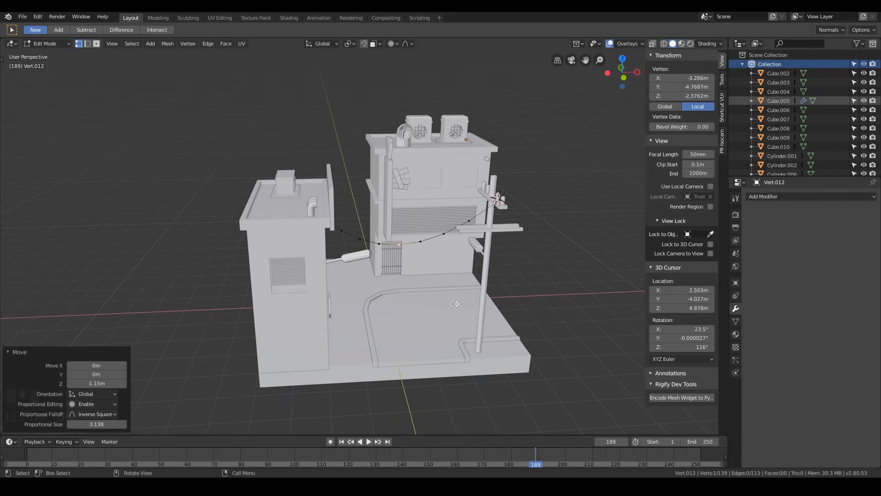
- Duplicate the sagging cable in place, hide the copy, and raise the visible cable's middle vertex slightly along Z
middle_drag(549, 267, 537, 259)
key(a)
key(shift+d)
right_click(537, 260)
key(h)
click(392, 242)
key(g)
key(z)
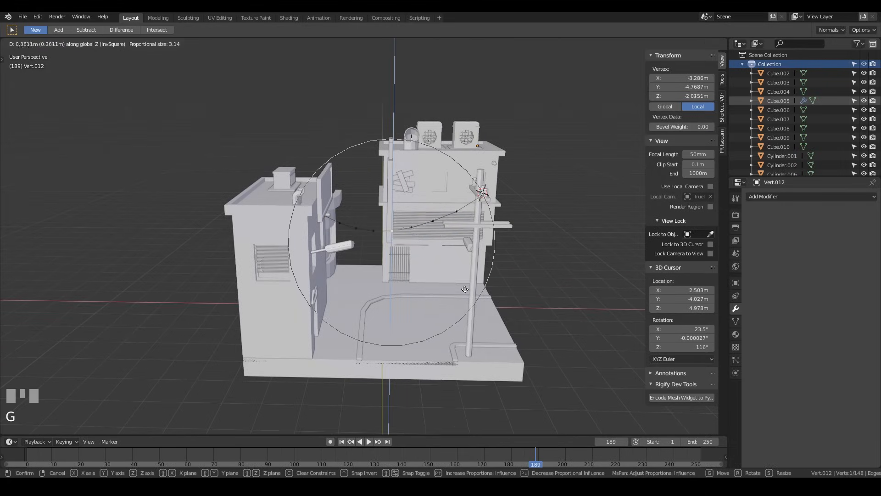
click(460, 291)
- Make and hide another in-place copy, and shift the remaining cable's middle vertex along Z to vary its sag
key(a)
key(shift+d)
right_click(435, 243)
key(h)
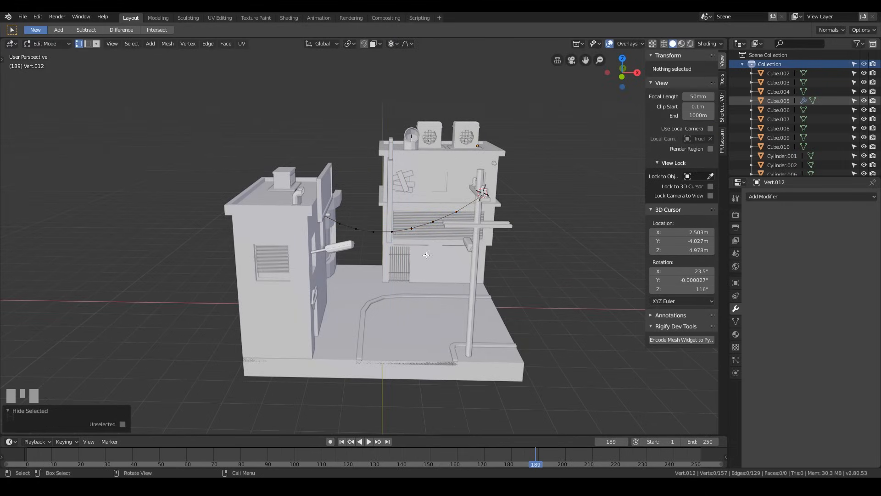
click(392, 232)
key(g)
key(z)
click(449, 250)
- Reveal all hidden cables and check them through the camera and from around the utility pole
middle_drag(449, 251, 478, 227)
key(alt+h)
scroll(479, 226, down, 4)
scroll(479, 227, up, 4)
key(KP_0)
scroll(478, 275, down, 4)
shift+middle_drag(478, 282, 445, 207)
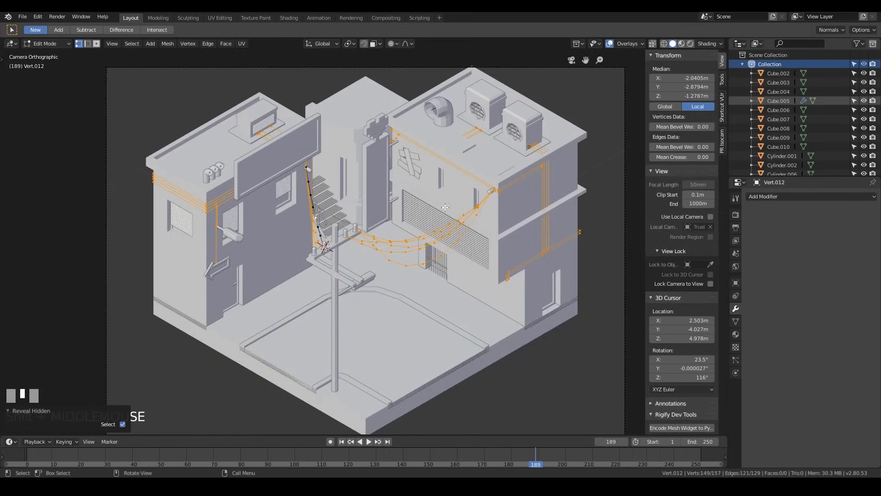
scroll(461, 203, down, 1)
middle_drag(360, 266, 388, 223)
scroll(404, 238, up, 7)
middle_drag(294, 207, 250, 177)
scroll(255, 188, up, 1)
shift+middle_drag(262, 202, 286, 211)
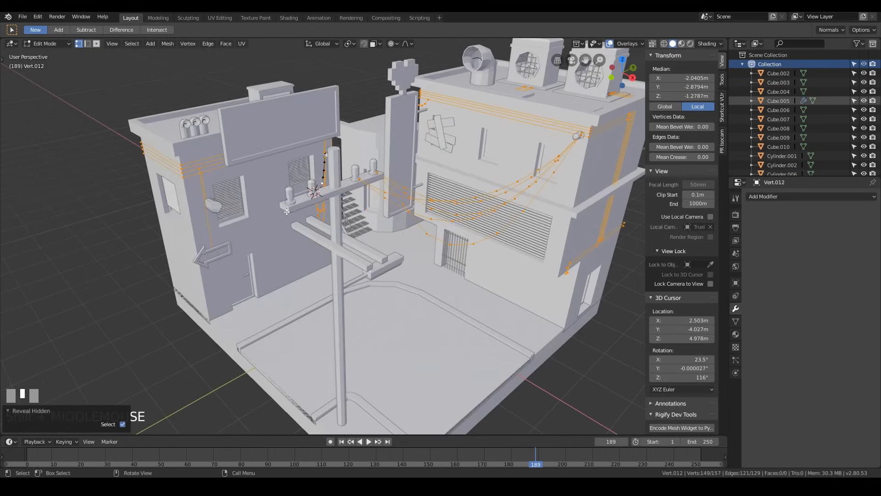
- Hide the finished cables, add a vertex at the pole's outer insulator, and extrude it along Y to an insulator across the pole
key(h)
shift+right_click(290, 204)
key(shift+a)
mouse_move(321, 209)
click(390, 210)
middle_drag(297, 175, 274, 179)
key(e)
key(y)
click(357, 166)
key(ctrl+r)
scroll(235, 174, up, 5)
click(235, 175)
click(235, 175)
key(g)
key(z)
scroll(268, 248, down, 2)
key(Escape)
key(ctrl+z)
- Subdivide the new cable with nine cuts and lower its middle vertex 0.744 m along Z with proportional editing
key(ctrl+r)
scroll(243, 176, up, 8)
click(243, 176)
click(243, 177)
key(g)
key(z)
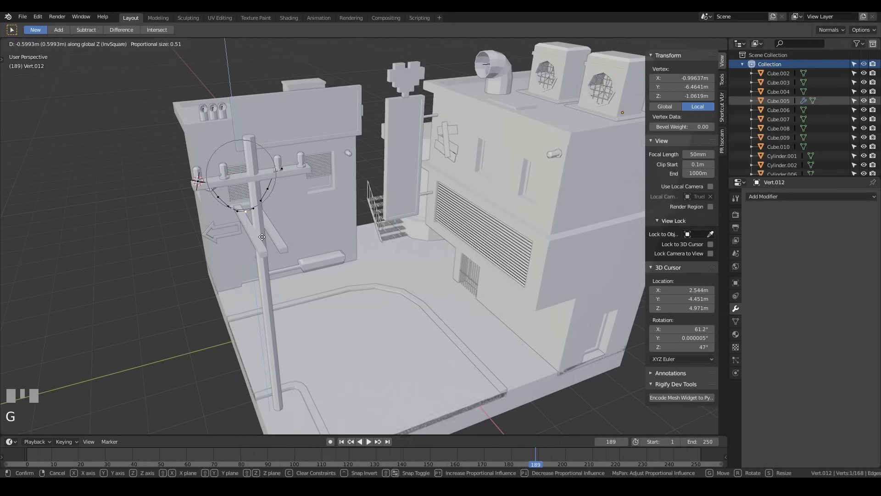
click(253, 246)
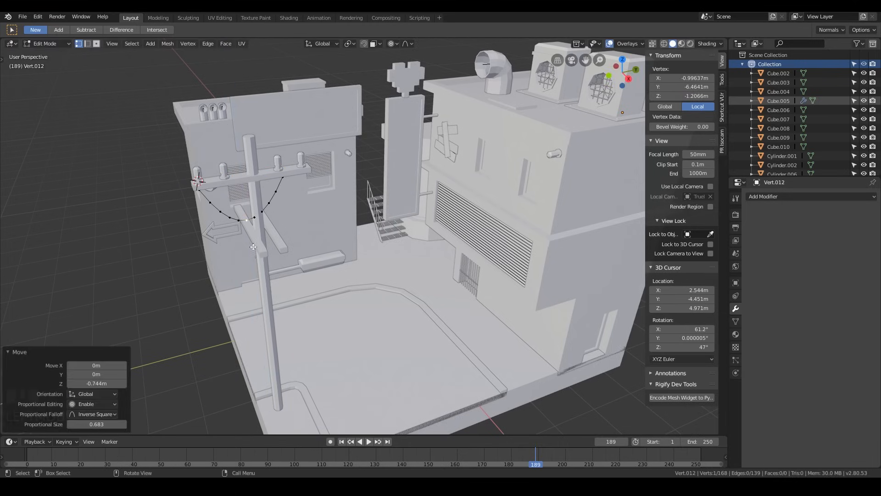
- Duplicate the sagging cable in place, hide the copy, and lower the visible cable's middle vertex about 0.58 m further along Z
key(l)
key(shift+d)
right_click(271, 203)
key(h)
click(247, 220)
key(g)
key(z)
scroll(248, 229, down, 2)
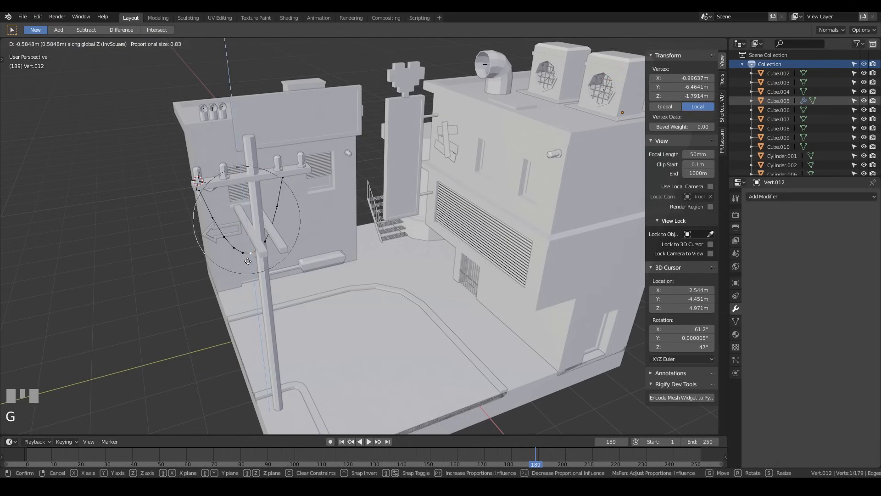
click(247, 260)
- Reveal all hidden cables and save the file
middle_drag(247, 261, 470, 191)
key(alt+h)
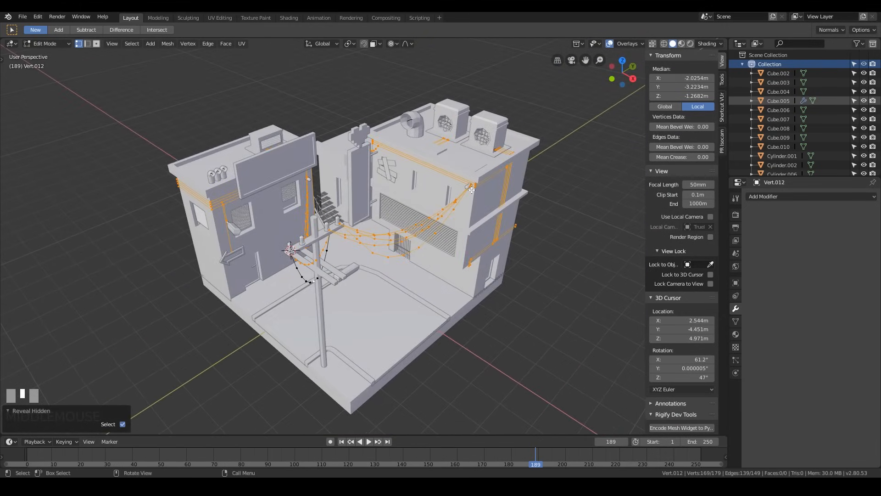
key(ctrl+s)
key(Tab)
key(Tab)
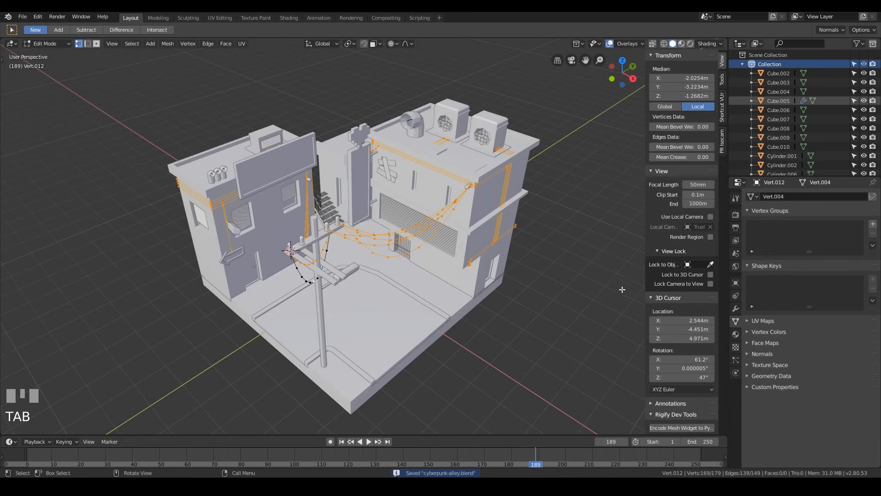
middle_drag(573, 244, 478, 223)
scroll(474, 224, down, 2)
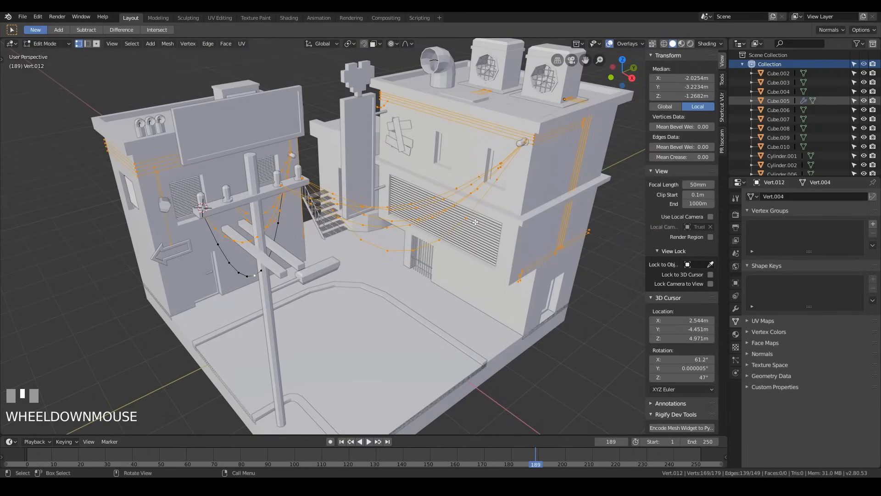
- Convert the cable mesh to a curve and give it a bevel depth of 0.01 m
key(Tab)
click(140, 44)
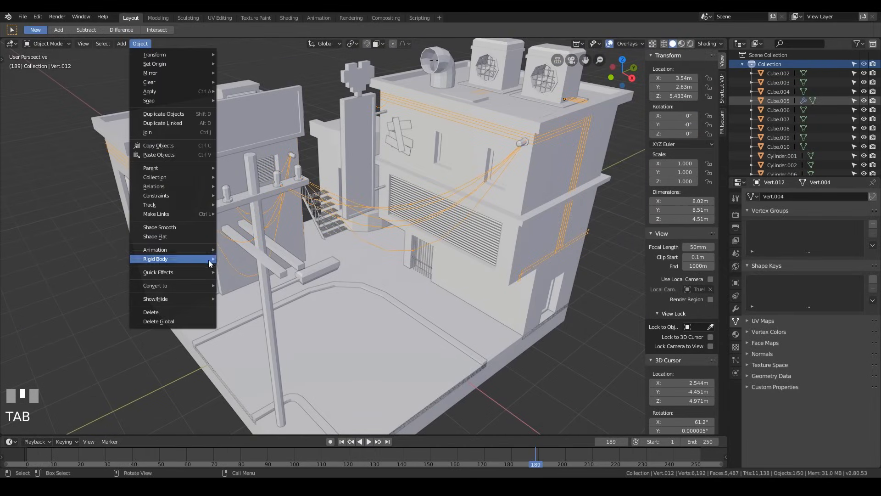
mouse_move(196, 286)
click(249, 285)
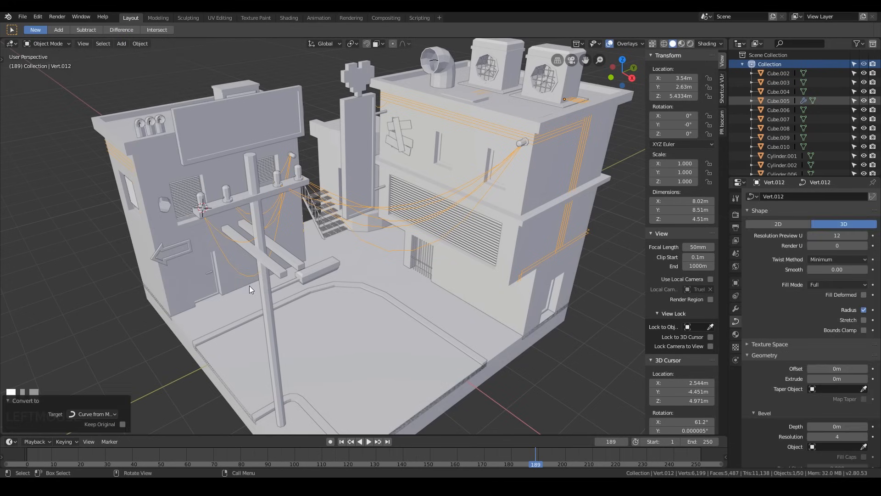
click(866, 426)
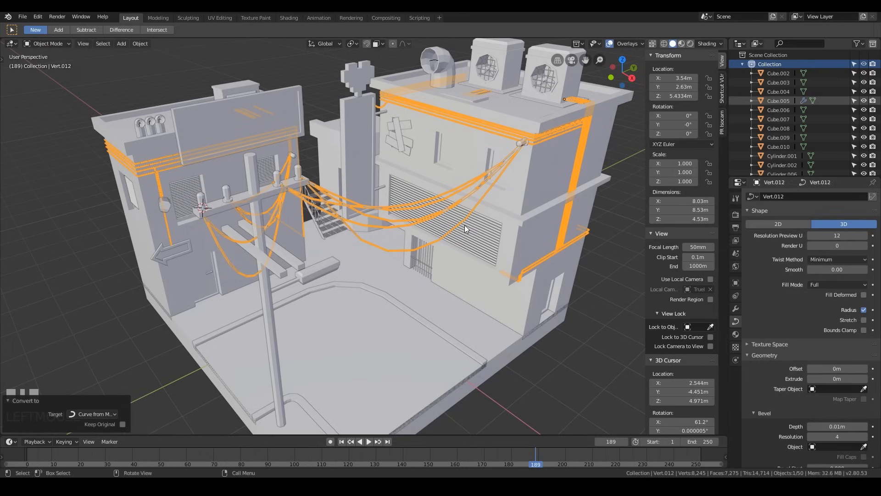
- Examine the thickened cables around both buildings and inspect the distribution of control points along their straight wall runs
click(538, 328)
middle_drag(249, 240, 290, 243)
scroll(399, 241, up, 3)
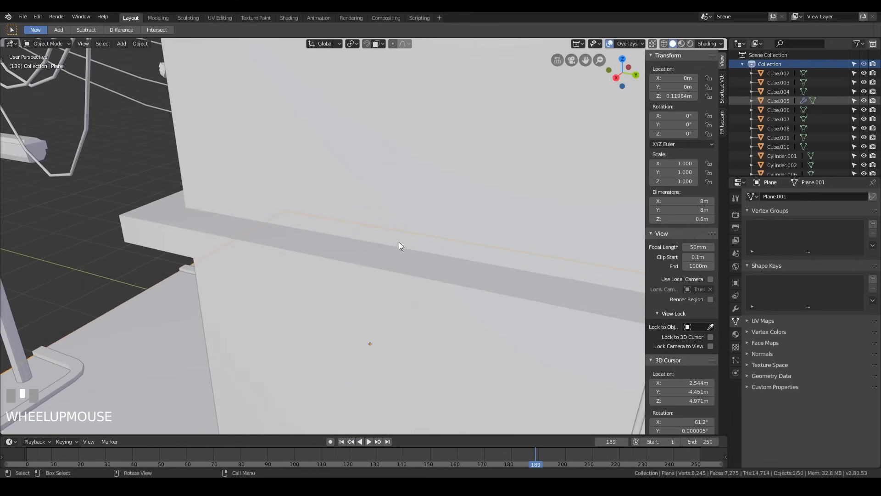
scroll(475, 200, down, 2)
middle_drag(475, 200, 496, 211)
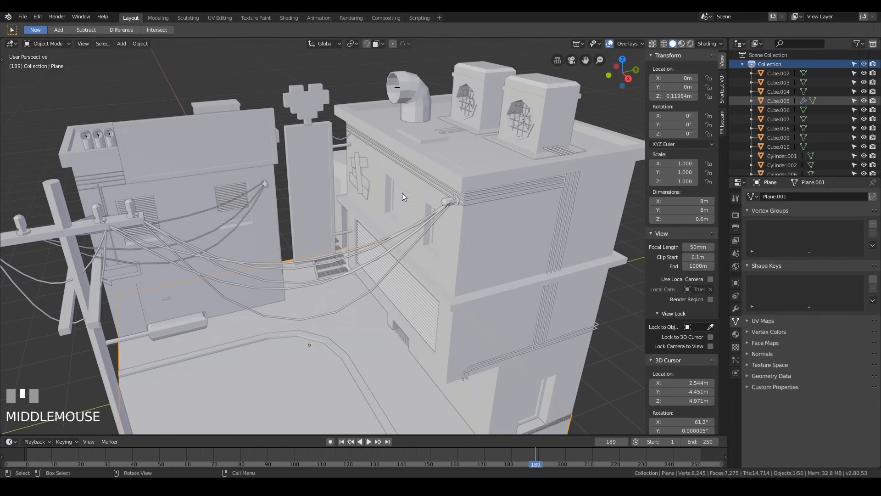
middle_drag(502, 188, 423, 134)
middle_drag(385, 191, 417, 148)
key(Tab)
key(Tab)
click(431, 159)
key(Tab)
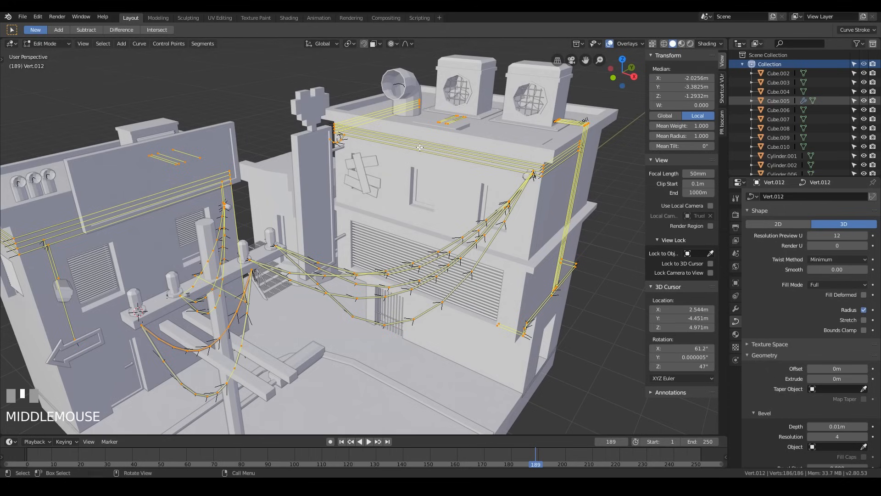
key(Tab)
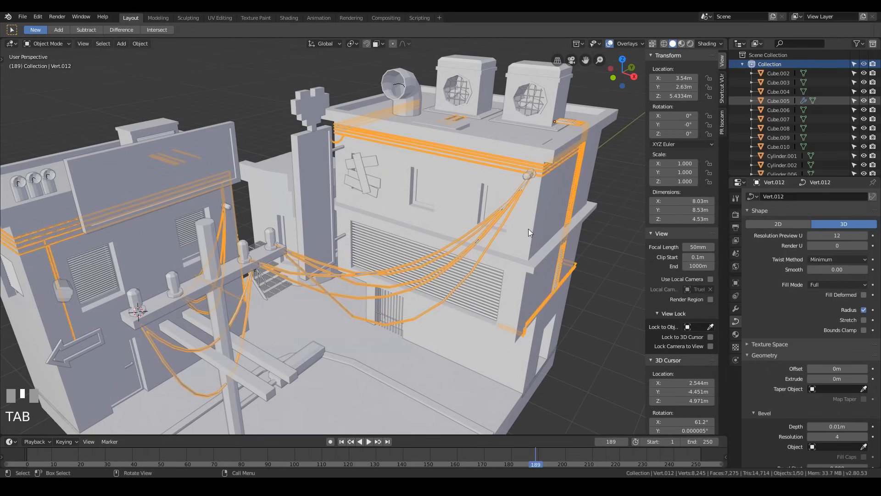
- Undo the cables' bevel and curve conversion, returning to mesh editing
key(ctrl+z)
key(ctrl+z)
key(ctrl+z)
key(ctrl+z)
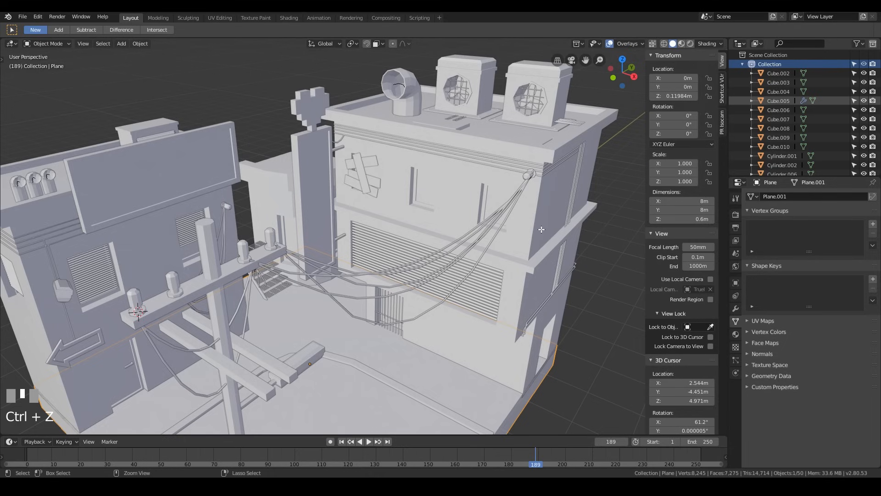
key(ctrl+z)
key(ctrl+z)
key(ctrl+z)
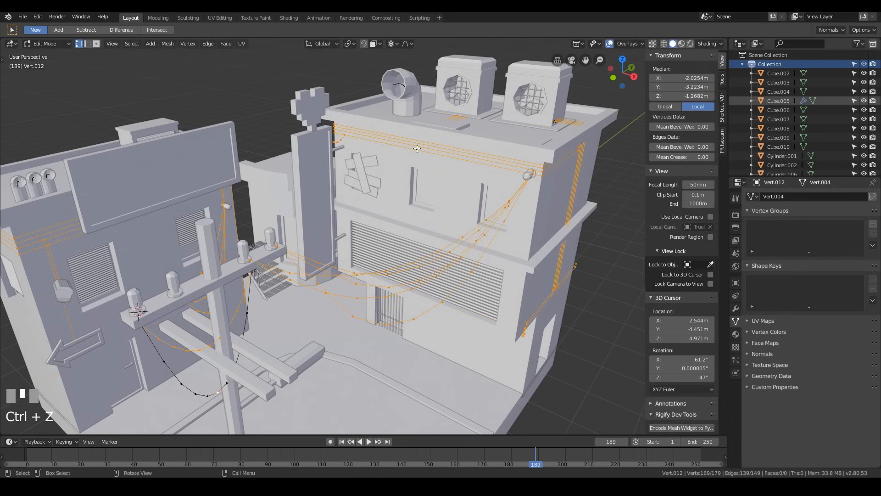
- Subdivide the four straight cables under the larger building's front roof edge with 9, 10, 10 and 11 cuts
scroll(417, 148, up, 2)
key(ctrl+r)
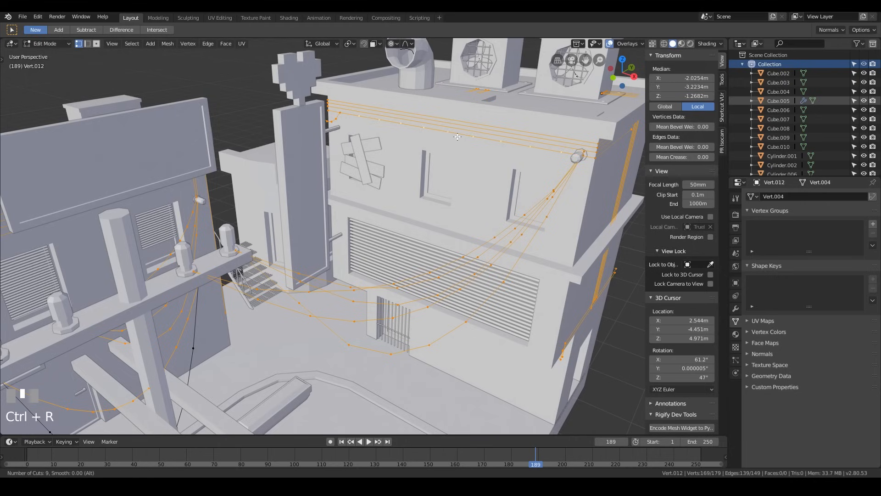
drag(458, 137, 458, 134)
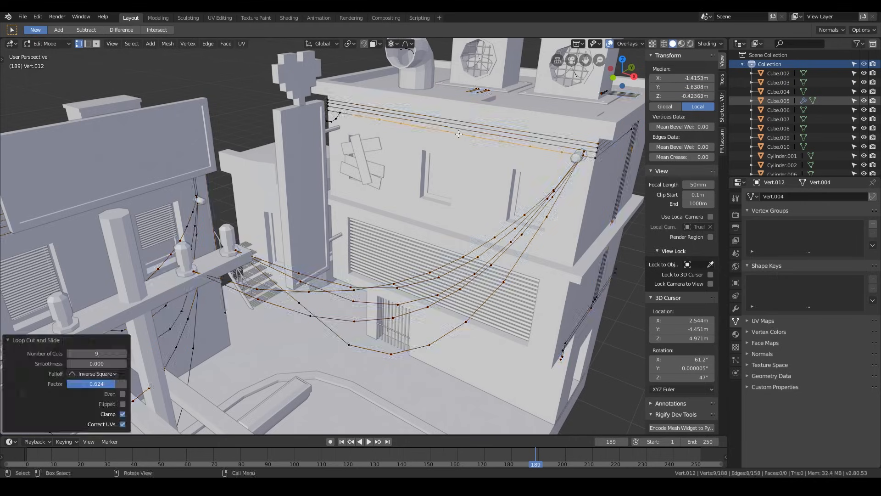
key(ctrl+r)
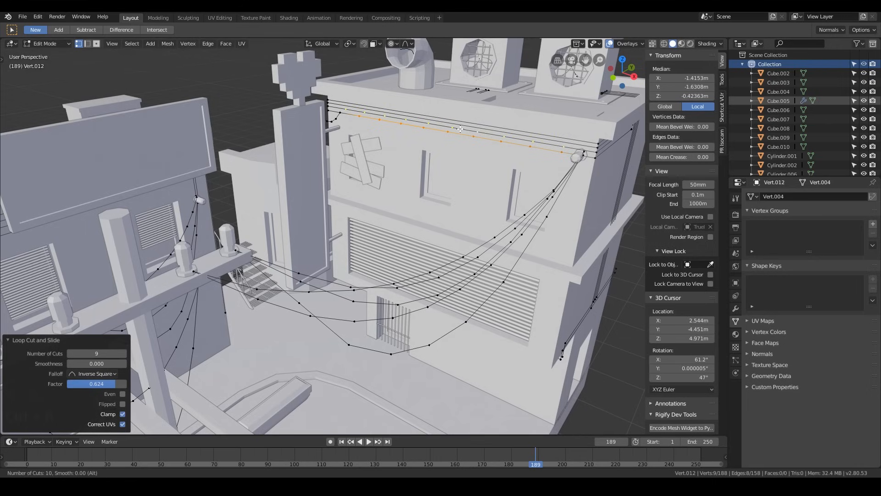
drag(460, 129, 465, 124)
key(ctrl+r)
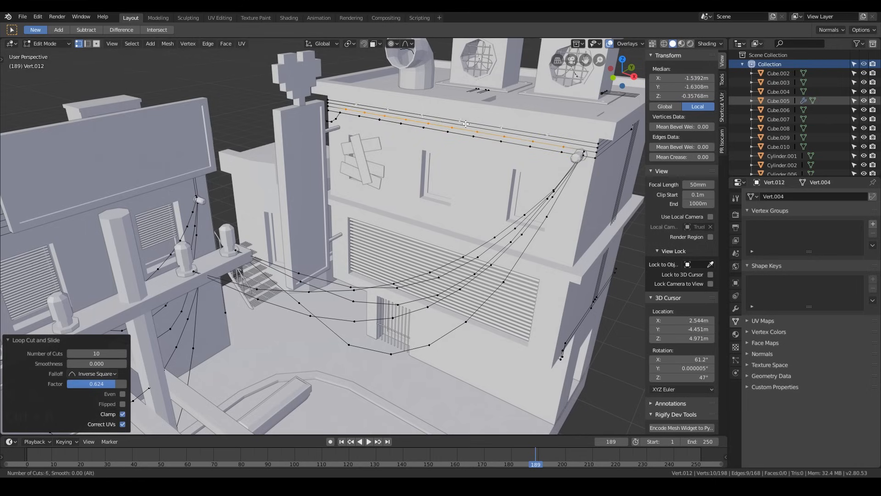
drag(464, 123, 464, 123)
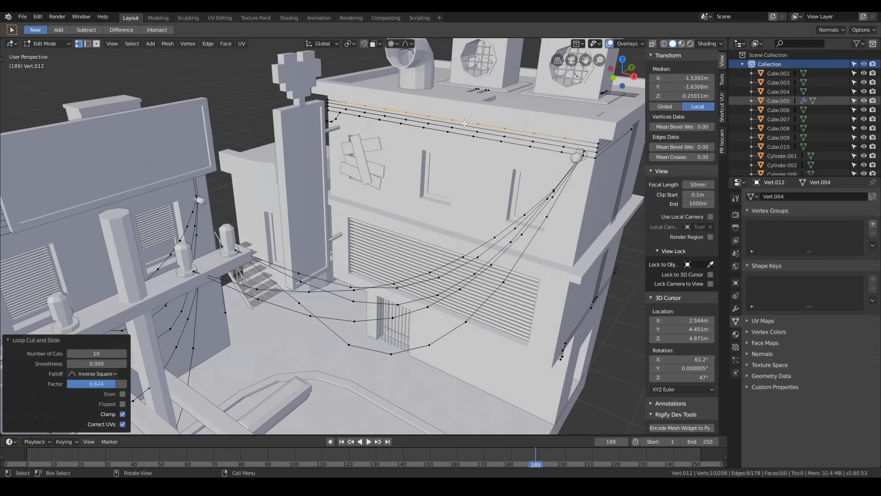
key(ctrl+r)
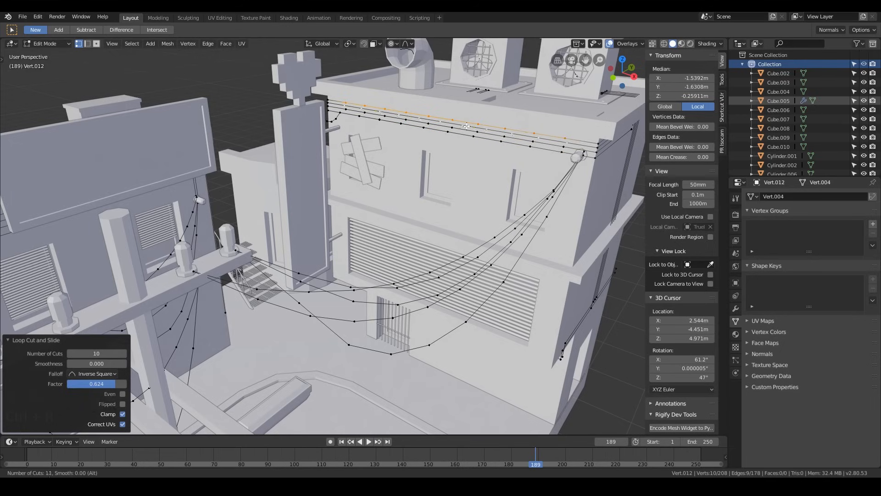
drag(466, 126, 468, 126)
- Subdivide the horizontal cables under the roof edge on the larger building's side wall, using five cuts on the first
middle_drag(469, 126, 352, 125)
key(ctrl+r)
click(348, 141)
right_click(348, 141)
key(ctrl+r)
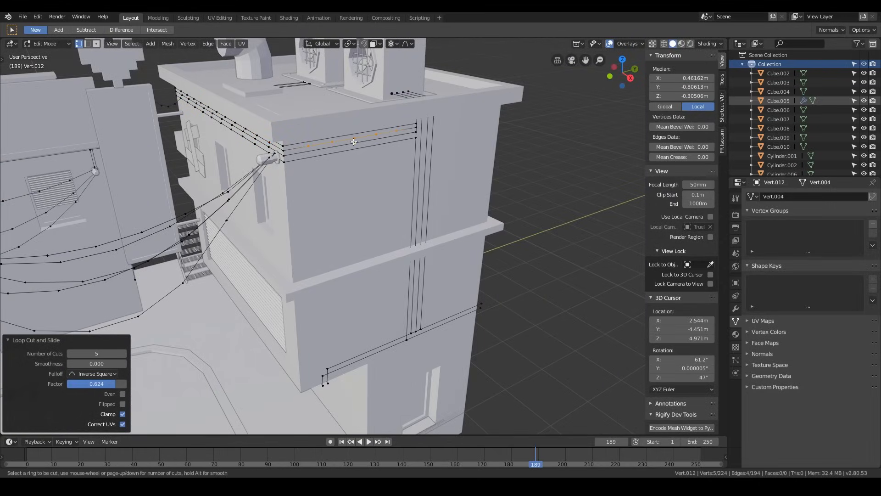
scroll(353, 141, up, 3)
click(353, 141)
right_click(353, 142)
click(351, 148)
right_click(397, 172)
- Subdivide the vertical cables on the larger building's side wall, using up to nine cuts each
key(ctrl+r)
click(415, 193)
right_click(414, 193)
key(ctrl+r)
scroll(420, 192, up, 1)
click(419, 192)
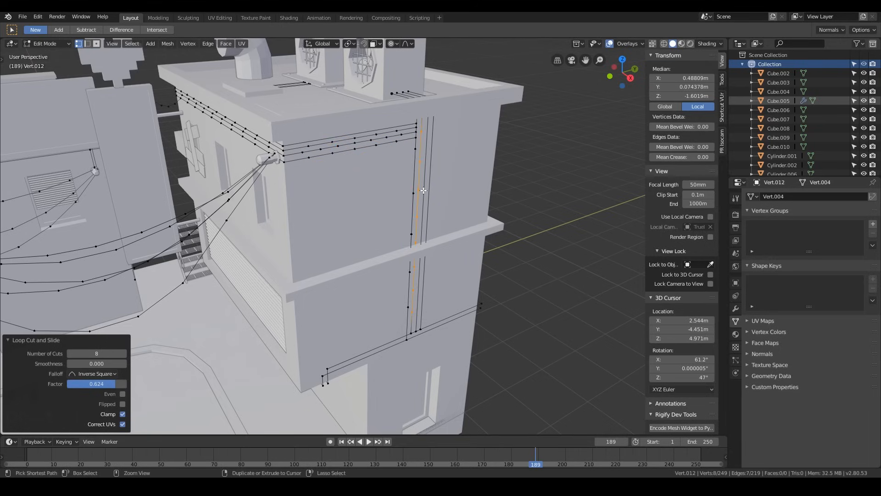
right_click(419, 192)
click(428, 188)
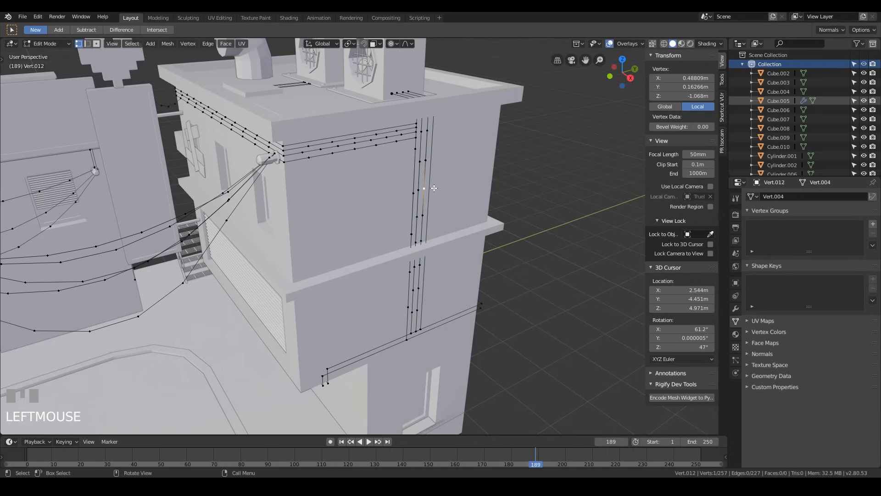
key(ctrl+r)
drag(431, 186, 422, 207)
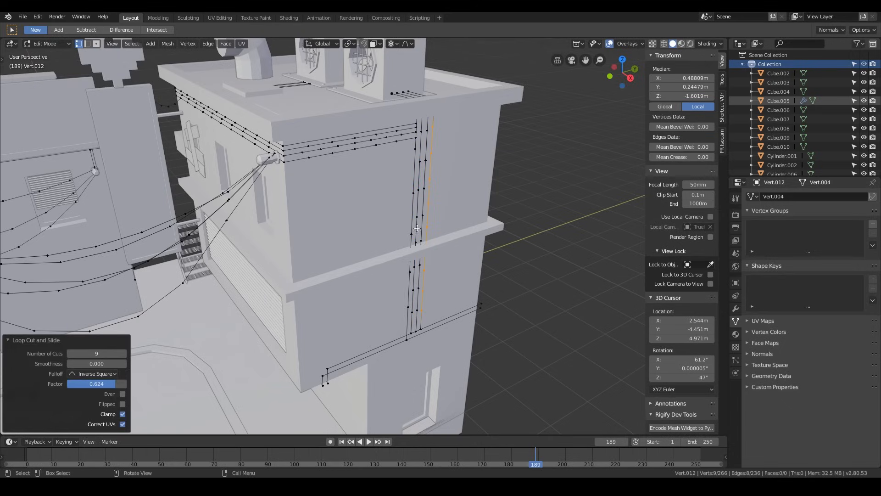
- Subdivide the low horizontal cables on the side wall, with six cuts on the upper run and four on the lower run beside it
click(383, 345)
key(ctrl+r)
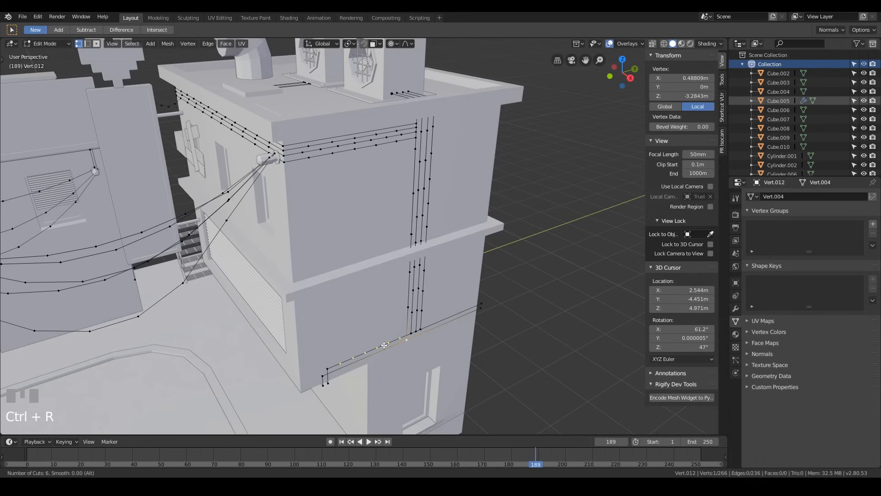
click(384, 345)
click(445, 326)
key(ctrl+r)
scroll(444, 325, up, 1)
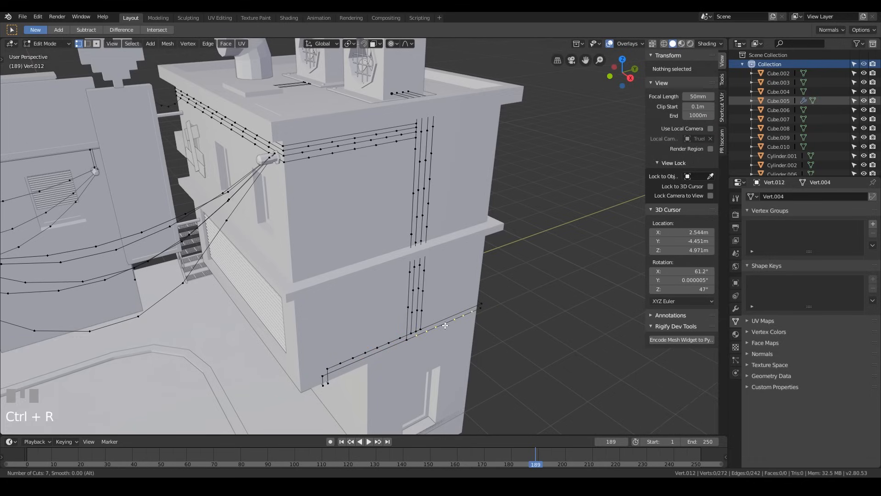
click(445, 326)
click(374, 359)
key(ctrl+r)
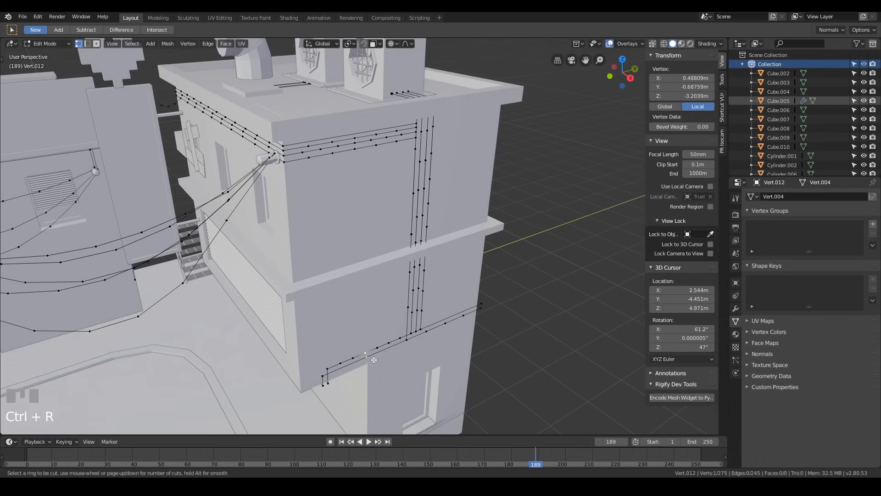
click(374, 359)
click(461, 324)
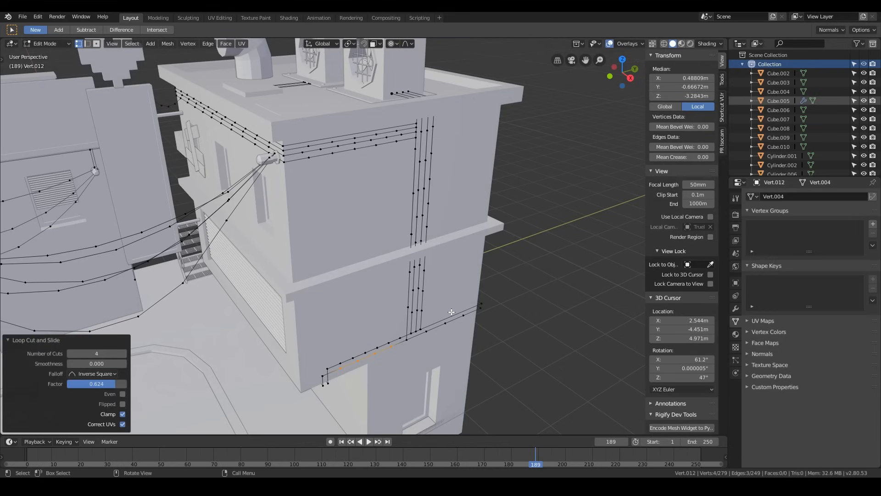
- Subdivide the horizontal cables above the window on the smaller building's end wall
shift+middle_drag(154, 264, 394, 178)
scroll(395, 178, down, 3)
middle_drag(203, 207, 219, 187)
key(ctrl+r)
scroll(219, 187, up, 3)
click(220, 186)
key(ctrl+r)
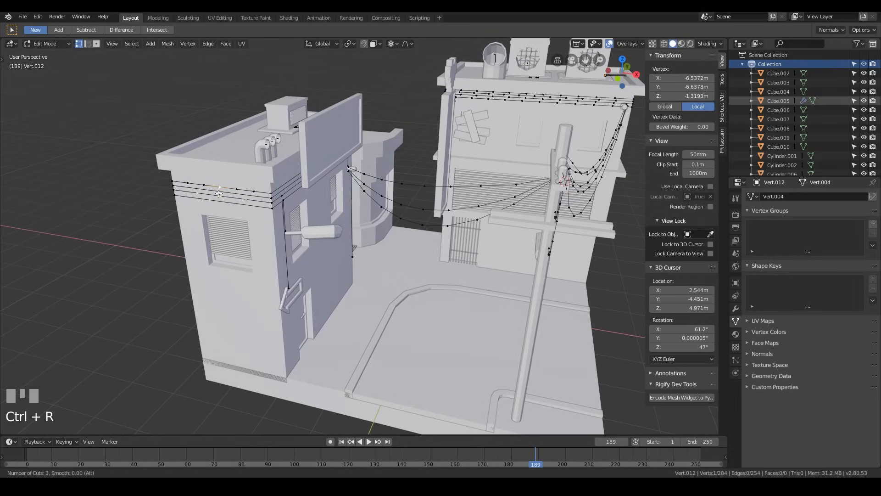
click(218, 193)
click(230, 192)
key(ctrl+r)
drag(229, 192, 225, 206)
- Subdivide the cables running behind the smaller building's billboard, using up to six cuts each
middle_drag(225, 206, 274, 176)
click(274, 176)
key(ctrl+r)
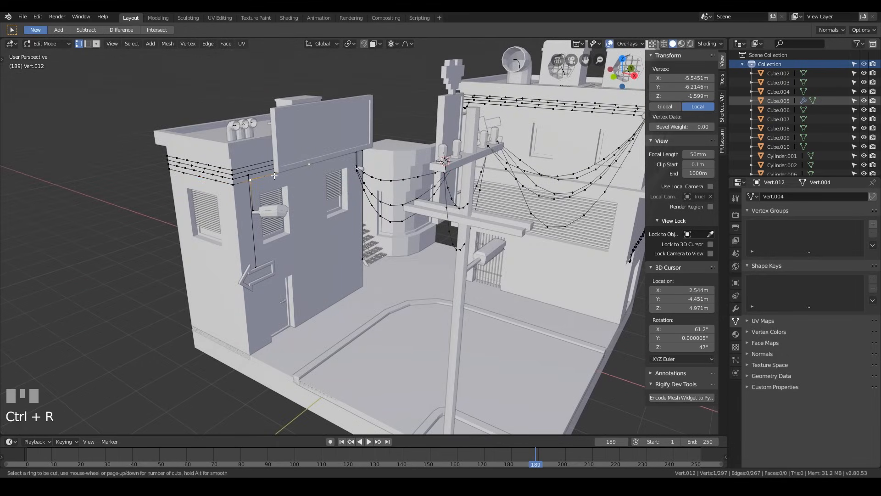
drag(274, 176, 267, 172)
key(ctrl+r)
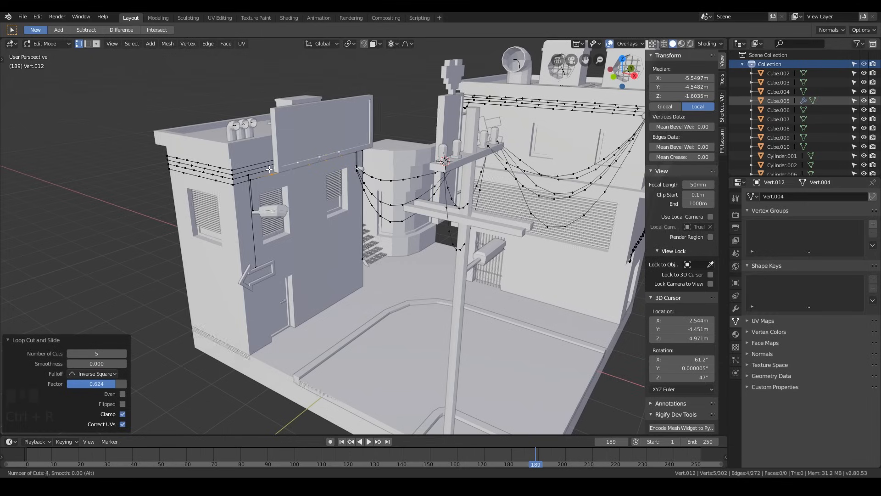
key(ctrl+r)
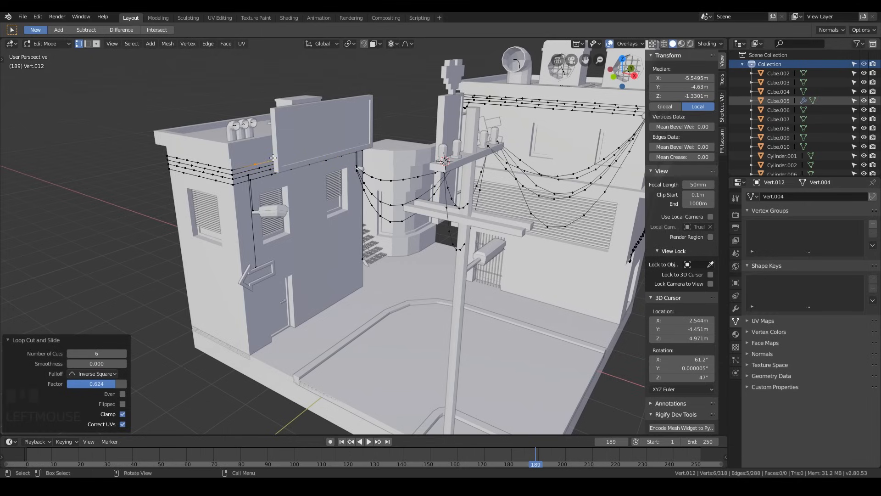
- Subdivide the vertical cables on the smaller building's front wall, three cuts above the arrow sign and five at the far corner
click(258, 226)
key(ctrl+r)
drag(261, 226, 267, 224)
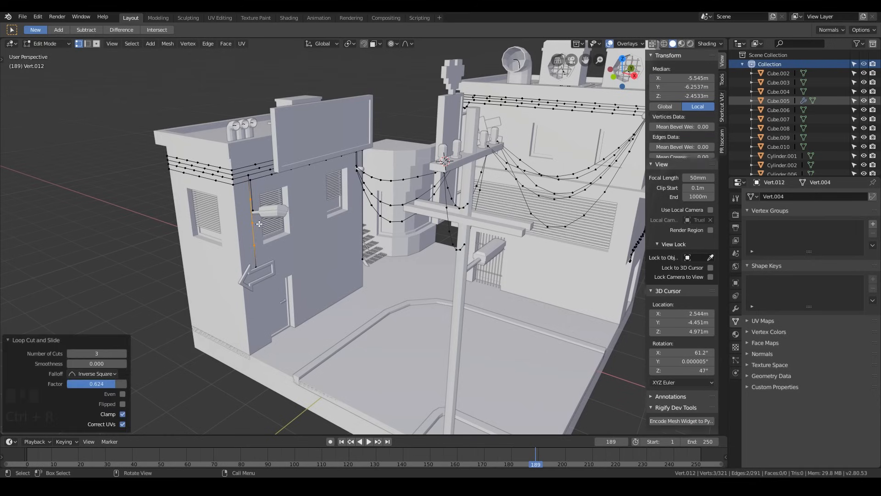
click(362, 214)
key(ctrl+r)
scroll(362, 215, up, 1)
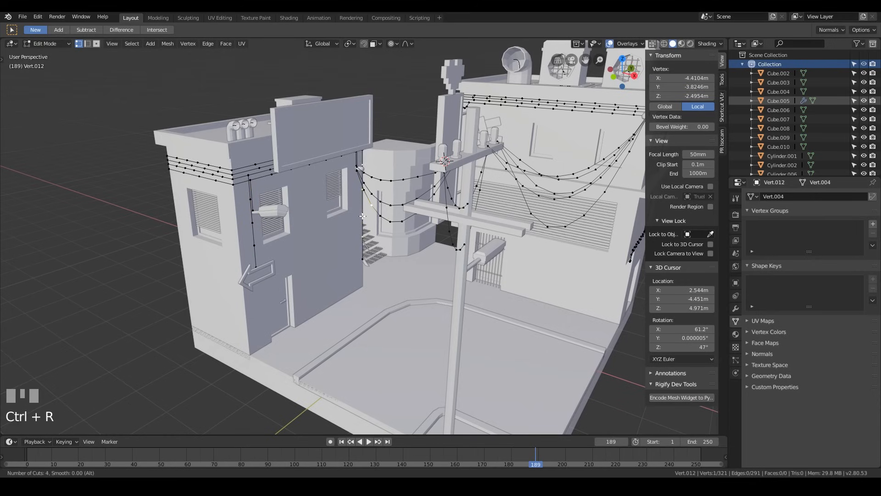
click(363, 216)
- Set the proportional falloff to Random and shift the middle of the larger building's upper front-wall cables vertically, with a proportional size of about 1.33
middle_drag(362, 216, 348, 257)
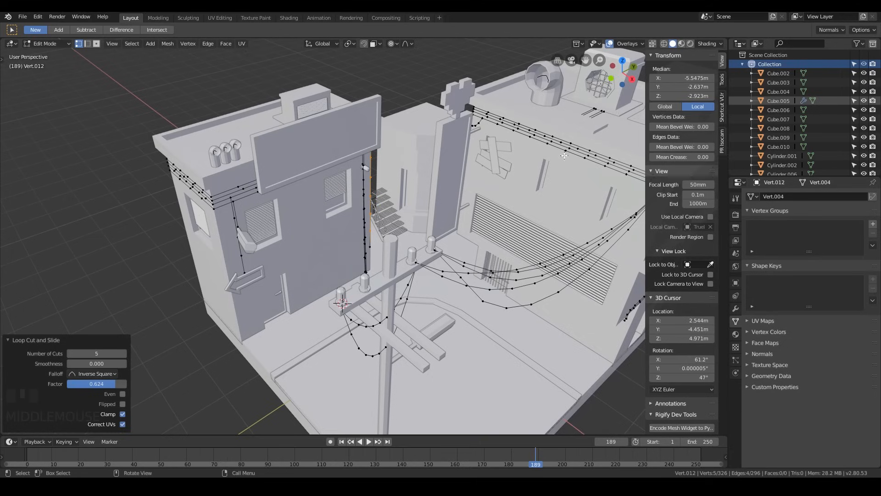
click(565, 150)
shift+middle_drag(477, 226, 453, 123)
scroll(413, 207, up, 2)
shift+scroll(366, 89, down, 3)
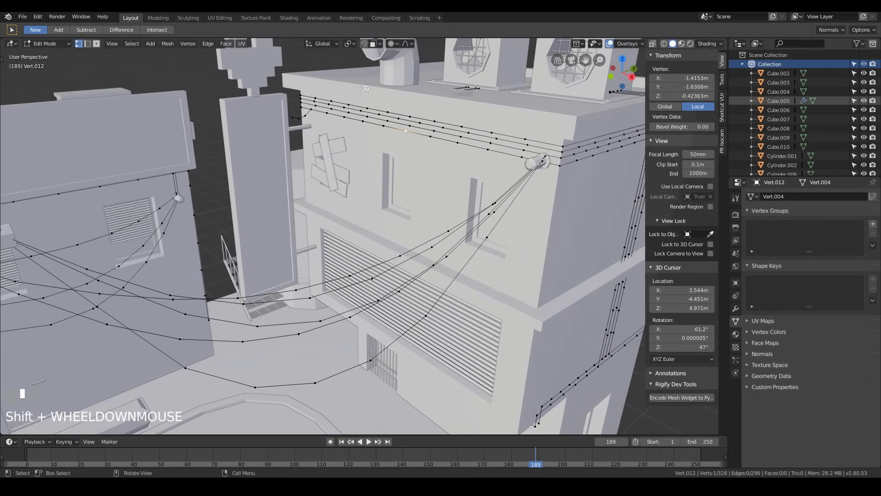
click(413, 44)
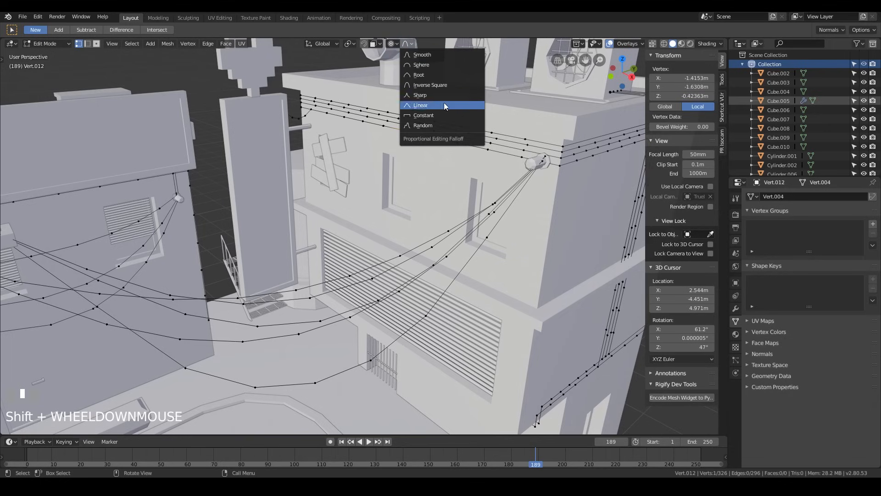
click(428, 125)
key(g)
key(z)
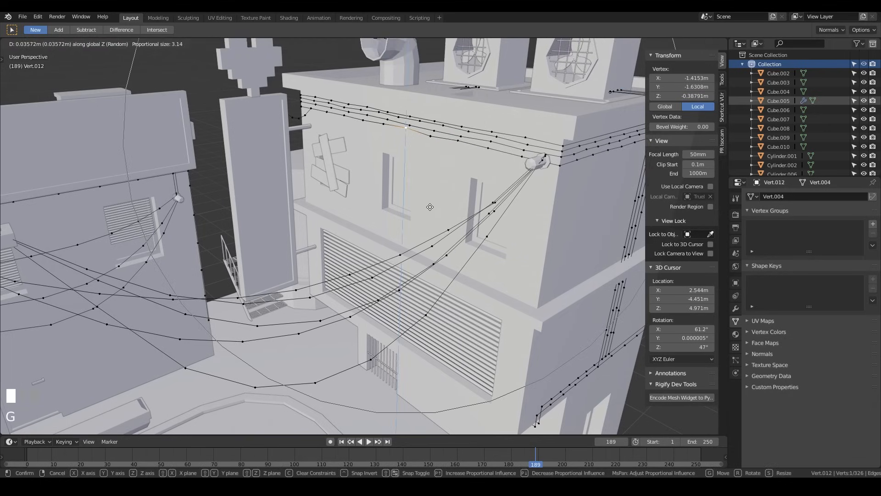
scroll(429, 208, up, 4)
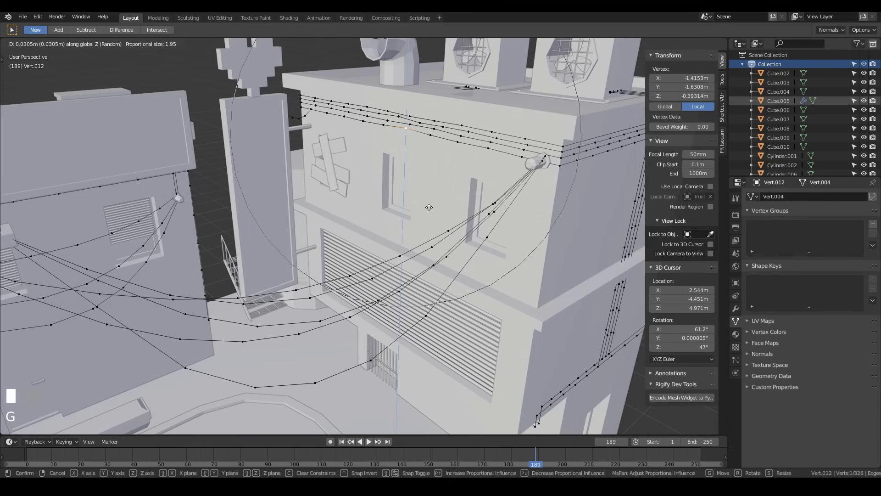
scroll(429, 207, up, 4)
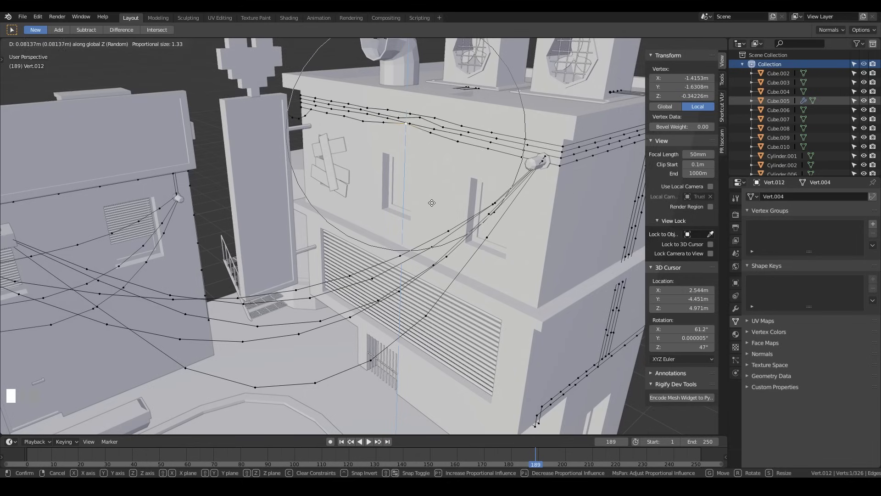
click(429, 206)
- Offset the upper front-wall cables vertically near both ends of the run, keeping the random falloff
click(328, 113)
key(g)
key(z)
click(518, 157)
click(533, 141)
key(g)
key(z)
click(569, 149)
- Make the upper horizontal cables on the larger building's side wall uneven along Z, with a random proportional size of about 0.68
middle_drag(570, 149, 564, 159)
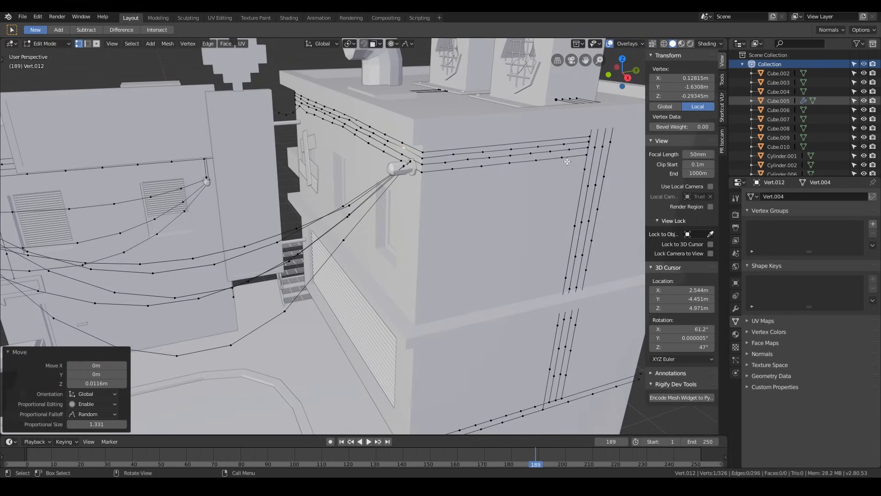
click(529, 154)
key(g)
key(z)
scroll(530, 157, up, 7)
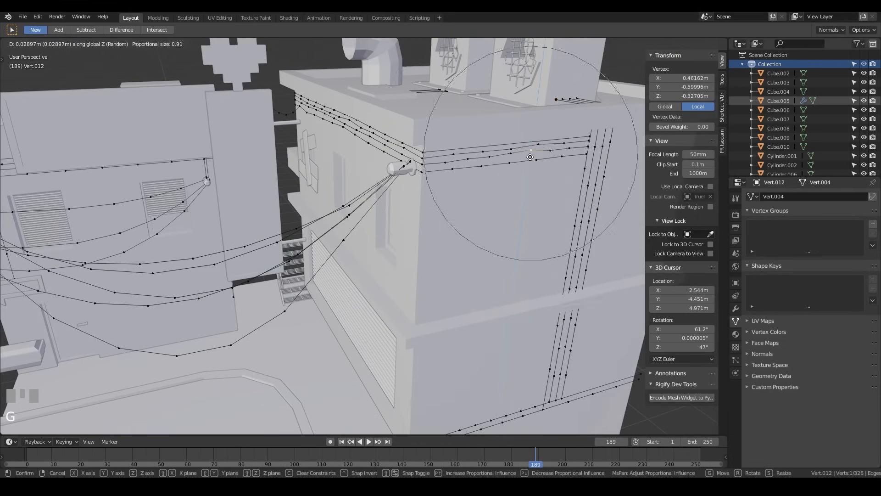
click(536, 157)
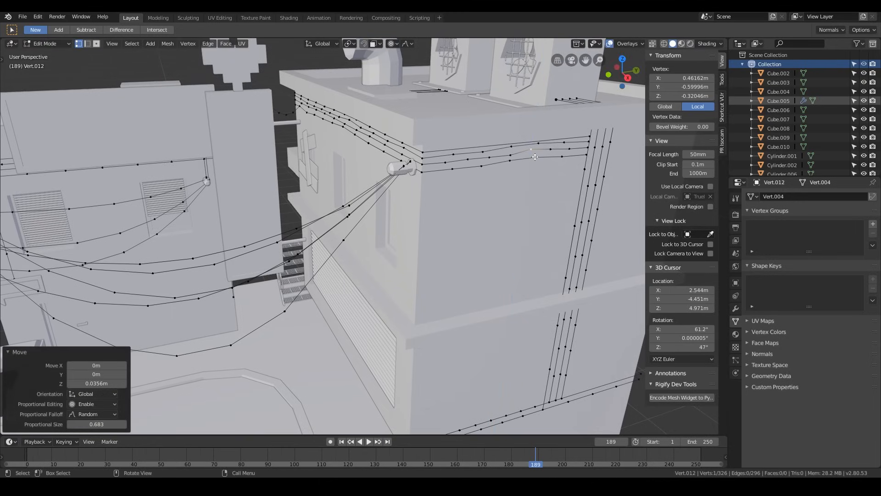
key(g)
key(z)
click(453, 177)
- Shift the upper vertical cables on the larger building's side wall along Y with the random falloff
click(580, 222)
key(g)
key(z)
key(y)
click(606, 224)
- Switch the proportional falloff to Smooth and bend the side wall's vertical cables just above and below the ledge
middle_drag(607, 224, 570, 261)
scroll(571, 262, down, 3)
click(413, 44)
click(428, 54)
click(377, 262)
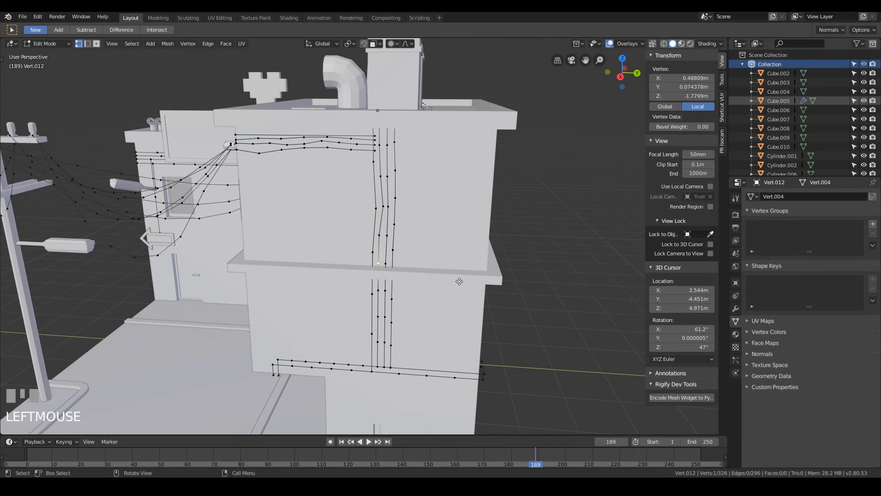
key(g)
click(457, 280)
click(380, 341)
key(g)
click(421, 350)
- Bend the low horizontal side-wall cables along Z on both sides of the vertical cables, using the smooth falloff
click(334, 364)
key(g)
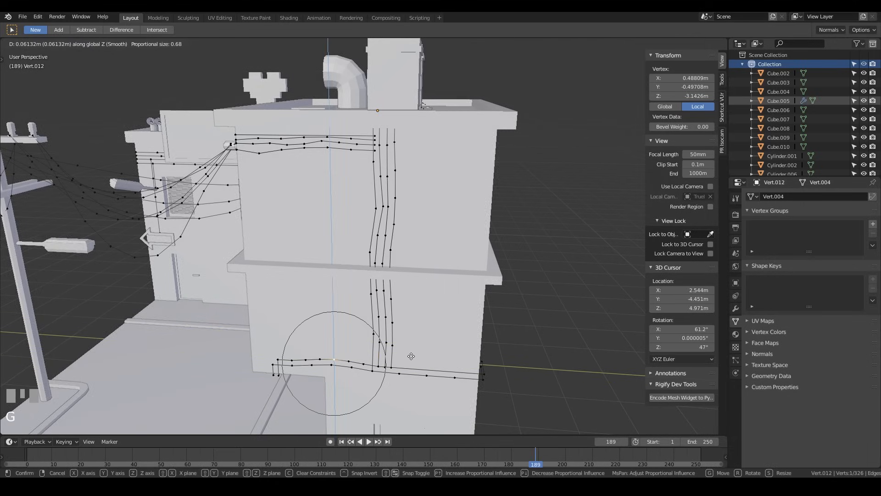
click(410, 357)
click(421, 374)
key(g)
key(z)
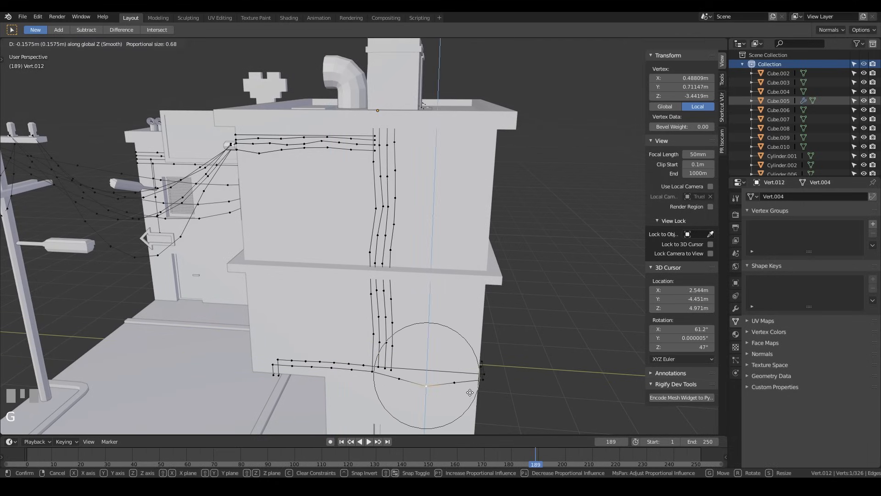
click(469, 384)
- Subdivide the rooftop cables in front of the fan unit beside the curved pipe, using four cuts
middle_drag(445, 112, 508, 182)
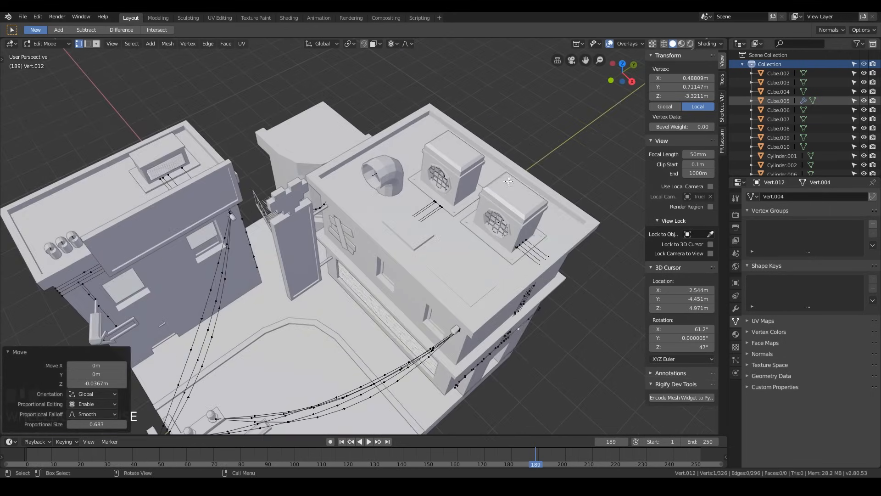
scroll(532, 253, up, 3)
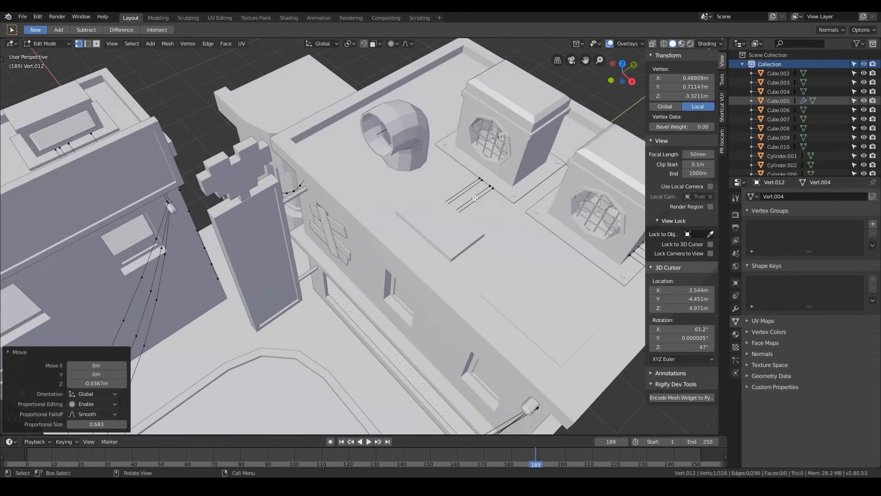
drag(484, 205, 475, 197)
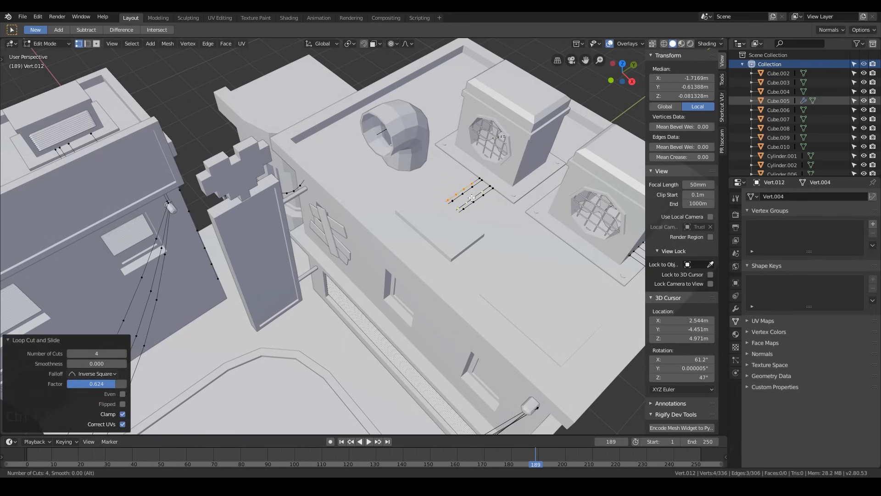
- Bend the rooftop cables by that fan unit along X with a smooth proportional size of about 0.35
click(463, 191)
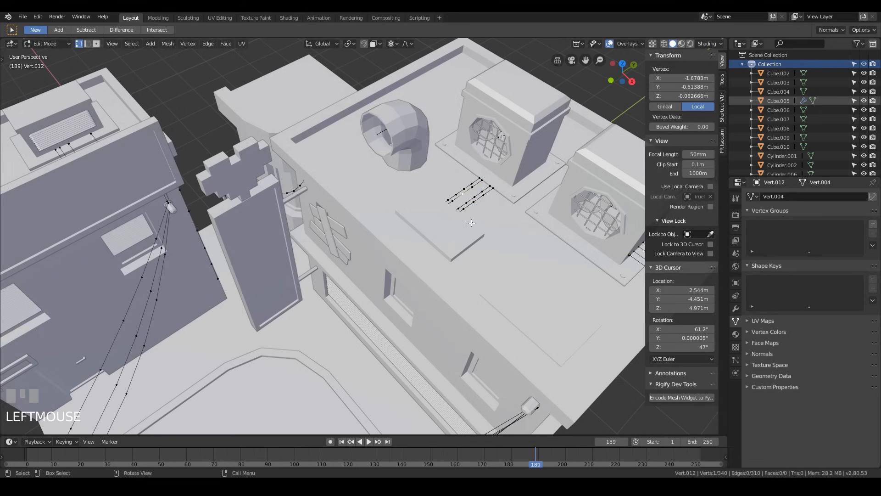
key(g)
key(x)
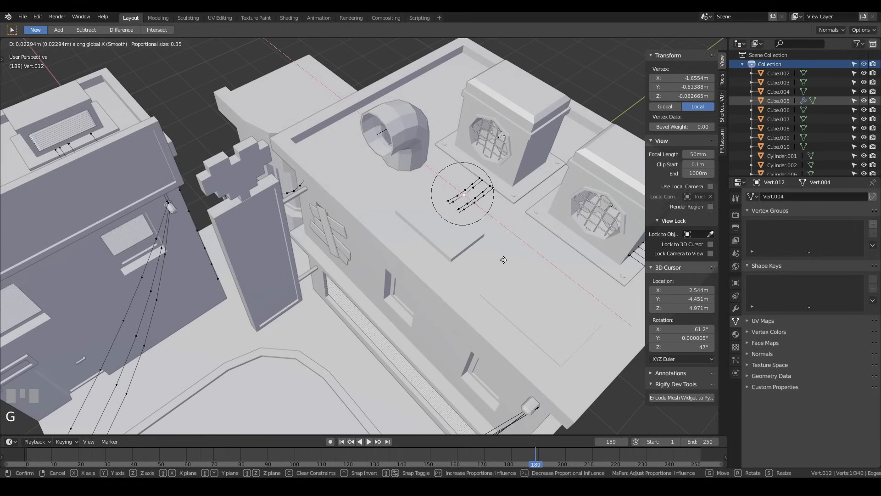
click(497, 205)
key(g)
key(z)
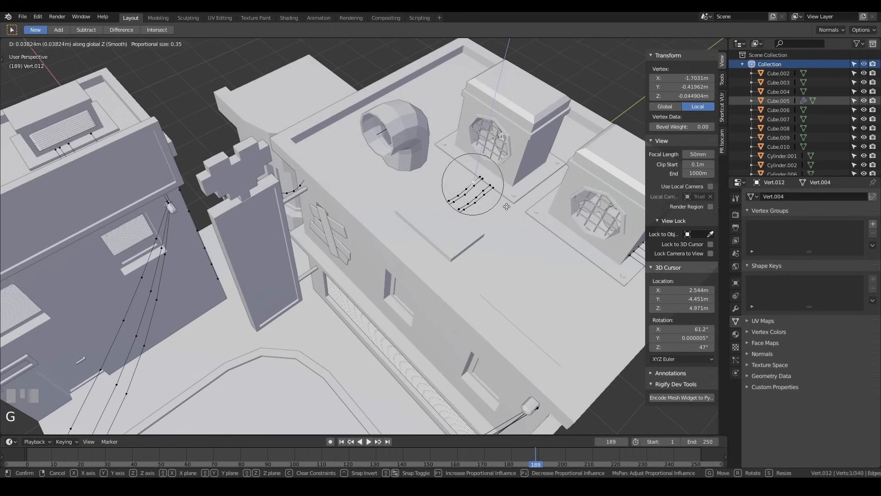
click(508, 211)
- Switch the proportional falloff to Random and shift the same rooftop cables irregularly along X at two points
click(411, 43)
key(g)
key(x)
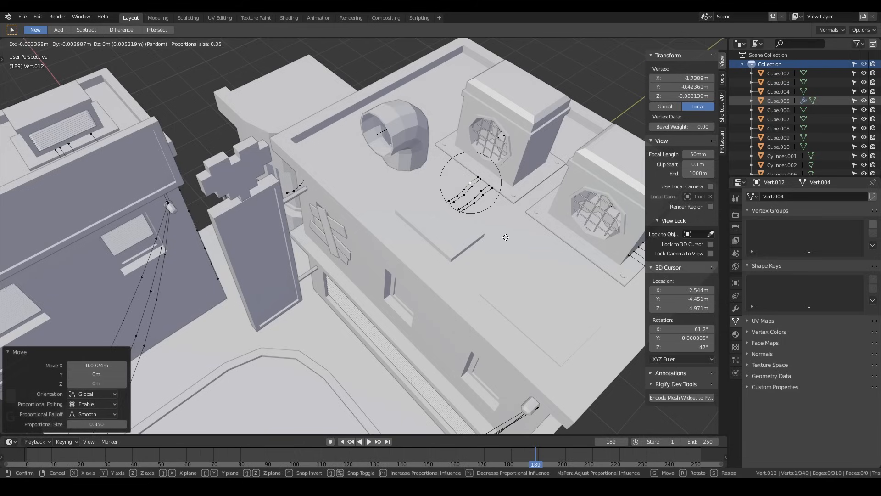
click(506, 238)
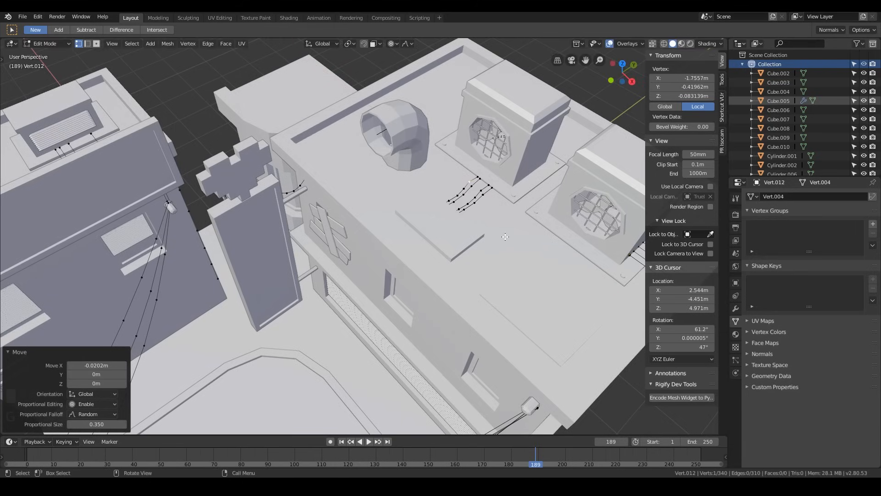
click(464, 208)
key(g)
key(x)
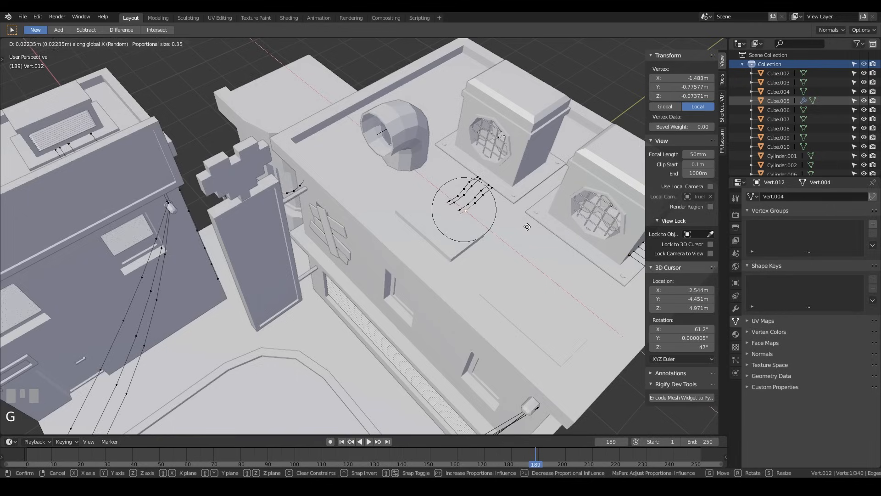
click(524, 225)
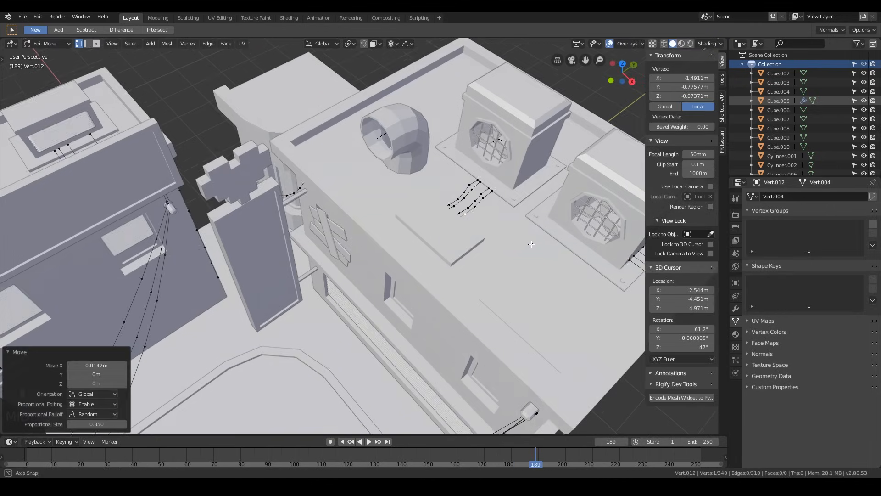
- Subdivide the rooftop cables in front of the second fan unit with several cuts each
middle_drag(524, 225, 459, 243)
key(ctrl+r)
scroll(456, 248, up, 3)
click(455, 248)
key(ctrl+r)
scroll(465, 245, up, 4)
scroll(468, 243, up, 1)
click(467, 243)
key(ctrl+r)
scroll(472, 235, up, 3)
click(473, 235)
- Bend the second fan unit's rooftop cables along Y
click(460, 242)
key(g)
key(y)
click(490, 248)
- Subdivide the cables running from the smaller building's rooftop vent box, with seven cuts on the separate outer cable
middle_drag(490, 248, 321, 229)
key(ctrl+r)
scroll(326, 231, up, 4)
click(329, 233)
key(ctrl+r)
scroll(338, 236, up, 5)
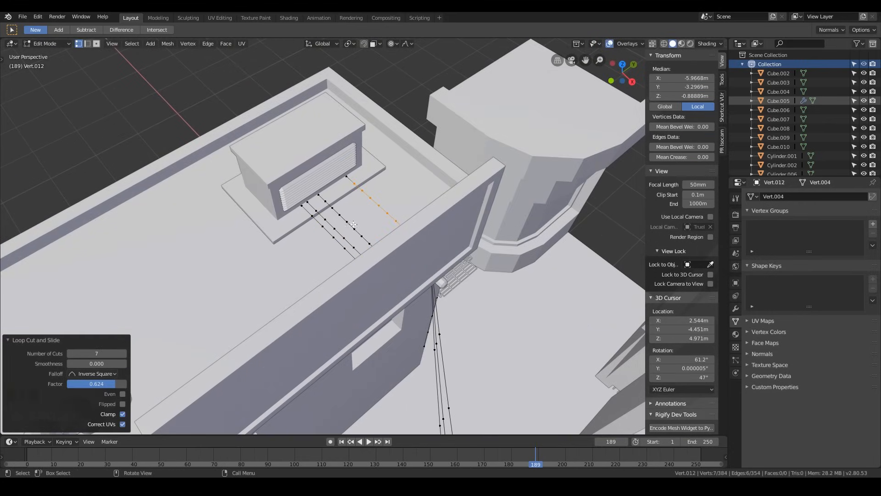
- Bend the vent box's rooftop cables along Y at two points, enlarging the proportional size for the second move
click(348, 222)
key(g)
key(y)
click(383, 232)
click(382, 206)
key(g)
key(y)
scroll(394, 214, down, 8)
click(389, 219)
- Shift one point of the horizontal cables on the smaller building's end wall along Z with proportional editing
key(Tab)
scroll(440, 291, down, 4)
middle_drag(439, 291, 477, 285)
key(Tab)
click(328, 232)
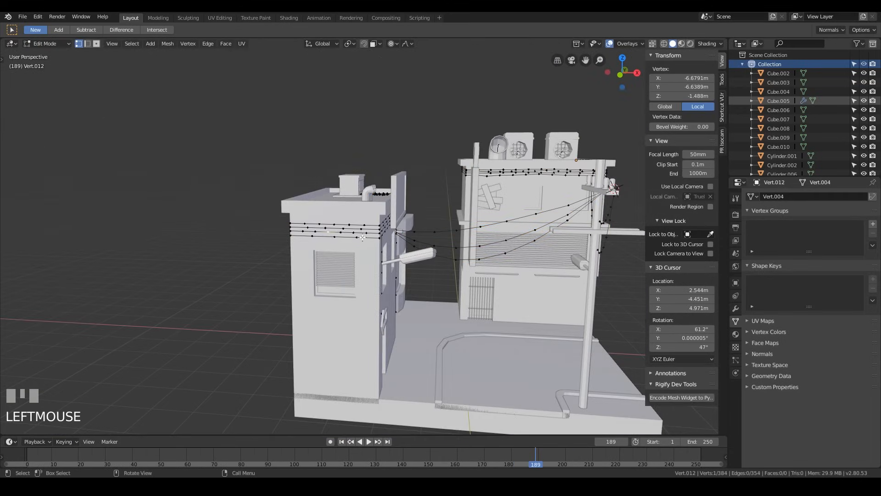
key(g)
key(z)
click(363, 248)
- Add further vertical bends to the smaller building's end-wall cables and the cables beside its billboard, using the smooth falloff
scroll(431, 63, up, 4)
middle_drag(431, 63, 430, 68)
click(327, 245)
key(g)
key(z)
click(373, 311)
key(g)
key(z)
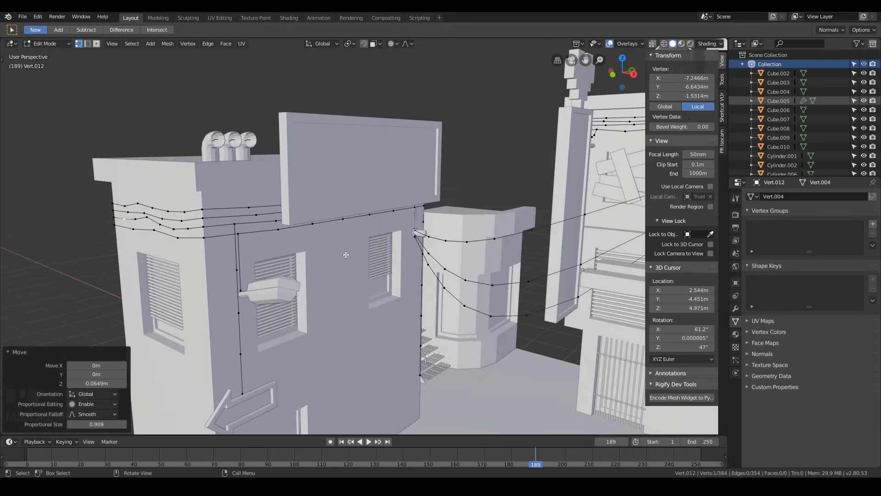
click(343, 219)
shift+click(256, 215)
key(g)
key(z)
click(256, 208)
- Set the proportional falloff to Random and offset the vertical cable above the arrow sign along X and Y
click(413, 51)
click(407, 43)
click(422, 125)
click(239, 313)
key(g)
key(x)
click(332, 324)
key(g)
key(y)
click(308, 366)
- Shift the vertical cable at the smaller building's far corner along Y at two heights
middle_drag(308, 367, 216, 348)
click(405, 292)
key(g)
key(y)
click(434, 289)
click(408, 356)
key(g)
key(y)
click(473, 363)
- Convert the cable mesh to a curve and set its bevel depth to 0.01 m
scroll(473, 364, down, 4)
middle_drag(432, 294, 489, 275)
key(Tab)
click(140, 44)
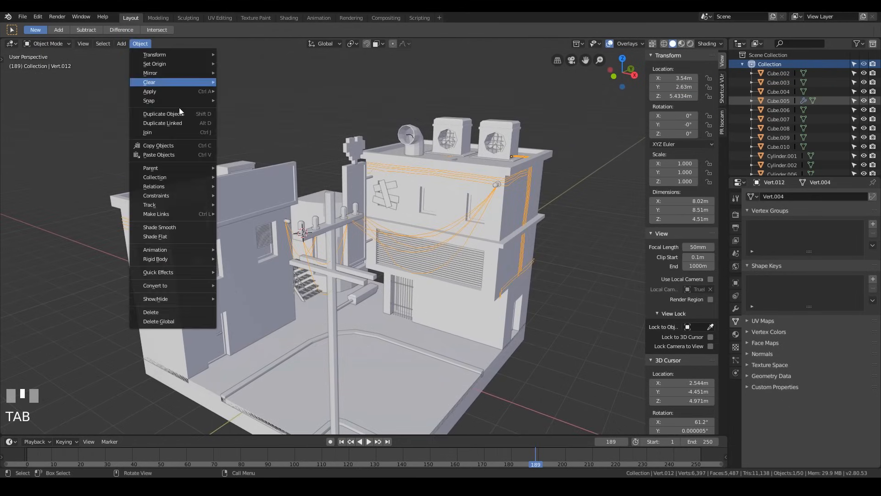
mouse_move(192, 283)
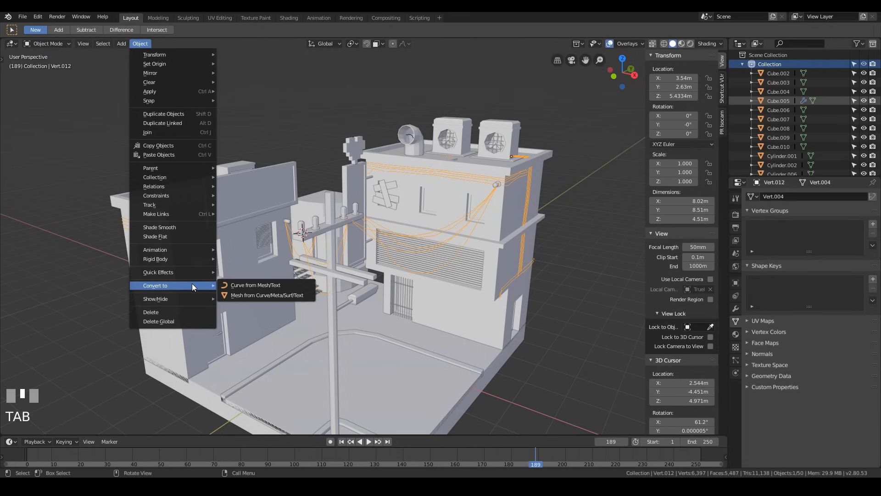
click(252, 286)
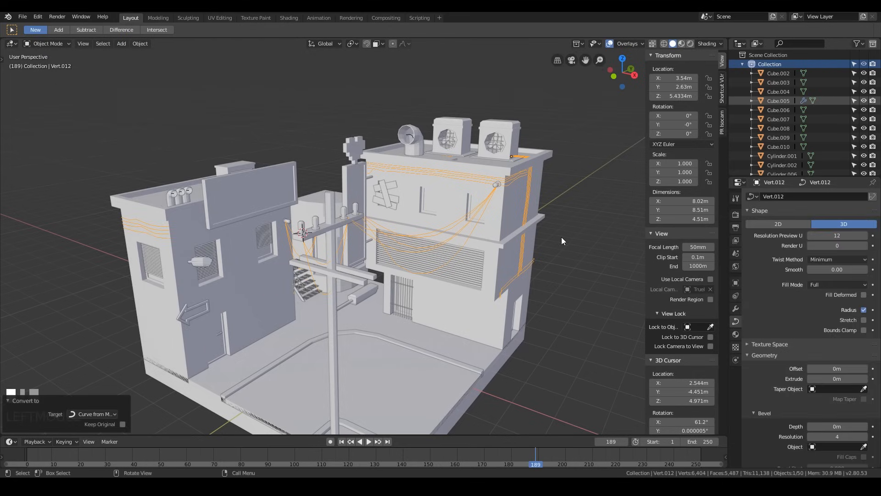
click(864, 428)
click(607, 255)
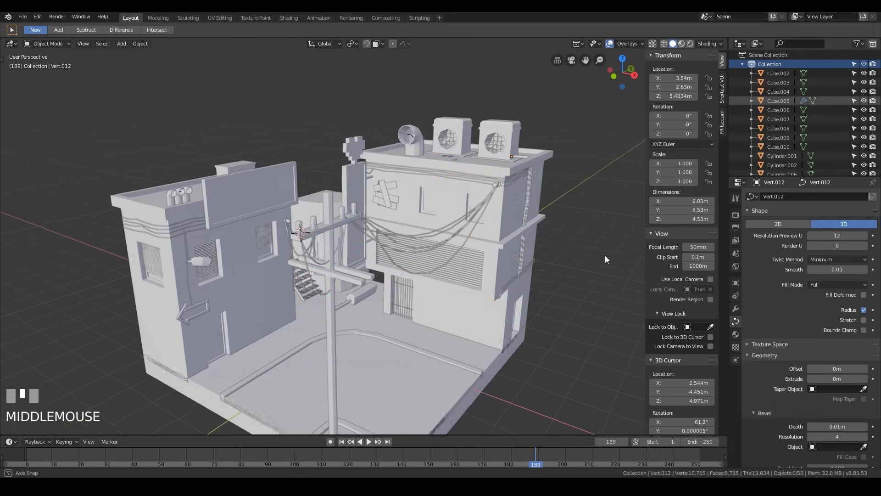
- Check the thickened cables through the scene camera and save the file
middle_drag(607, 255, 578, 248)
scroll(583, 241, down, 3)
key(KP_0)
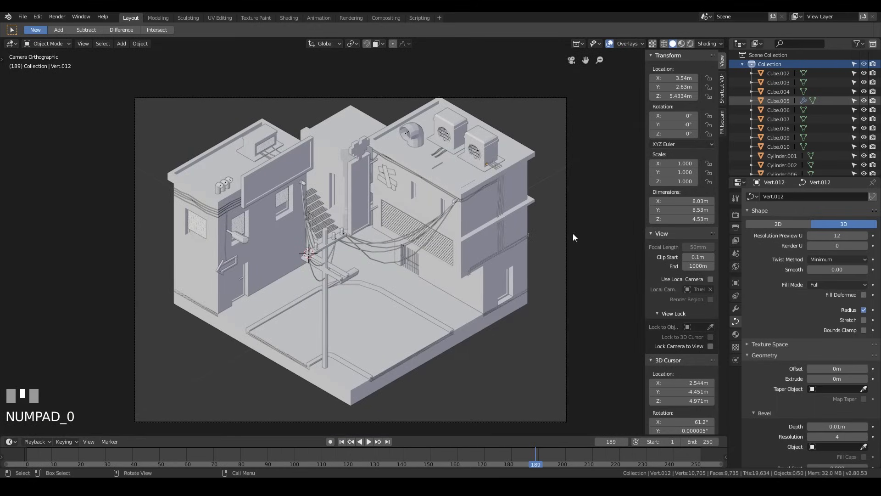
key(ctrl+s)
scroll(538, 215, up, 2)
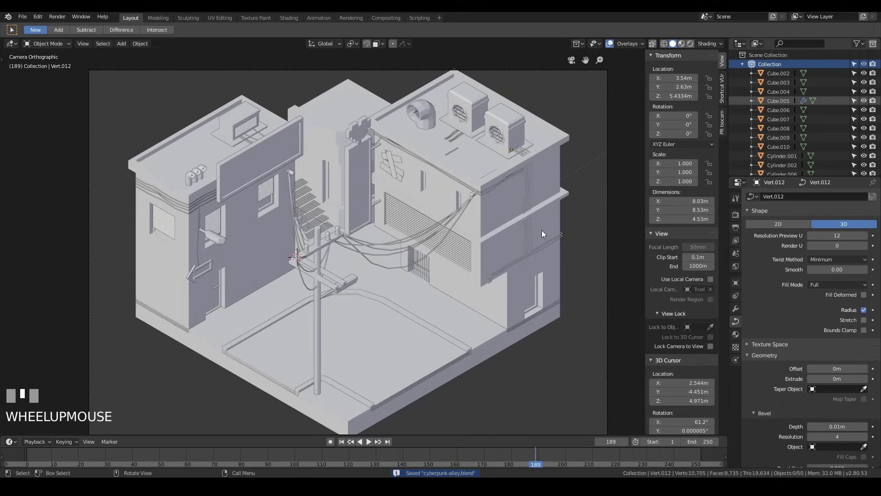
scroll(538, 201, down, 1)
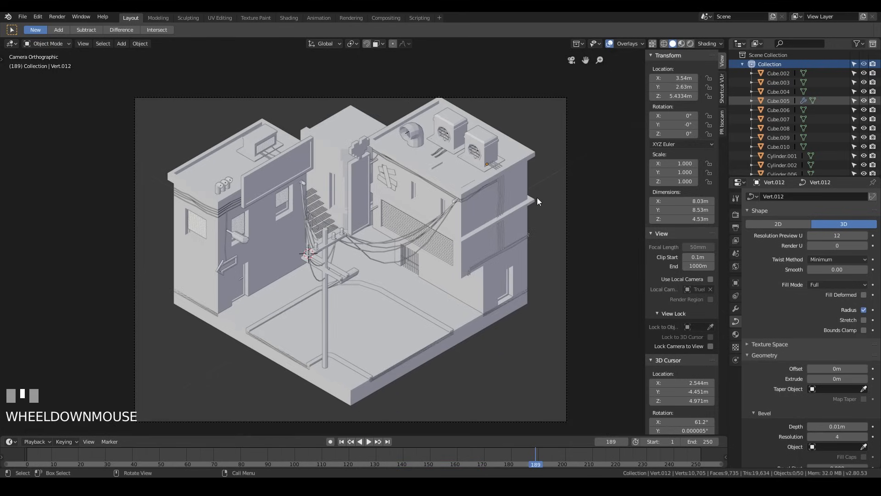
- Collapse the main collection and make the props collection visible in the scene
key(ctrl+alt+shift+KP_Divide)
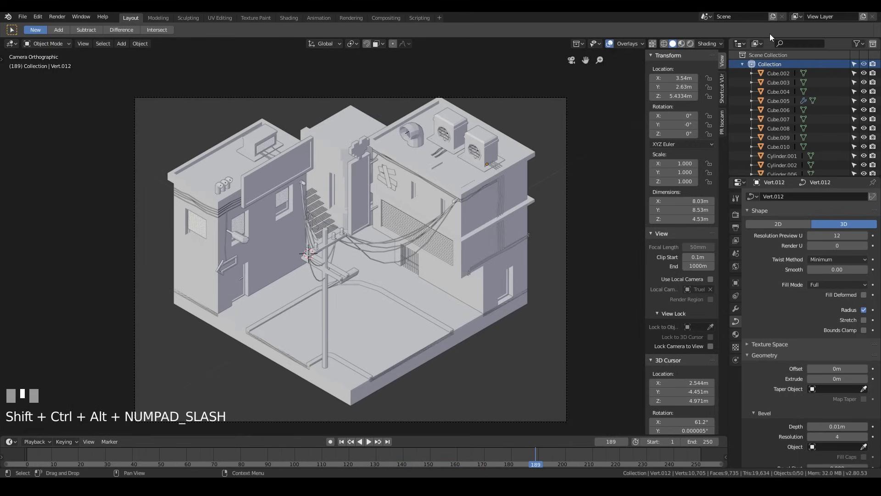
click(743, 64)
click(763, 74)
click(863, 73)
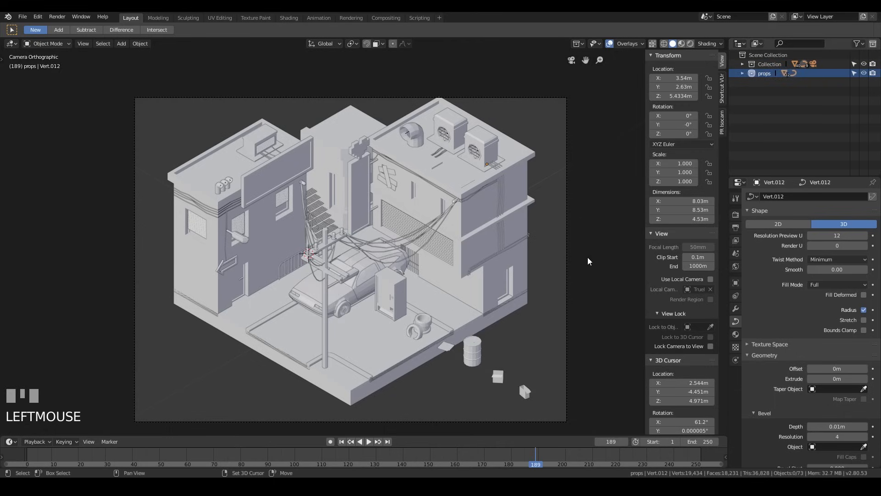
shift+middle_drag(582, 266, 591, 129)
- Select all objects of the props collection and move them along X, outside the alley's base
right_click(763, 73)
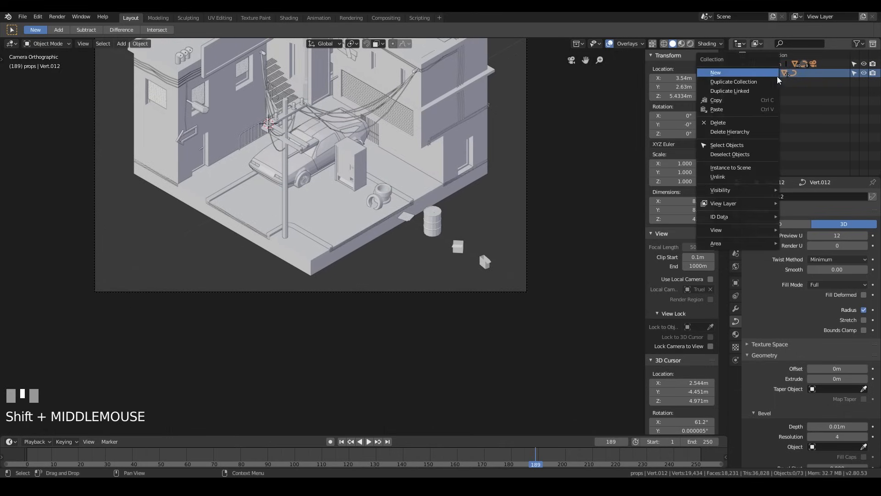
click(740, 147)
key(g)
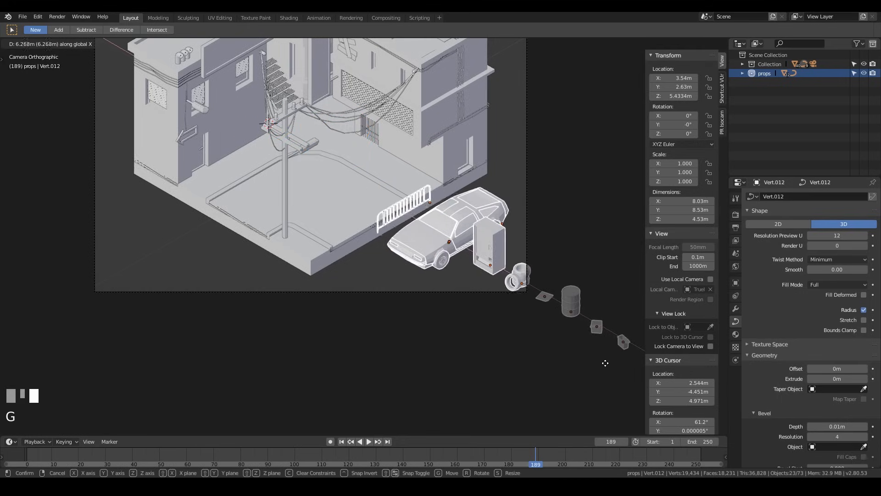
click(631, 388)
- Rotate the metal railing 90° about the Z axis
middle_drag(525, 227, 482, 266)
scroll(506, 247, up, 6)
click(518, 345)
middle_drag(565, 281, 520, 284)
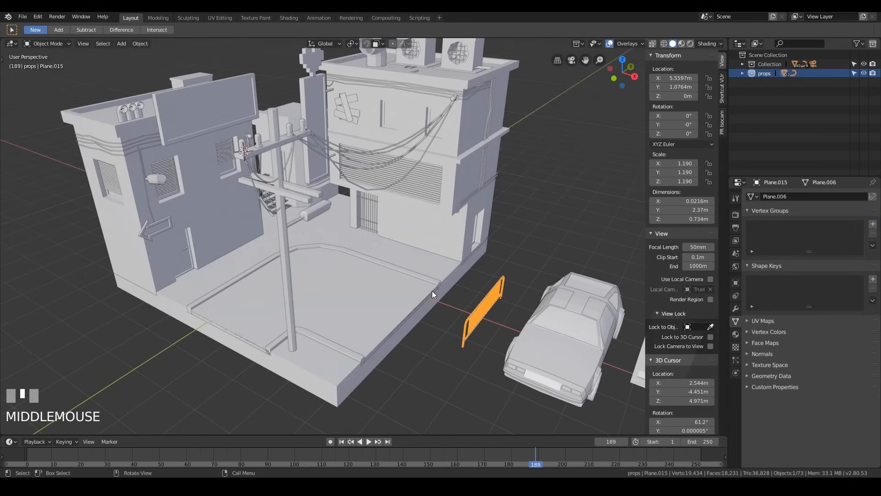
middle_drag(362, 249, 535, 280)
key(r)
key(z)
key(9)
key(0)
key(Return)
scroll(527, 275, up, 2)
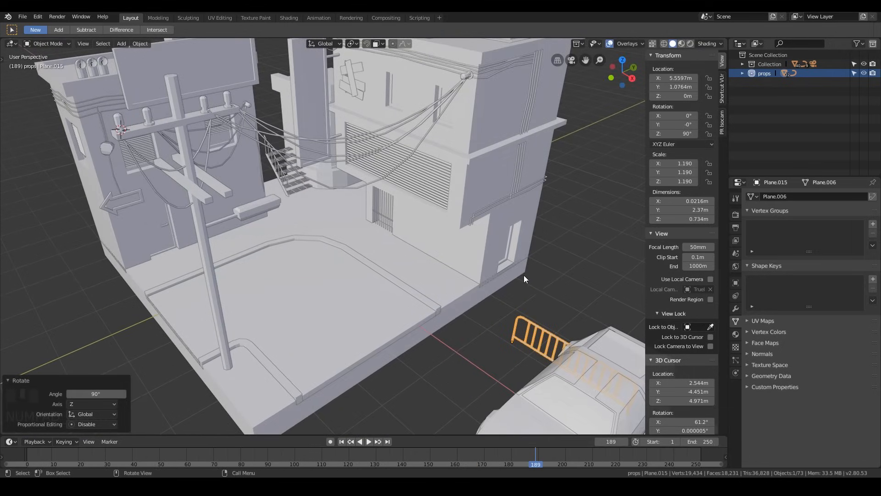
- Move the railing -4.17 m along X onto the pavement by the barred window and raise it 0.104 m
key(g)
key(x)
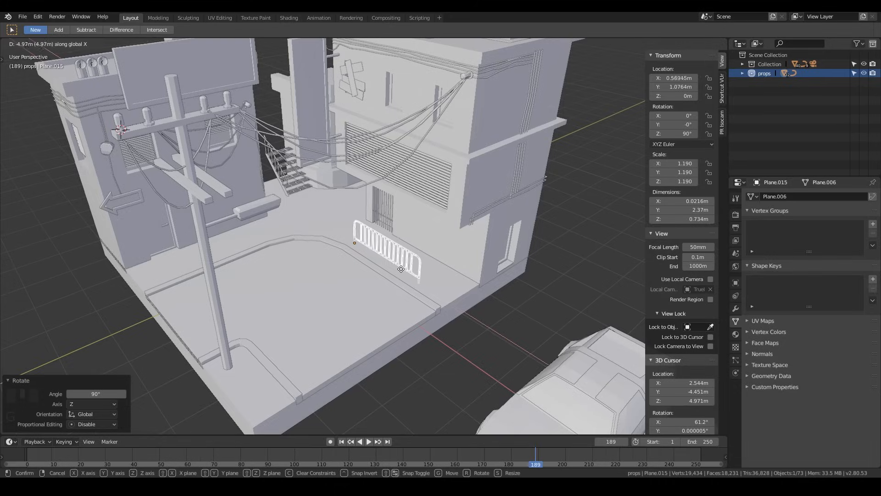
click(415, 292)
scroll(528, 298, up, 3)
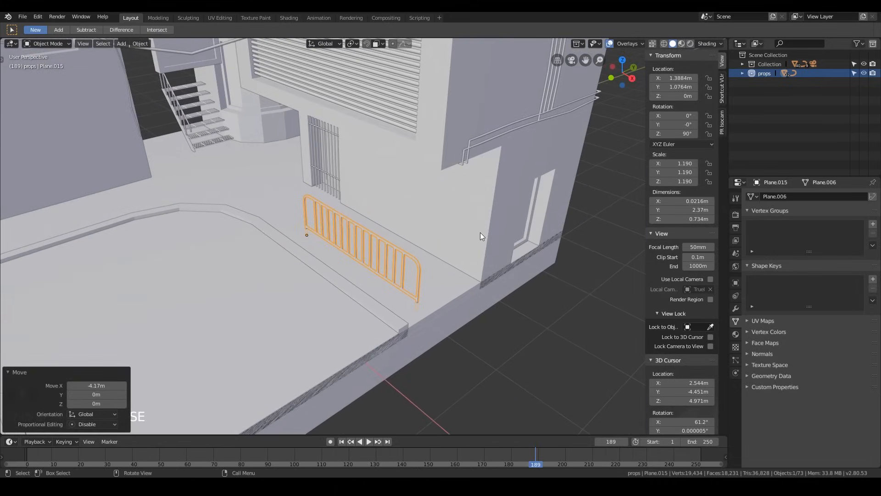
key(g)
key(z)
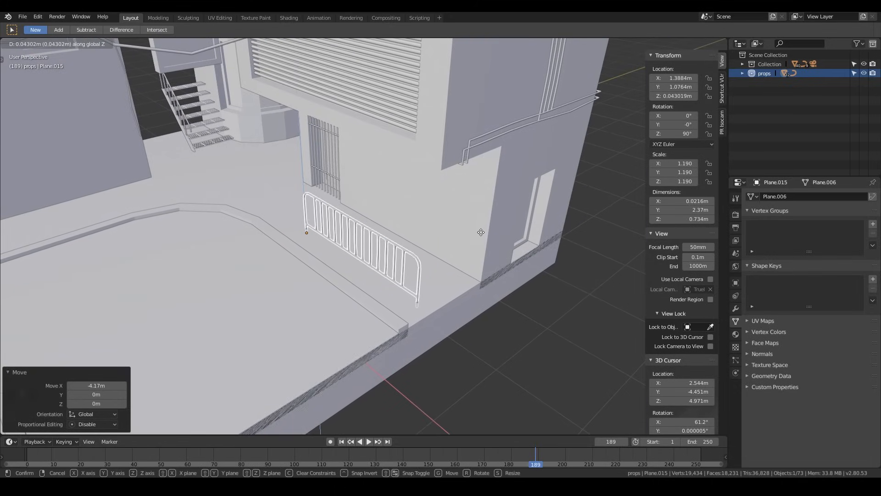
click(478, 229)
middle_drag(478, 232, 468, 271)
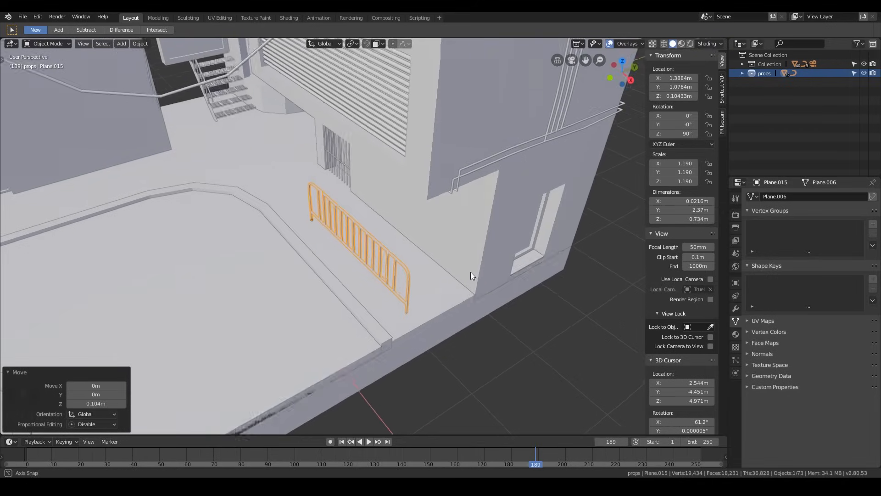
- Fine-tune the railing along the pavement edge to about X 1.47 m and Y 0.79 m, and deselect it
key(g)
key(y)
click(437, 303)
key(g)
key(x)
click(433, 317)
middle_drag(296, 302, 463, 291)
scroll(466, 290, down, 4)
click(505, 216)
middle_drag(511, 212, 496, 216)
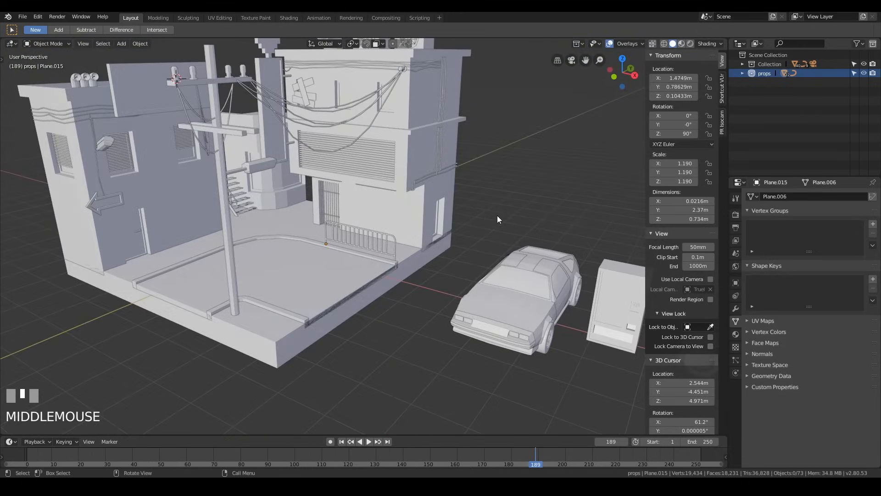
- Move the car about -8.27 m along X and -1.82 m along Y, beside the building with the arrow sign
key(KP_0)
scroll(402, 129, up, 2)
shift+middle_drag(449, 128, 444, 281)
scroll(470, 306, down, 2)
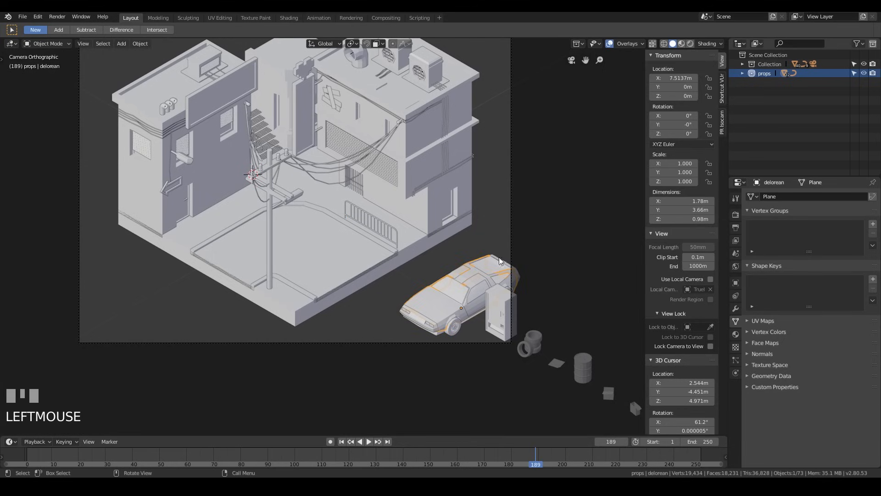
key(g)
key(shift+z)
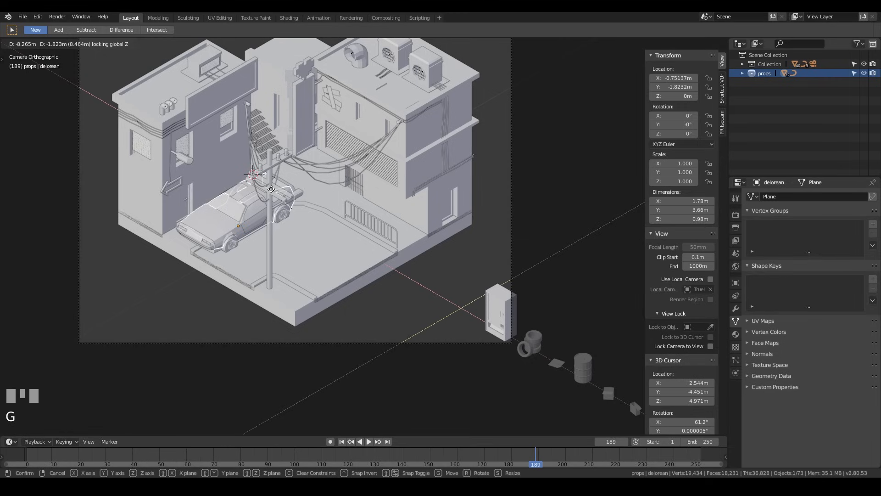
click(271, 189)
- Scale the car down uniformly to 0.862
middle_drag(271, 189, 324, 283)
scroll(372, 242, up, 10)
scroll(383, 242, up, 5)
scroll(332, 260, down, 3)
key(s)
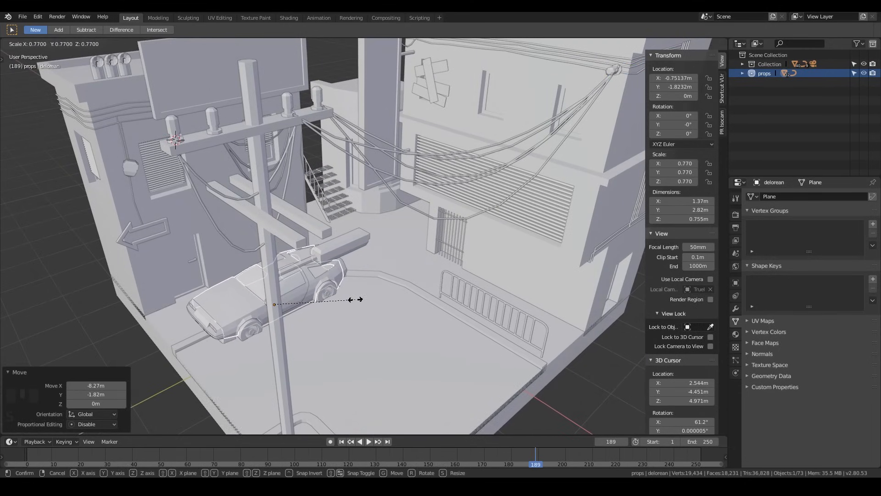
click(365, 299)
middle_drag(364, 299, 349, 288)
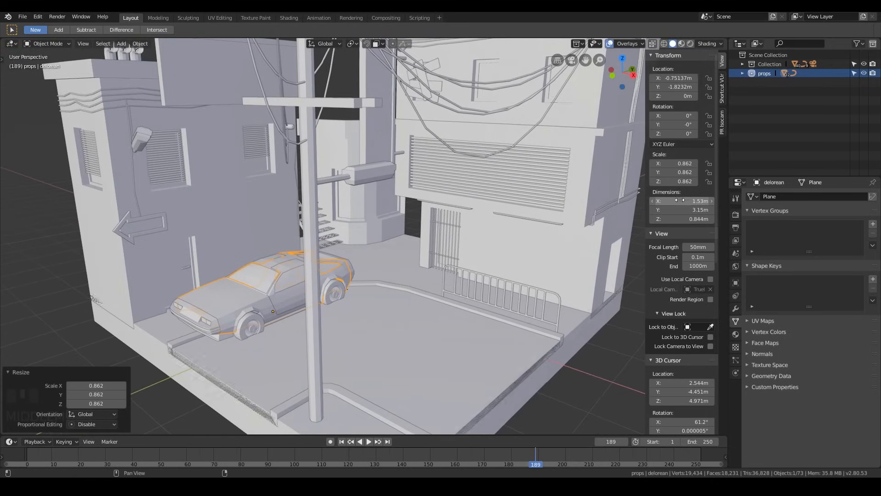
middle_drag(407, 268, 637, 231)
middle_drag(310, 234, 696, 237)
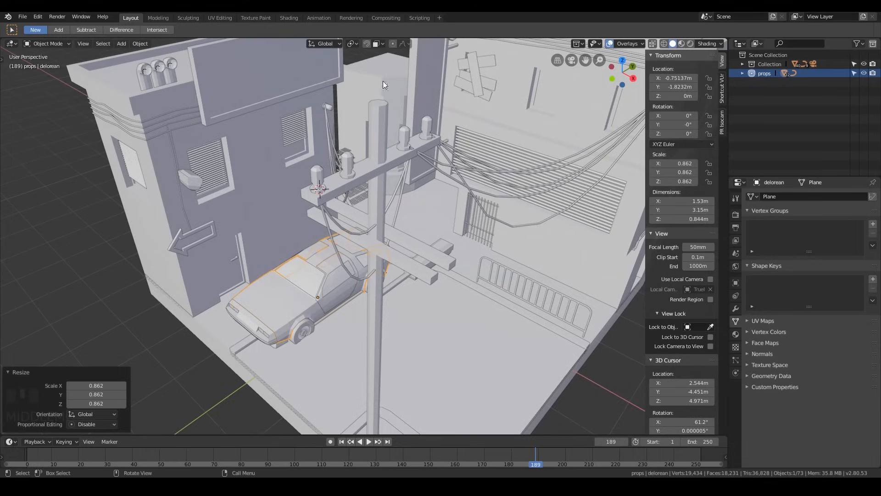
- Raise the car about 0.124 m along Z to pavement level and lower the road slab 0.0131 m
scroll(410, 275, up, 4)
shift+middle_drag(409, 275, 414, 223)
middle_drag(480, 278, 559, 262)
key(g)
key(z)
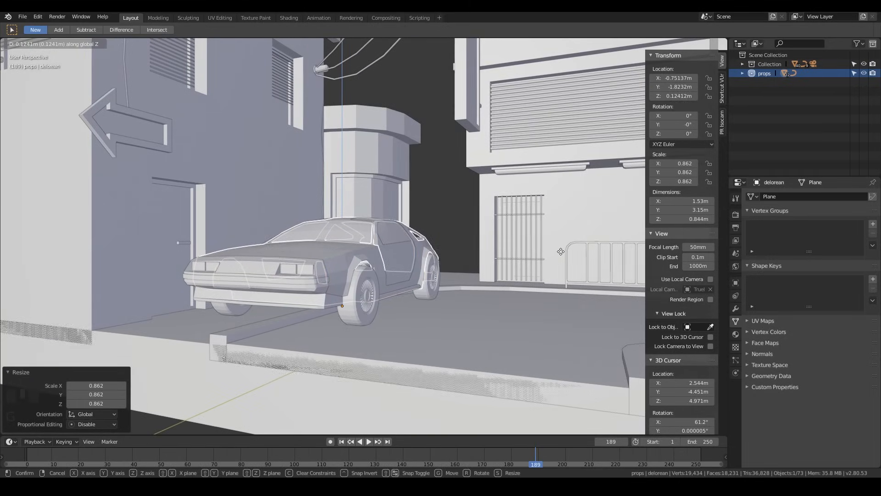
click(556, 251)
middle_drag(555, 252, 489, 252)
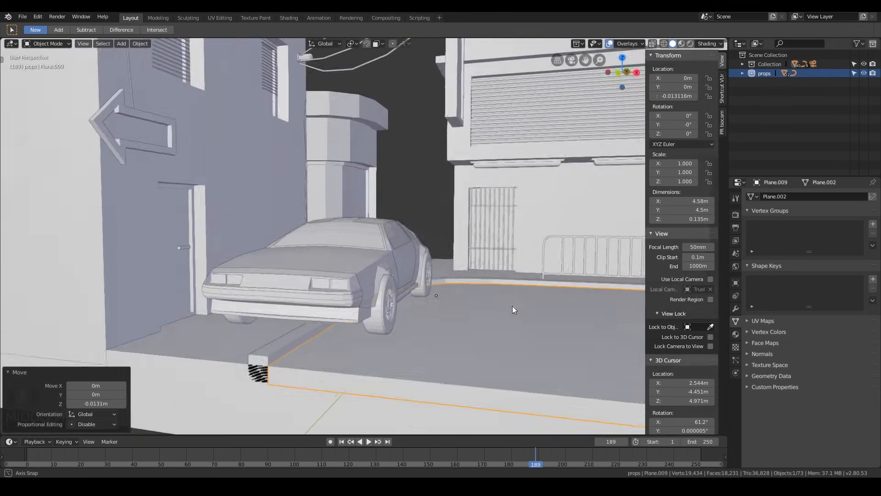
- Adjust the car's height in front view to about Z 0.122 m so its wheels rest on the ground
middle_drag(512, 306, 478, 252)
scroll(415, 277, up, 3)
click(440, 284)
key(KP_1)
scroll(496, 293, up, 4)
scroll(478, 299, down, 1)
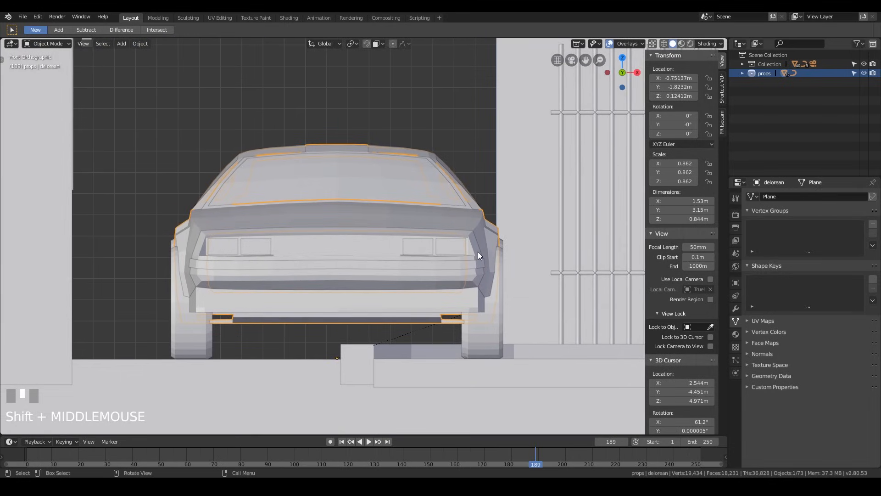
key(g)
key(z)
click(492, 227)
middle_drag(538, 205, 505, 217)
scroll(506, 217, down, 5)
click(213, 376)
- Examine the parked car from the front, side and rear for its modelling details and its fit in the alley
middle_drag(427, 243, 386, 244)
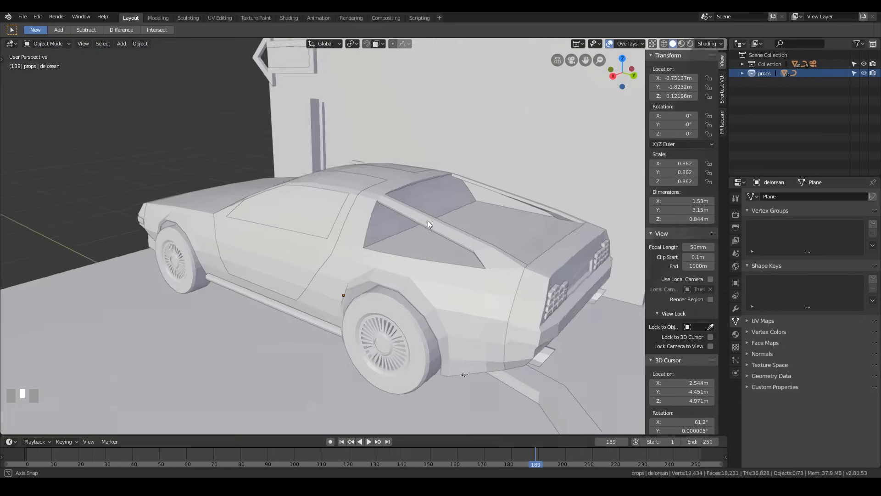
middle_drag(428, 221, 459, 231)
scroll(456, 221, down, 3)
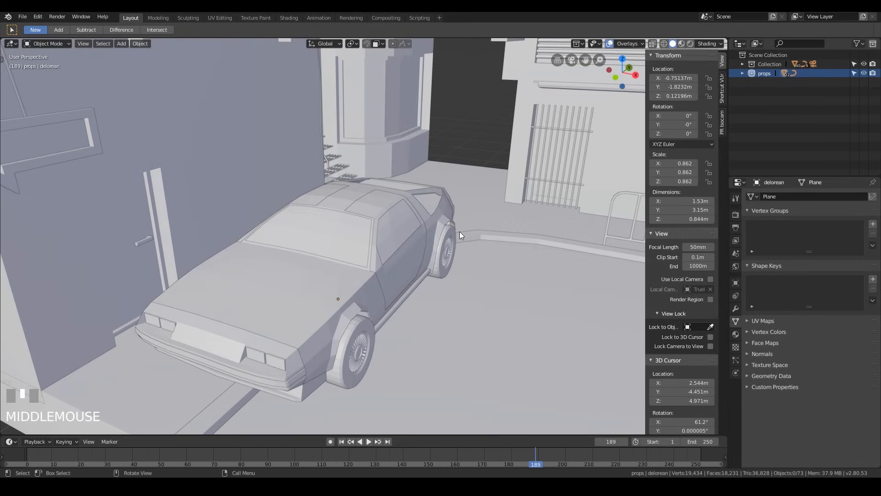
middle_drag(477, 207, 379, 250)
scroll(474, 289, up, 2)
middle_drag(561, 272, 541, 234)
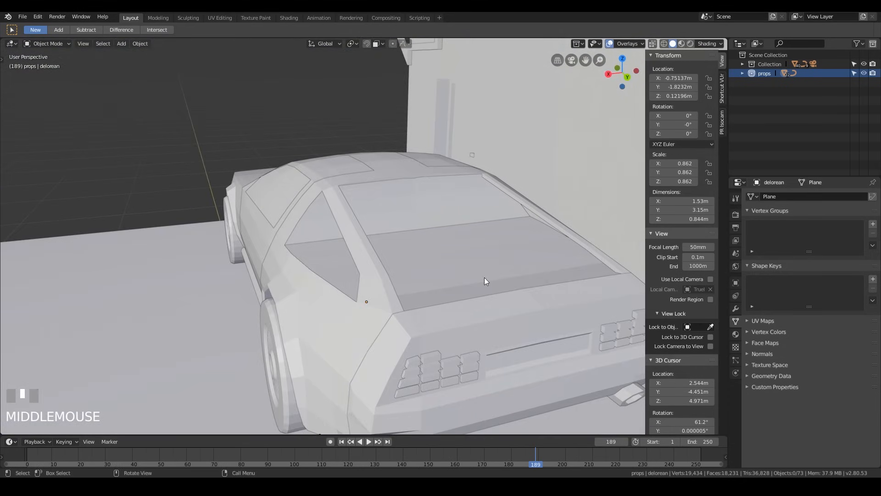
middle_drag(337, 265, 430, 255)
scroll(442, 248, down, 3)
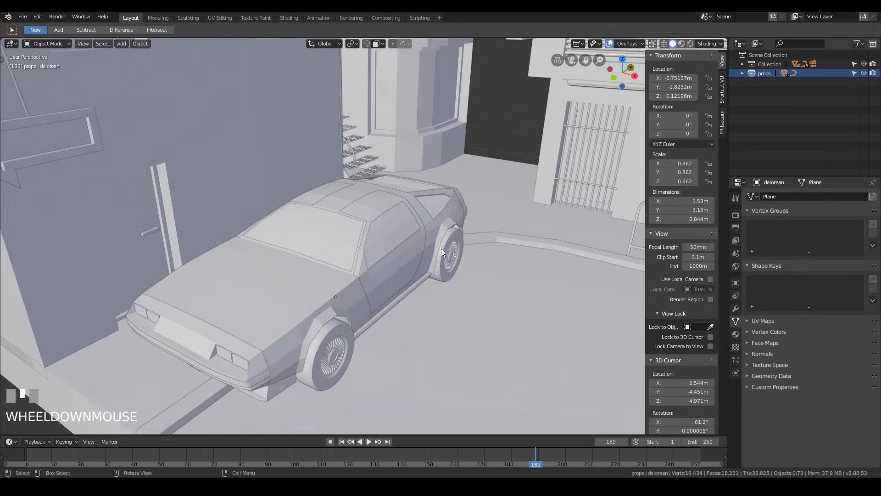
middle_drag(414, 200, 321, 221)
scroll(323, 222, down, 2)
middle_drag(365, 245, 470, 230)
- Move the vending machine -5.95 m along X and 1.77 m along Y, against the larger building's front corner
key(KP_0)
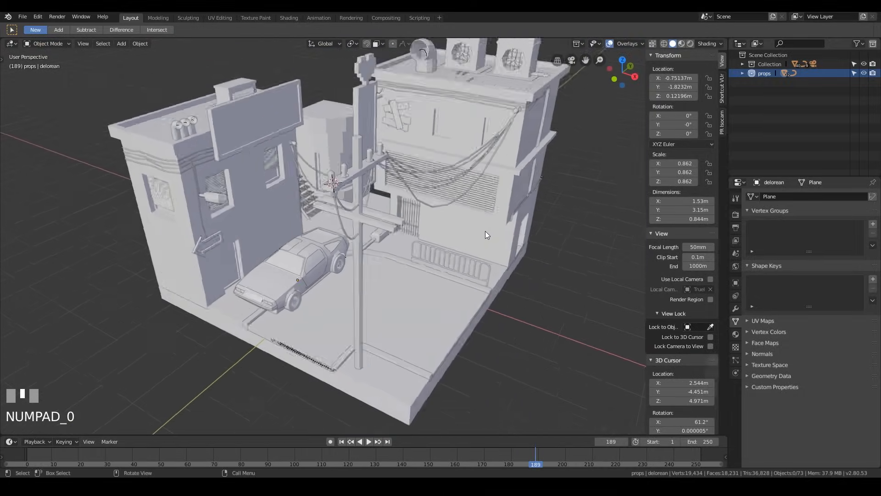
shift+middle_drag(434, 202, 187, 260)
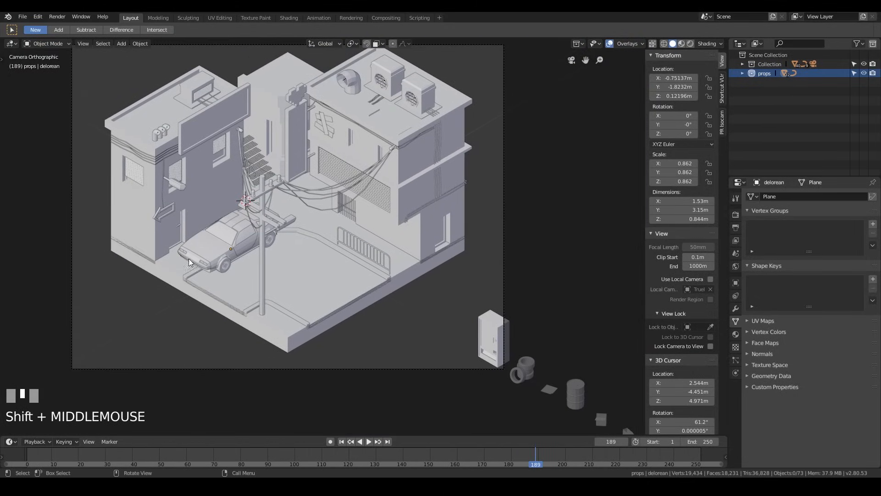
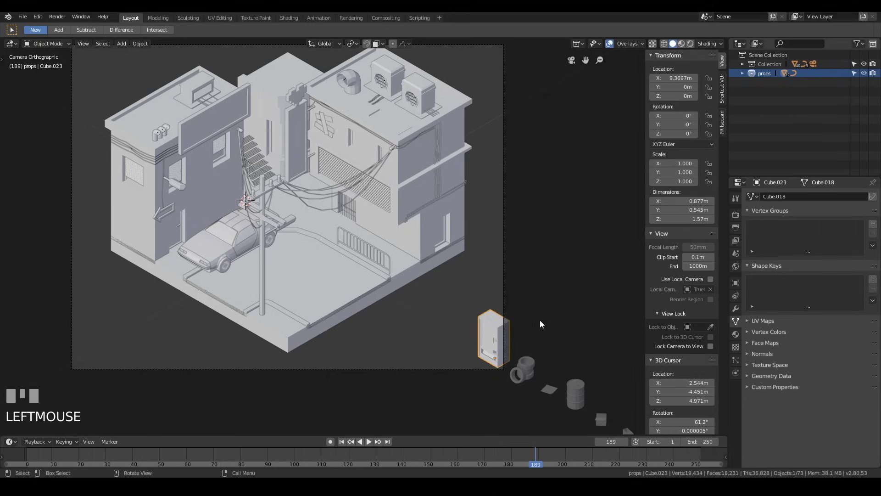
key(g)
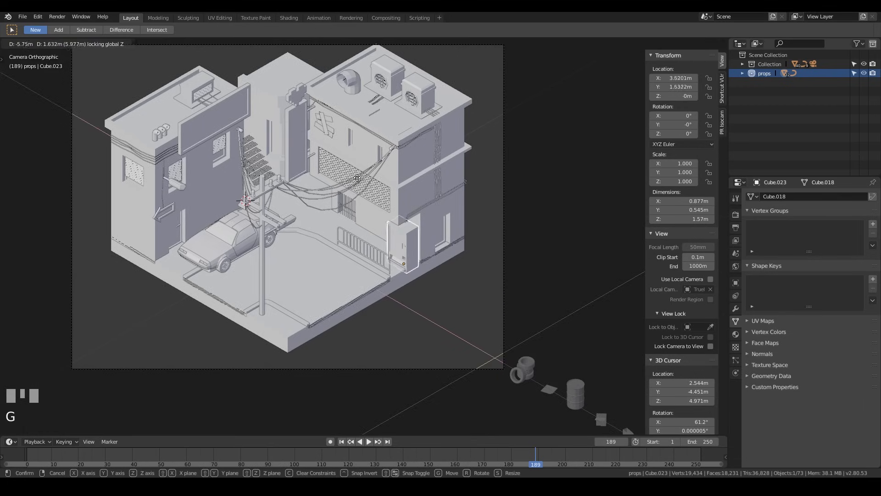
click(355, 174)
scroll(461, 238, up, 6)
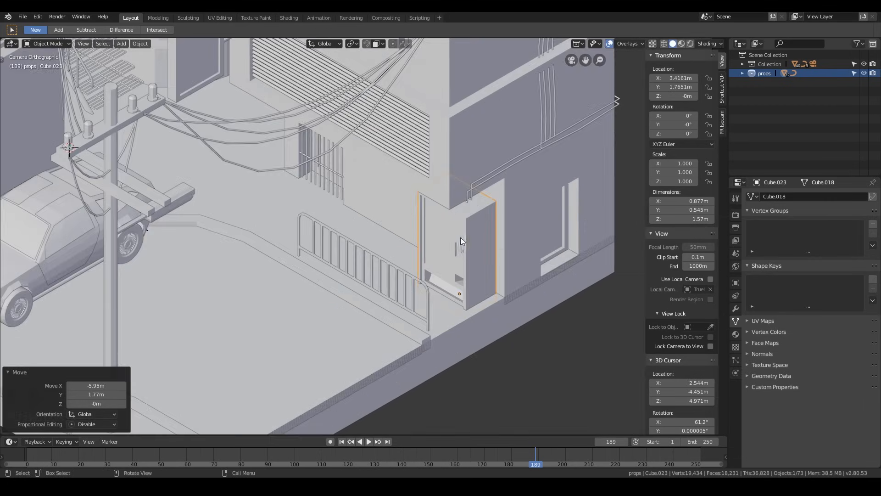
- Raise the vending machine 0.117 m onto the pavement and shift it -0.0398 m along Y off the wall
key(KP_0)
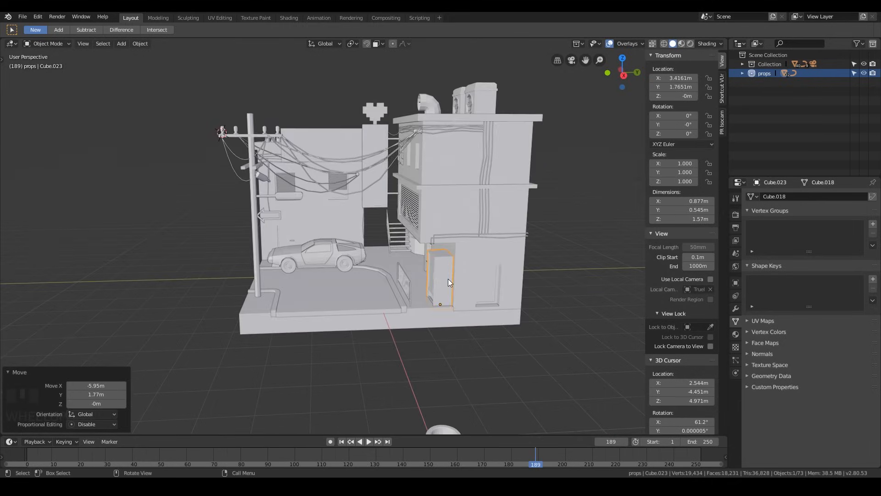
key(KP_Decimal)
middle_drag(466, 304, 490, 304)
key(g)
key(z)
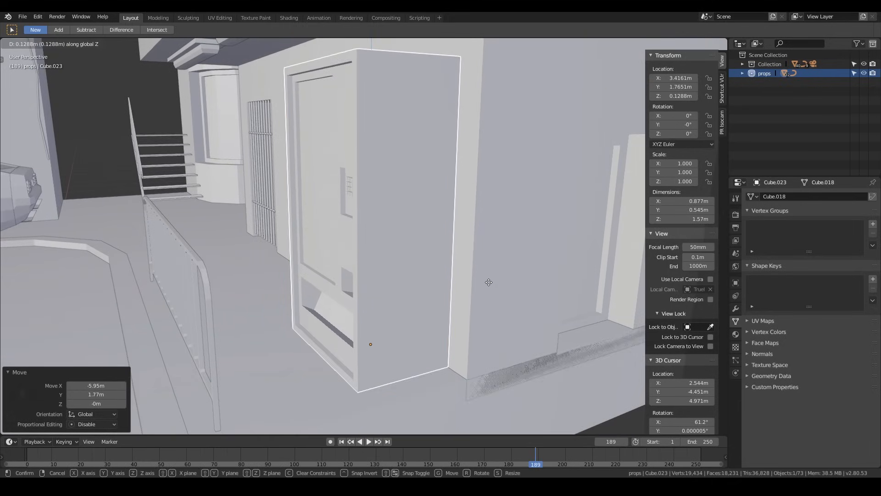
click(484, 285)
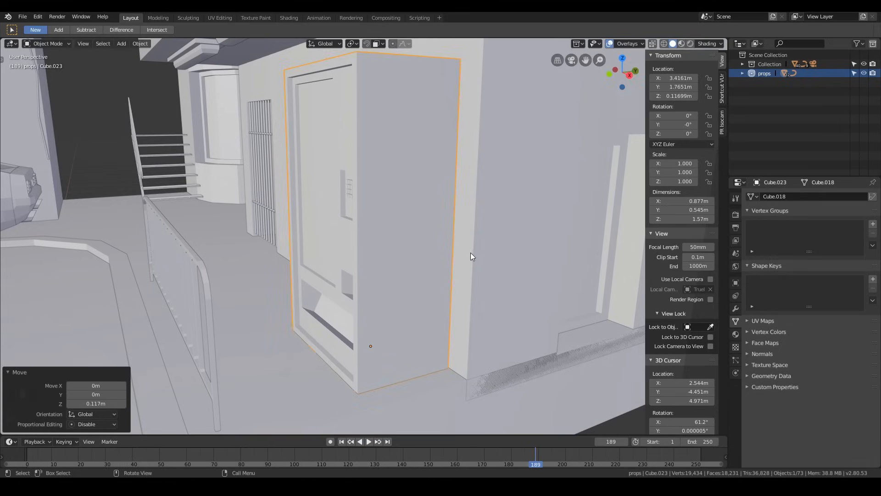
middle_drag(469, 253, 450, 261)
key(g)
key(y)
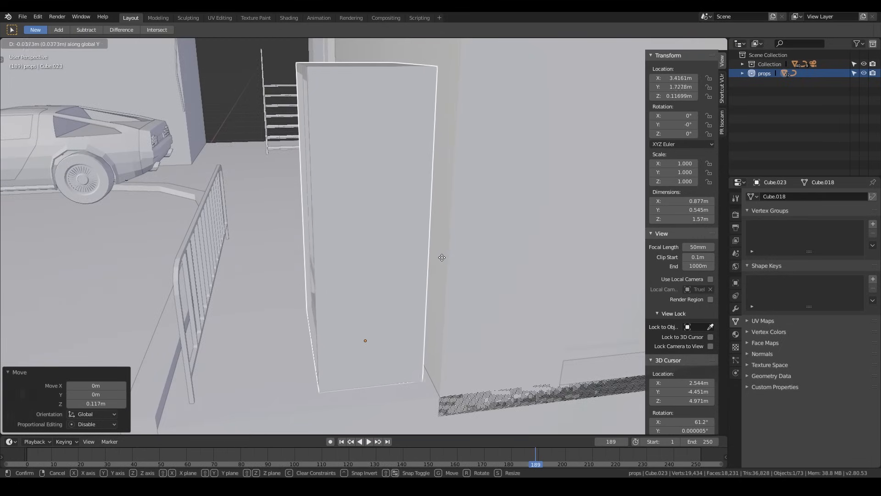
click(439, 259)
- Scale the vending machine down uniformly to 0.811
mouse_move(390, 272)
middle_down()
mouse_move(439, 291)
mouse_move(403, 274)
mouse_move(440, 256)
mouse_move(417, 231)
mouse_move(392, 262)
mouse_move(393, 277)
mouse_move(415, 244)
mouse_move(395, 258)
middle_up()
scroll(439, 291, down, 4)
key(s)
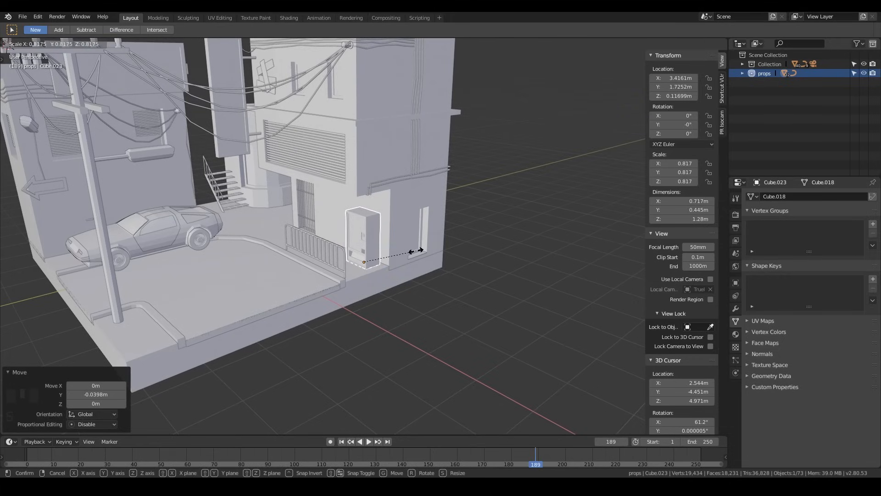
click(416, 251)
mouse_move(394, 252)
middle_down()
mouse_move(373, 256)
mouse_move(404, 257)
middle_up()
key(KP_0)
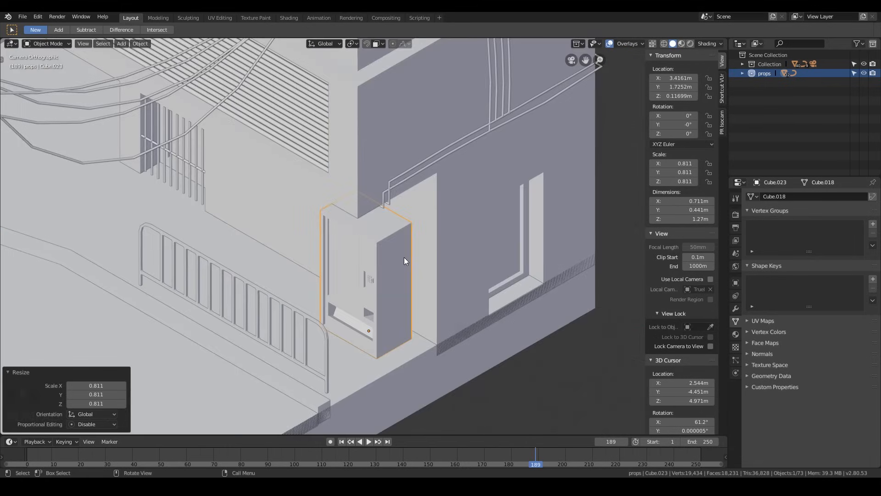
- Scale the vending machine up uniformly by 1.014
scroll(356, 271, down, 5)
shift+middle_drag(342, 268, 363, 265)
key(s)
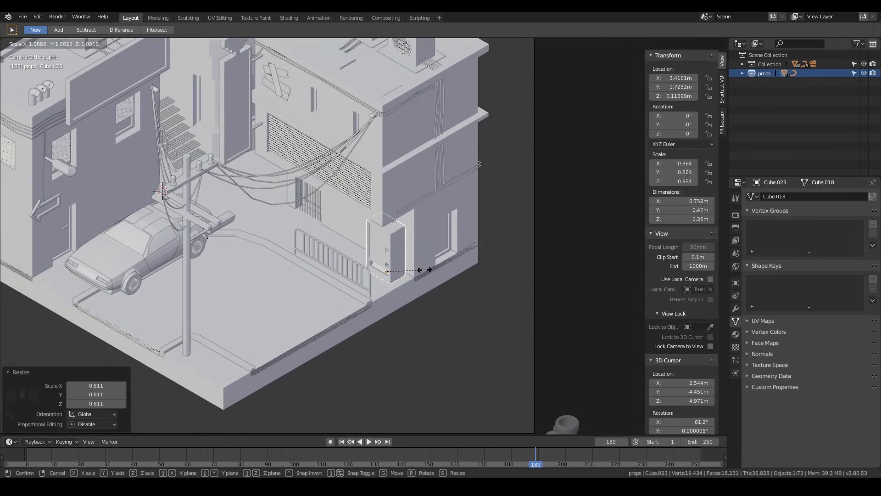
click(423, 269)
- Move the tyre stack onto the pavement beside the utility pole at X 2.9186 m, Y -3.4209 m, Z 0.0955 m, rotated 42.3° about Z
middle_drag(422, 269, 372, 293)
scroll(382, 275, up, 5)
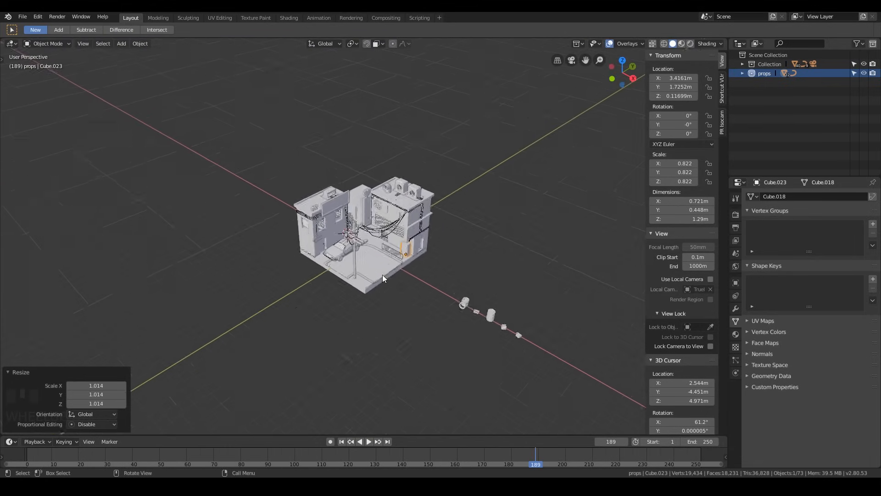
shift+middle_drag(486, 287, 432, 313)
click(429, 289)
shift+middle_drag(367, 262, 469, 252)
scroll(472, 273, up, 2)
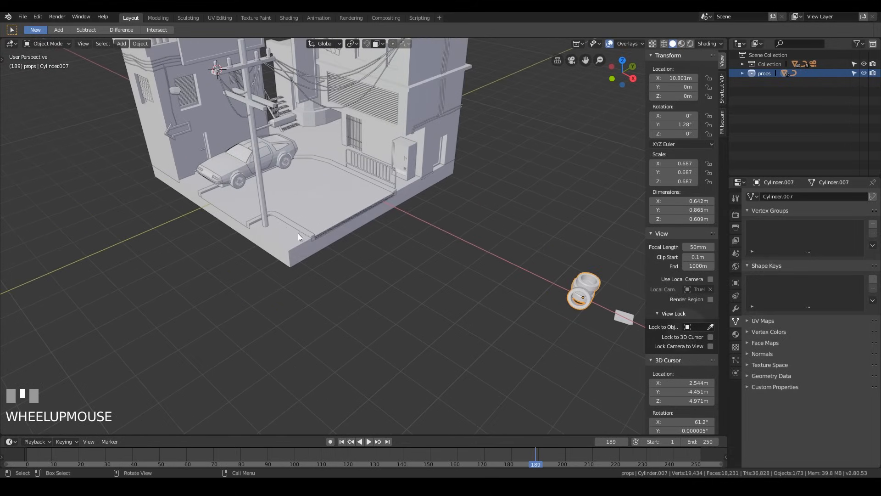
shift+middle_drag(423, 236, 465, 291)
key(g)
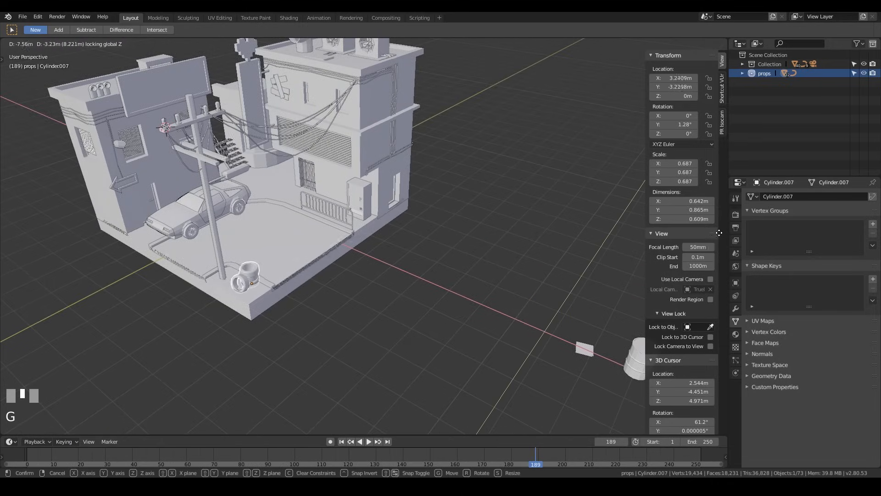
click(719, 232)
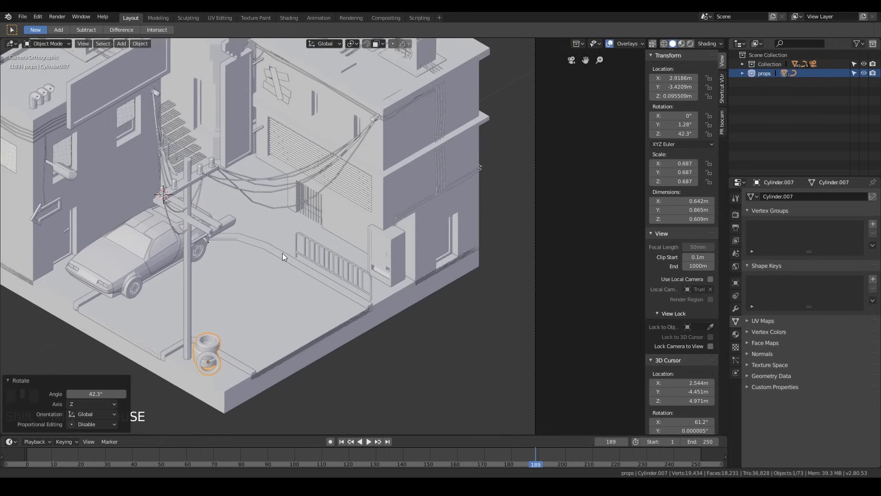
- Scale the tyre stack down uniformly to 0.804
shift+middle_drag(282, 252, 331, 273)
shift+middle_drag(370, 329, 431, 337)
scroll(360, 324, up, 2)
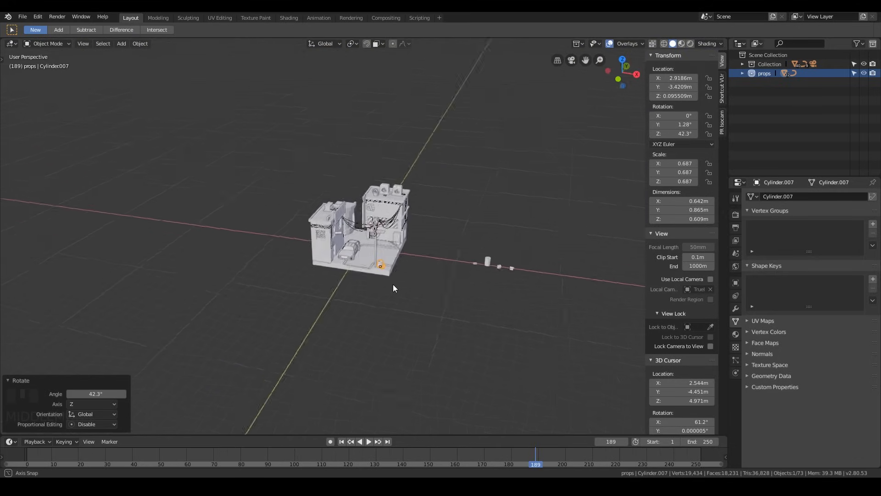
scroll(397, 288, up, 10)
key(s)
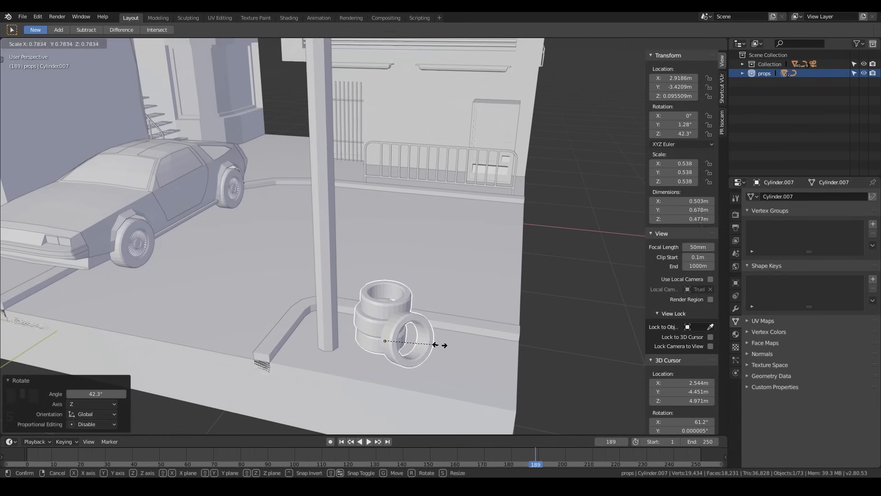
click(436, 345)
- Move the tyre stack 0.574 m along X and -0.14 m along Y to the pavement's outer corner and adjust its height
key(g)
key(shift+z)
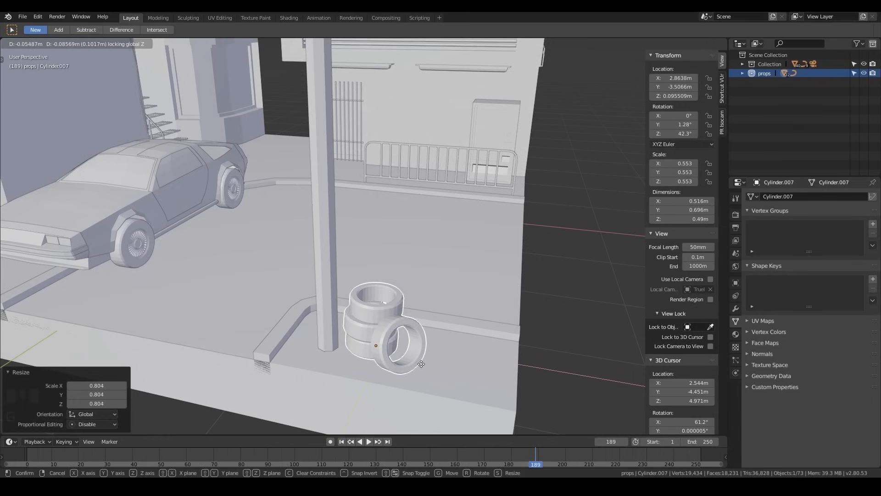
click(500, 381)
key(g)
key(z)
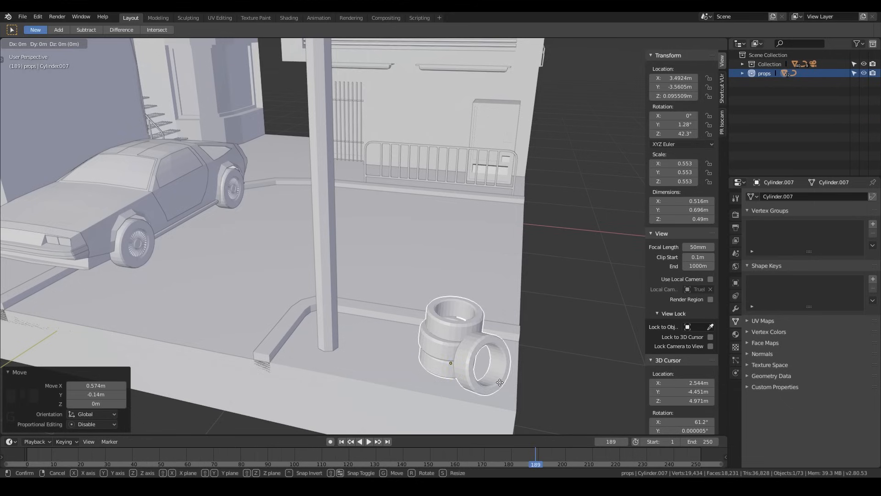
click(496, 384)
- Move the barrel -10.3 m along X and -3.75 m along Y, onto the pavement between the utility pole and the tyres
scroll(527, 348, down, 7)
shift+middle_drag(527, 349, 323, 314)
click(513, 265)
middle_drag(495, 269, 525, 262)
scroll(496, 340, up, 3)
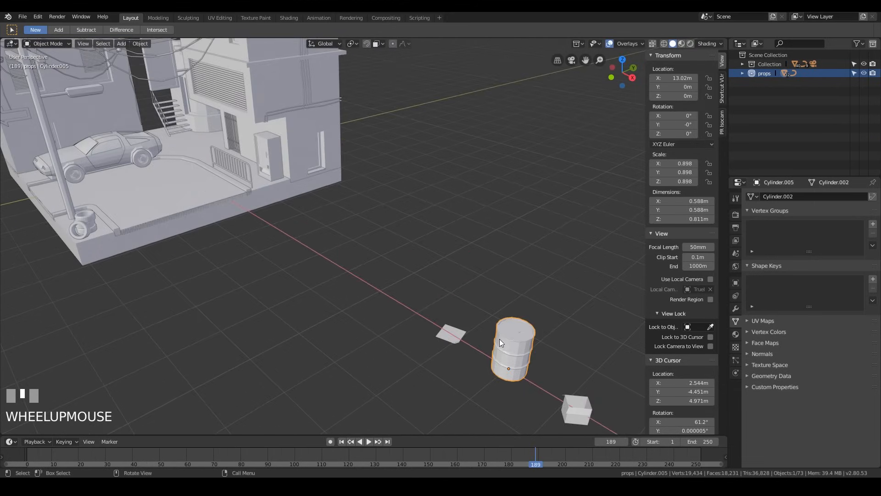
mouse_move(309, 349)
shift+middle_down()
mouse_move(354, 354)
mouse_move(351, 346)
mouse_move(304, 338)
shift+middle_up()
key(g)
key(shift+z)
click(295, 141)
middle_drag(202, 185, 461, 142)
scroll(493, 205, up, 4)
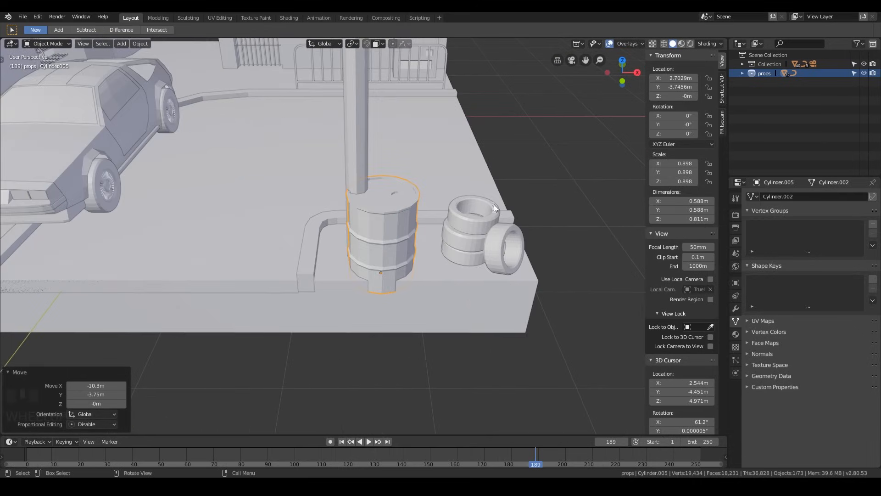
shift+middle_drag(494, 205, 472, 206)
scroll(371, 318, down, 2)
- Move the flat sheet -8.81 m along X and -2.42 m along Y onto the road and raise it 0.126 m
click(370, 315)
middle_drag(370, 315, 500, 313)
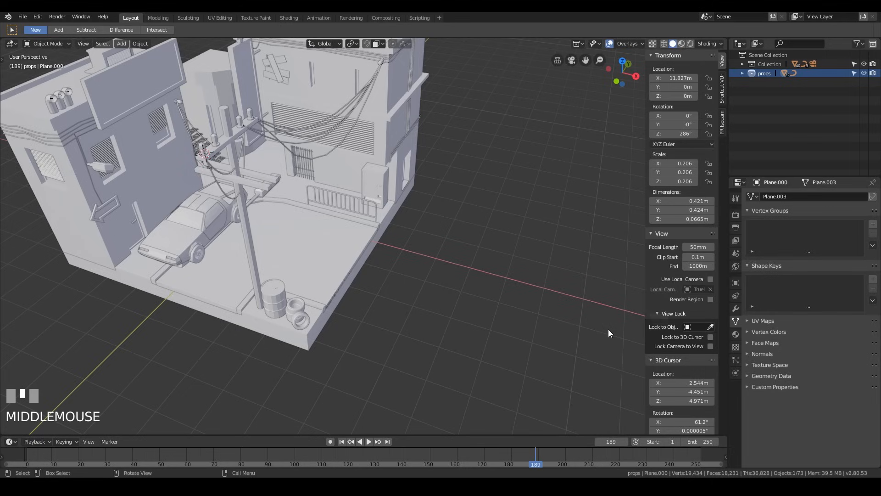
key(g)
click(32, 255)
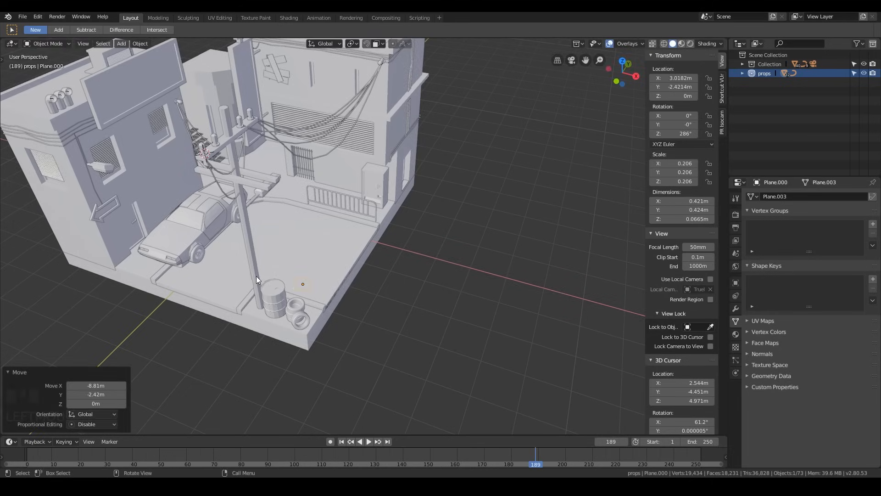
scroll(258, 277, up, 5)
shift+middle_drag(288, 291, 423, 226)
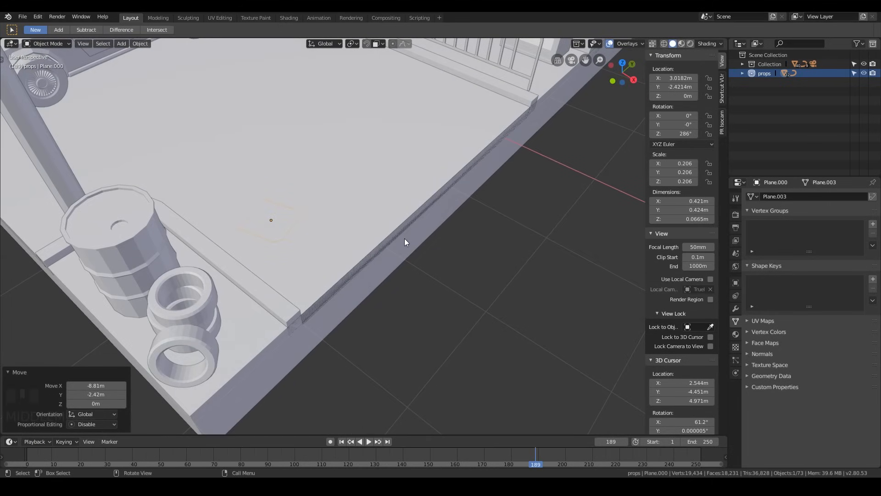
key(g)
key(z)
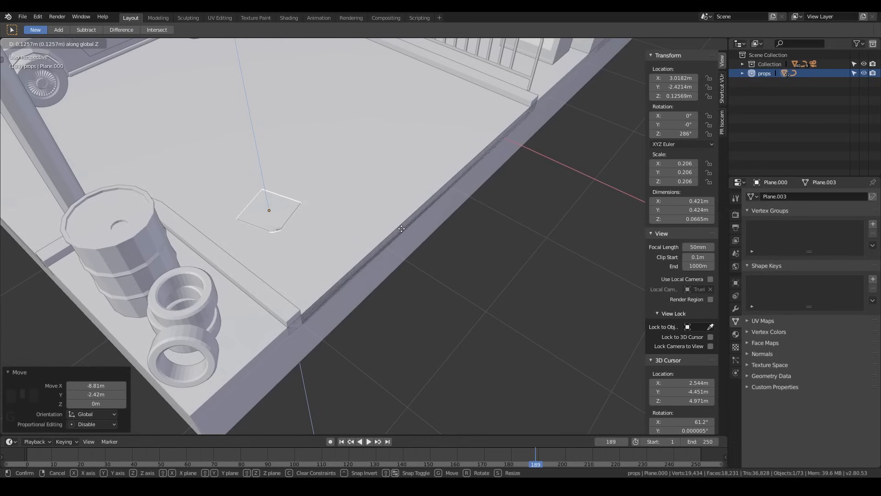
click(402, 232)
- Shift the flat sheet along the road to X 3.3944 m, Y -2.5755 m and rotate it 12.3° about Z
key(g)
key(shift+z)
click(388, 317)
key(r)
click(402, 294)
- Move the open square box -12.2 m along X and -3.77 m along Y to the kerb near the pole, and raise it 0.259 m
scroll(447, 221, down, 10)
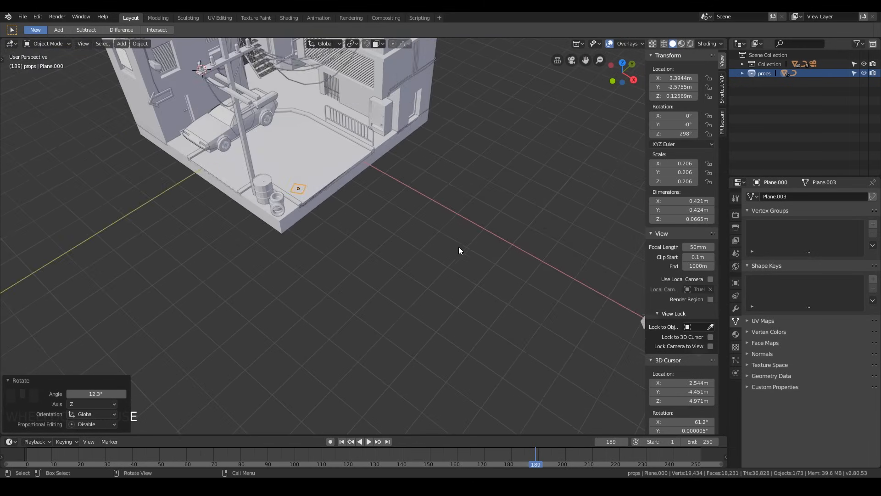
click(615, 321)
key(g)
key(shift+z)
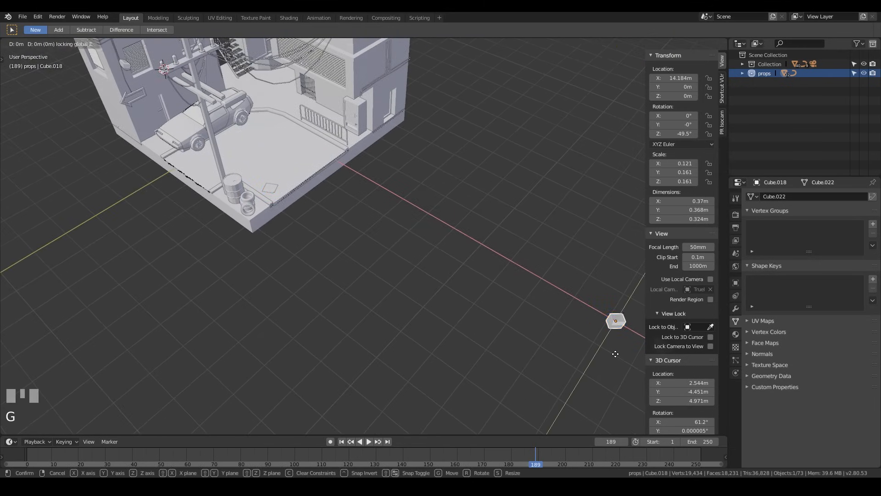
click(116, 180)
middle_drag(183, 184, 319, 208)
scroll(271, 196, up, 4)
scroll(330, 215, up, 4)
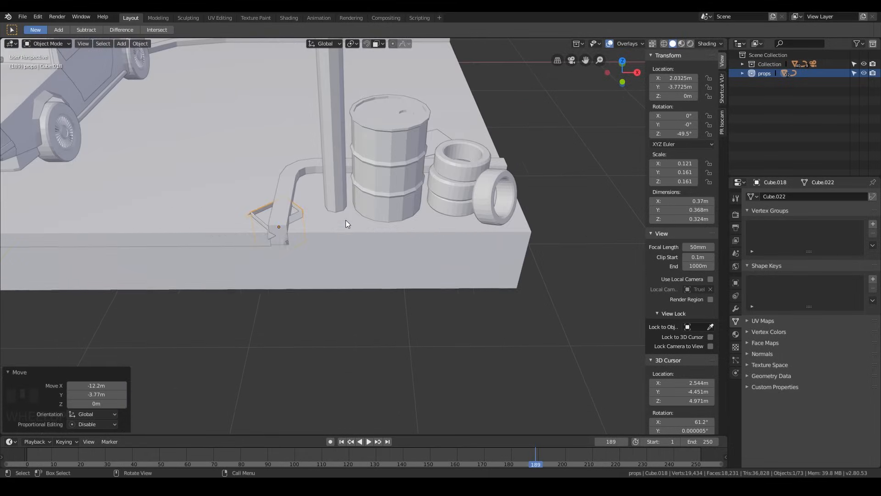
key(g)
key(z)
click(343, 189)
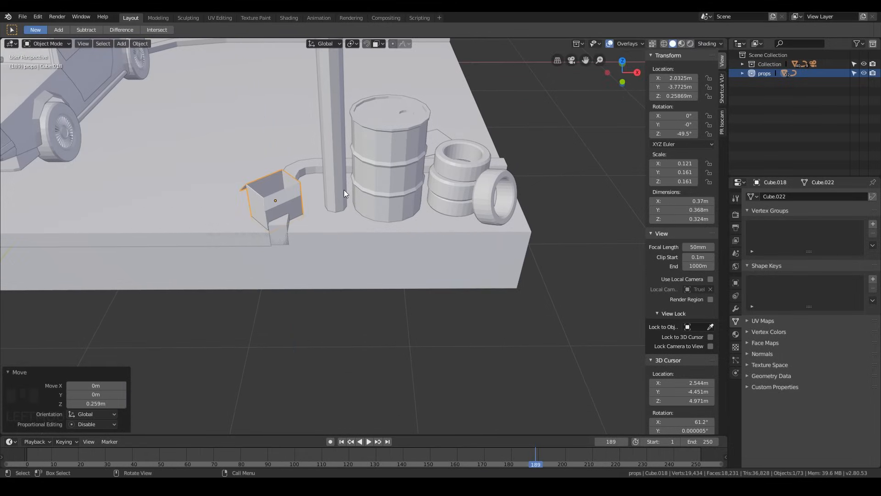
- Shift the square box 0.262 m along X and -0.0821 m along Y, and rotate it -68.5° about Z
key(g)
key(shift+z)
click(466, 214)
key(r)
key(z)
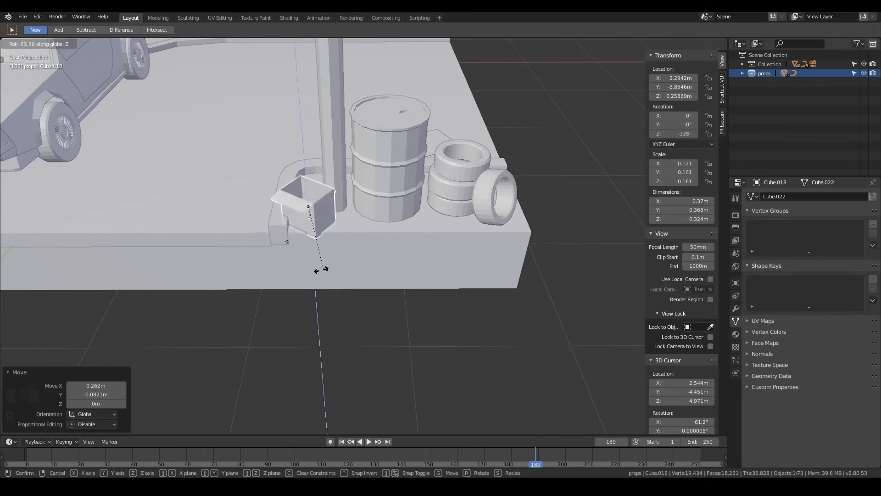
click(330, 260)
- Nudge the square box about 0.097 m along X and 0.006 m along Y beside the barrel, and raise it 0.0216 m
key(g)
key(shift+z)
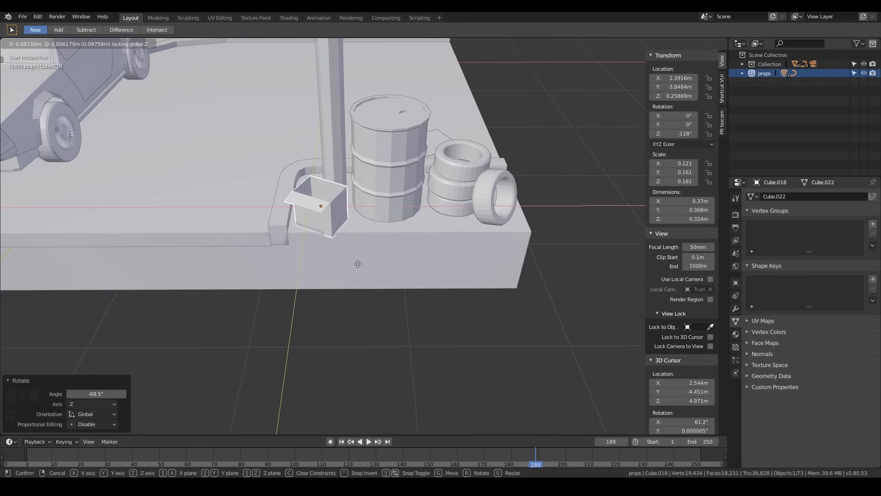
click(358, 264)
key(g)
key(z)
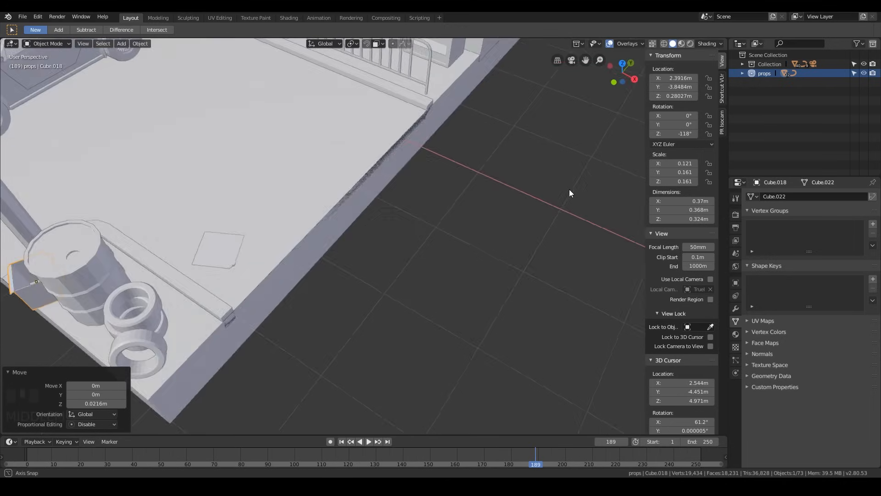
- Move the narrow open box -12.6 m along X and -2.54 m along Y onto the road and raise it 0.282 m
scroll(574, 186, down, 5)
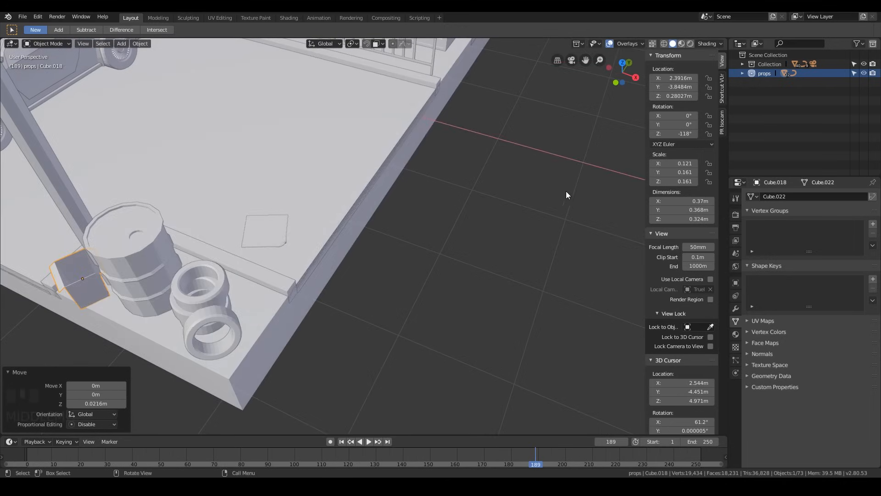
key(KP_Decimal)
scroll(440, 192, down, 3)
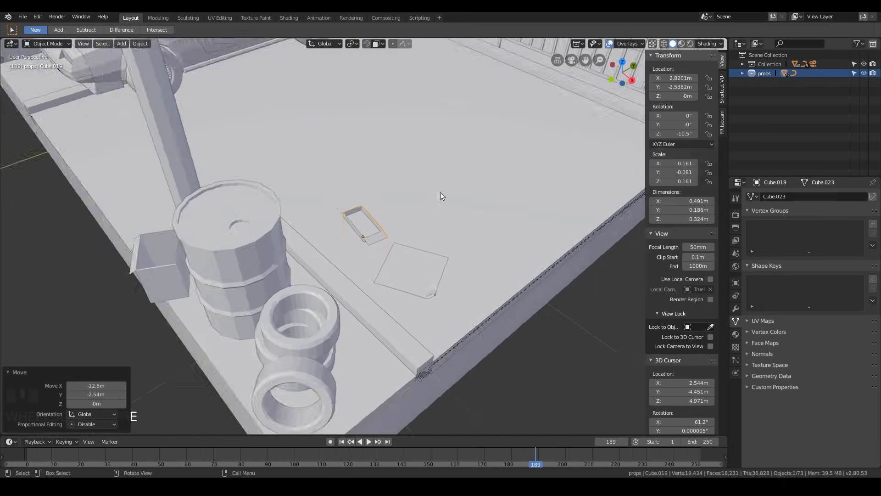
key(g)
key(z)
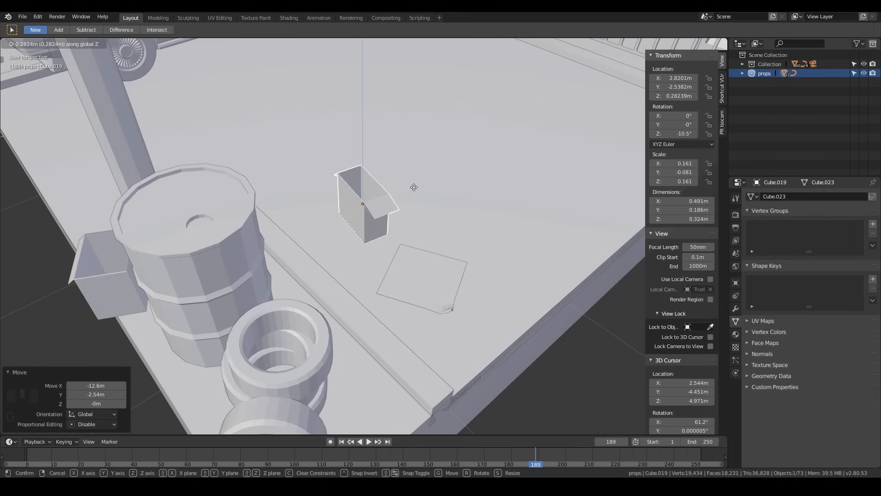
click(413, 187)
- Move the narrow box 0.455 m along X and -0.717 m along Y to the tyres, and rotate it 24.5° about Z
scroll(409, 189, down, 2)
middle_drag(409, 189, 429, 231)
key(g)
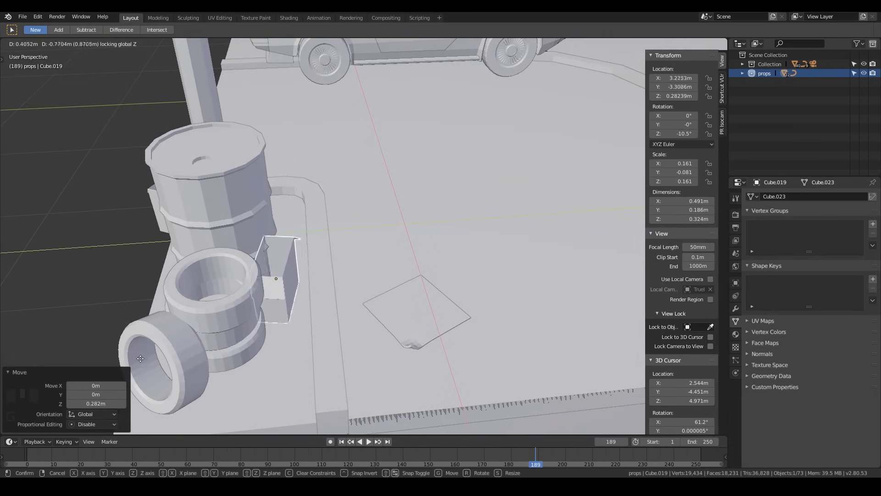
click(361, 314)
key(r)
key(z)
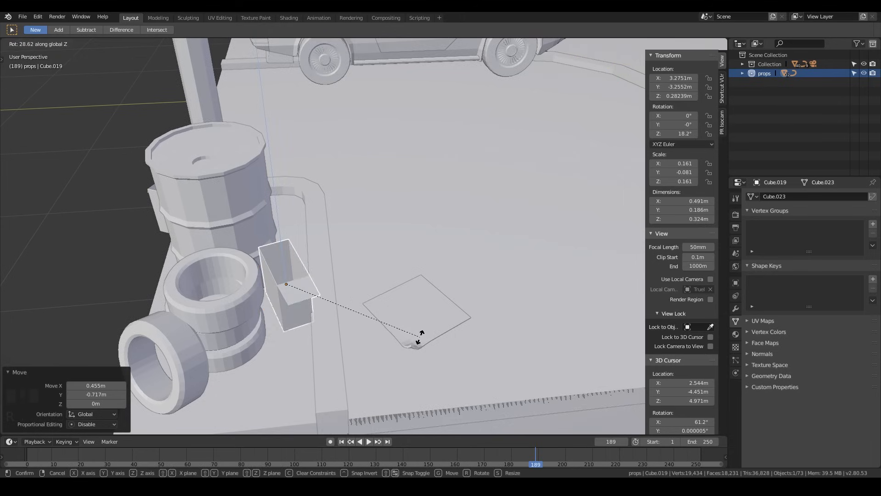
click(417, 341)
- Nudge the narrow box closer to the tyres, to X 3.3212 m and Y -3.2749 m, and clear the selection
key(g)
key(shift+z)
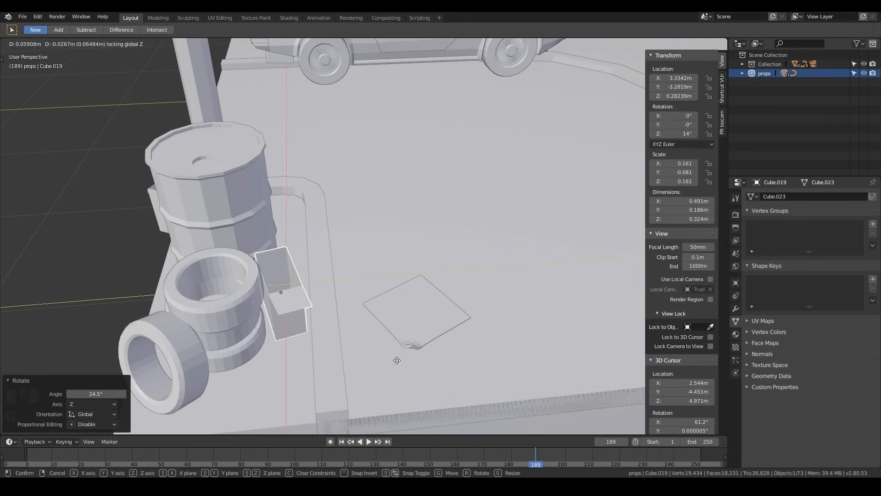
click(394, 359)
middle_drag(383, 306, 366, 282)
scroll(365, 281, down, 4)
click(442, 354)
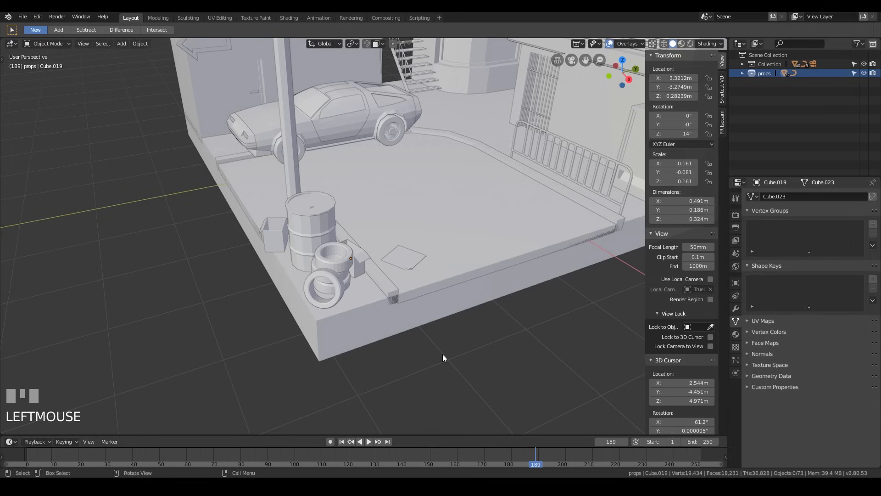
- Examine the whole alley scene through the camera, checking the buildings, boarded wall and placed props
key(KP_0)
scroll(463, 371, down, 3)
shift+middle_drag(464, 371, 414, 243)
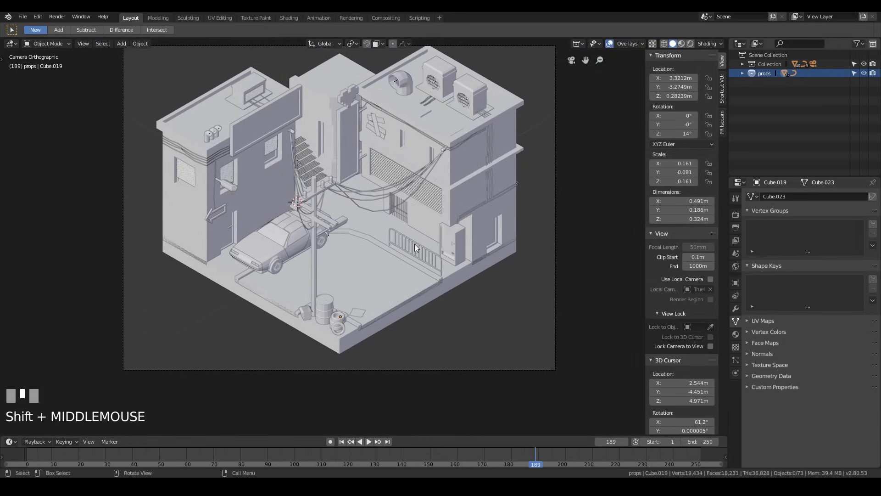
scroll(414, 243, up, 3)
shift+middle_drag(433, 167, 429, 219)
shift+scroll(213, 219, down, 2)
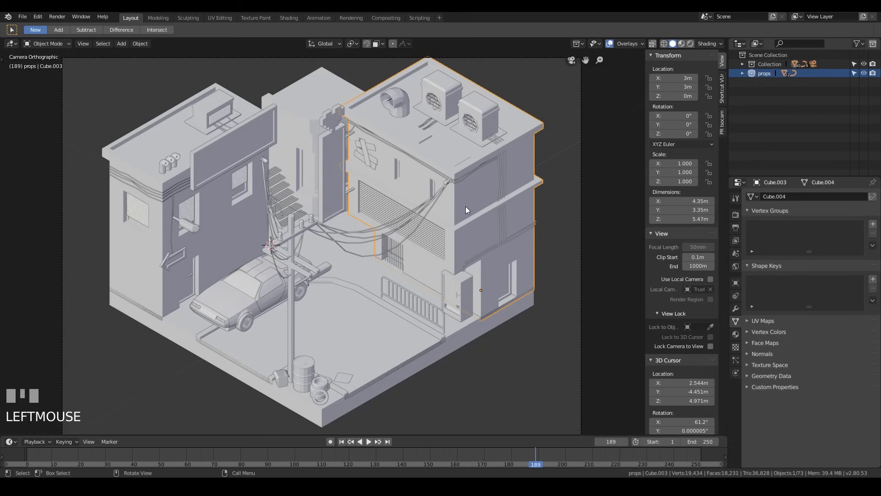
key(Tab)
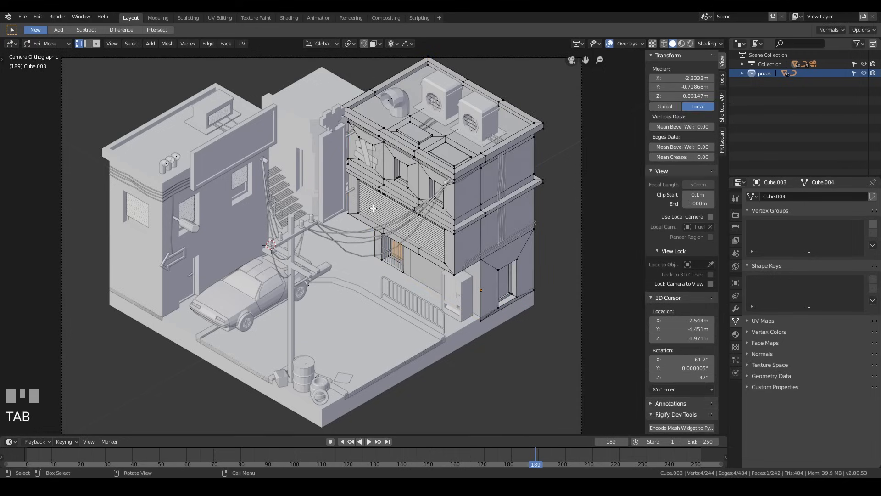
key(Tab)
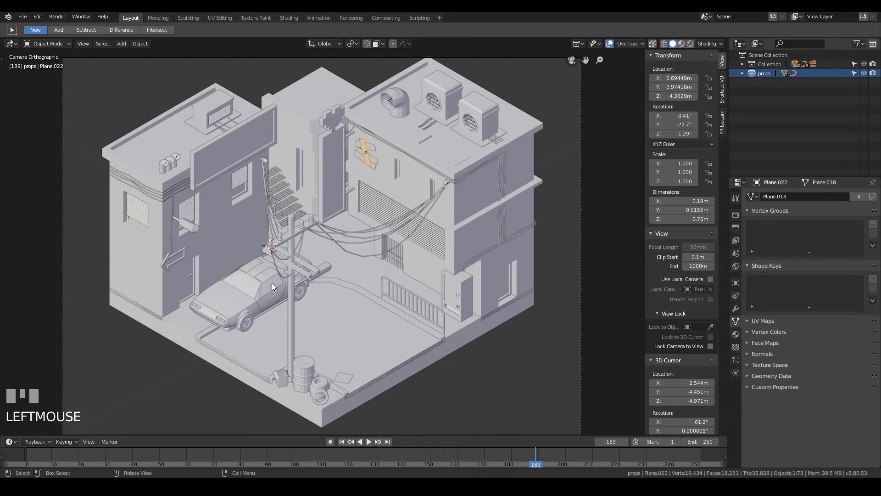
shift+middle_drag(303, 260, 324, 249)
scroll(313, 246, down, 3)
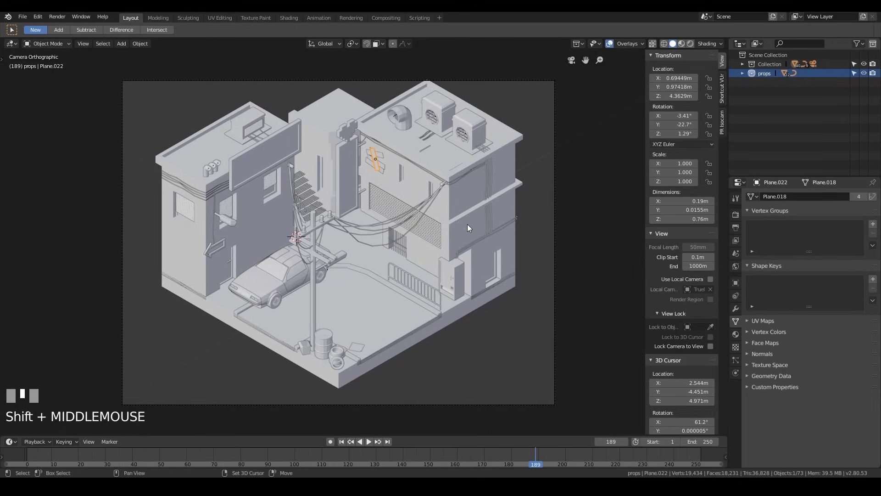
shift+middle_drag(467, 228, 468, 232)
scroll(422, 249, up, 2)
- Raise the street lamp on the utility pole 0.277 m along Z
middle_drag(421, 249, 279, 255)
scroll(422, 296, up, 5)
scroll(275, 272, up, 3)
key(g)
key(z)
click(345, 237)
middle_drag(345, 238, 376, 284)
middle_drag(361, 240, 394, 247)
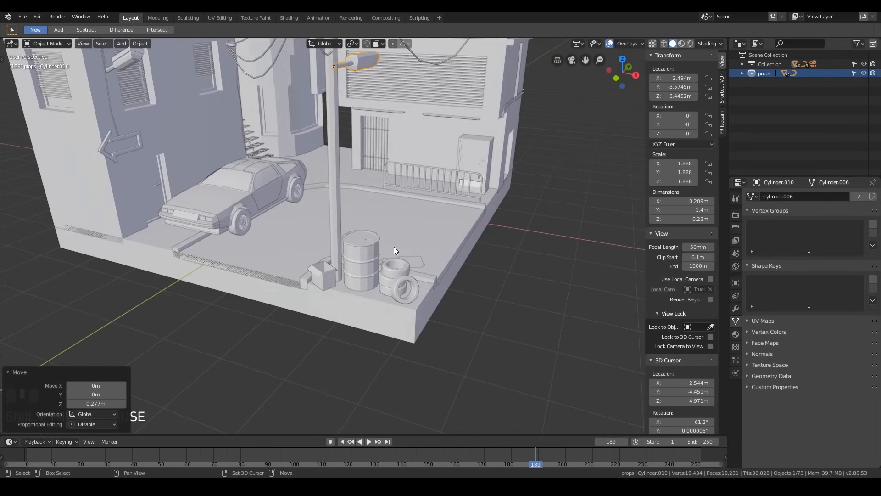
- Examine the whole alley scene freely and through the camera, checking the street lamp, barrel, tyres, car and buildings
middle_drag(416, 278, 328, 239)
middle_drag(340, 291, 392, 228)
scroll(363, 202, up, 3)
middle_drag(363, 199, 310, 225)
shift+middle_drag(366, 169, 395, 240)
middle_drag(363, 251, 407, 181)
scroll(389, 220, up, 5)
scroll(395, 215, down, 5)
key(KP_0)
scroll(456, 326, down, 2)
scroll(458, 313, up, 3)
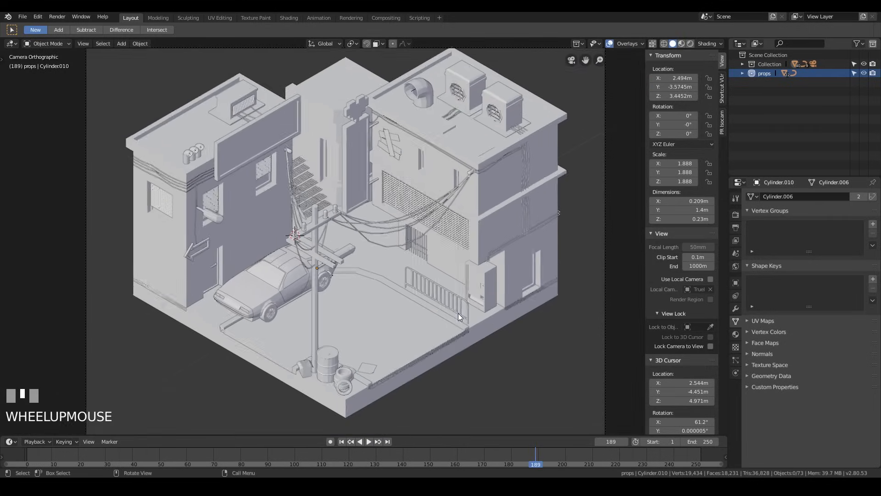
scroll(458, 313, up, 1)
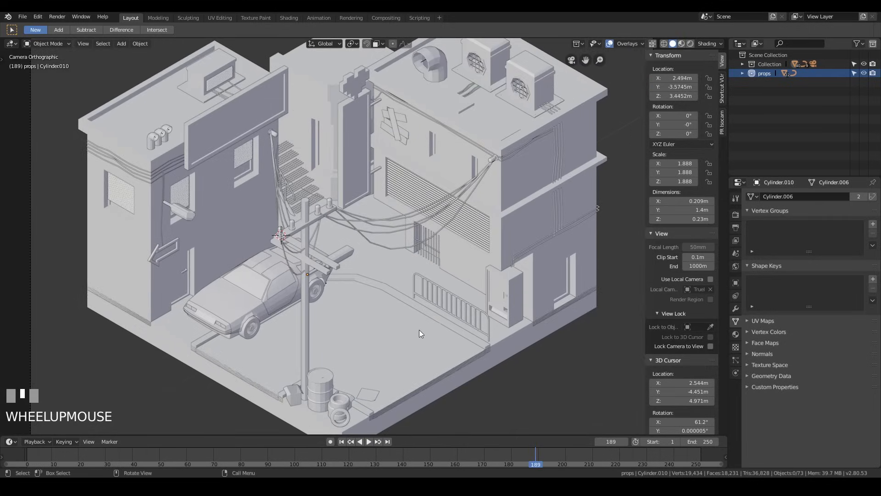
scroll(420, 333, down, 2)
shift+middle_drag(419, 333, 446, 271)
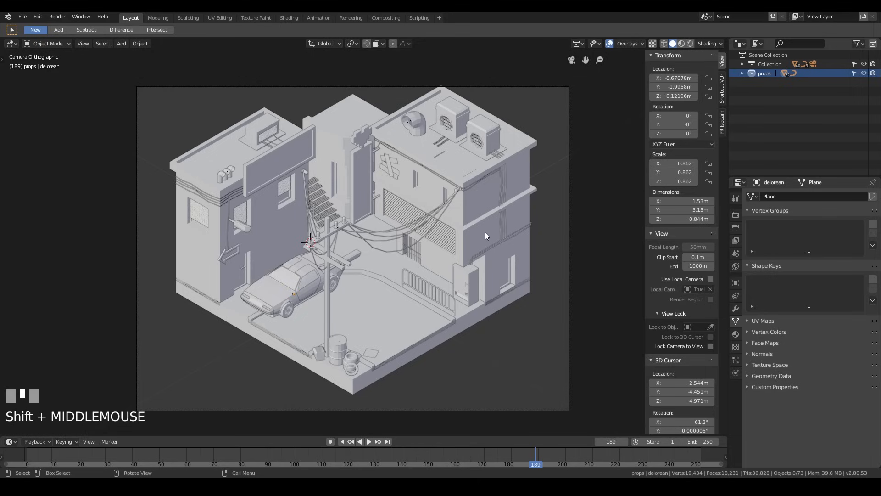
scroll(319, 255, up, 2)
scroll(322, 249, down, 2)
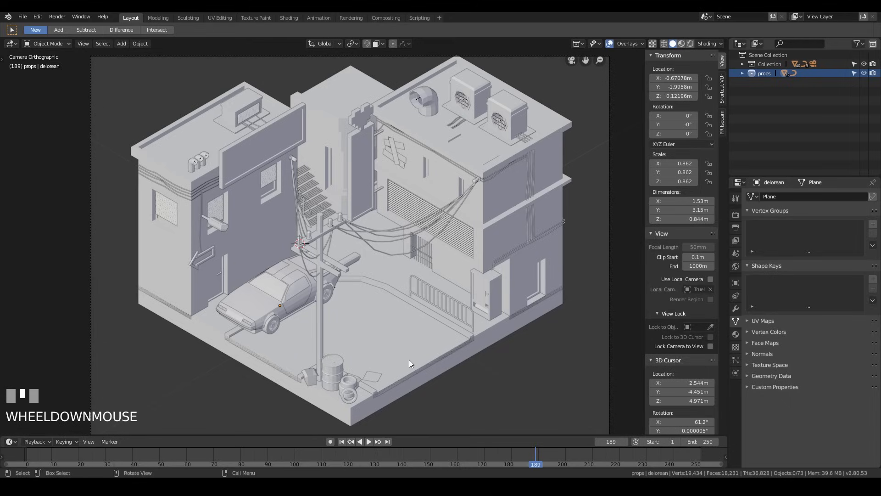
- Make a linked duplicate of the flat sheet beside the tyres, offset -2.38 m along X and 2.69 m along Y
click(378, 375)
key(alt+d)
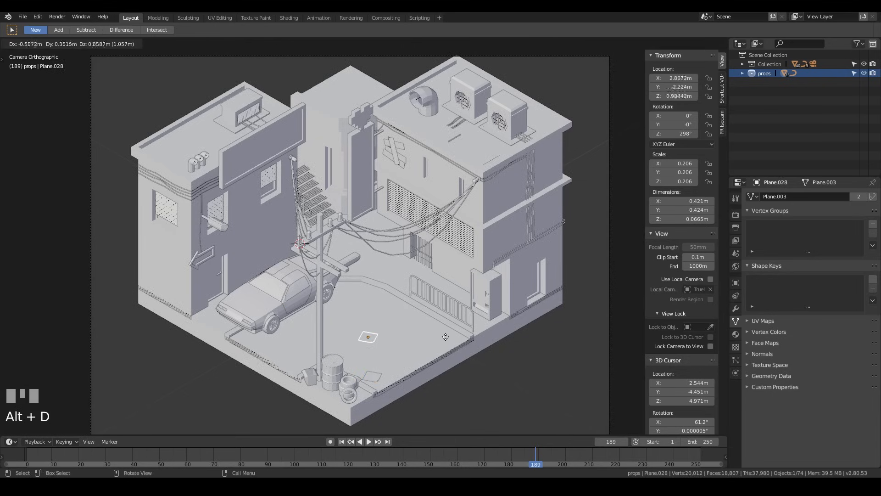
click(445, 307)
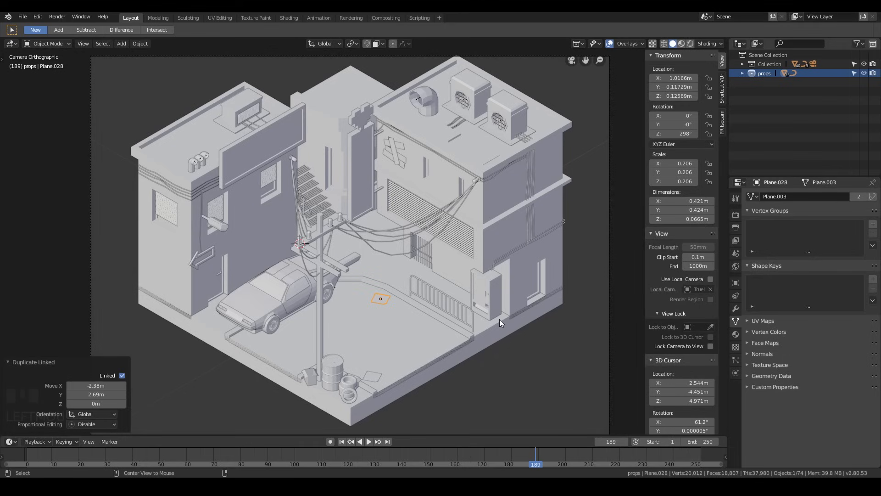
- Make another linked duplicate of the sheet beside the new one, near the kerb, and rotate it -74.8° about Z
key(alt+d)
click(473, 303)
key(r)
key(z)
click(375, 339)
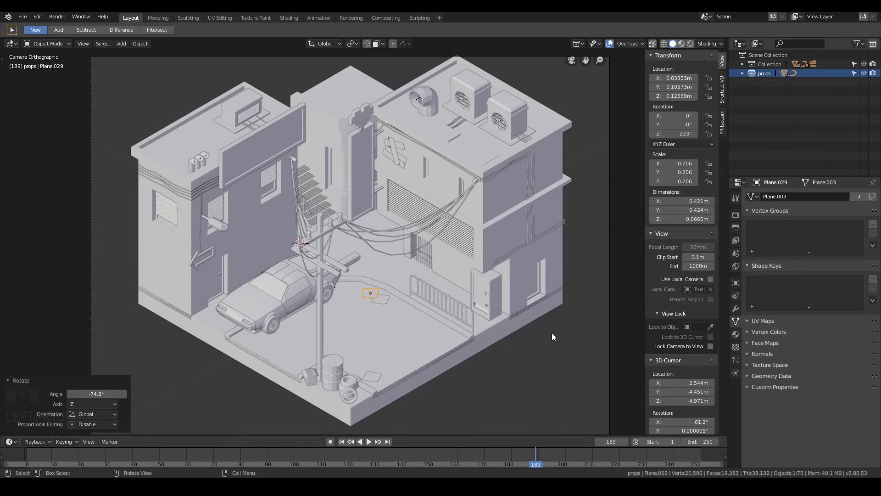
- Scale the first duplicated sheet in the middle of the street by 0.830
click(380, 300)
key(s)
click(497, 356)
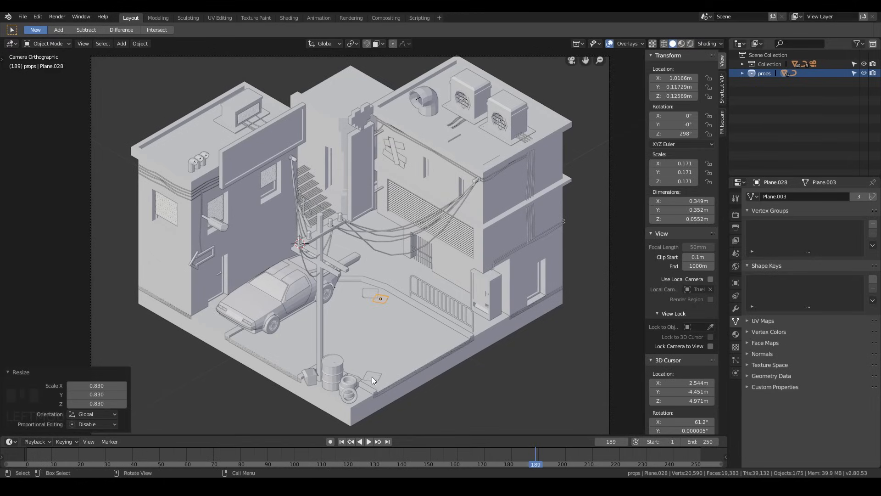
- Rotate the original sheet beside the tyres slightly, clear the selection and save the file
click(372, 377)
key(r)
click(483, 353)
click(570, 326)
key(ctrl+s)
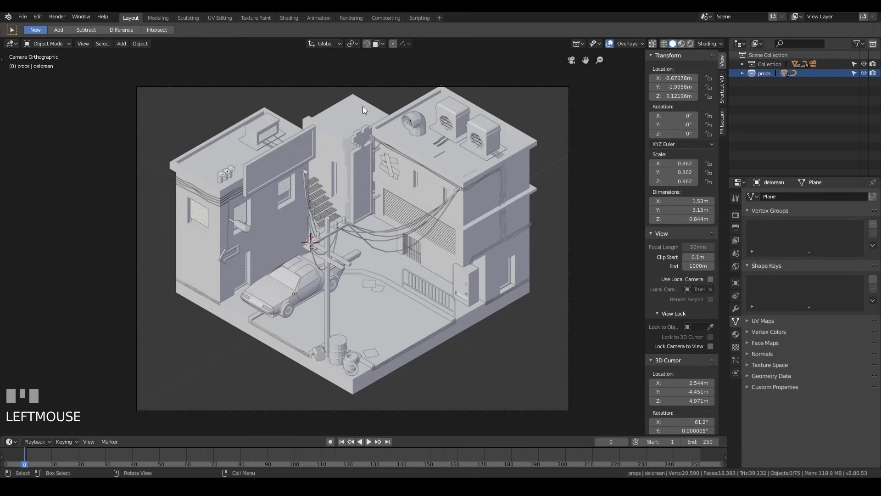
- Place the 3D cursor on the roof beside the three bent pipes, add a plane there and scale it by 0.112
click(331, 117)
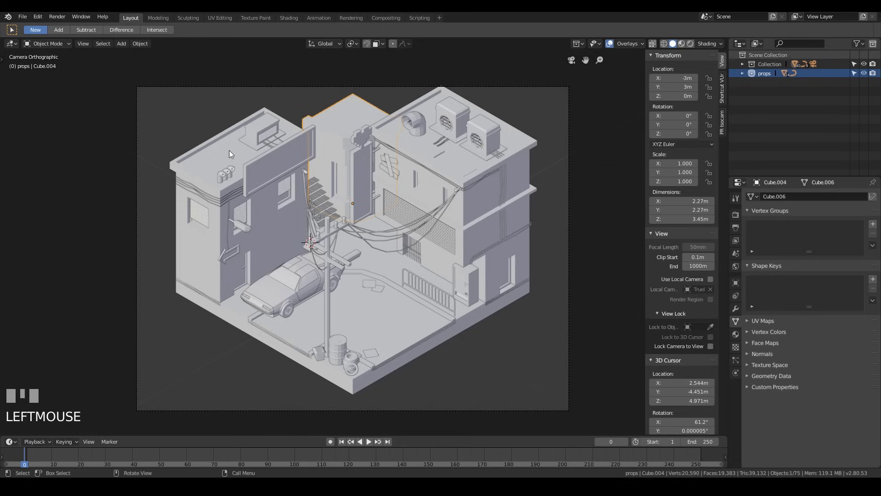
shift+right_click(214, 193)
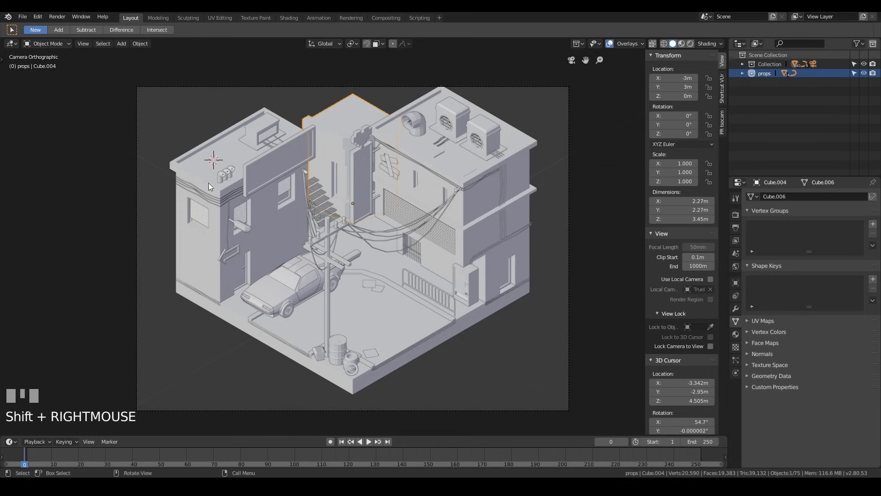
middle_drag(214, 192, 228, 171)
scroll(257, 179, up, 10)
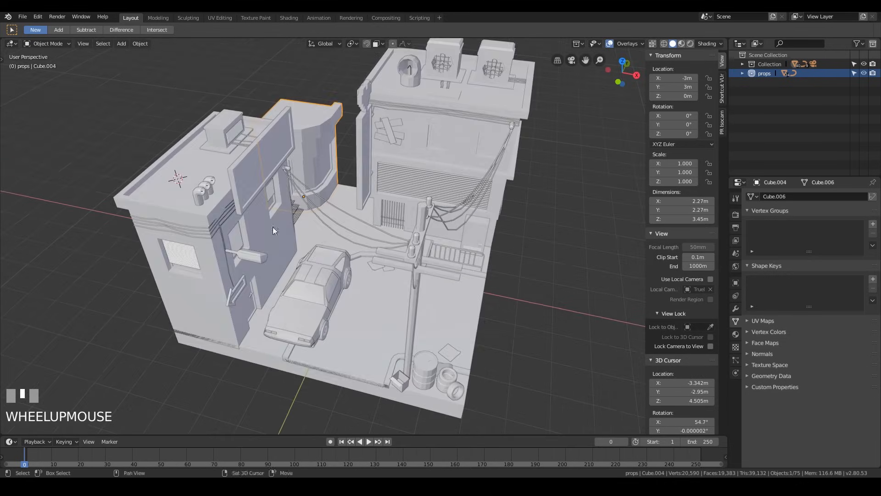
shift+middle_drag(222, 158, 309, 204)
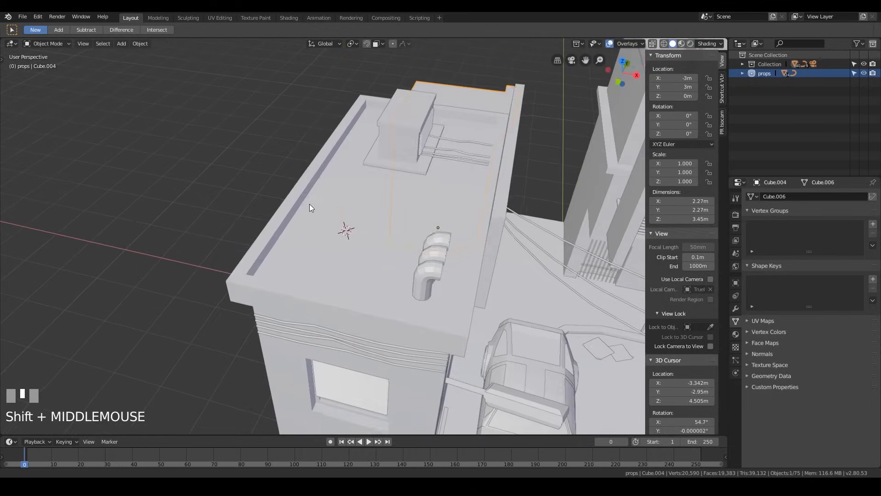
scroll(384, 227, up, 3)
middle_drag(417, 209, 386, 201)
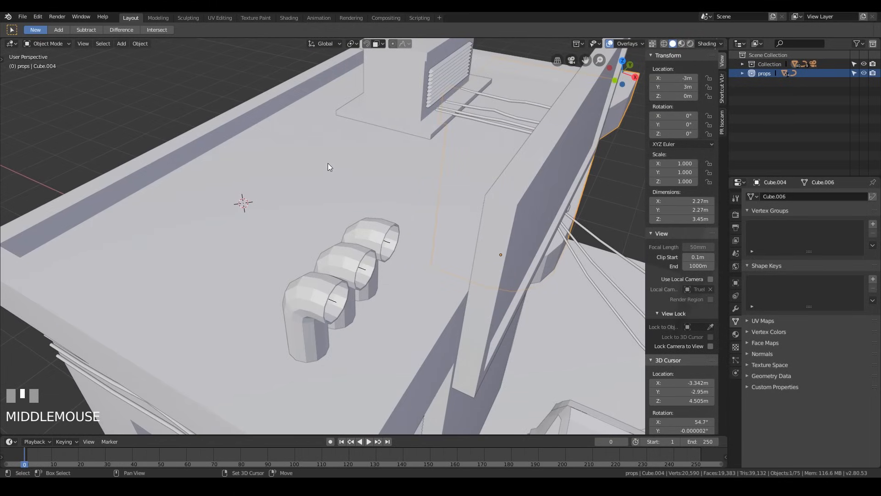
shift+middle_drag(328, 164, 353, 184)
key(shift+a)
mouse_move(348, 185)
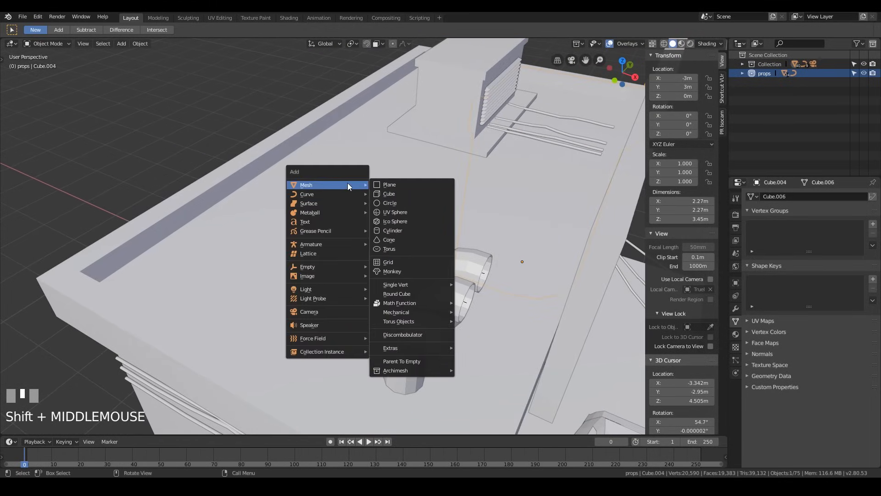
click(388, 184)
key(s)
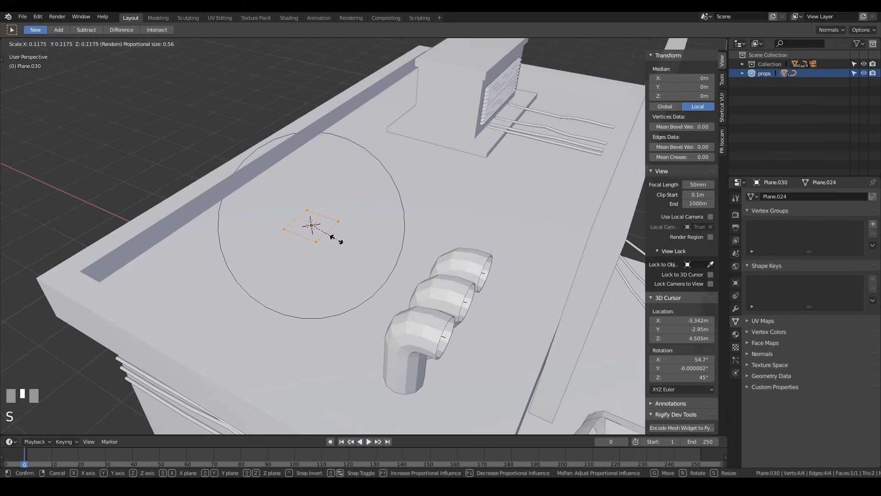
click(339, 237)
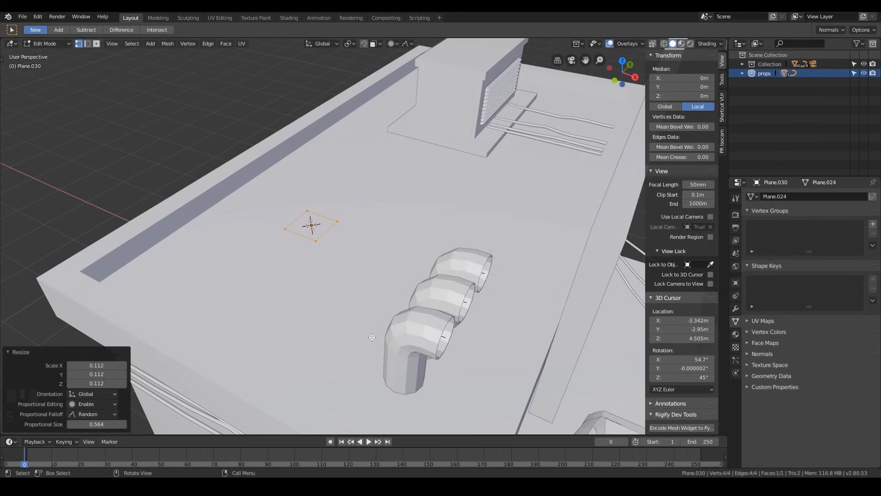
- Turn off proportional editing and enlarge the plane to 0.245 m square, returning to Object Mode
key(o)
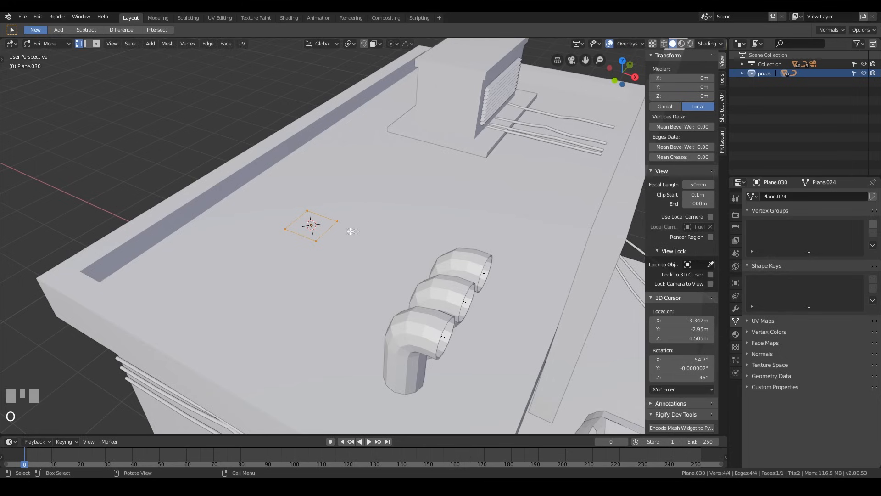
mouse_move(365, 233)
middle_down()
mouse_move(395, 230)
mouse_move(365, 239)
middle_up()
key(s)
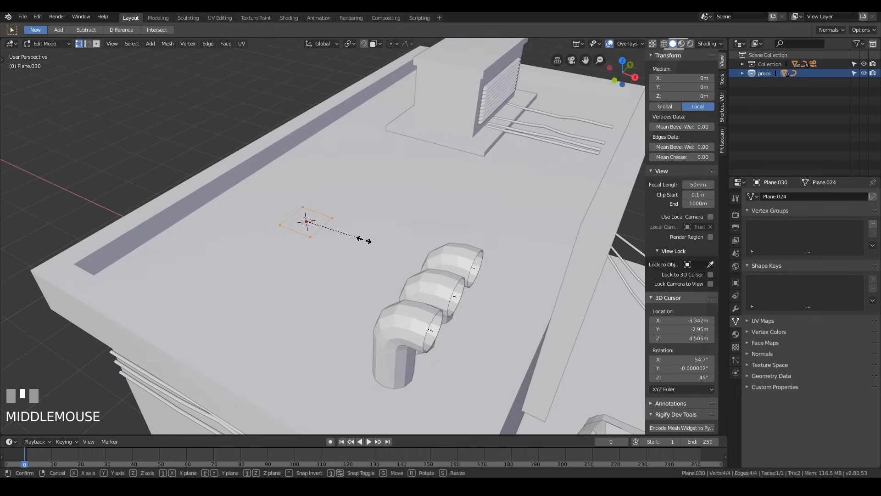
click(374, 240)
key(Tab)
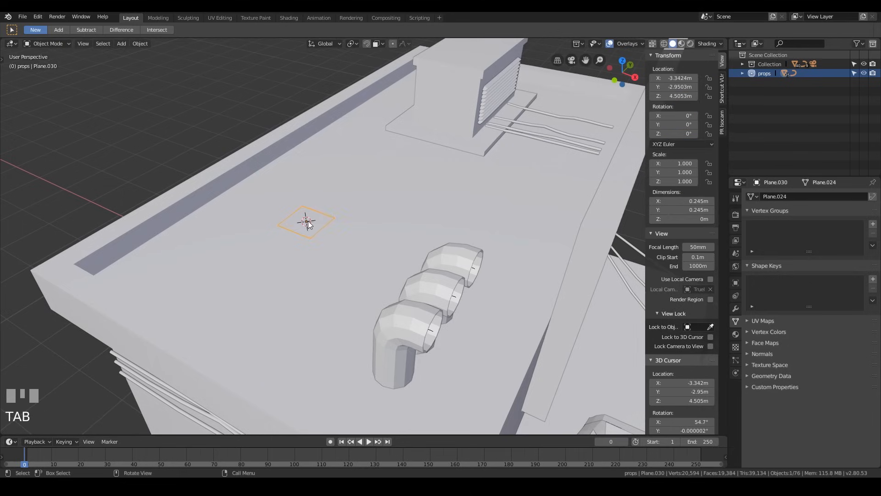
- Raise the plane above the roof to Z 4.682 m
key(g)
key(z)
click(306, 217)
middle_drag(306, 217, 384, 225)
scroll(385, 192, up, 4)
shift+middle_drag(387, 194, 388, 268)
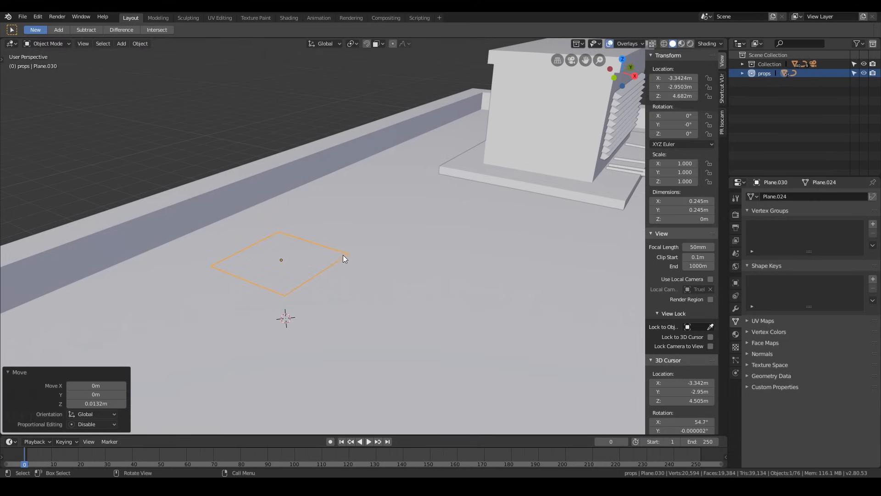
- Extrude the plane's rear edge in the side wireframe view by 0.0377 m along Y and 0.0291 m along Z
key(Tab)
key(3)
click(351, 236)
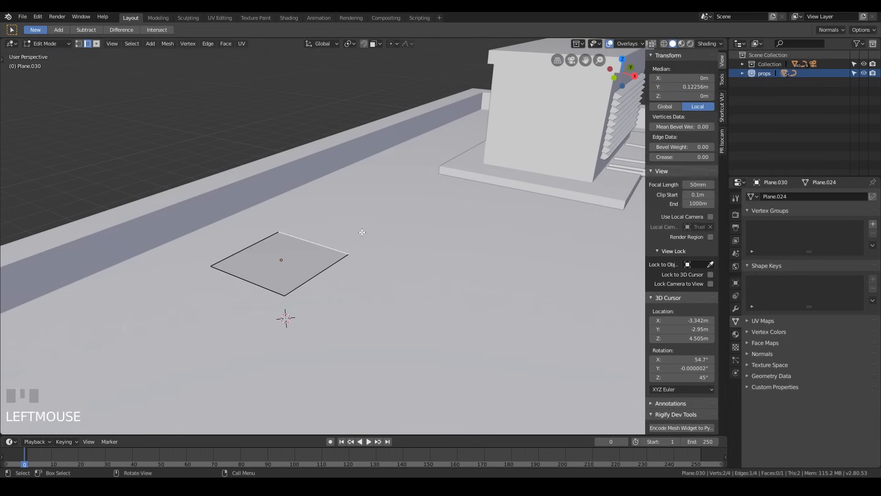
key(KP_1)
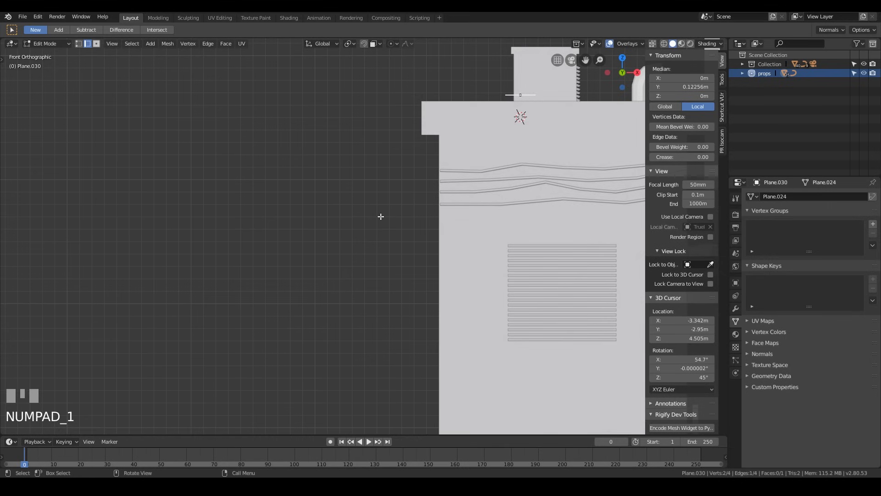
key(KP_3)
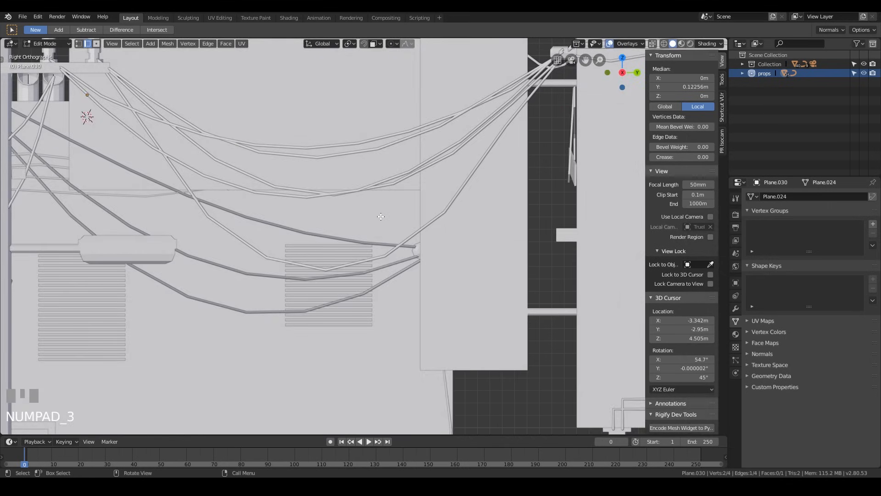
key(KP_Decimal)
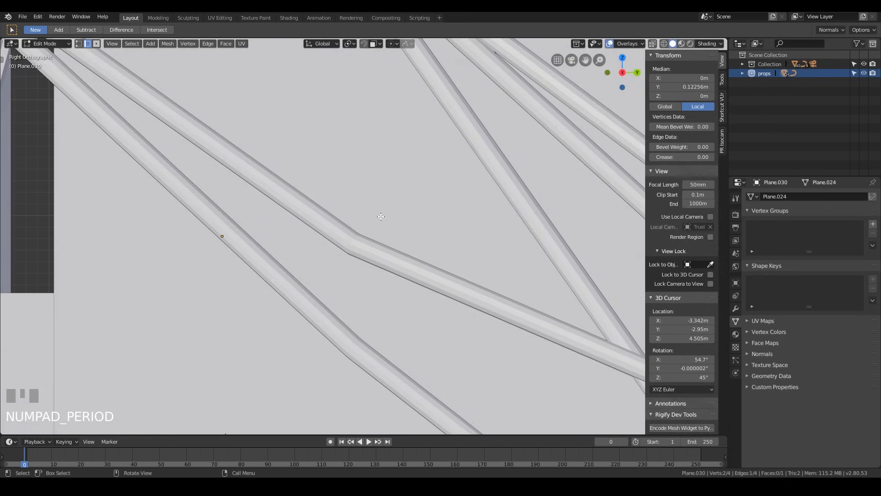
scroll(381, 216, down, 8)
key(z)
scroll(370, 244, up, 5)
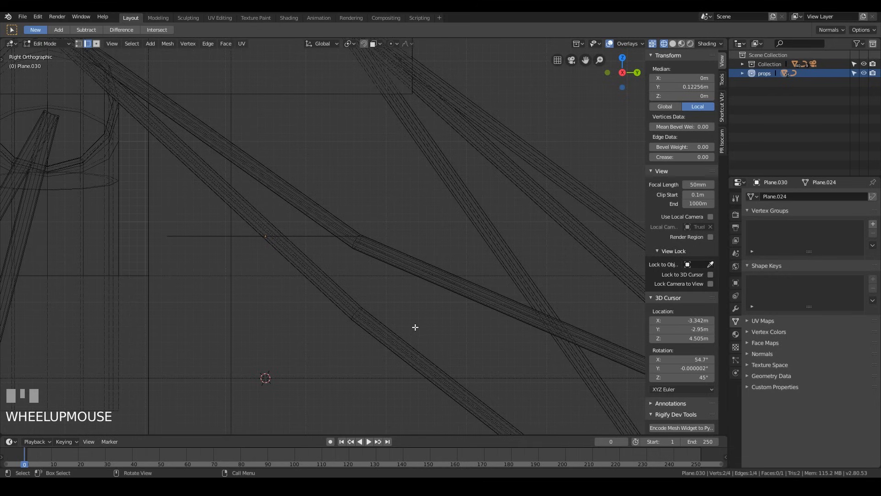
key(e)
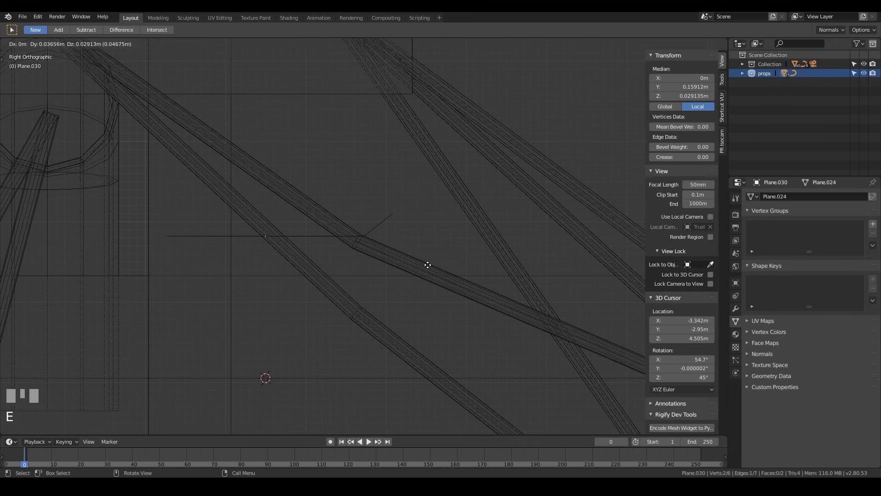
click(429, 265)
- Extrude the edge upward three more times into a curved backrest, the last by 0.0229 m along Y and 0.139 m along Z
shift+middle_drag(492, 190, 479, 268)
key(e)
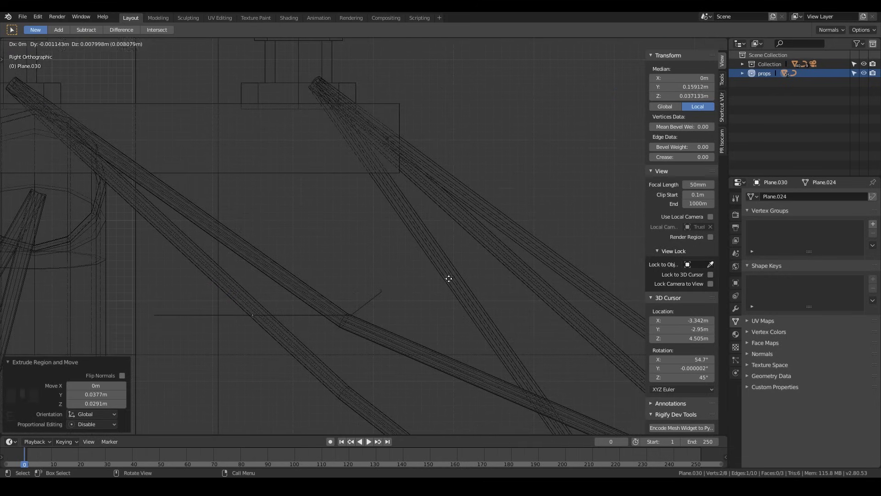
click(458, 240)
key(e)
click(451, 167)
key(e)
click(470, 53)
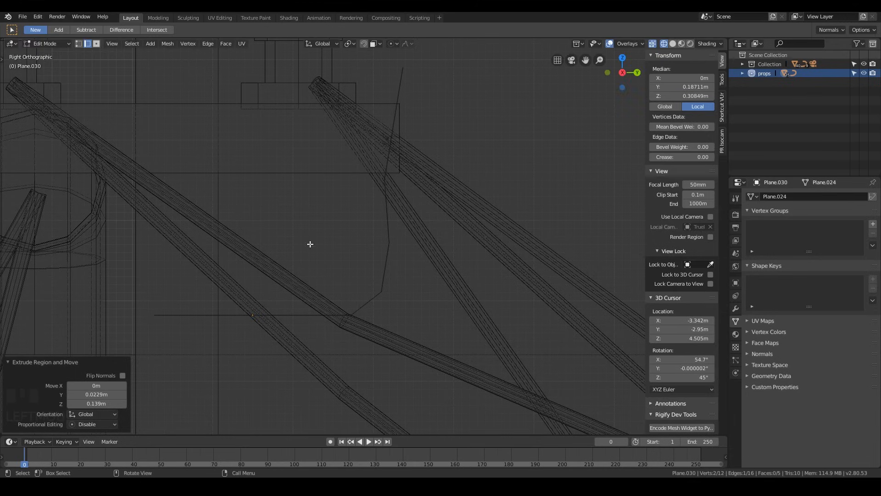
key(ctrl+r)
scroll(236, 315, up, 1)
scroll(204, 317, up, 1)
right_click(209, 317)
- Add two evenly spaced loop cuts across the chair's flat seat
middle_drag(208, 318, 257, 346)
key(ctrl+r)
scroll(301, 355, up, 1)
click(299, 354)
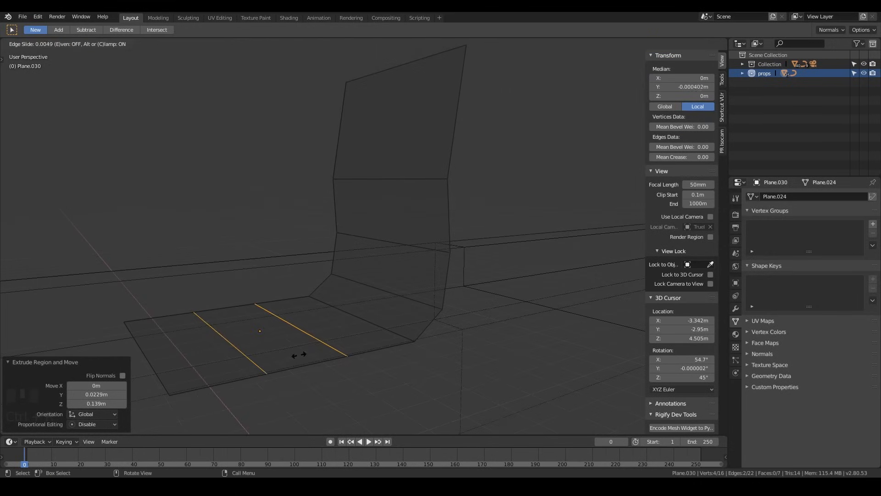
right_click(275, 356)
- Raise the front one of the seat's two new cross edges slightly along Z
click(258, 357)
middle_drag(335, 378, 324, 365)
key(g)
key(z)
click(322, 356)
- Add one loop cut across the seat's front strip and move the front edge -0.0149 m along Z
key(ctrl+r)
click(170, 332)
right_click(169, 331)
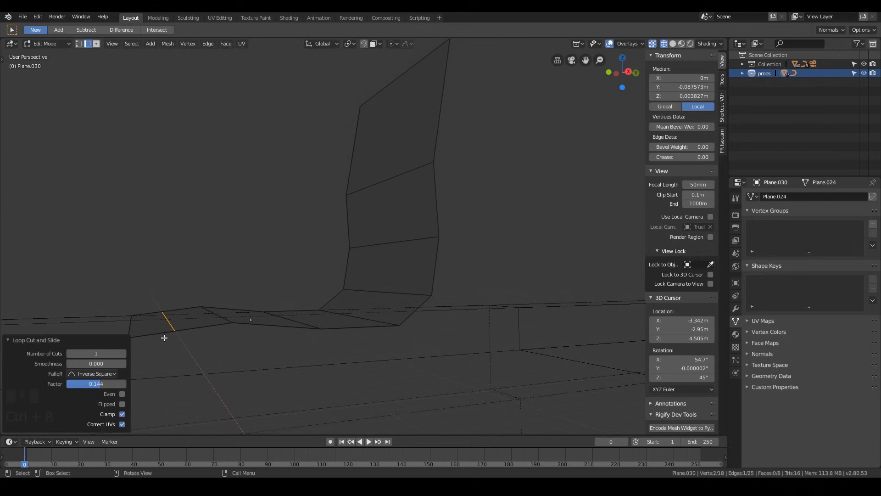
click(134, 338)
key(g)
key(z)
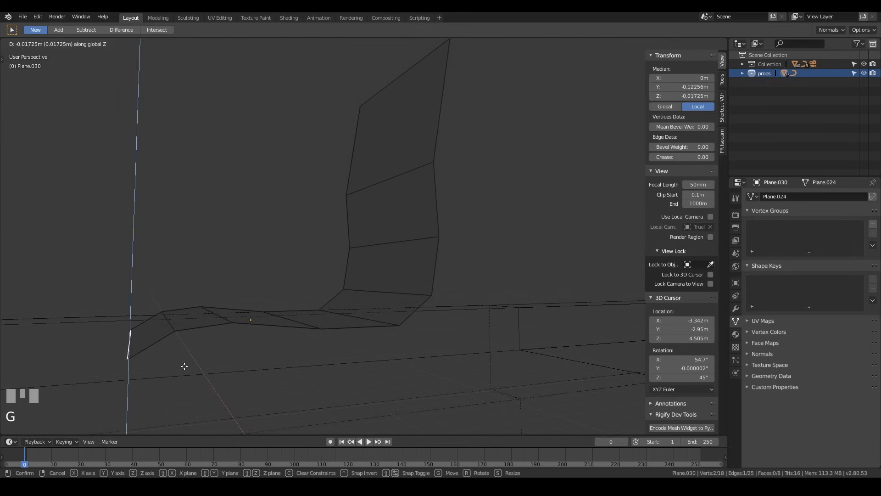
click(184, 364)
- Return to Object Mode and snap the 3D cursor to the selected chair seat
middle_drag(185, 364, 459, 323)
scroll(428, 318, down, 3)
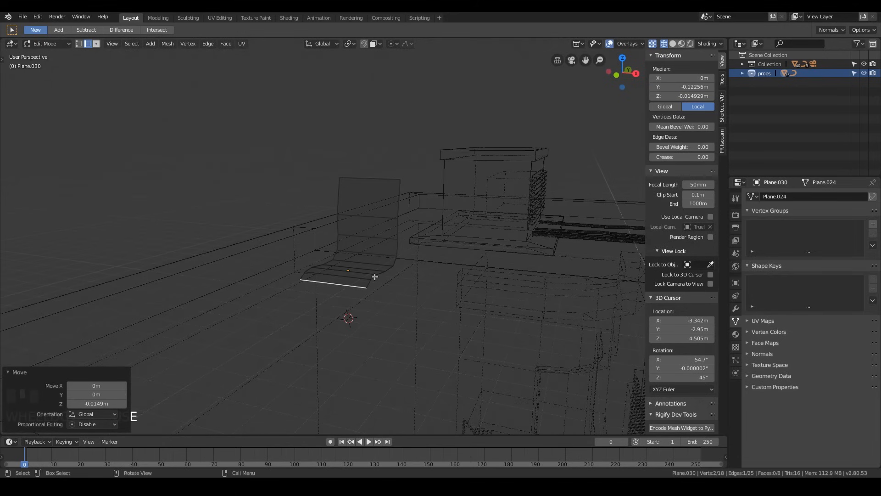
key(Tab)
middle_drag(371, 280, 394, 282)
key(shift+s)
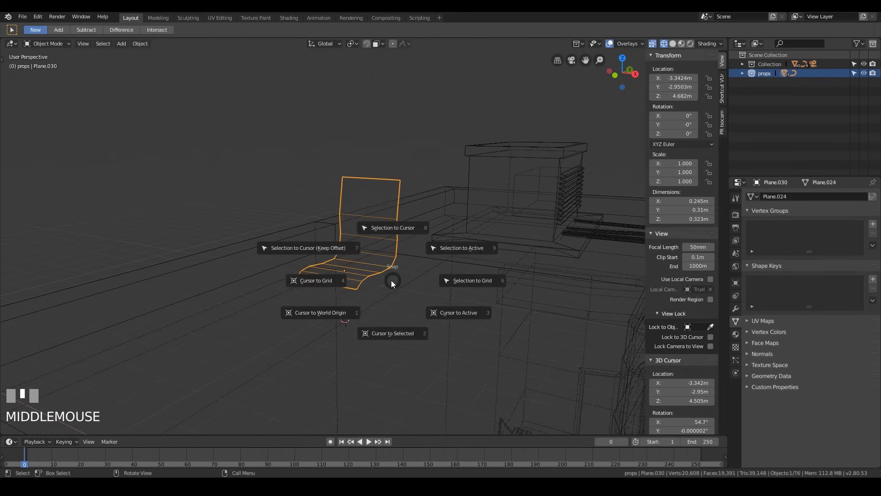
click(393, 334)
middle_drag(348, 254, 407, 287)
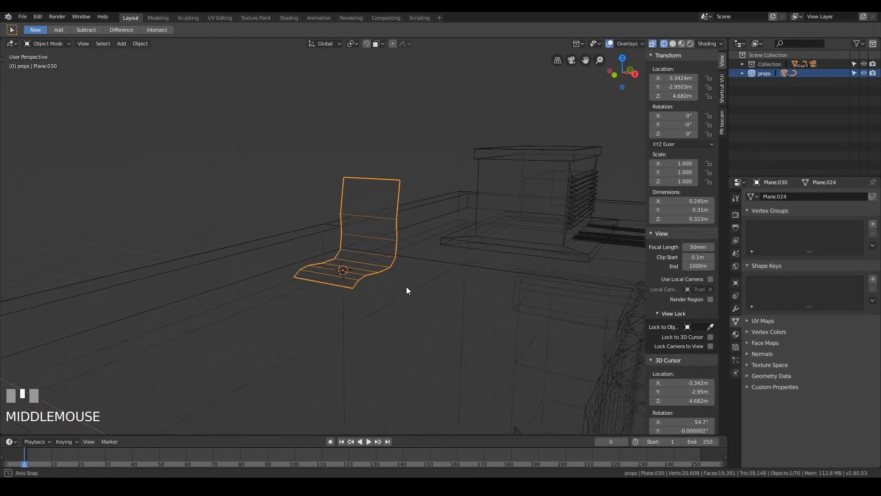
- Add a single vertex at the 3D cursor on the chair seat
key(shift+a)
mouse_move(404, 287)
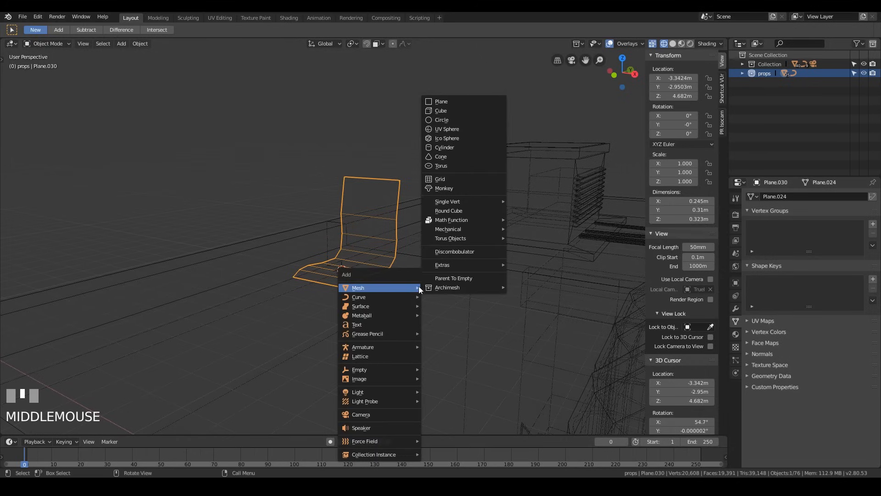
mouse_move(488, 203)
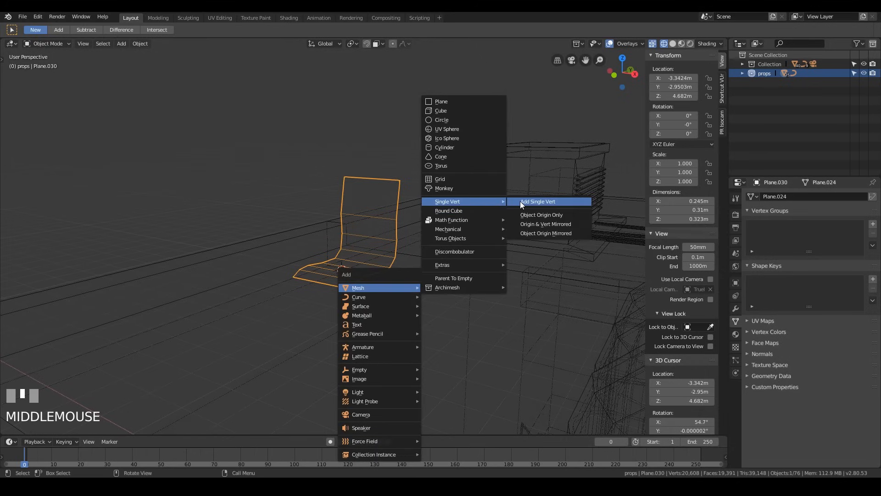
click(522, 202)
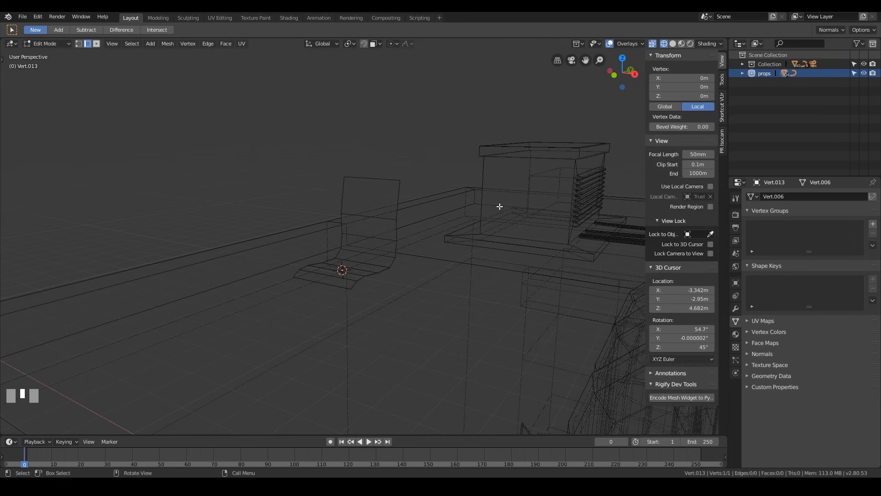
- In vertex select mode, extrude the vertex diagonally about 0.11 m along X and -0.11 m along Y, toward the seat's front corner
middle_drag(396, 271, 407, 274)
scroll(407, 273, down, 2)
scroll(407, 274, up, 2)
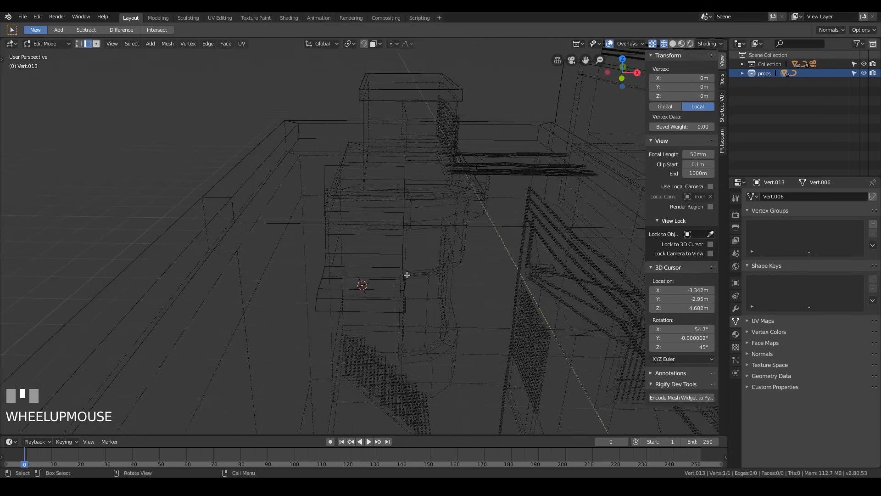
key(KP_7)
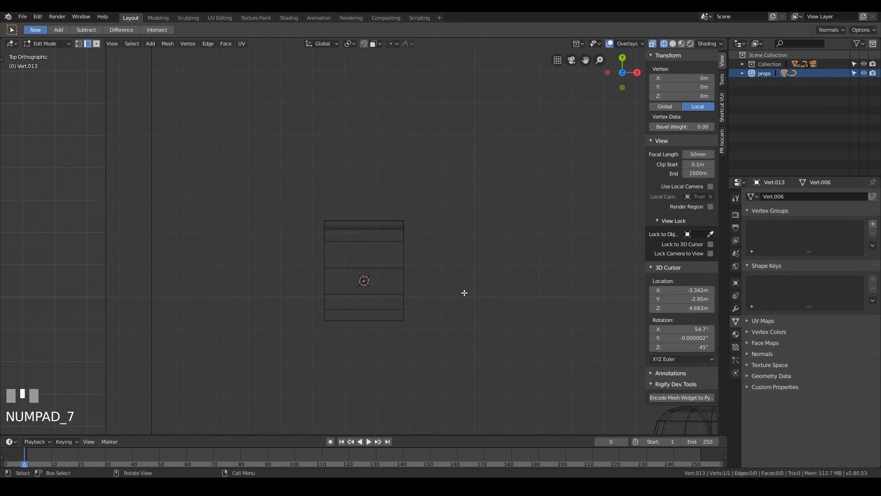
key(e)
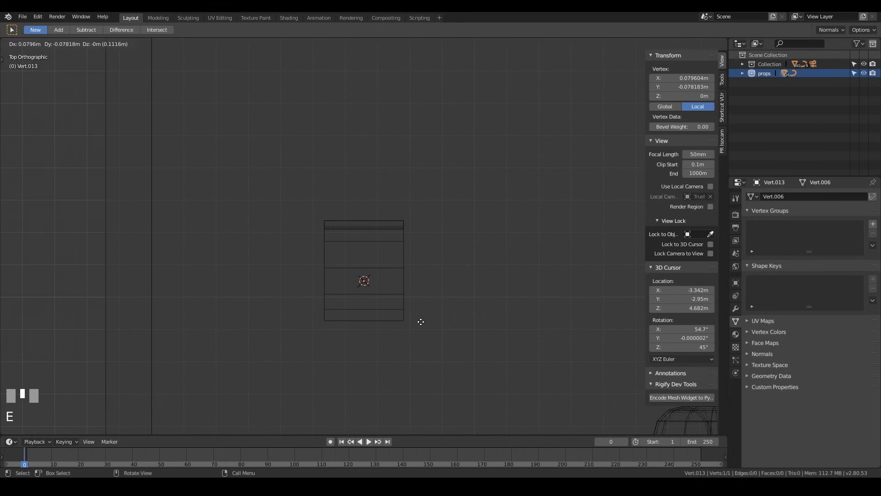
right_click(420, 321)
key(1)
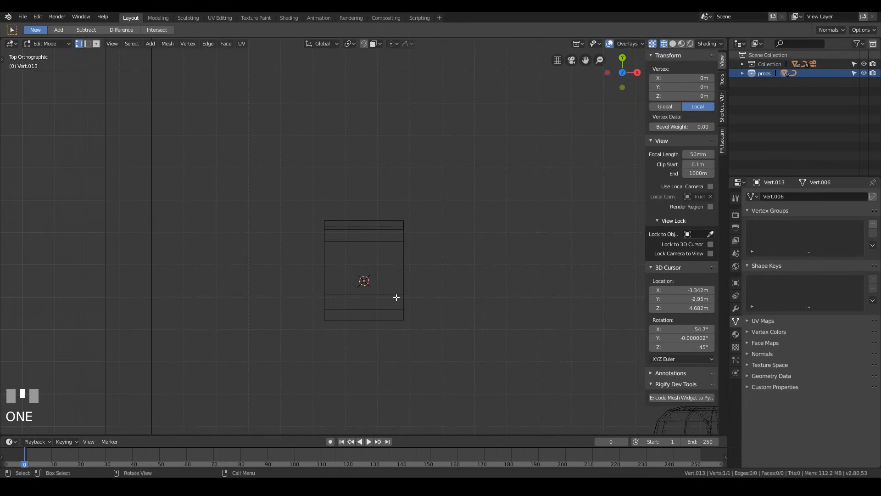
key(e)
click(425, 323)
- Extrude the leg's end -0.241 m along Z and move the foot vertex diagonally outward about 0.03 m in X and -0.03 m in Y
key(KP_8)
key(KP_1)
key(e)
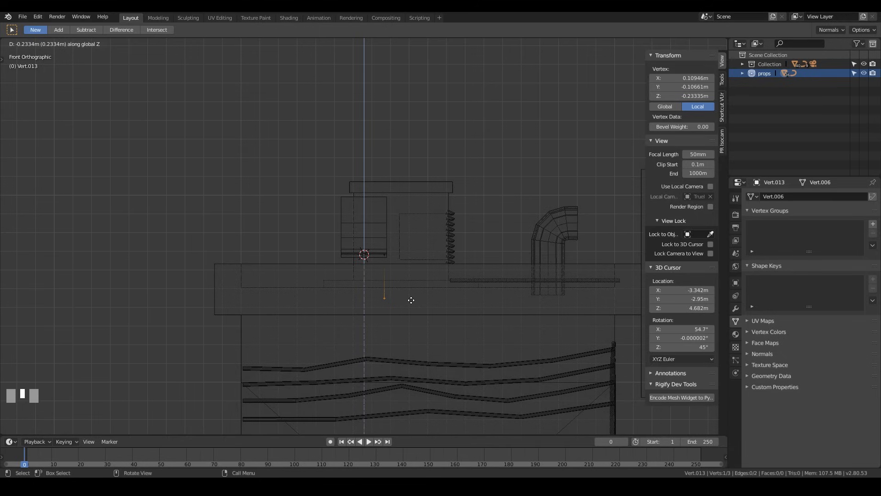
click(410, 302)
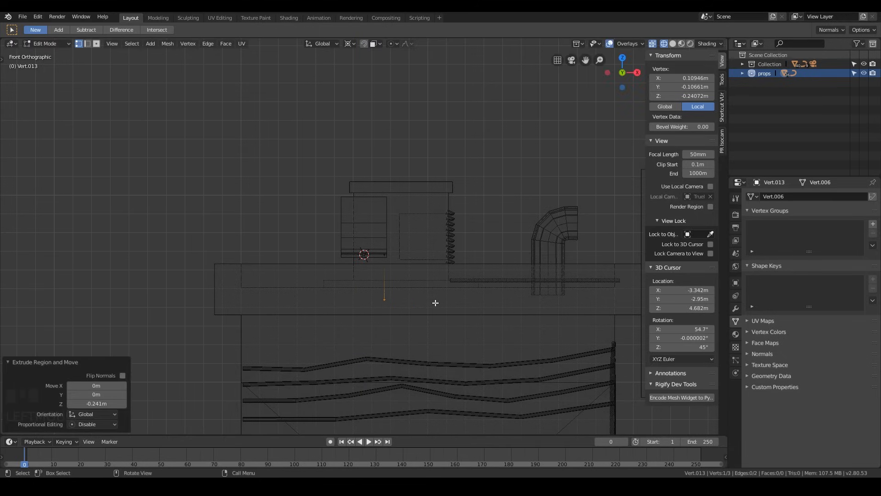
key(KP_7)
ctrl+middle_drag(439, 311, 433, 295)
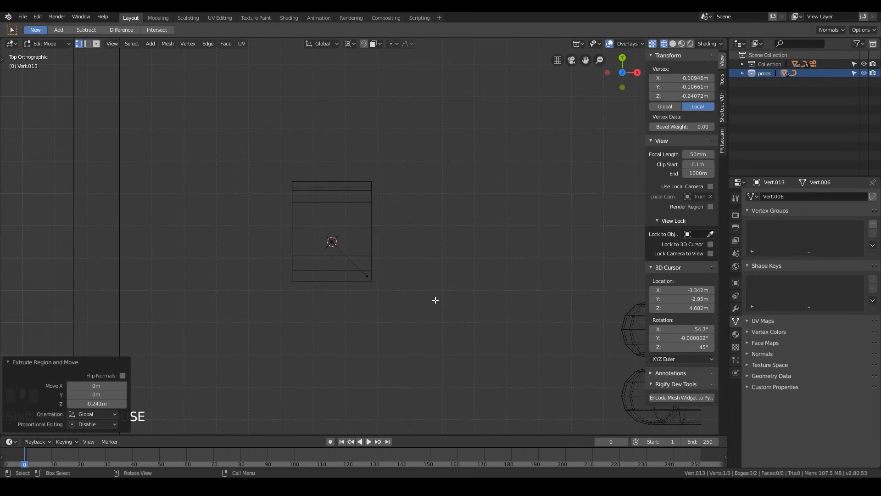
key(g)
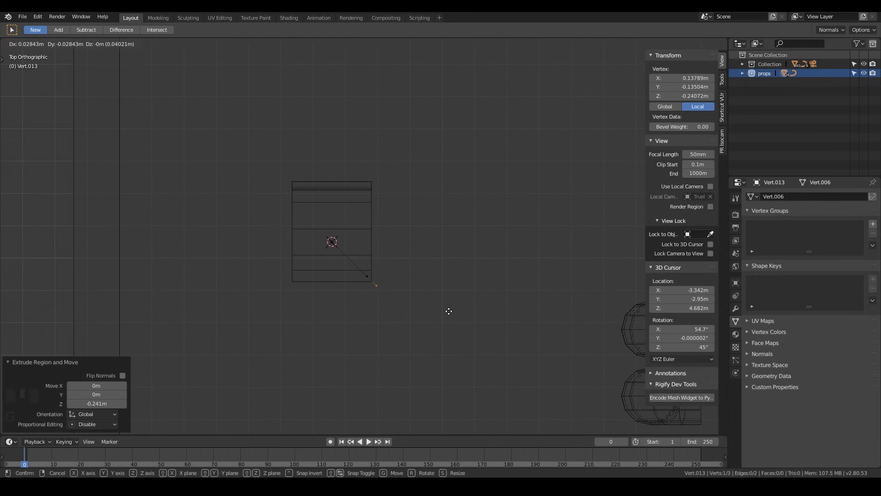
click(449, 312)
- Round the leg's bend with a vertex-only bevel of two segments, about 0.05 m wide
middle_drag(449, 312, 427, 242)
key(ctrl+b)
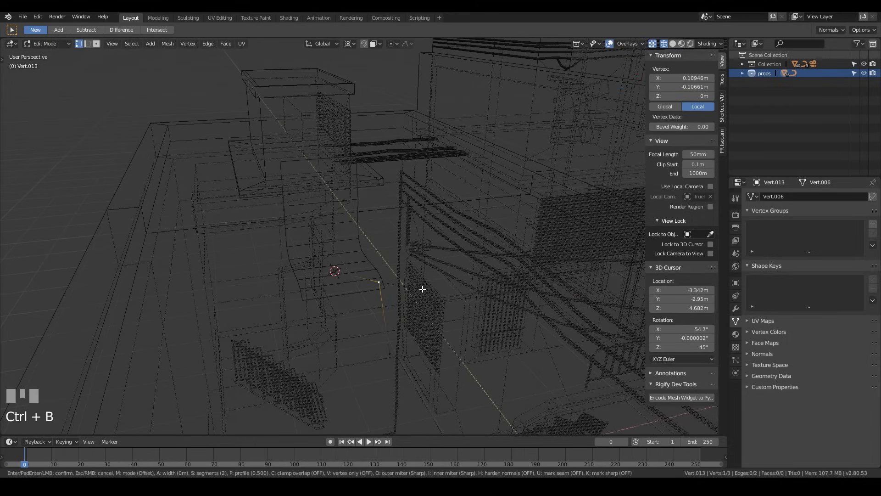
key(v)
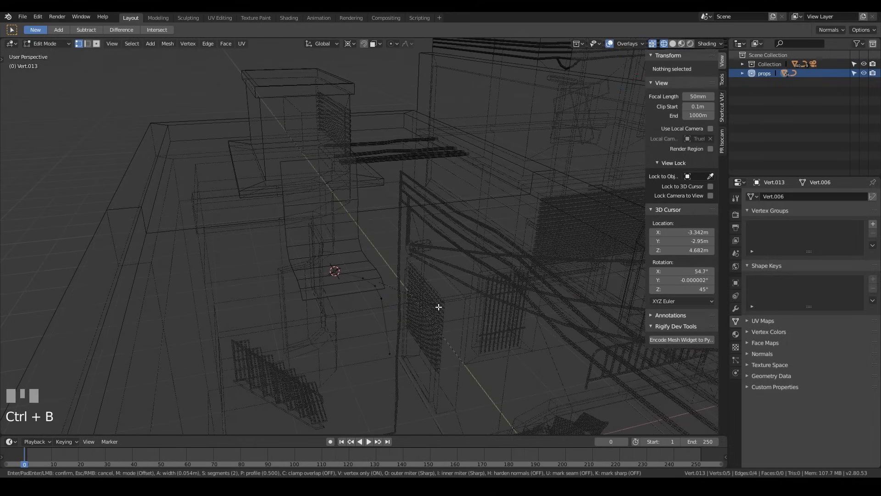
click(435, 304)
- Duplicate the whole leg in place and rotate the copy 90° about Z
key(a)
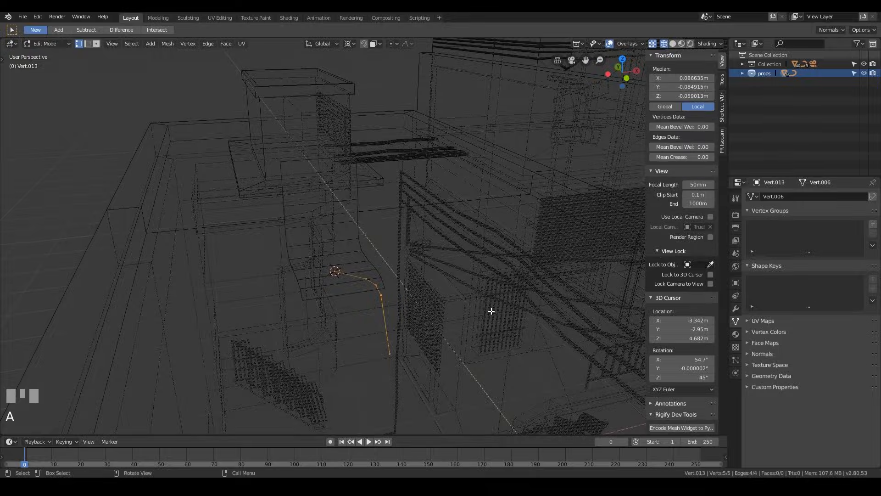
key(KP_7)
key(shift+d)
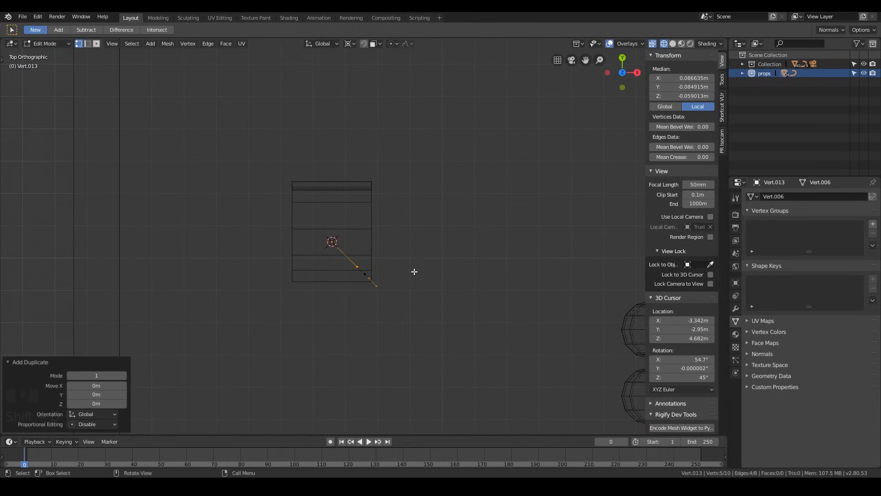
text(rz90)
key(KP_Enter)
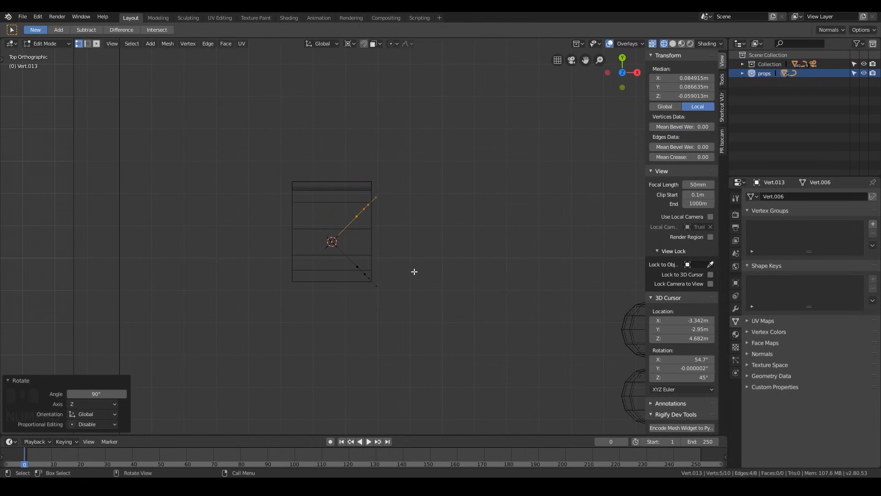
- Duplicate the second leg in place and rotate the copy by -90° to reach the opposite rear corner of the seat
key(shift+d)
text(rz90)
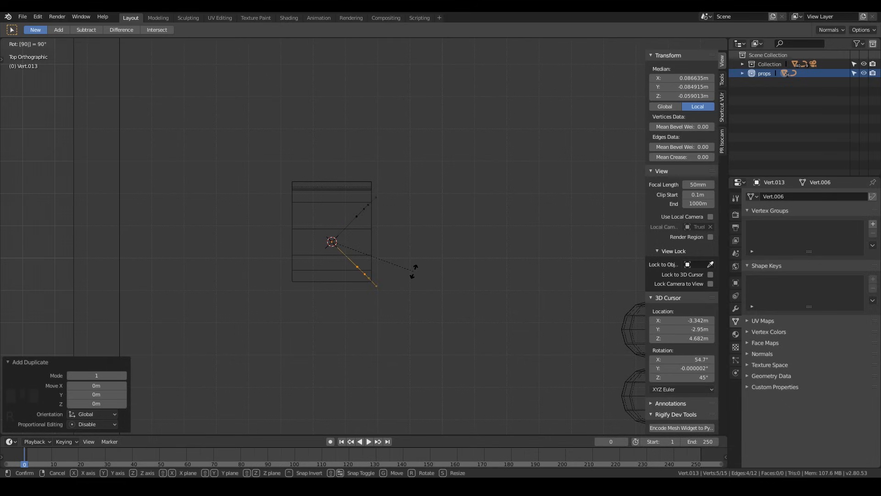
text(-)
key(Return)
- Duplicate the third leg in place and rotate the copy by -90° to form the fourth leg at the remaining front corner
key(shift+d)
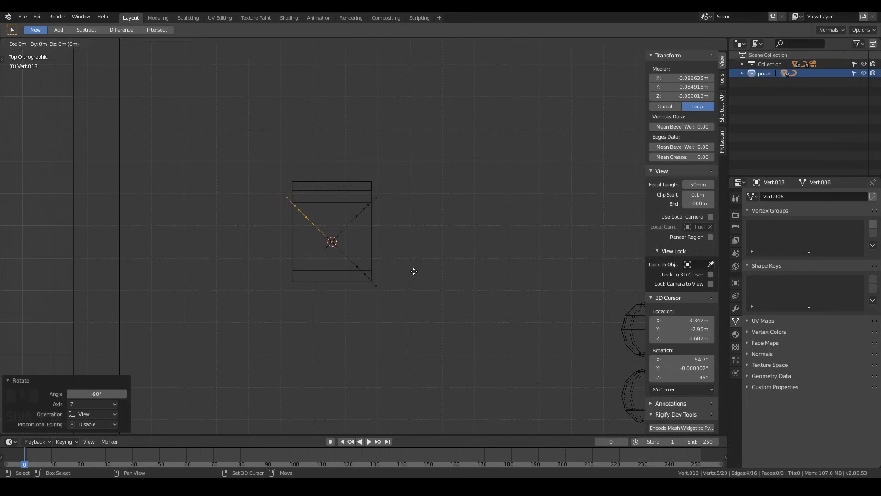
key(Escape)
text(r90)
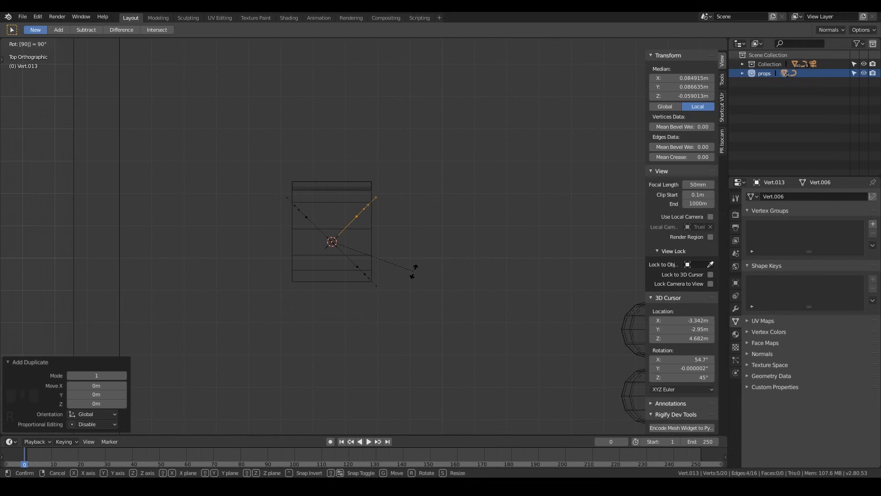
text(-)
key(Return)
- Select all four legs and remove their double vertices
right_click(420, 212)
drag(215, 110, 439, 315)
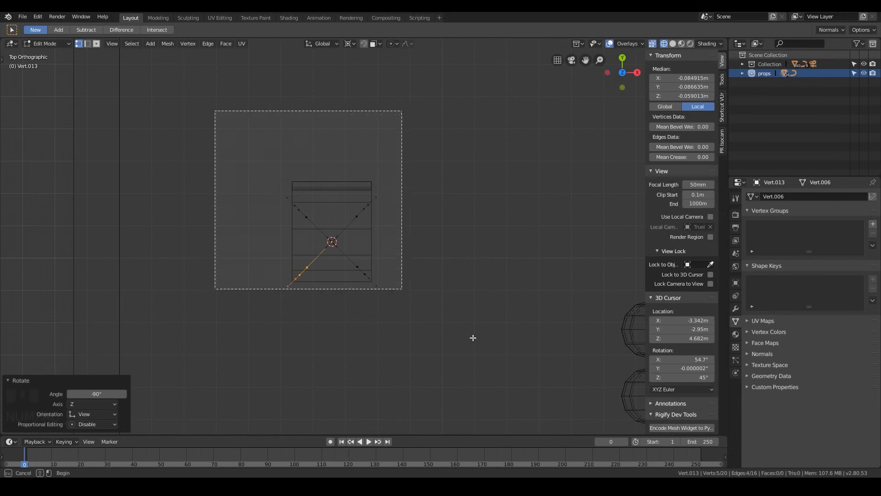
right_click(358, 237)
right_click(329, 241)
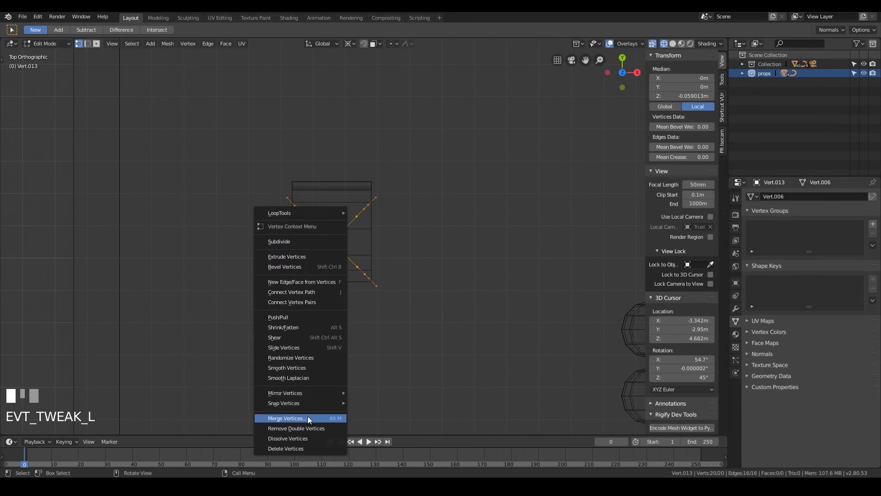
click(313, 429)
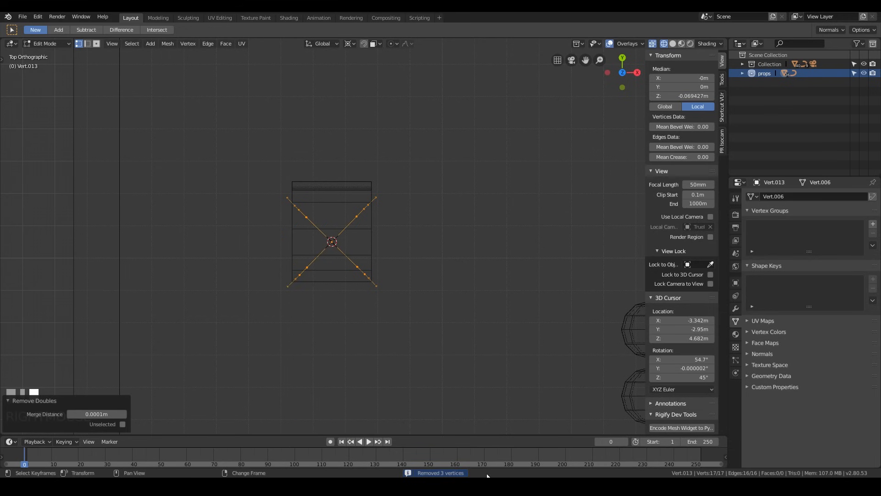
- Return to Object Mode and convert the legs' mesh to a curve
middle_drag(322, 312, 415, 269)
key(Tab)
scroll(415, 269, up, 1)
click(138, 46)
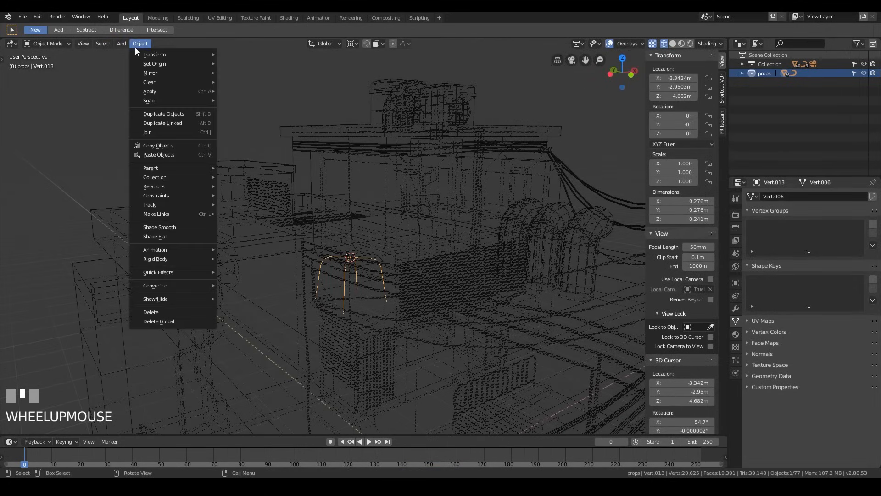
mouse_move(189, 274)
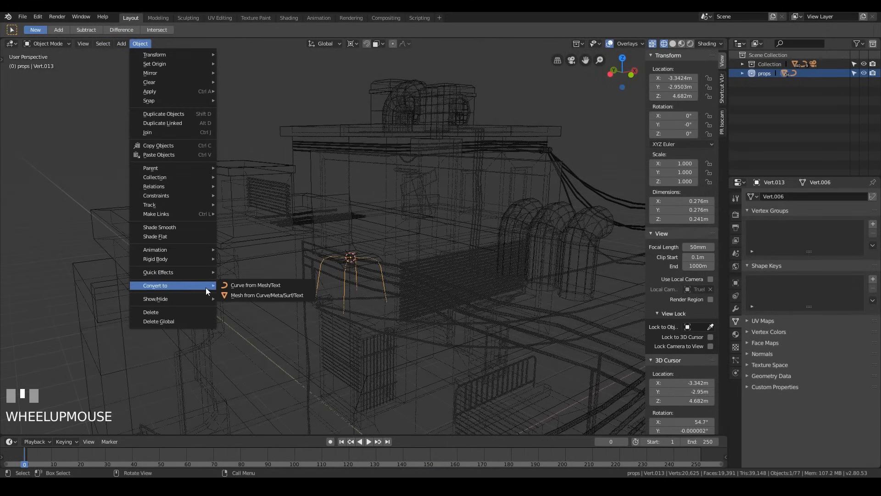
click(245, 285)
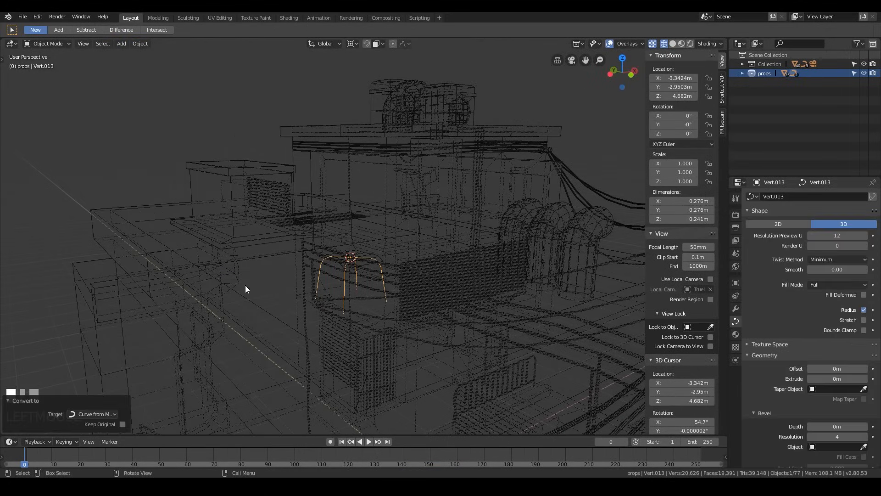
- Set the leg curve's bevel depth to 0.005 m and switch the viewport to solid shading
click(866, 426)
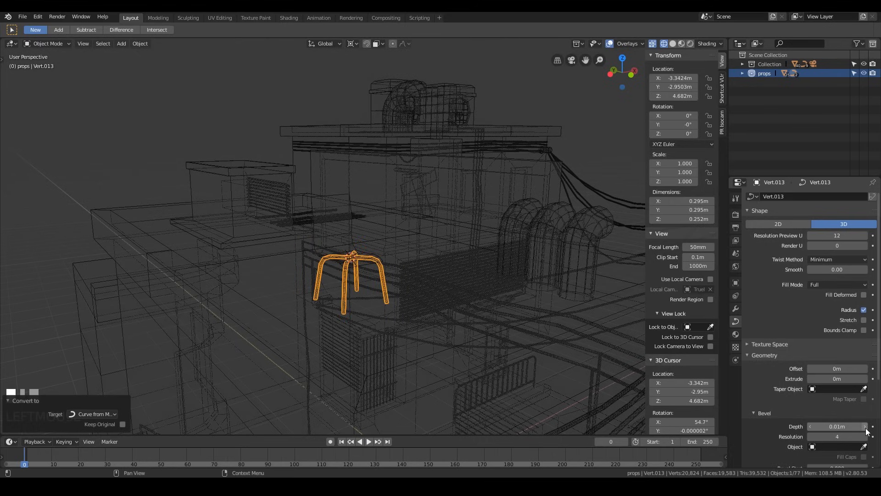
double_click(864, 424)
text(0.005)
key(Return)
mouse_move(459, 286)
middle_down()
mouse_move(381, 274)
mouse_move(367, 261)
middle_up()
key(shift+z)
- Add a Solidify modifier to the chair seat
shift+click(375, 243)
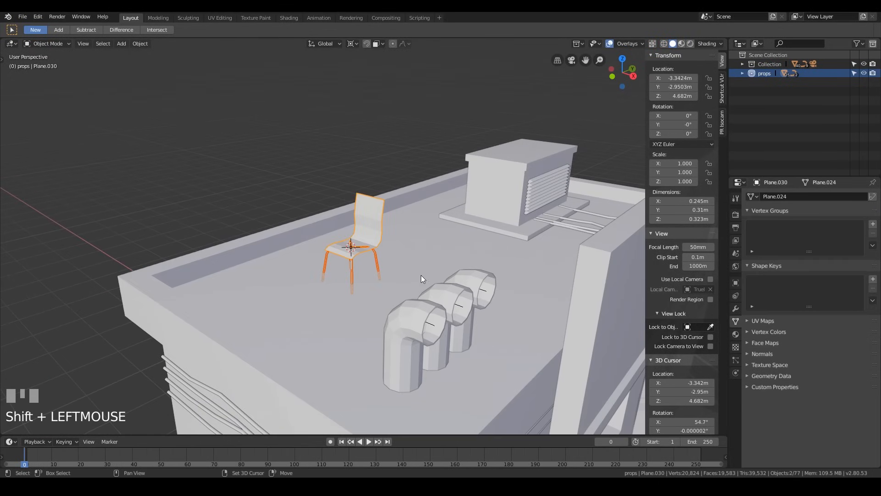
scroll(395, 238, up, 4)
click(359, 190)
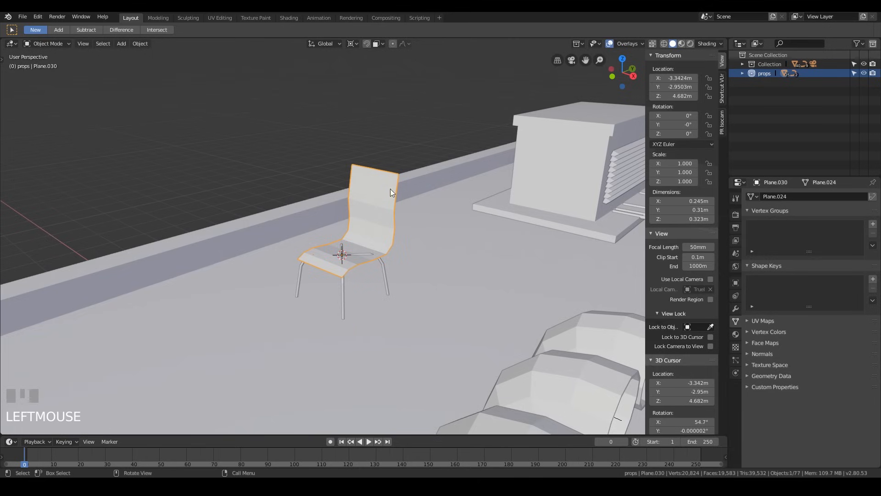
click(736, 308)
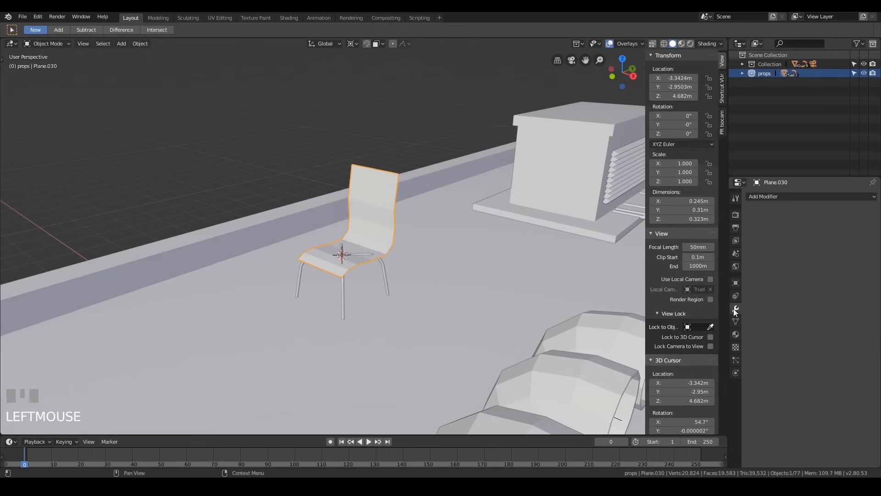
click(768, 197)
click(697, 338)
- Move the chair seat 0.0136 m up along Z and about -0.026 m along Y relative to the legs
middle_drag(463, 255, 401, 250)
scroll(435, 266, down, 2)
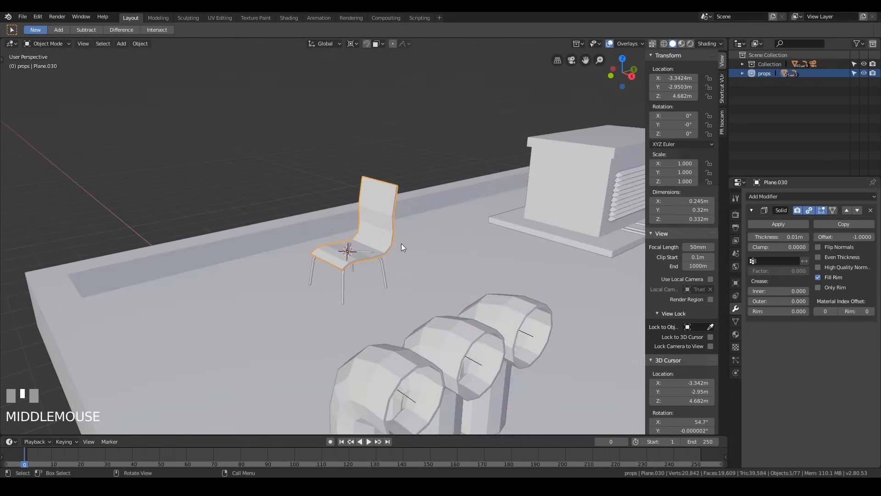
scroll(396, 248, up, 3)
key(g)
key(z)
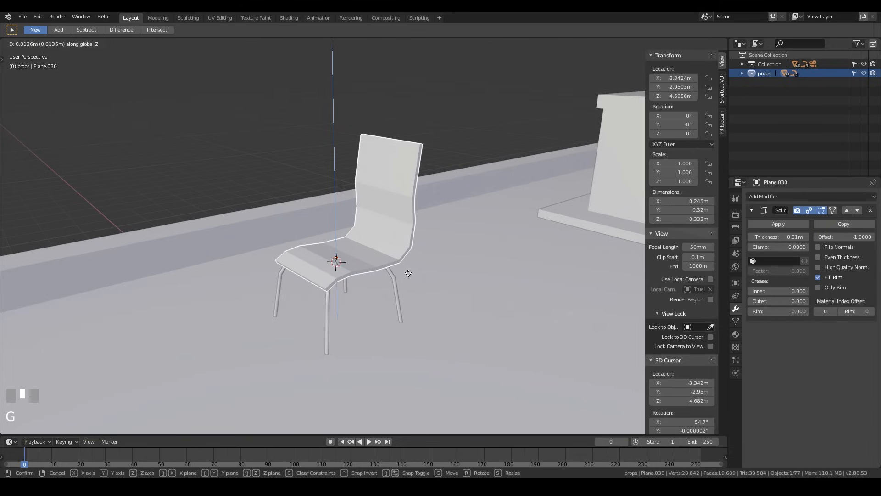
click(405, 273)
key(g)
key(y)
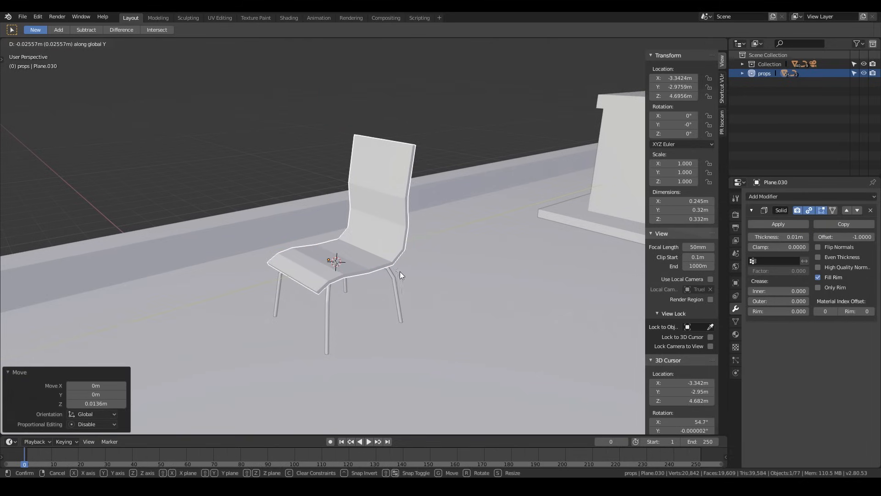
click(401, 272)
- Add the legs to the selection and move the whole chair 0.0578 m up along Z
shift+click(326, 307)
key(g)
key(z)
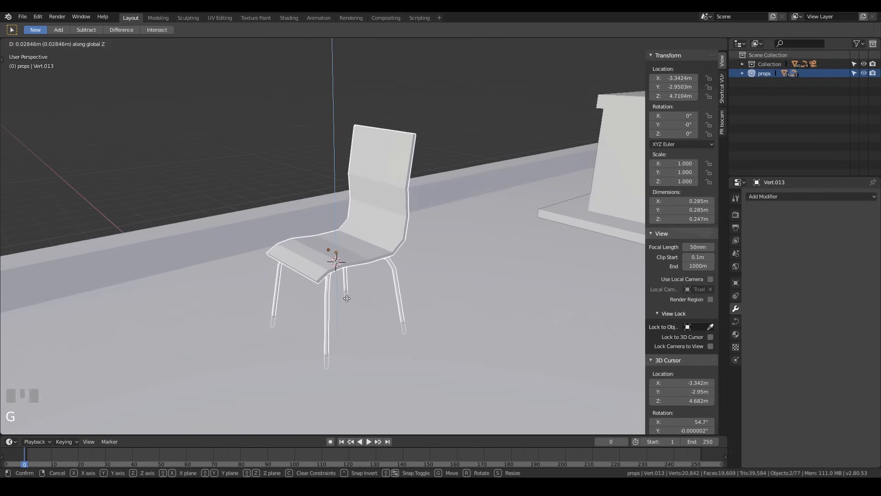
click(463, 282)
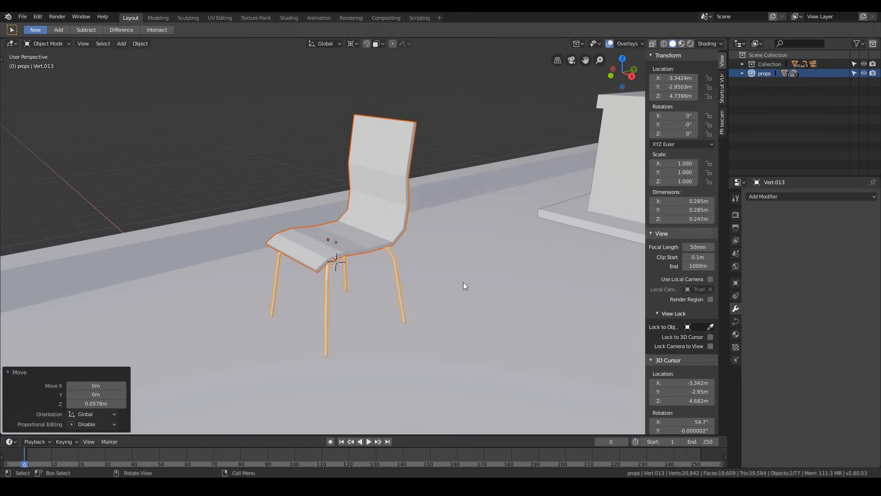
- Parent the chair legs to the chair seat using the Object parent type
click(395, 262)
click(397, 257)
shift+click(402, 166)
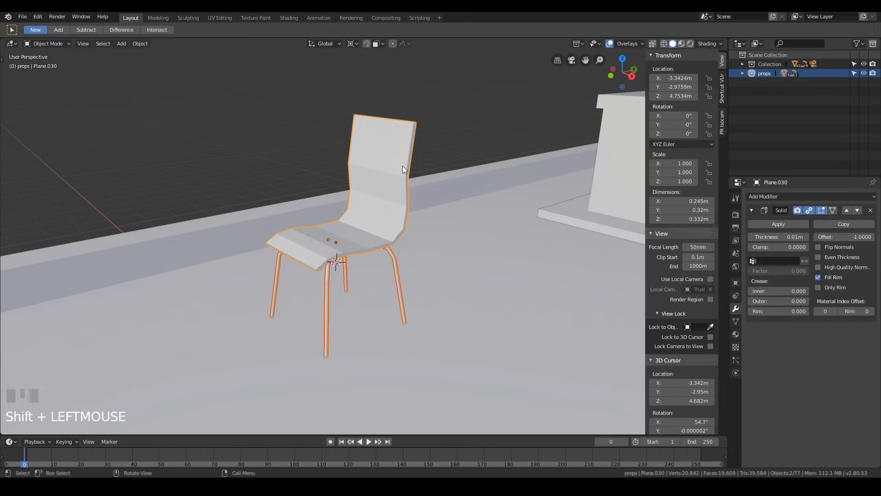
key(ctrl+p)
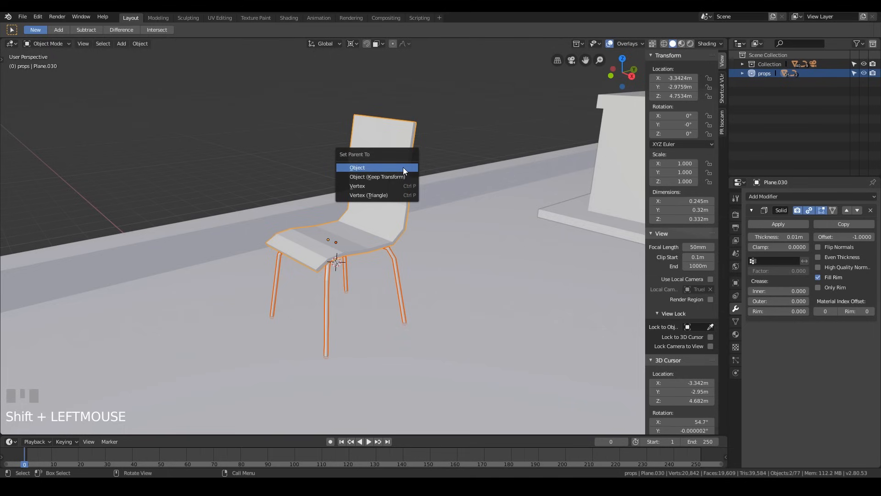
click(403, 167)
- Narrow the top edge of the chair's backrest by scaling its two vertices to 0.710 along X
click(397, 146)
middle_drag(458, 183, 413, 152)
key(Tab)
click(380, 114)
scroll(415, 156, down, 2)
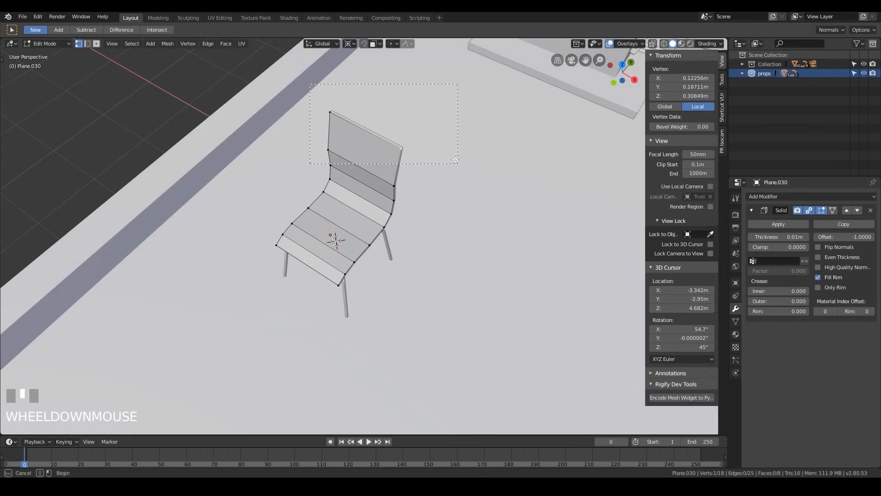
shift+drag(419, 138, 383, 193)
click(401, 148)
shift+click(330, 111)
middle_drag(488, 179, 498, 164)
key(s)
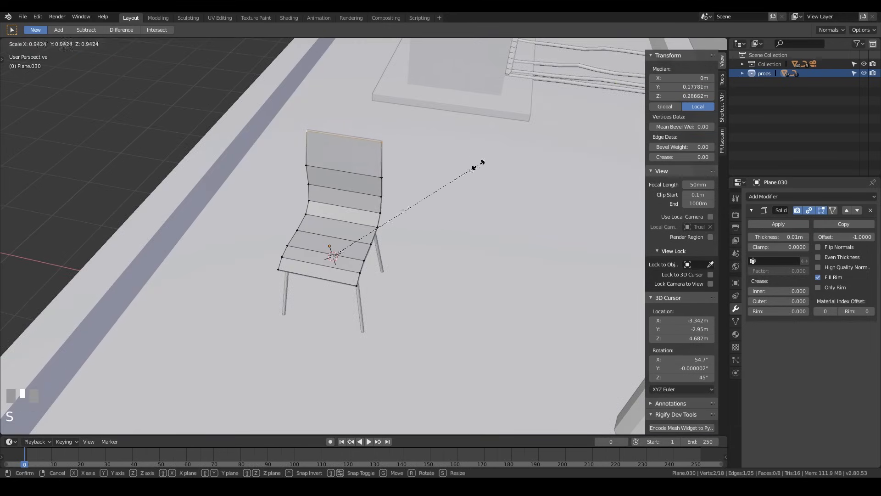
right_click(469, 171)
key(s)
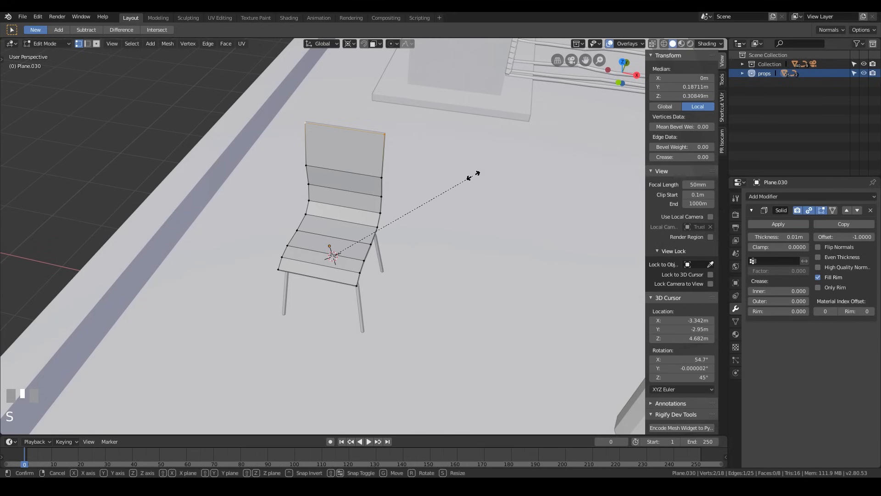
key(x)
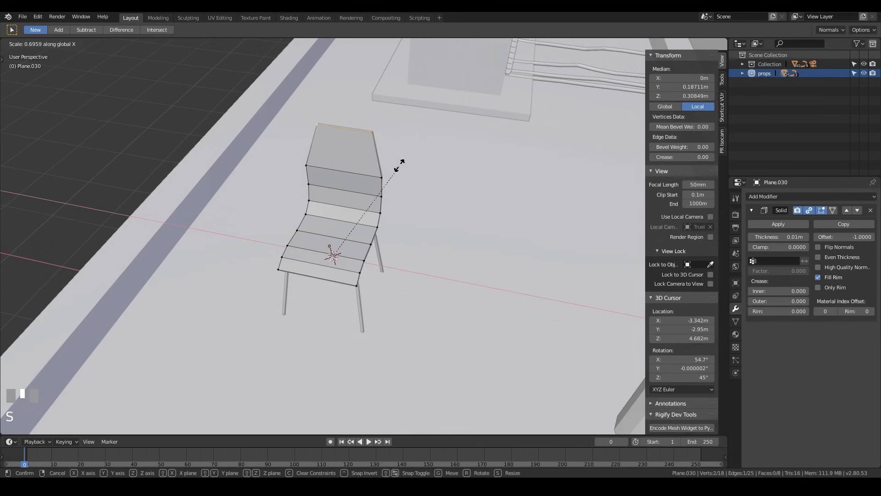
click(403, 164)
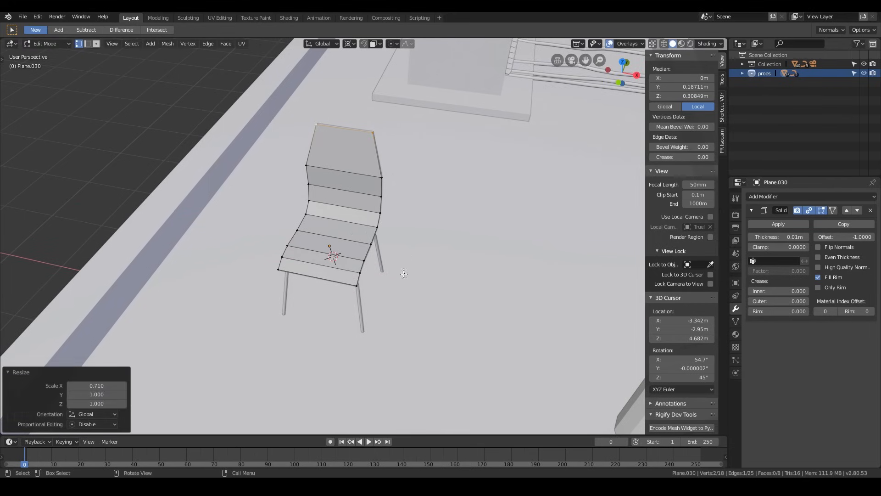
- Narrow the front edge of the chair seat by scaling it to about 0.72 along X
click(359, 290)
key(s)
key(x)
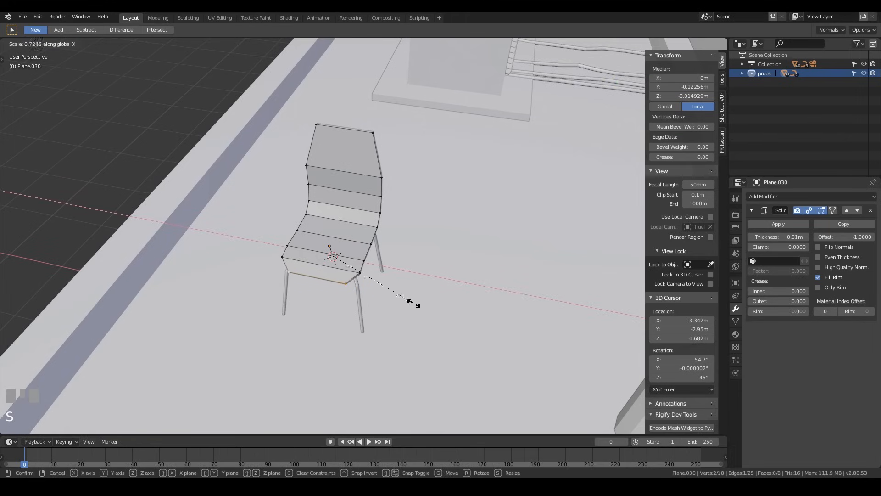
click(415, 304)
key(Tab)
middle_drag(415, 303, 471, 230)
scroll(421, 170, down, 2)
middle_drag(421, 171, 478, 222)
- Lower the top edge of the backrest by 0.0332 m along Z
key(Tab)
click(356, 181)
shift+click(370, 178)
scroll(370, 179, up, 2)
middle_drag(370, 179, 423, 166)
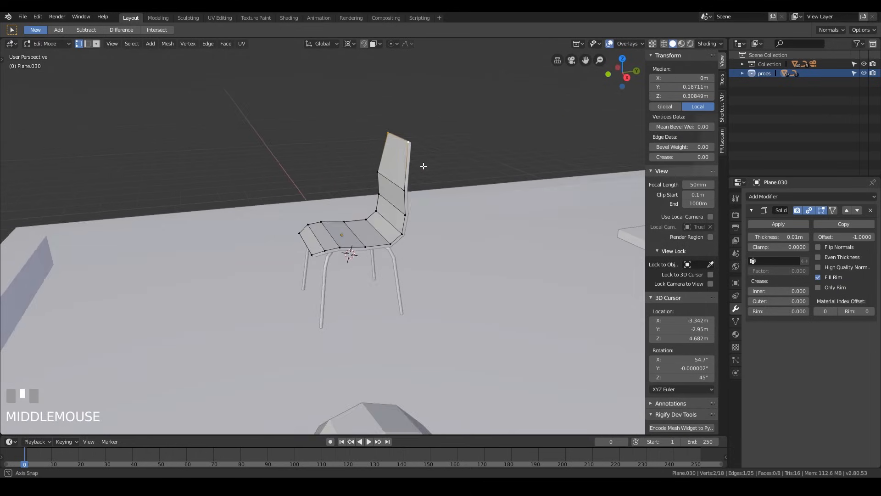
scroll(423, 166, down, 2)
key(g)
key(z)
click(430, 173)
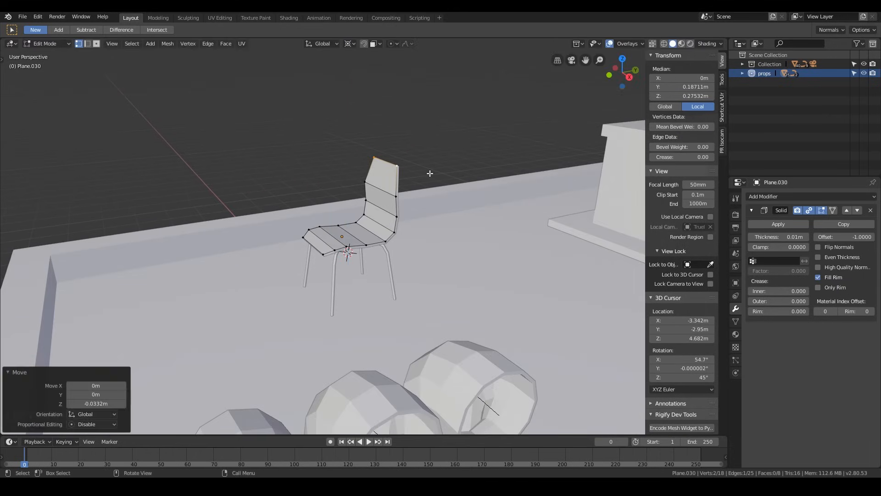
key(Tab)
- Rotate the whole chair 122° about the global Z axis
scroll(430, 173, down, 3)
middle_drag(368, 191, 420, 229)
click(351, 251)
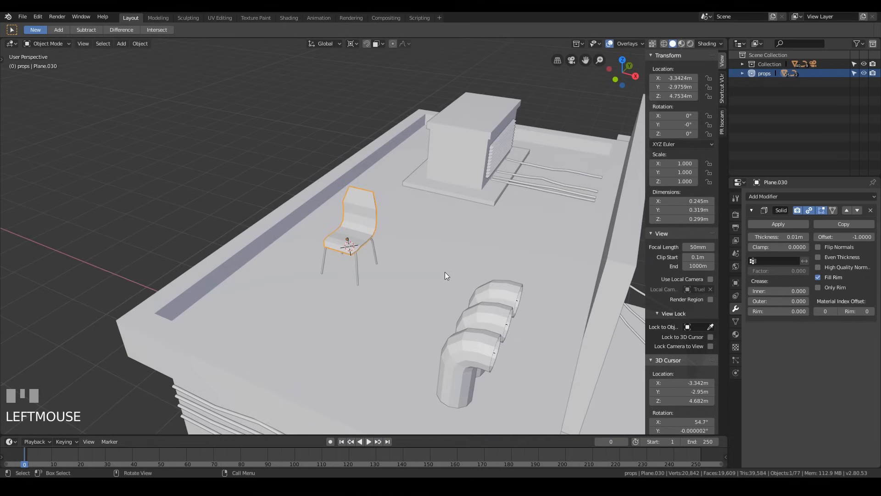
key(r)
key(z)
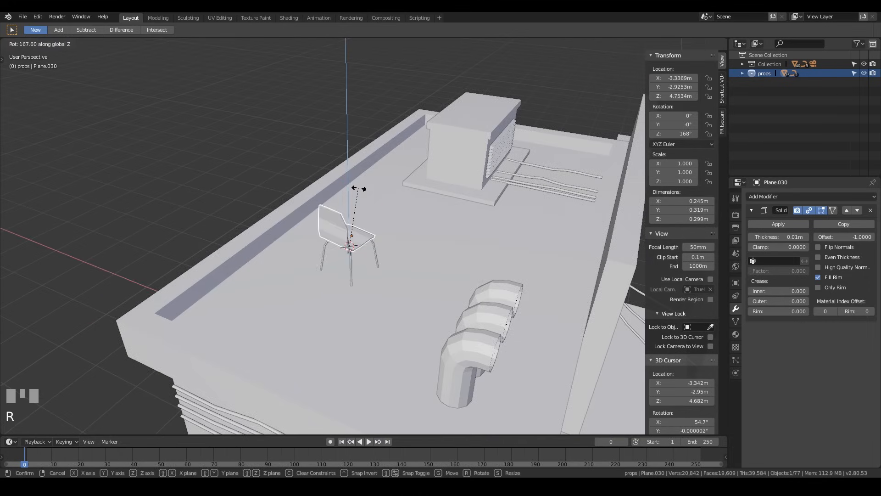
click(441, 225)
- In the camera view, scale the chair to 1.347 and reposition it near the front of the rooftop, standing on its surface
key(KP_0)
scroll(442, 225, up, 5)
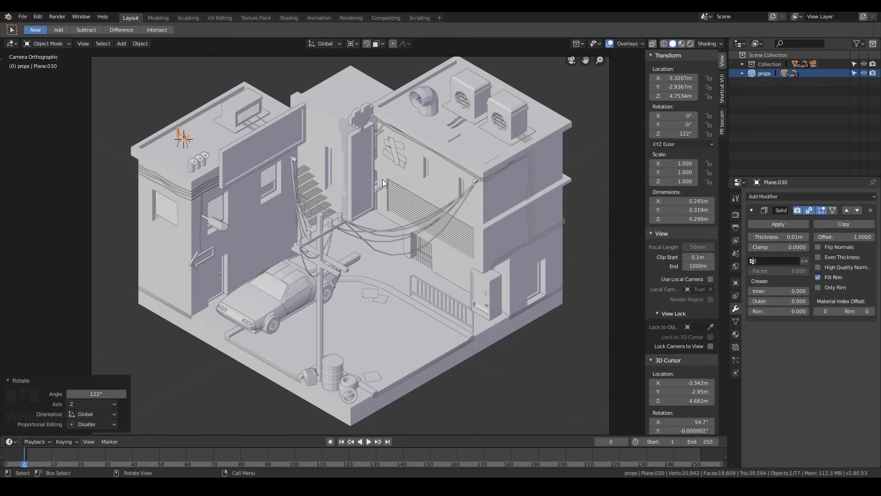
shift+middle_drag(257, 143, 282, 142)
key(s)
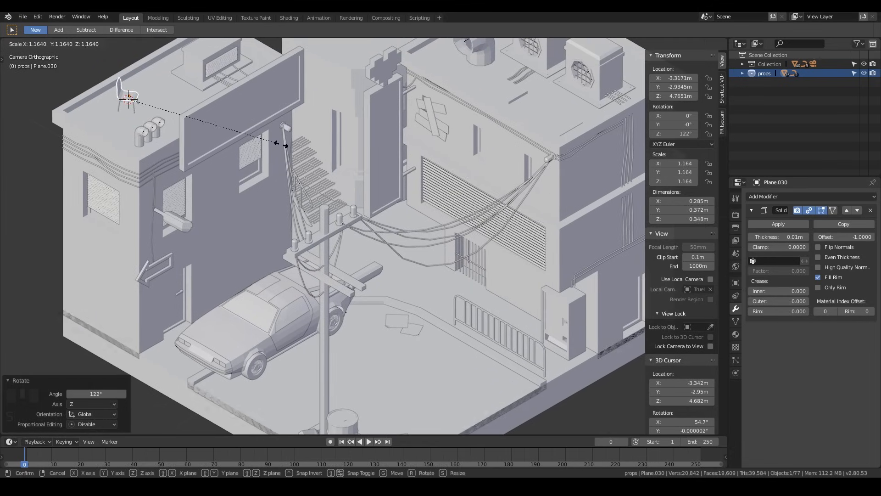
click(305, 150)
key(g)
key(z)
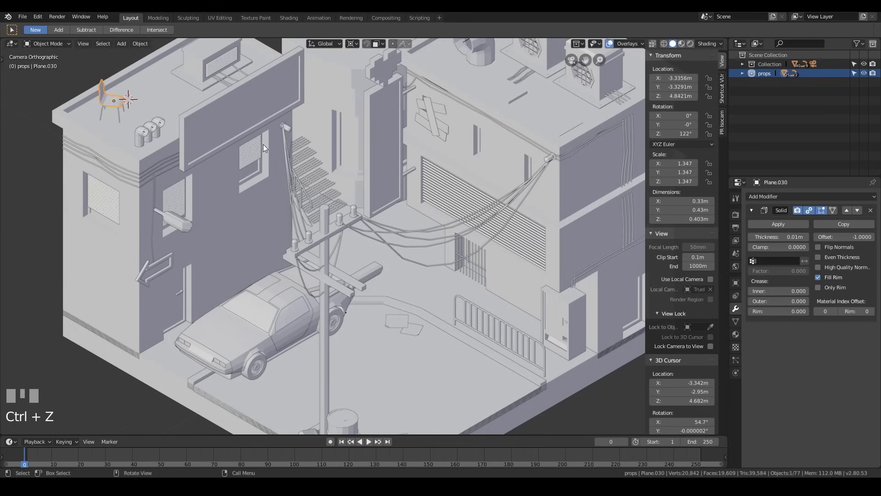
- Select the chair with its child legs and place a linked duplicate 0.0223 m along X and 0.936 m along Y
key(shift+bracketright)
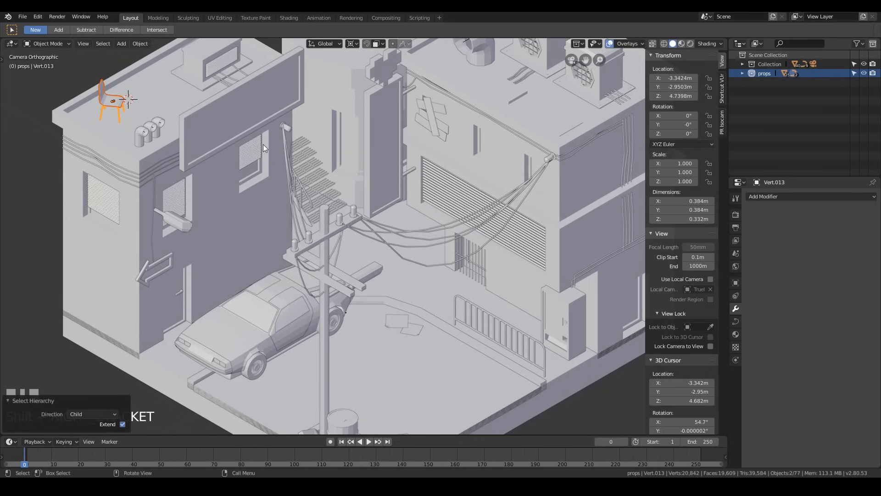
key(g)
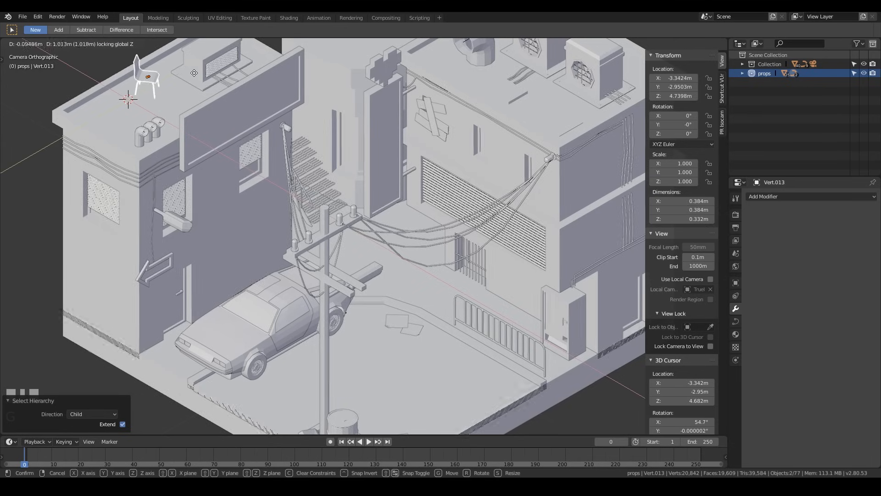
key(Escape)
key(alt+d)
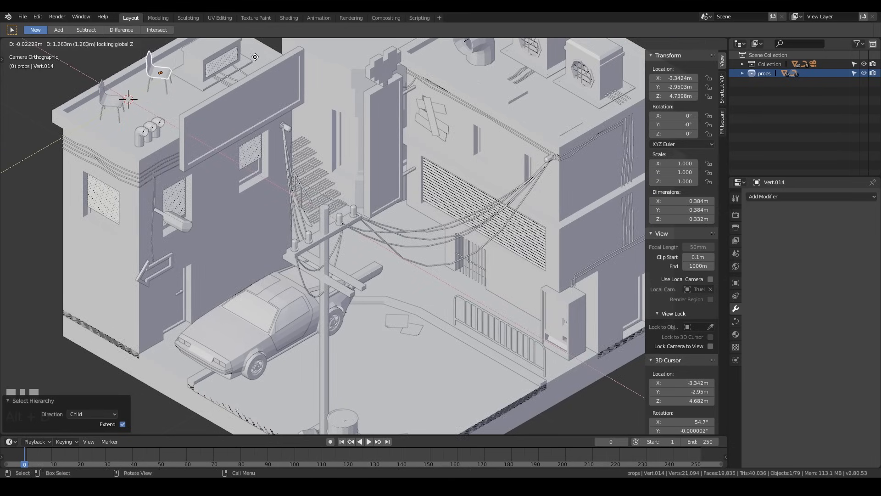
click(213, 86)
key(r)
key(z)
key(Escape)
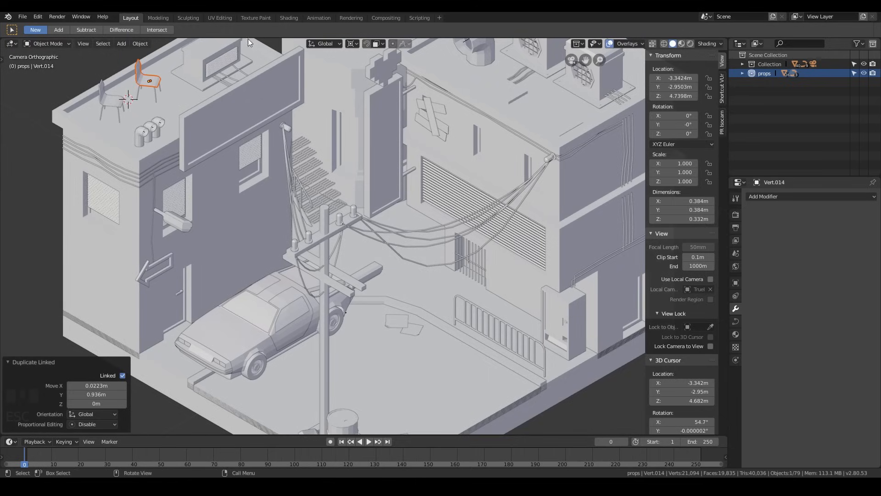
- Set the pivot point to Median Point and rotate the duplicated chair about Z to face a different direction
click(352, 43)
click(337, 98)
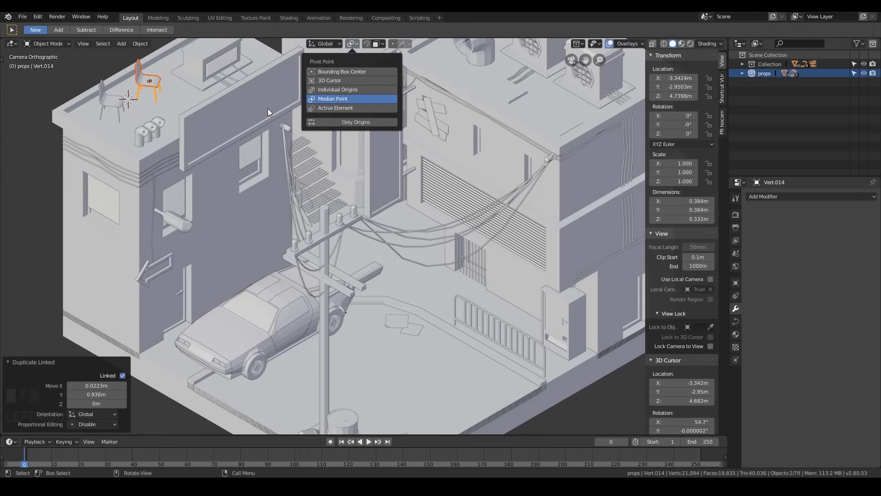
key(r)
key(z)
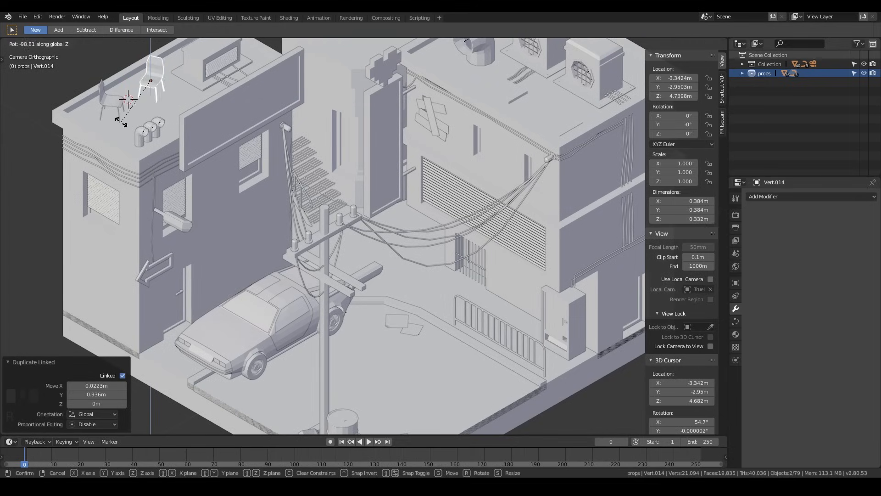
click(108, 117)
scroll(269, 140, down, 3)
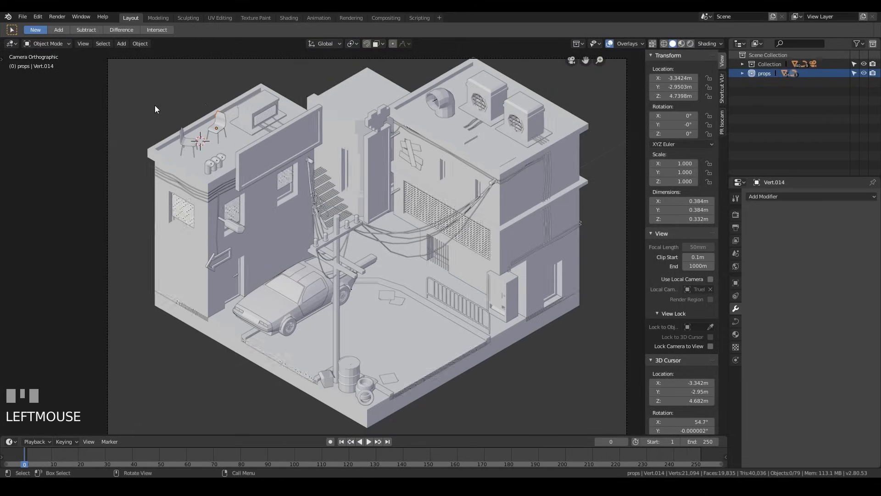
shift+middle_drag(401, 207, 292, 175)
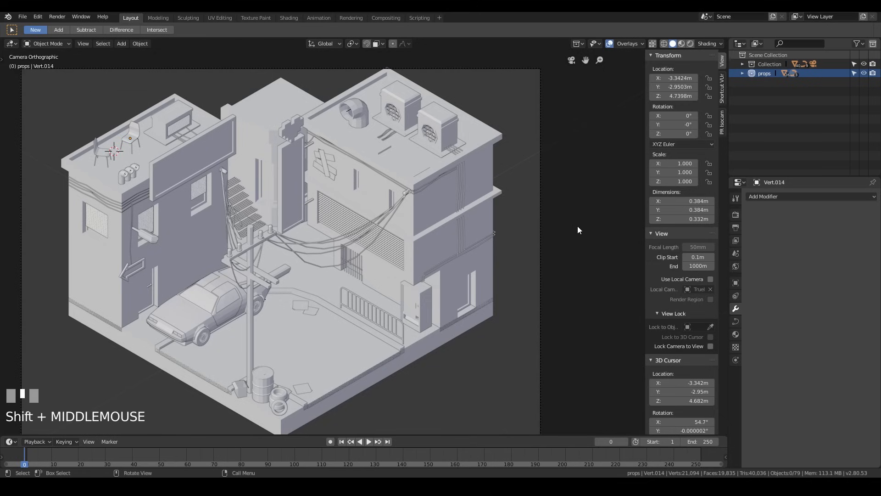
key(shift+ctrl+alt+KP_Divide)
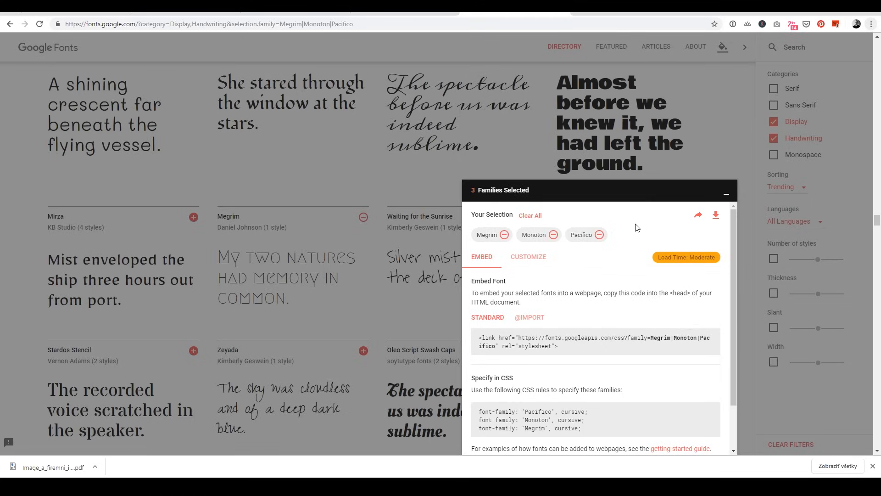
- Start downloading the selected Megrim, Monoton and Pacifico font families from Google Fonts
click(715, 215)
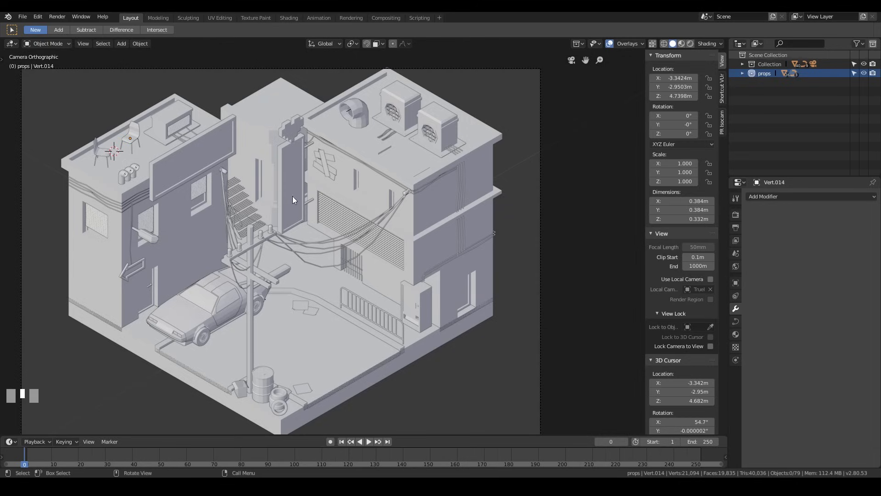
- Place the 3D cursor on the face of the tall vertical sign and add a text object there
middle_drag(306, 174, 380, 208)
scroll(408, 116, up, 5)
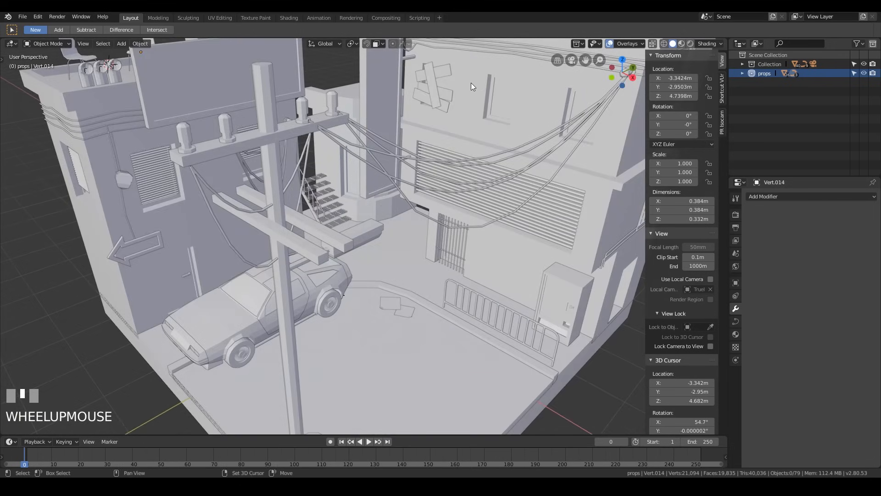
shift+middle_drag(371, 84, 325, 160)
middle_drag(374, 148, 340, 147)
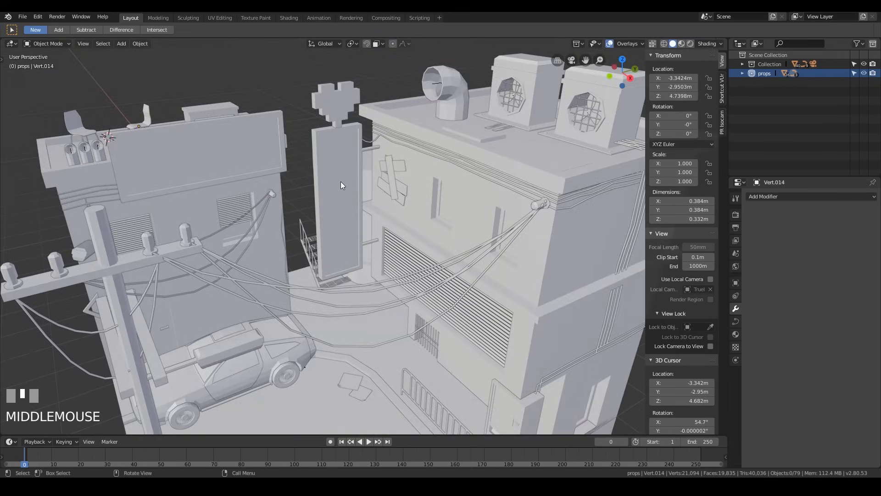
shift+right_click(339, 197)
key(shift+a)
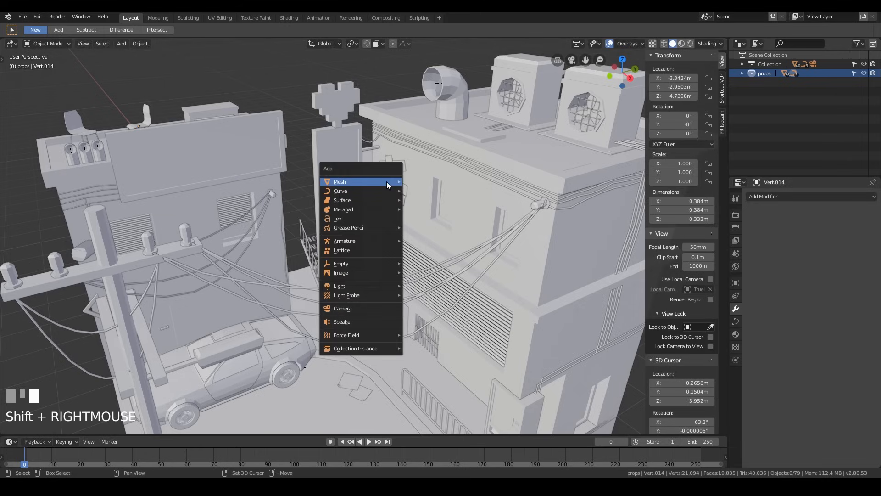
mouse_move(358, 237)
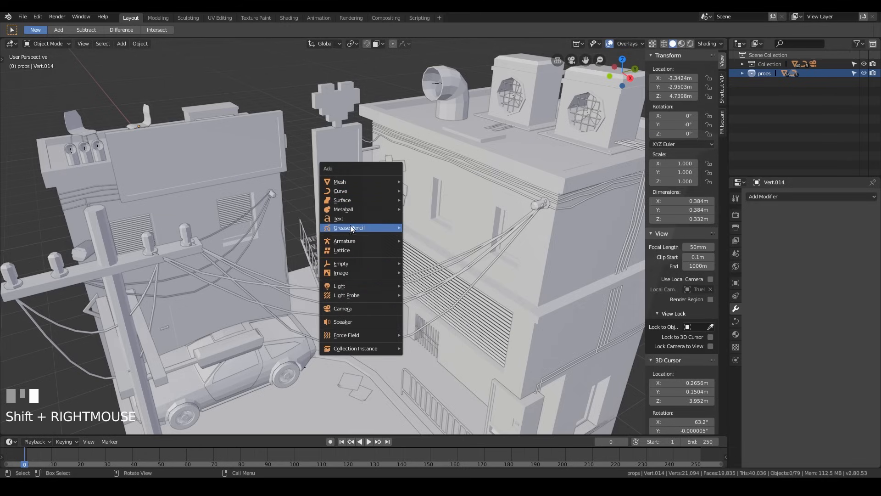
click(351, 219)
- Rotate the text object 90° about X and 90° about Z so it stands upright
mouse_move(398, 178)
middle_down()
mouse_move(421, 197)
mouse_move(408, 188)
middle_up()
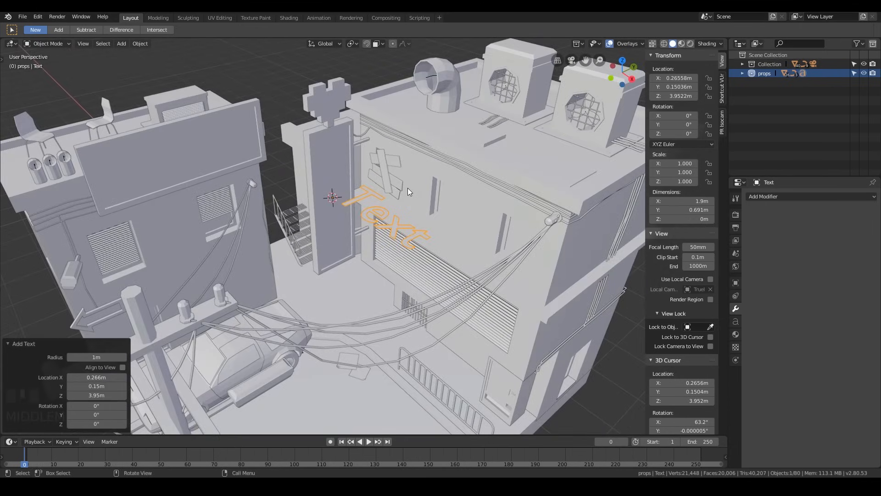
text(rx)
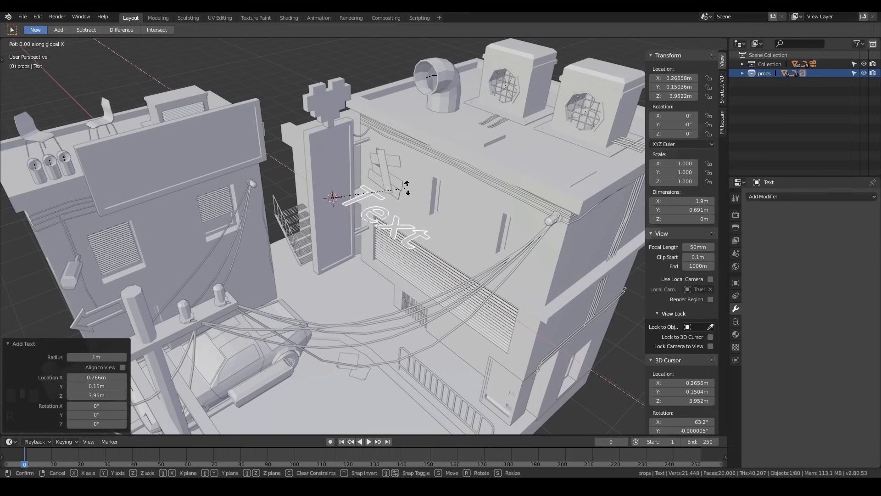
text(90)
key(Return)
text(r)
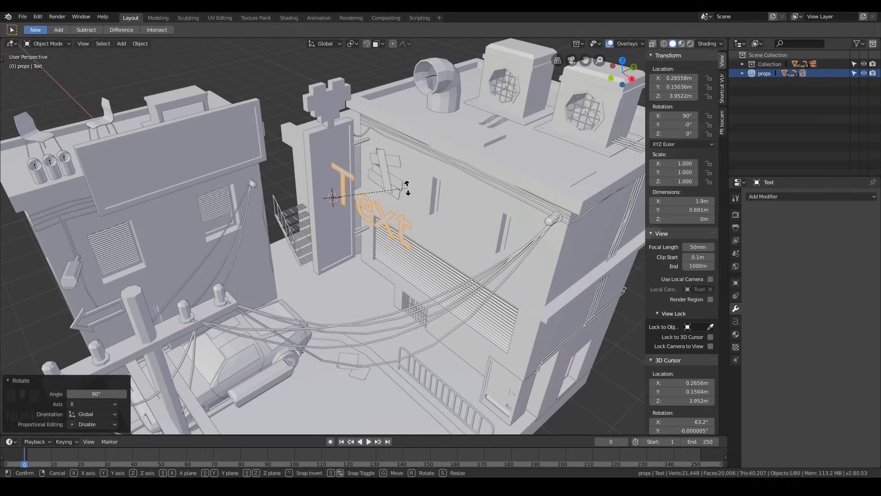
text(z90)
key(Return)
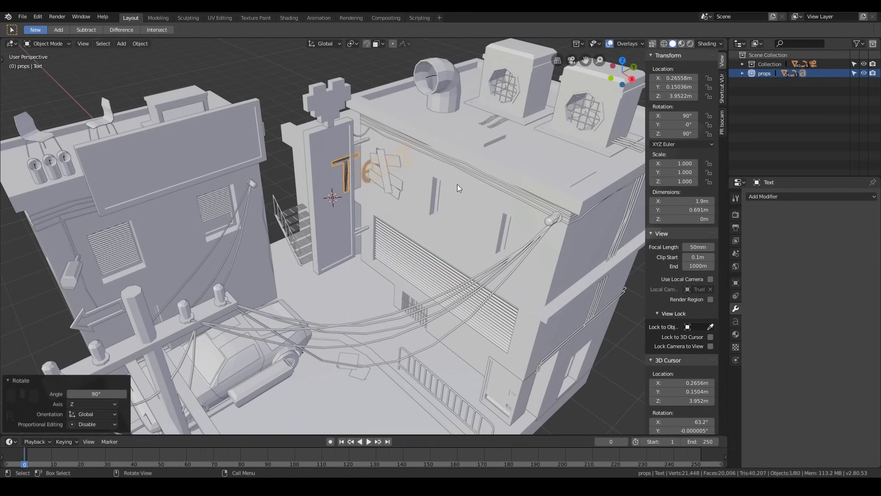
- Open the text object's own settings and look through its shape, texture space, geometry, bevel and font options
click(736, 322)
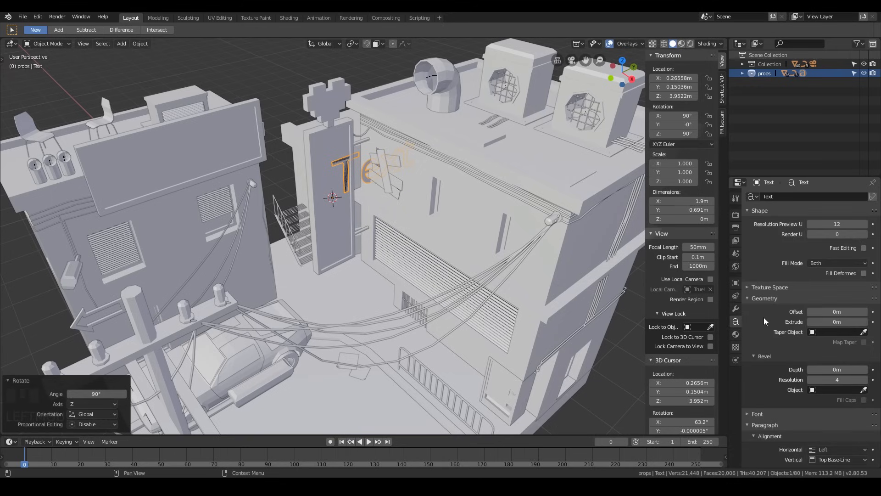
scroll(766, 330, down, 5)
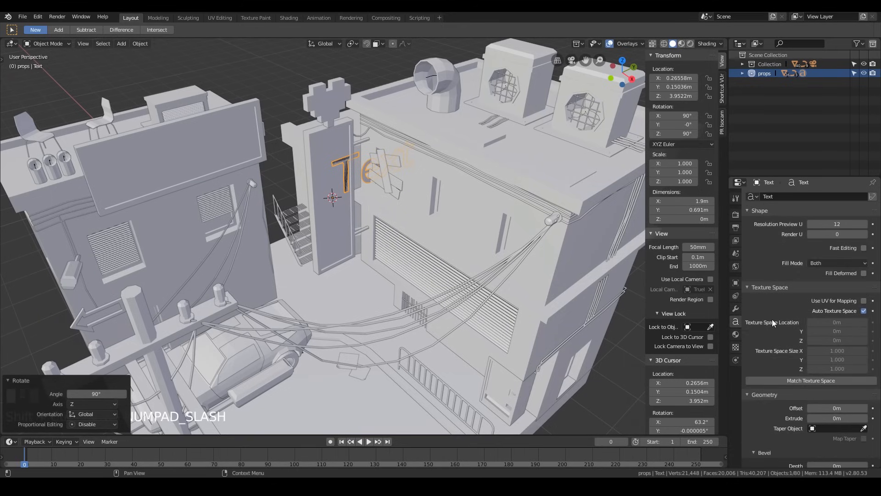
scroll(774, 316, down, 4)
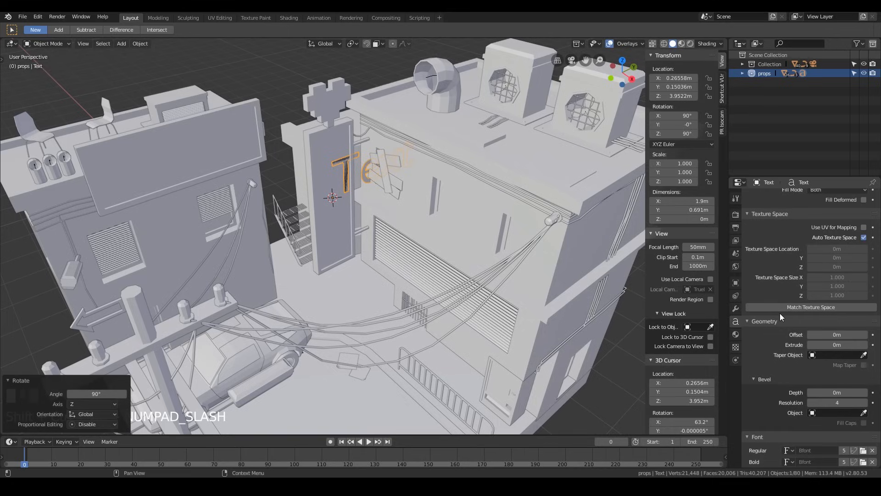
scroll(781, 312, up, 3)
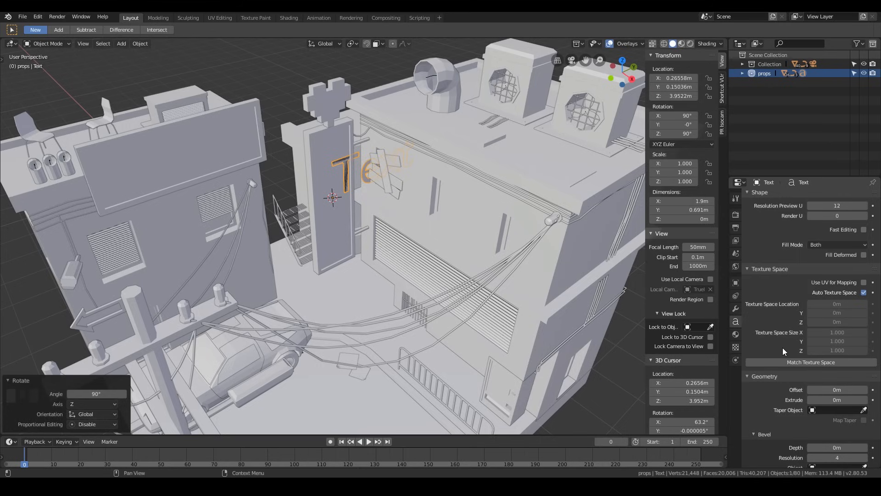
scroll(788, 342, up, 1)
- Replace the default text on the vertical sign with "good times", one letter per line and an empty line between the words
key(Tab)
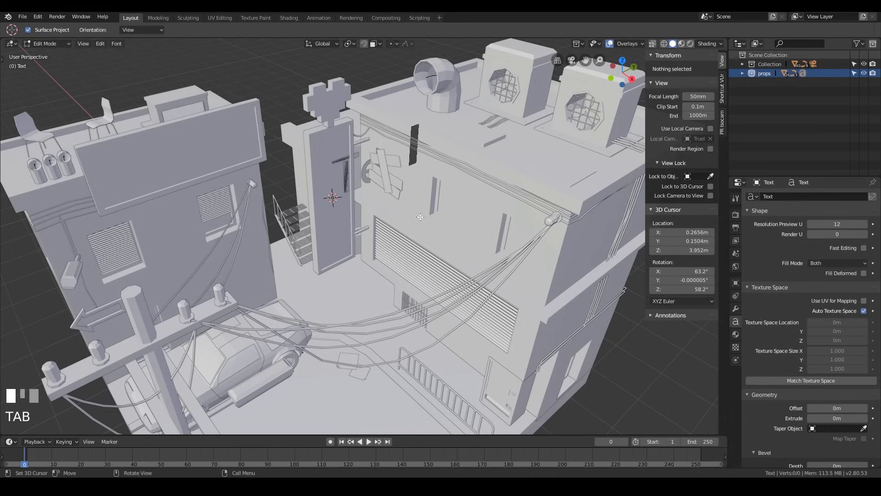
key(BackSpace)
key(BackSpace)
key(BackSpace)
key(BackSpace)
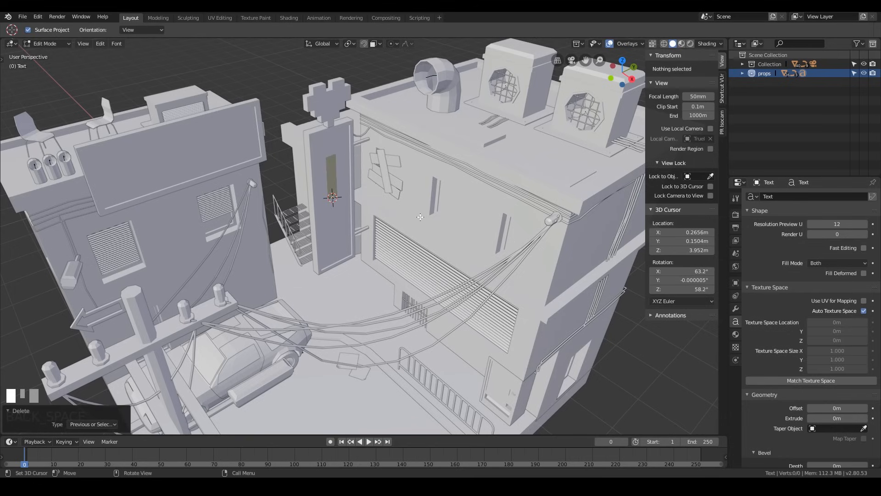
text(g)
key(Return)
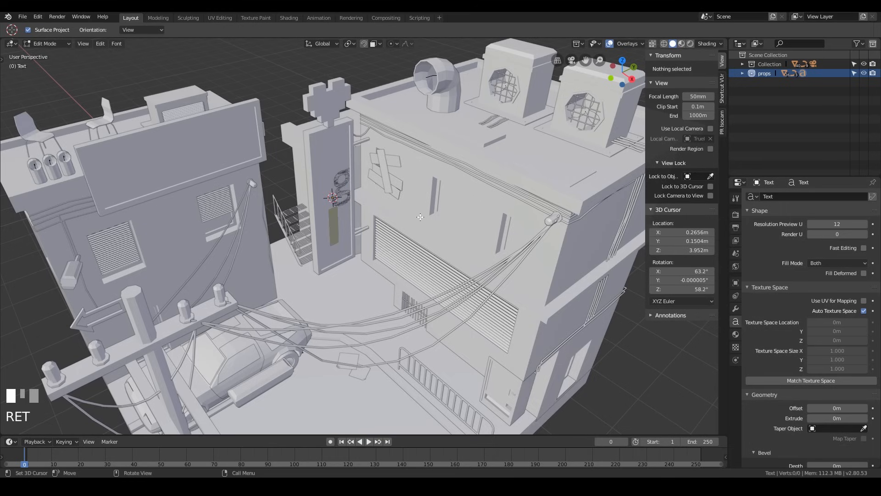
text(oo)
key(Return)
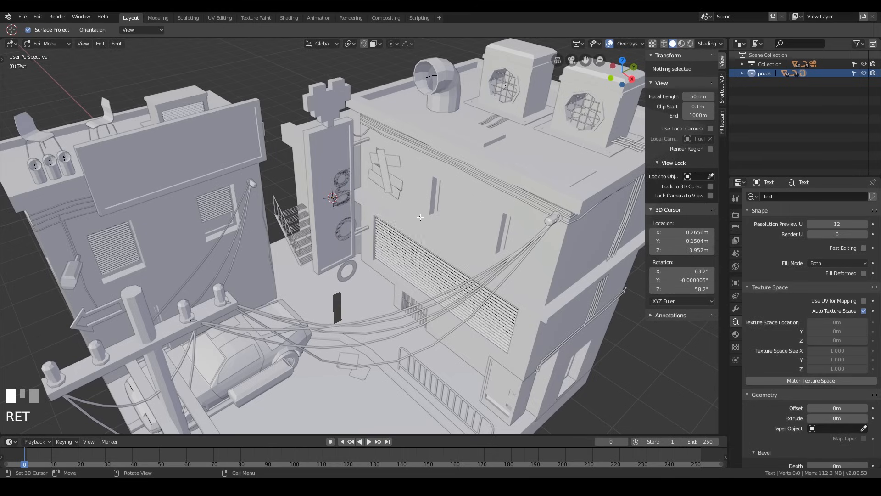
text(t)
key(BackSpace)
text(d)
key(Return)
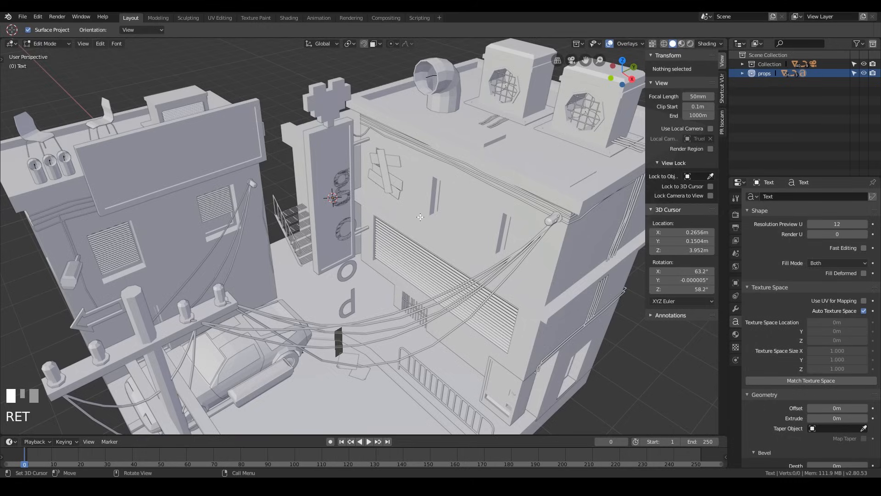
key(Return)
text(t)
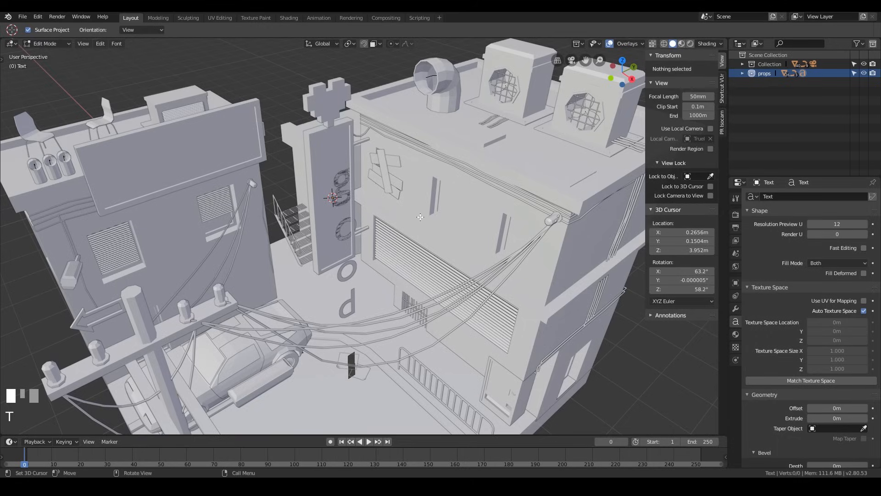
key(Return)
text(i)
key(Return)
text(m)
key(Return)
text(e)
key(Return)
text(s)
key(Return)
key(Tab)
- Scale the text to 0.232 and move it along Z to 4.8887 m so it fits within the vertical sign
key(s)
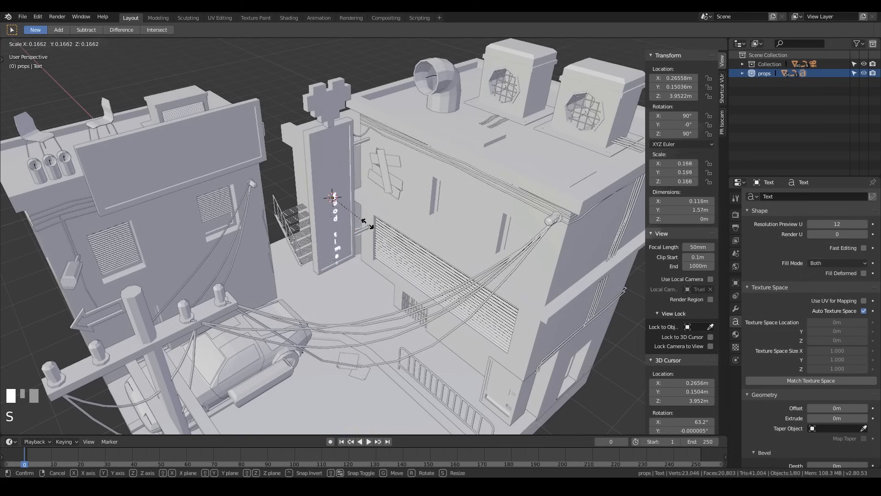
click(417, 279)
key(g)
key(z)
click(412, 222)
key(s)
click(424, 218)
key(g)
key(z)
click(422, 231)
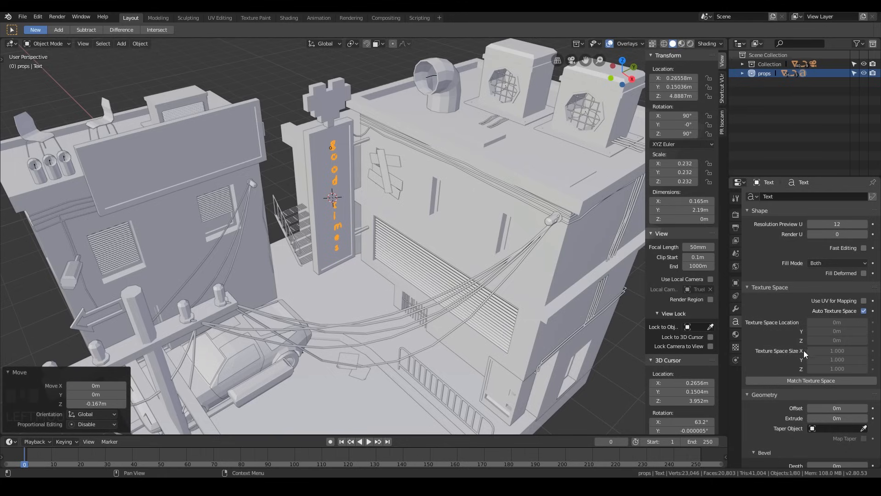
- Load Megrim.ttf from the lib\fonts\Megrim folder as the text's regular font
scroll(789, 360, down, 7)
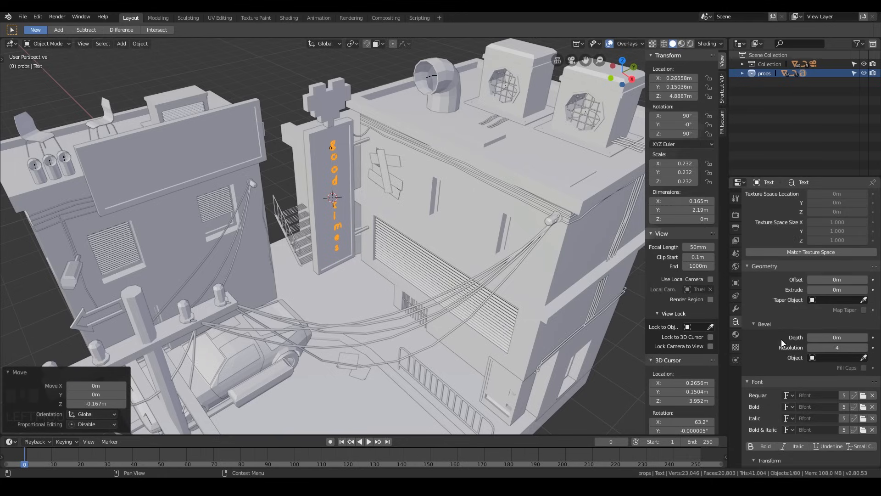
scroll(781, 339, down, 8)
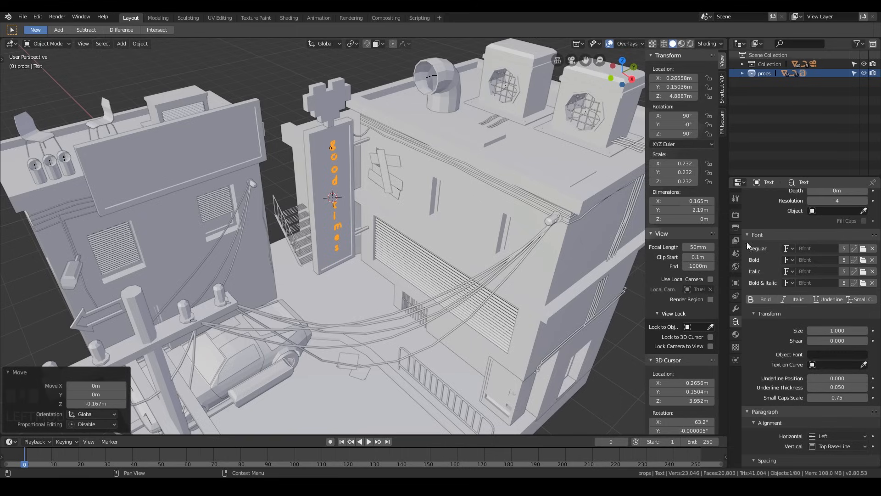
click(863, 249)
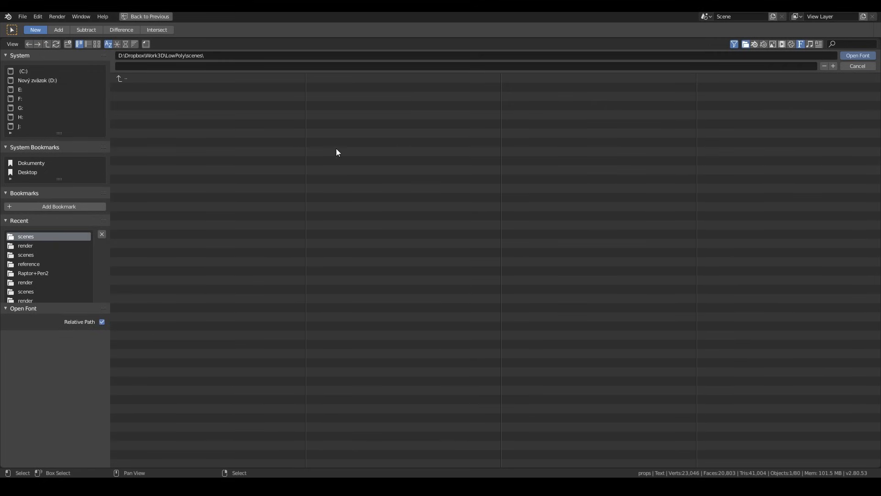
click(142, 77)
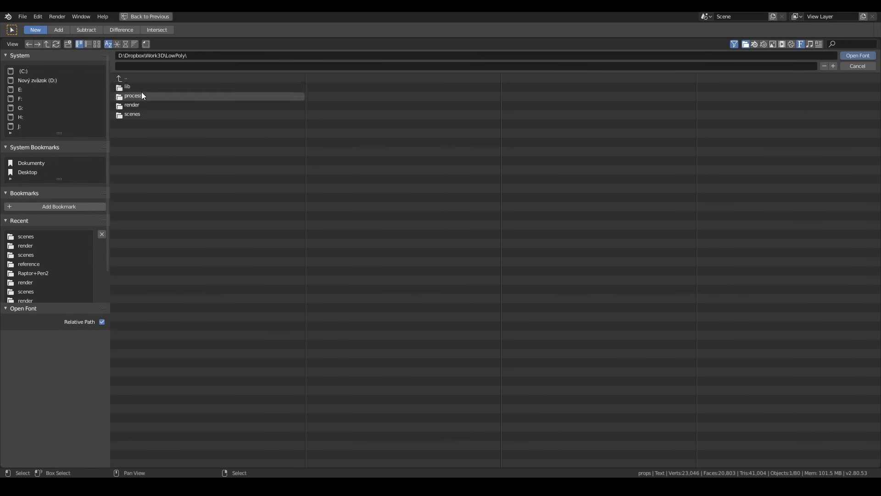
click(137, 86)
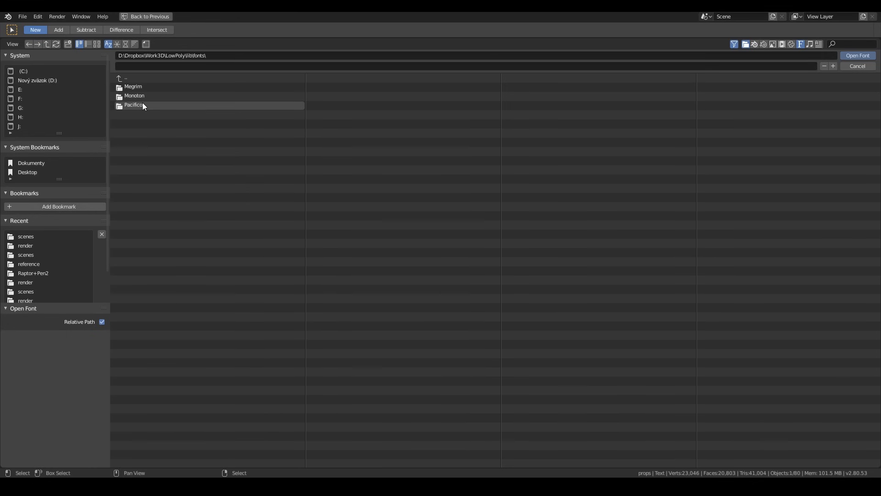
click(143, 87)
double_click(140, 86)
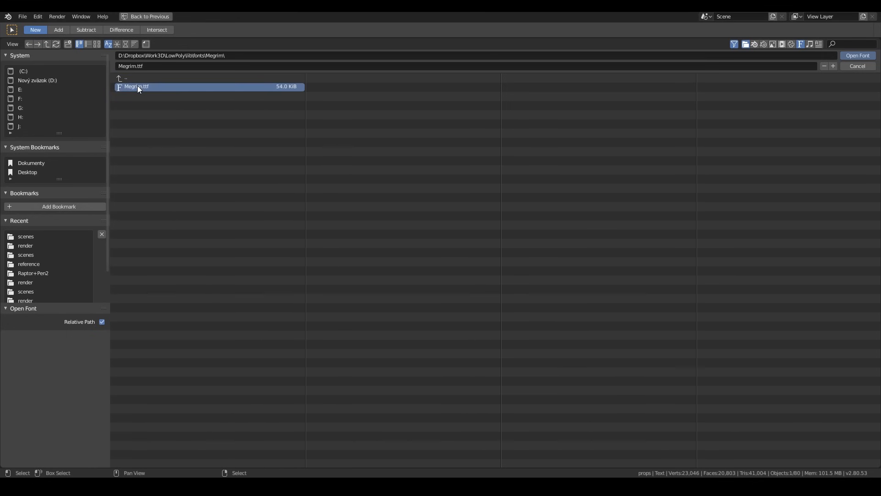
scroll(405, 157, up, 3)
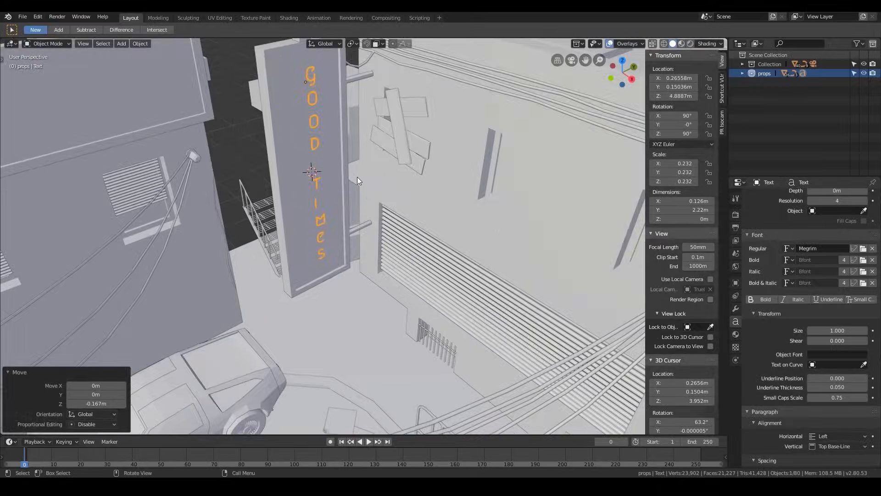
mouse_move(383, 189)
middle_down()
mouse_move(360, 157)
mouse_move(382, 172)
middle_up()
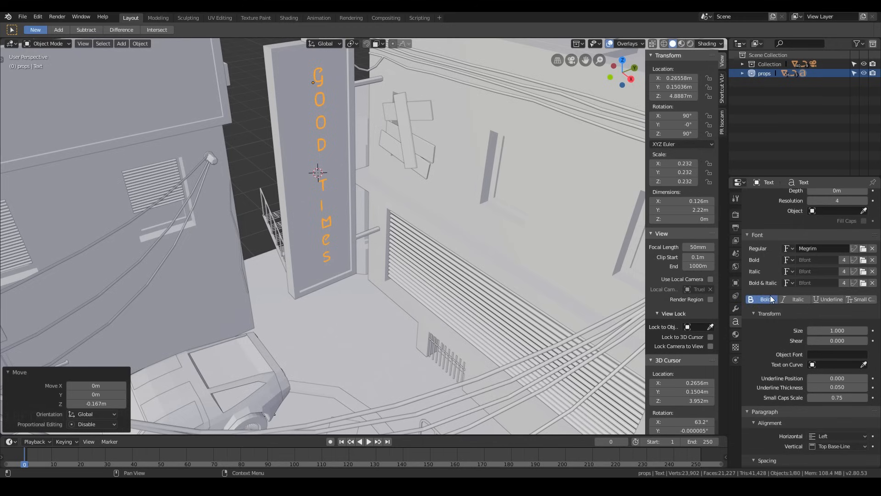
- Set the text's horizontal alignment to Center
scroll(782, 331, down, 1)
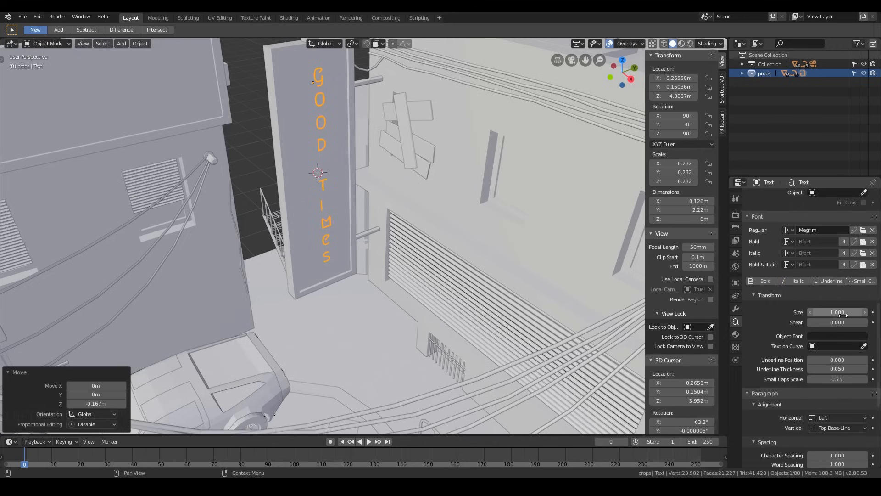
scroll(790, 324, down, 3)
click(833, 363)
click(828, 384)
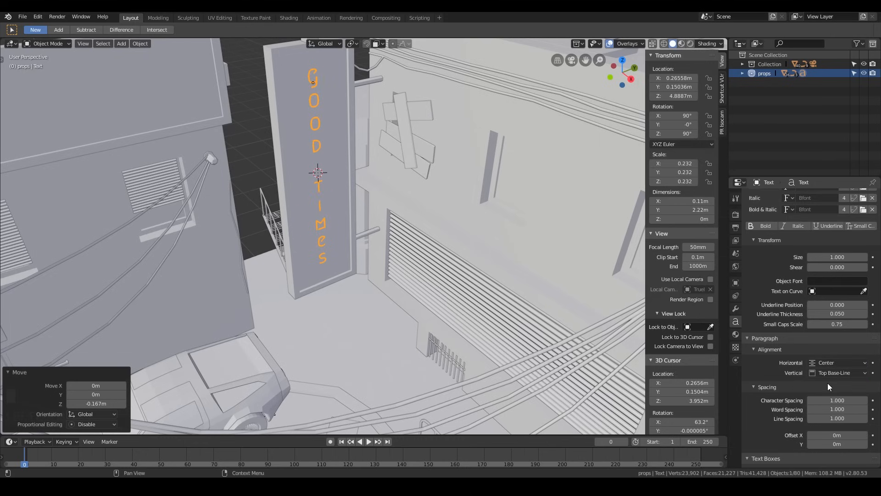
- Replace the vertical sign's lettering with "HUGS" in capitals, one letter per line
middle_drag(379, 137, 392, 150)
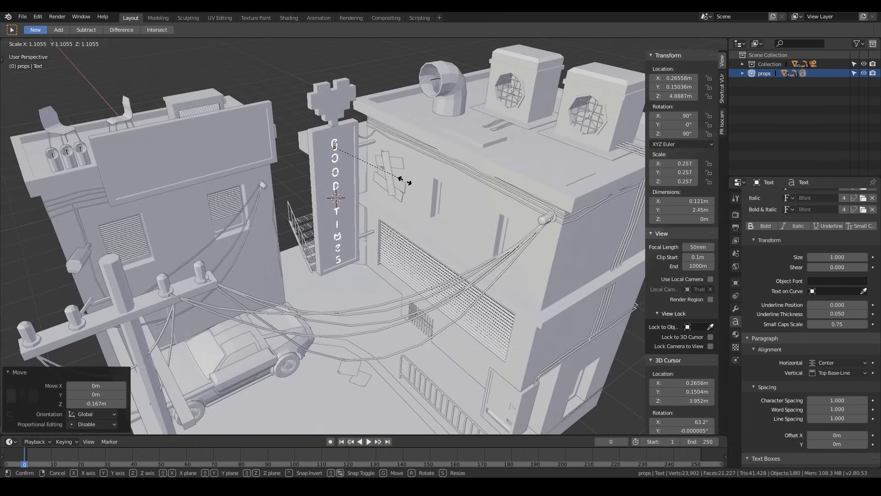
scroll(354, 243, up, 3)
key(Tab)
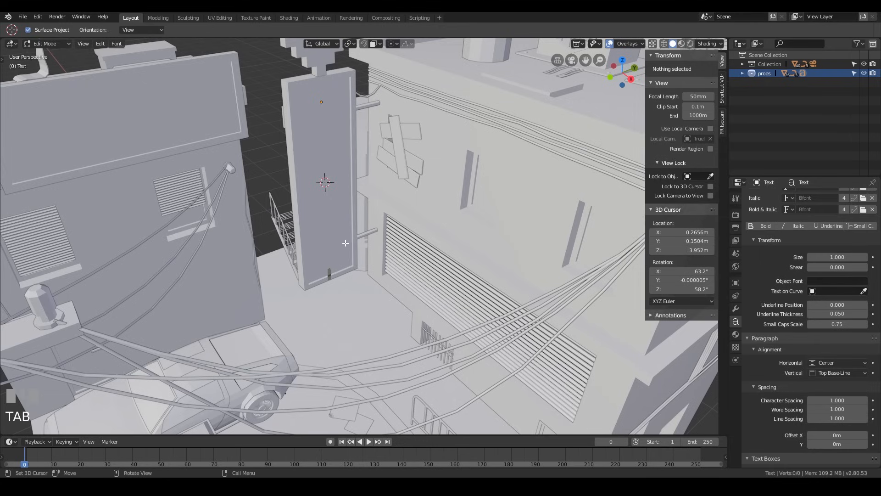
key(BackSpace)
key(BackSpace)
key(BackSpace)
key(BackSpace)
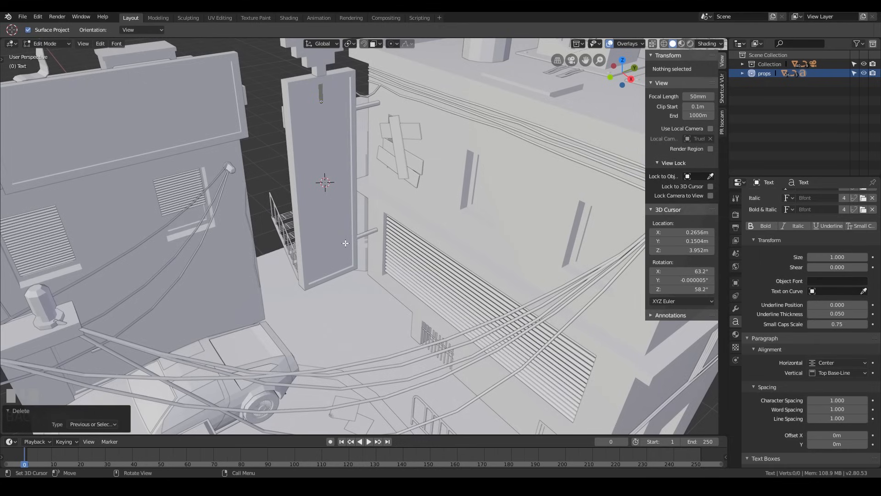
text(G)
key(Return)
key(BackSpace)
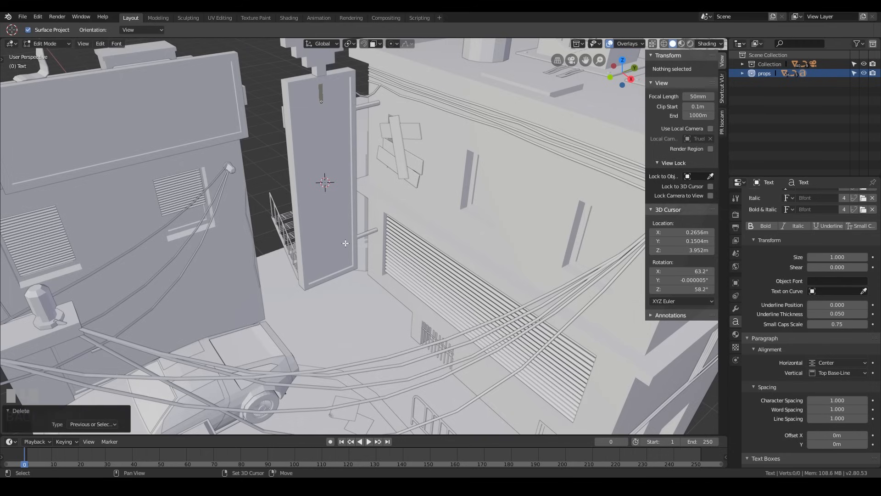
text(H)
key(Return)
text(U)
key(Return)
text(G)
key(Return)
text(S)
key(Return)
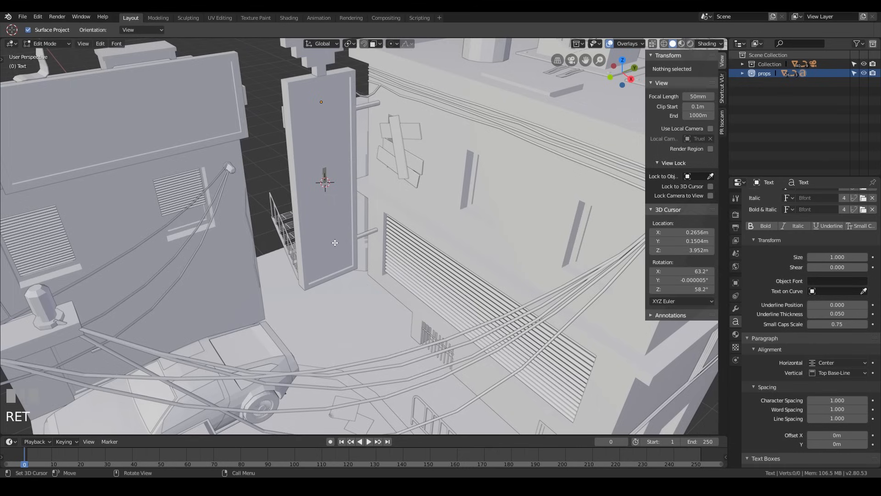
key(Tab)
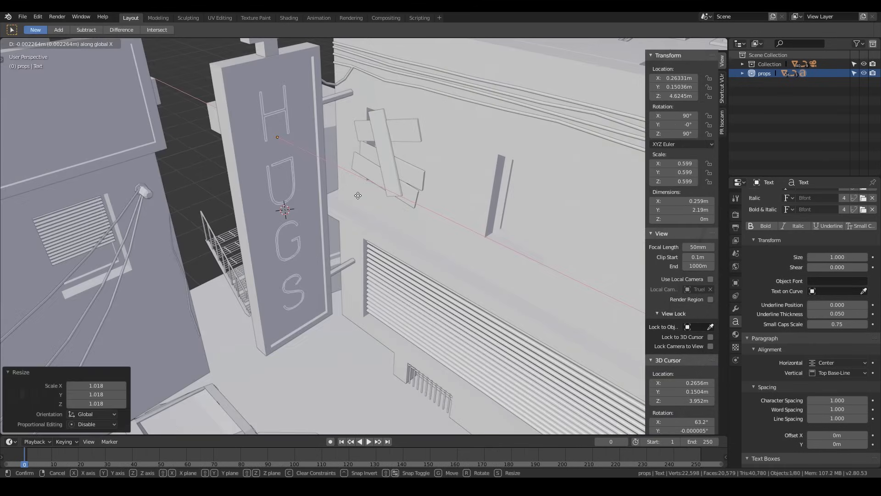
key(g)
key(x)
right_click(359, 196)
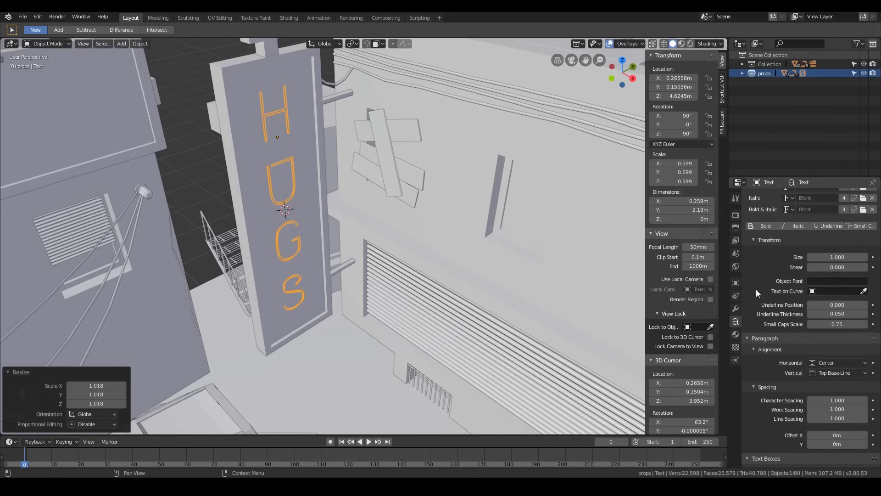
- Give the HUGS lettering an extrusion of 0.03 m
scroll(758, 264, up, 5)
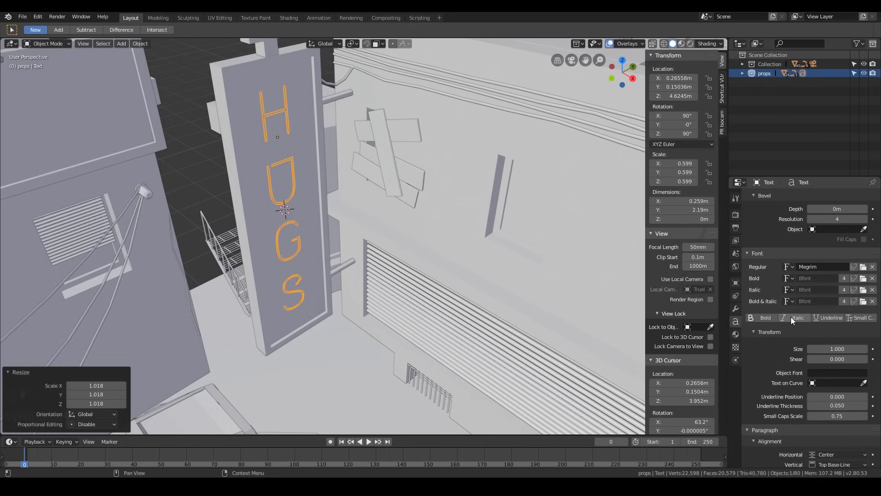
scroll(757, 262, up, 8)
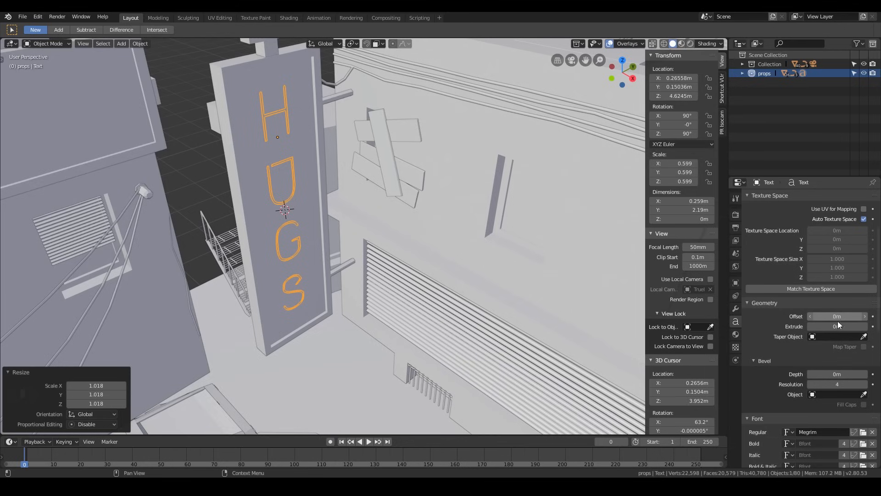
mouse_move(834, 326)
mouse_down()
mouse_move(849, 326)
mouse_move(836, 326)
mouse_up()
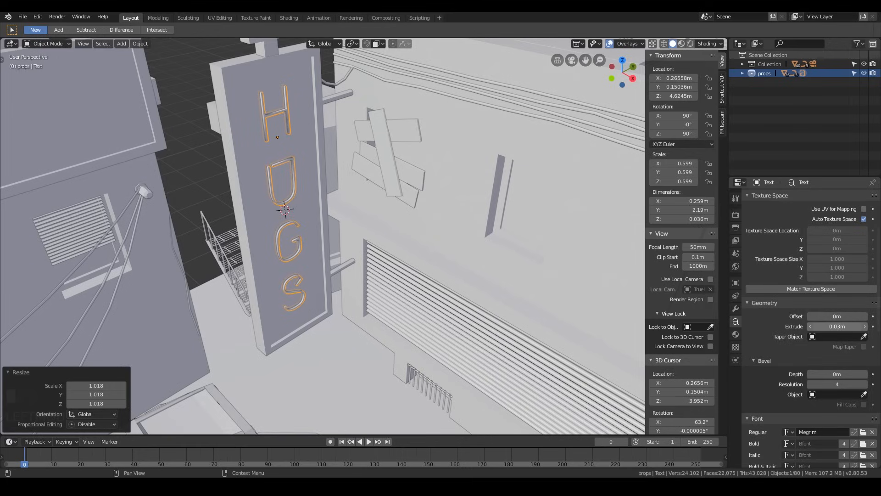
- Deselect the lettering and inspect the HUGS sign and the large rooftop billboard on the neighbouring building from different angles
middle_drag(367, 303, 308, 168)
click(352, 181)
scroll(366, 219, down, 3)
scroll(366, 219, down, 6)
mouse_move(362, 224)
middle_down()
mouse_move(292, 203)
mouse_move(388, 213)
mouse_move(329, 221)
mouse_move(323, 250)
mouse_move(351, 223)
middle_up()
scroll(359, 224, up, 7)
scroll(350, 223, down, 5)
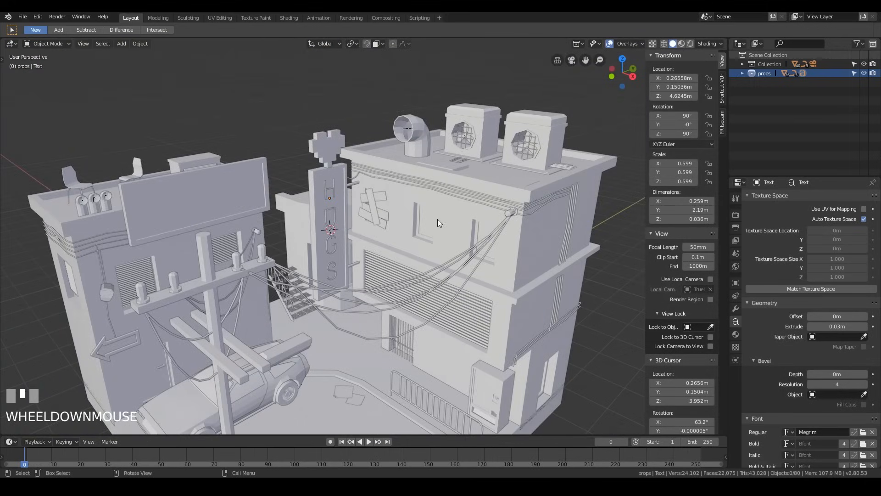
middle_drag(413, 178, 380, 205)
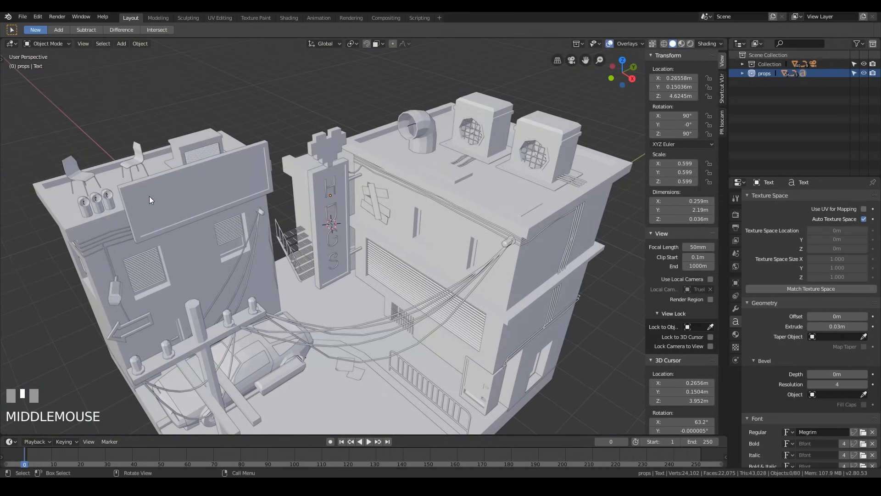
click(178, 184)
shift+middle_drag(360, 198, 312, 156)
click(384, 174)
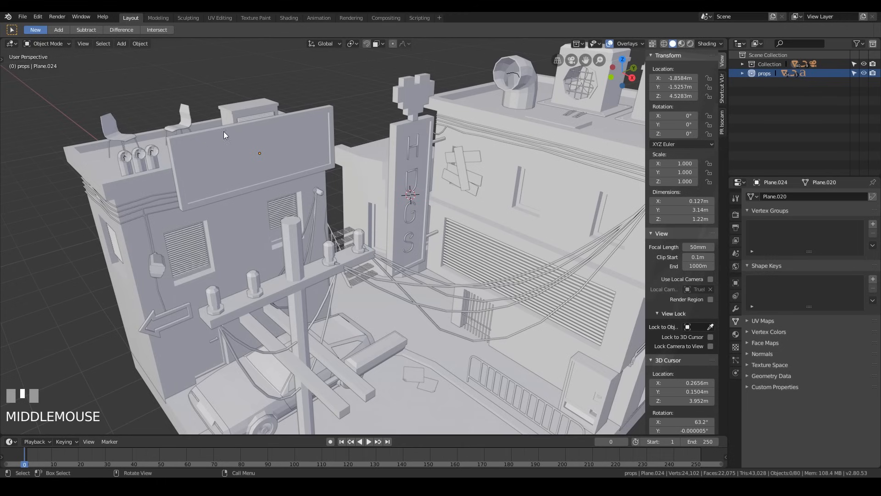
- Add a text object at the centre of the large rooftop billboard and rotate it 90° about X and Z to lie parallel to the billboard
middle_drag(306, 87, 249, 164)
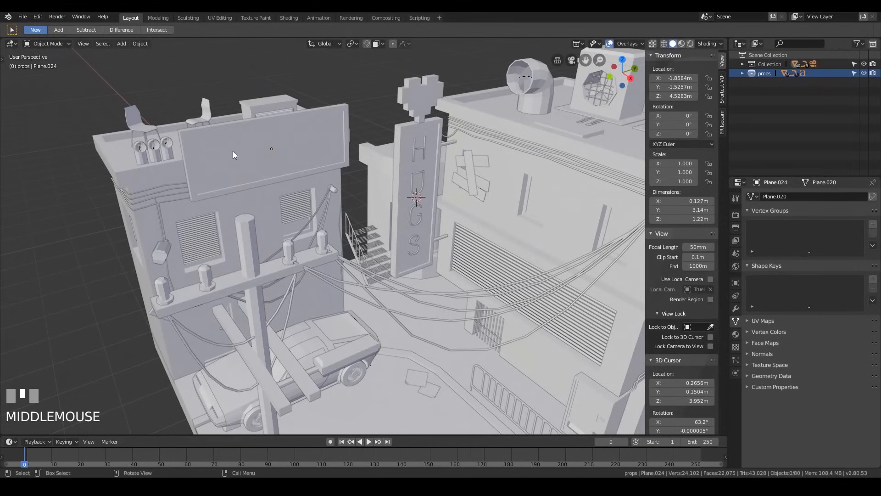
shift+right_click(268, 149)
key(shift+a)
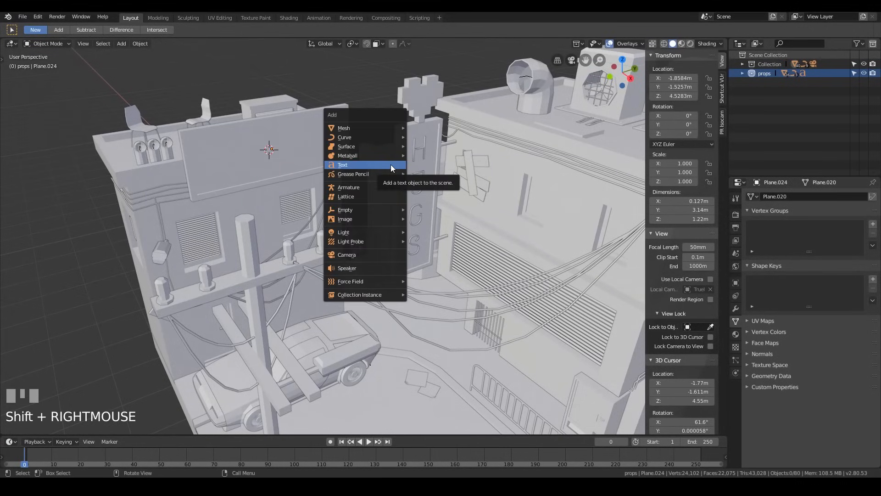
click(391, 165)
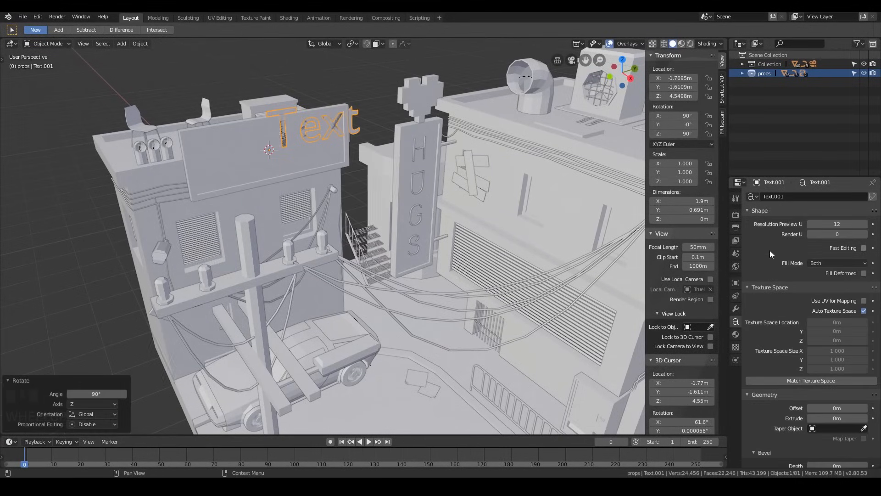
- Load the Pacifico-Regular font from the library's fonts folder as the billboard text's regular font
scroll(792, 387, down, 8)
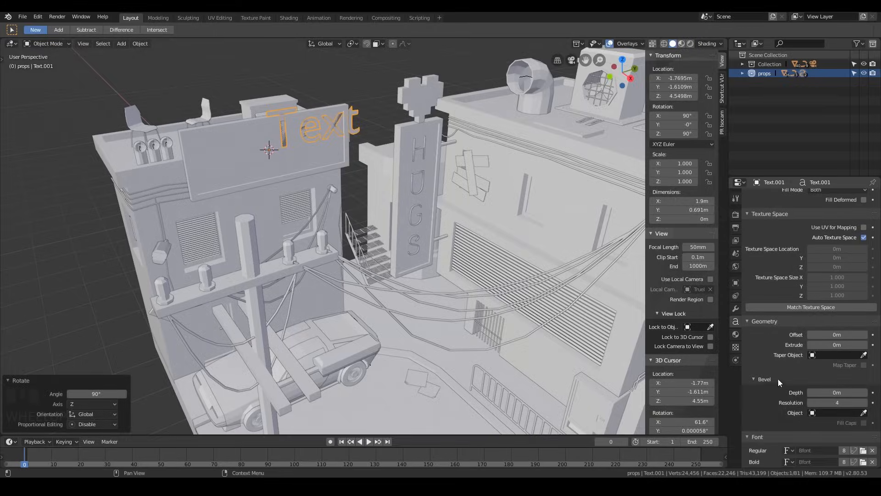
click(863, 358)
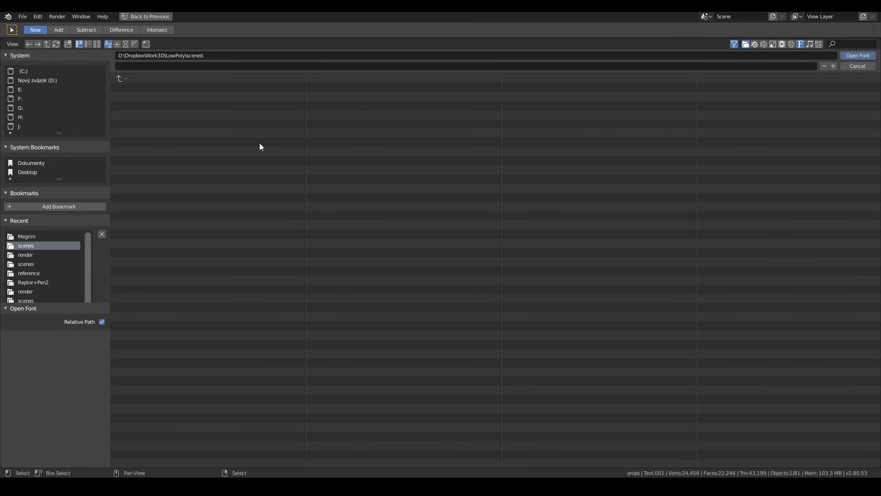
click(138, 79)
click(145, 88)
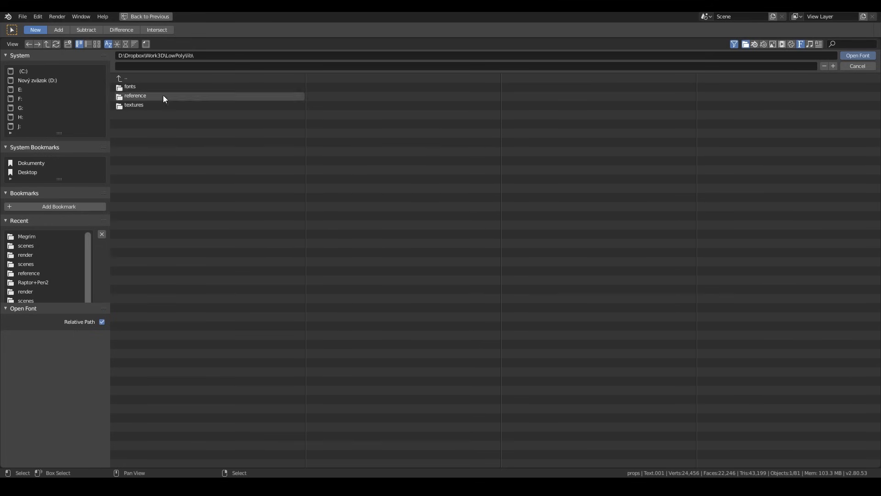
click(143, 87)
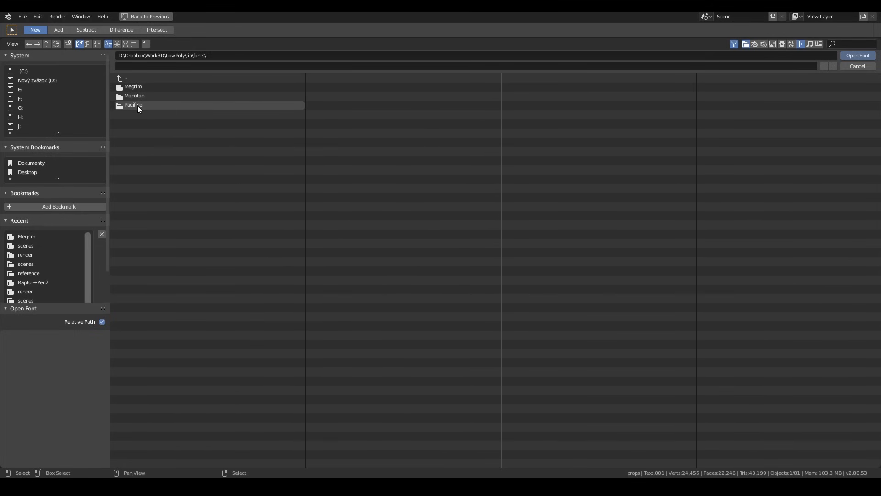
click(137, 105)
double_click(164, 86)
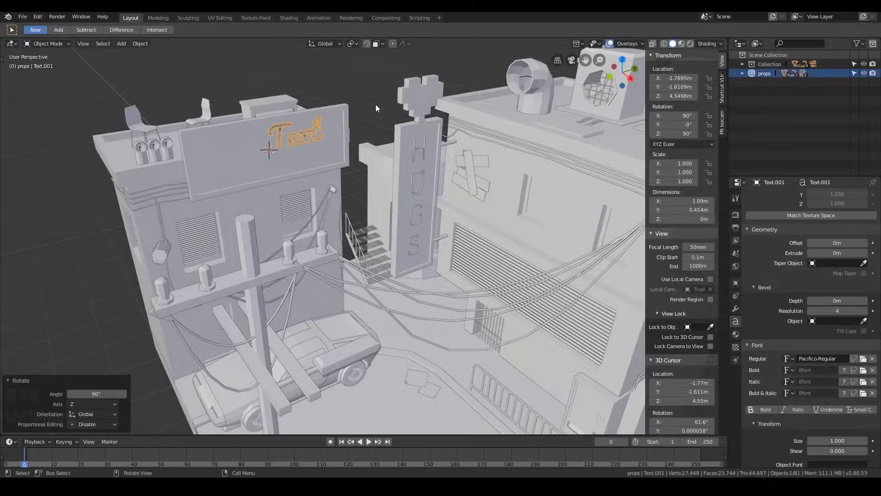
- Set the billboard text's regular font to Monoton-Regular from the Monoton folder
click(863, 358)
click(133, 79)
click(144, 96)
double_click(156, 87)
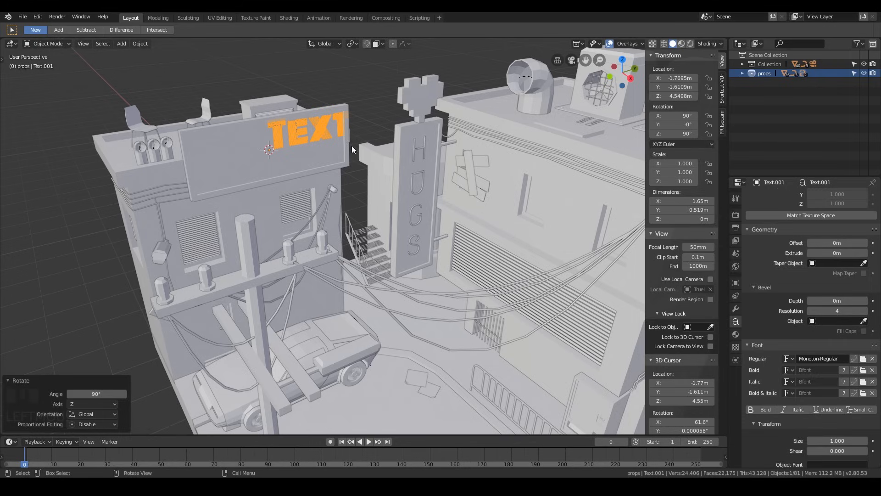
- Move the text within the billboard's plane by about -1.17 m in Y and -0.25 m in Z
scroll(326, 129, up, 2)
shift+middle_drag(354, 110, 407, 147)
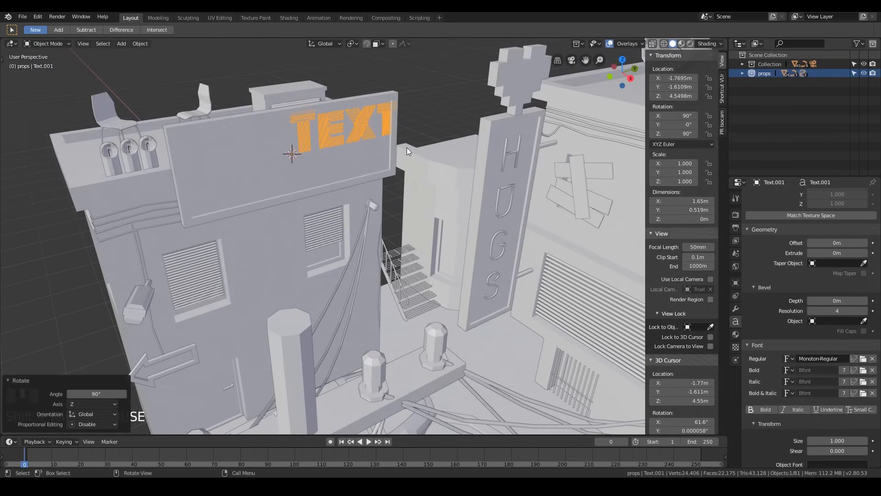
key(g)
key(shift+z)
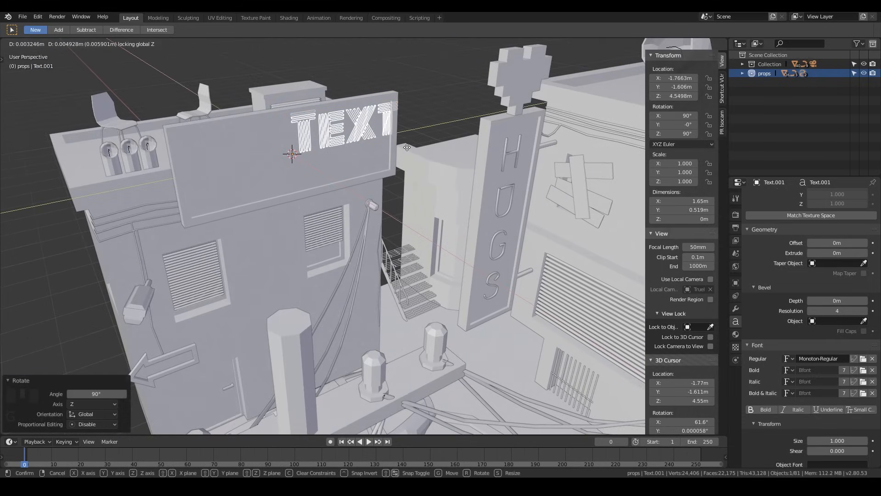
key(shift+x)
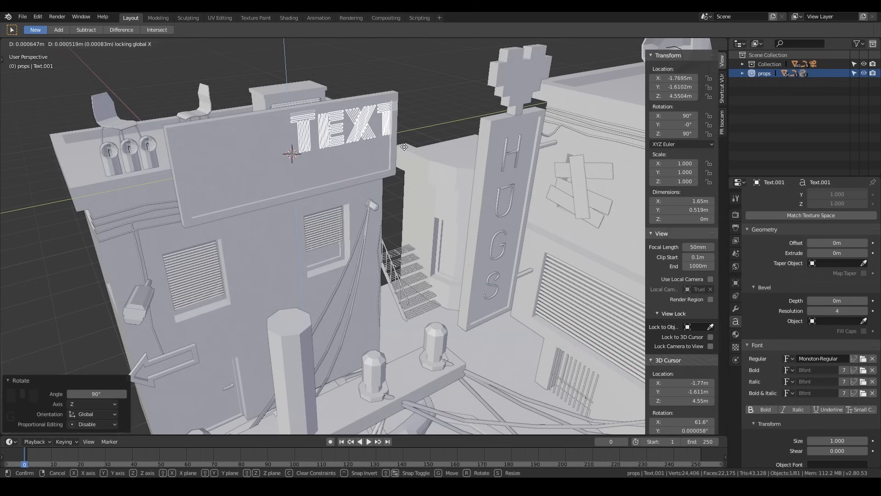
click(322, 184)
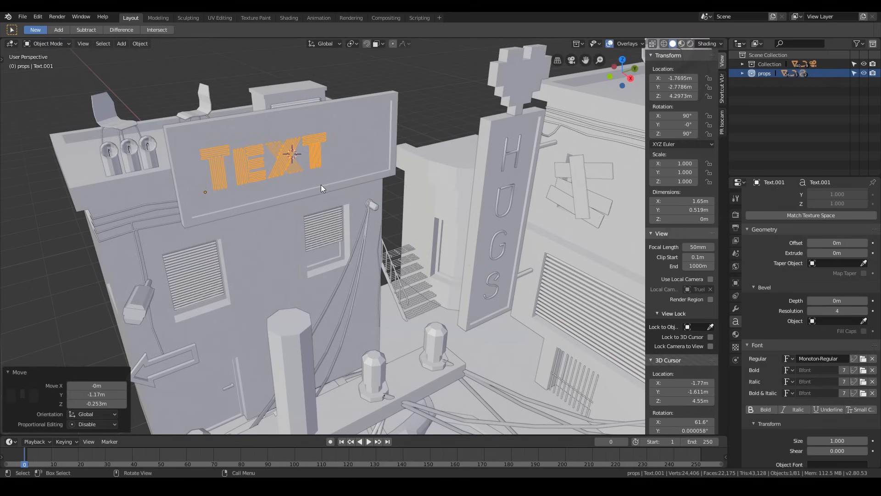
- Replace the billboard's placeholder text with "DELOREAN" in capitals
scroll(320, 204, down, 3)
scroll(317, 210, up, 4)
key(Tab)
key(BackSpace)
key(BackSpace)
key(BackSpace)
key(BackSpace)
text(DE)
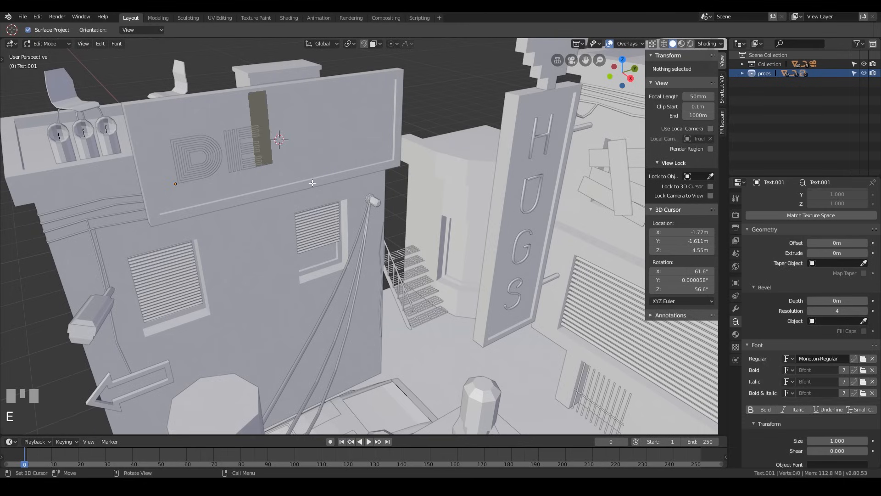
text(LOREAN)
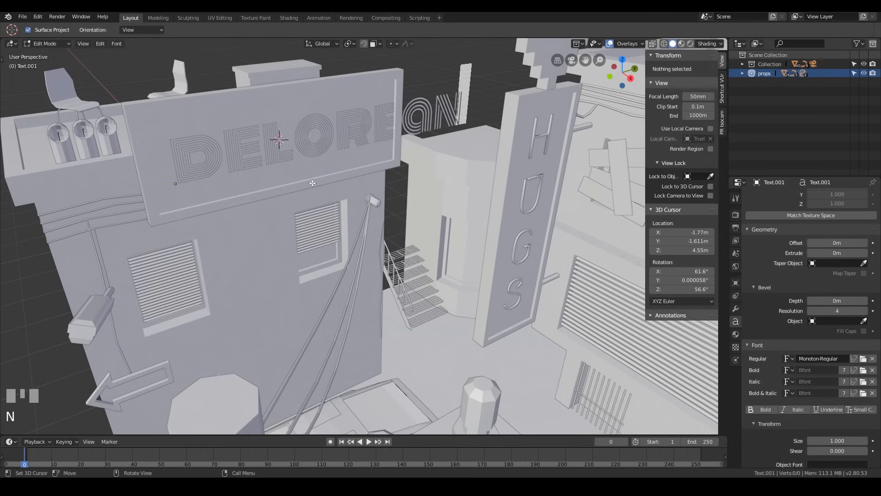
key(Tab)
- Scale the DELOREAN lettering to about 0.664 and raise it to the billboard's upper half, shifting it about -0.034 m along Y
key(s)
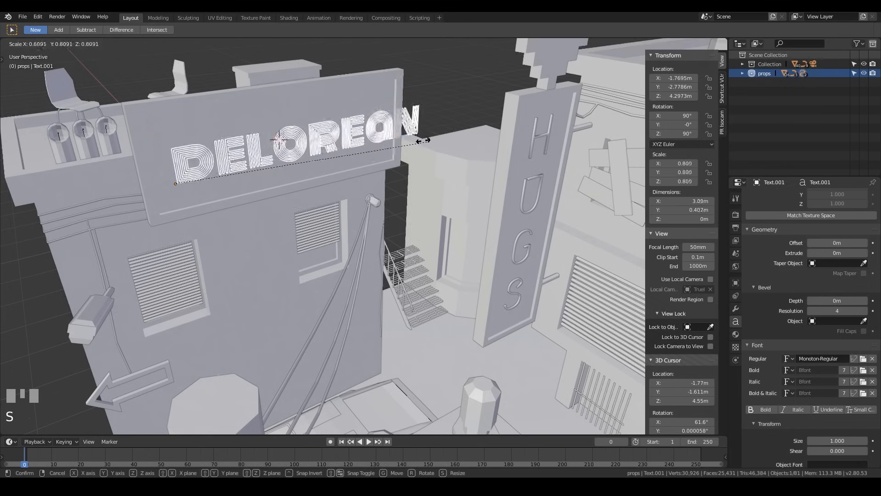
click(390, 147)
key(g)
key(z)
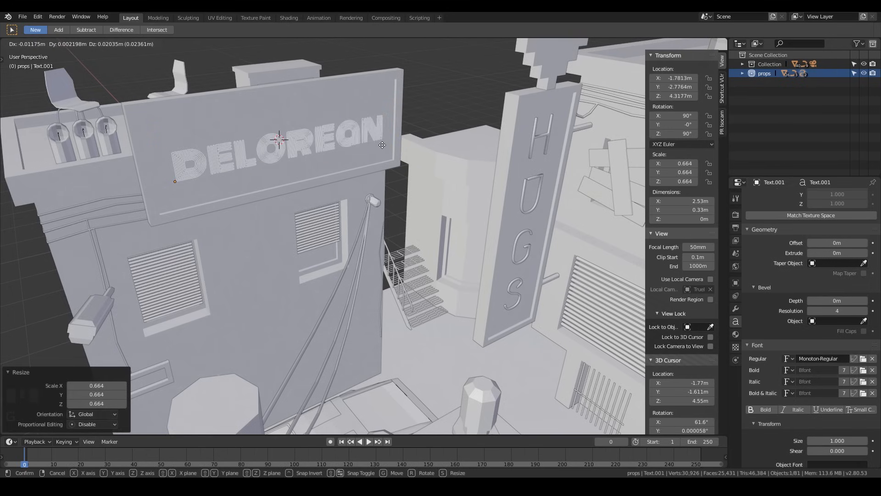
click(377, 120)
key(g)
key(y)
click(372, 120)
- Duplicate the DELOREAN lettering below the original and change the copy's text to "DMC-12"
middle_drag(372, 120, 345, 143)
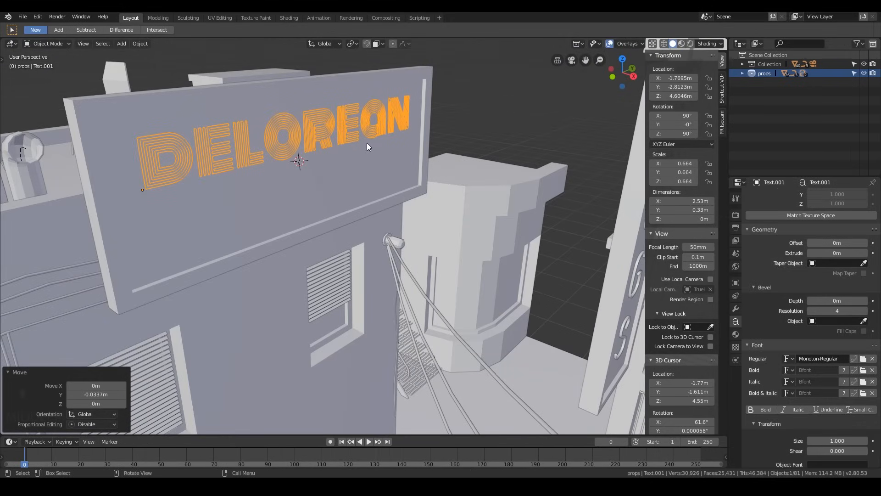
key(shift+d)
click(380, 179)
key(Tab)
key(ctrl+BackSpace)
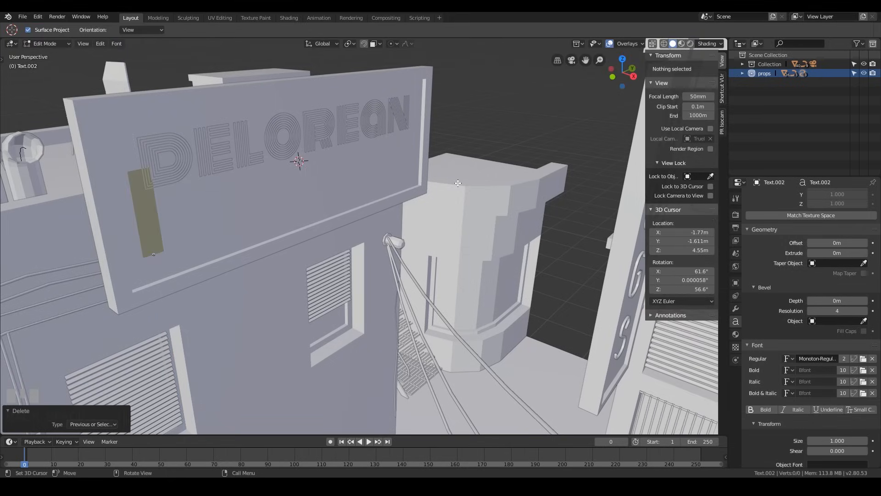
text(DMC-12)
key(BackSpace)
key(BackSpace)
text(!)
key(BackSpace)
text(12)
key(Tab)
- Select the separate DMC-12 text object and delete it from the billboard
click(365, 130)
middle_drag(365, 130, 433, 148)
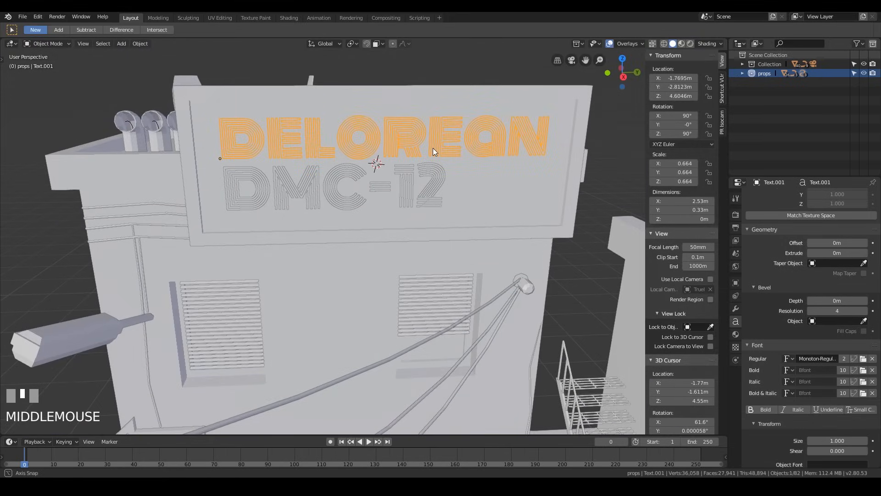
click(406, 183)
shift+click(426, 187)
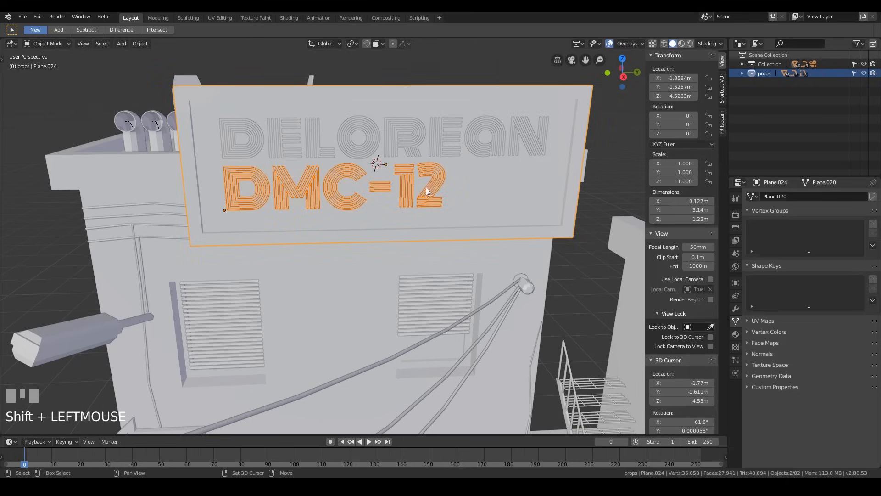
click(421, 144)
shift+click(409, 177)
click(409, 179)
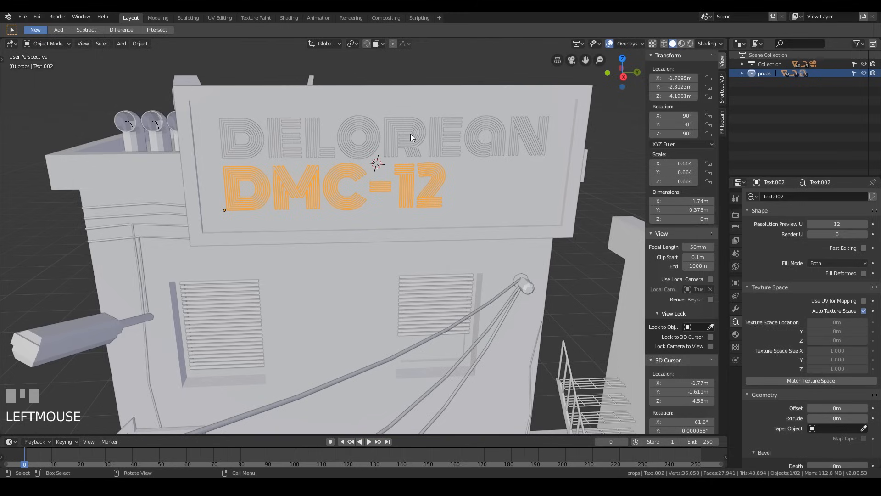
click(409, 181)
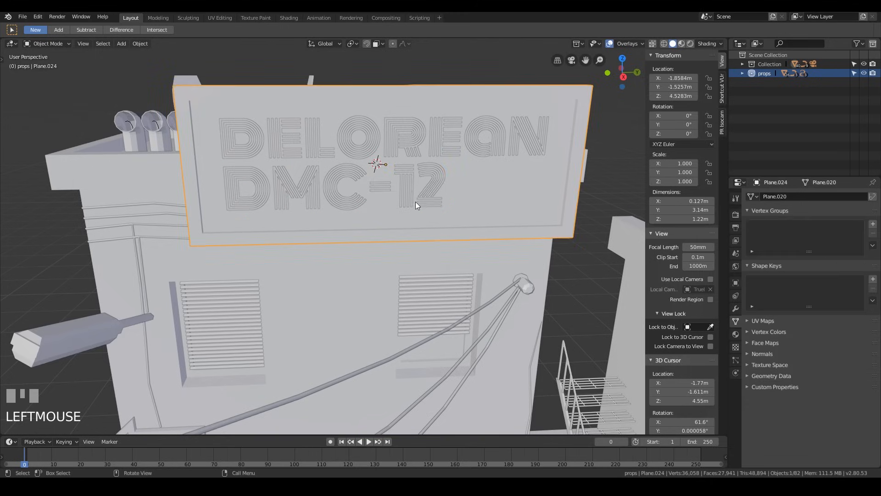
click(420, 178)
click(412, 189)
click(411, 190)
key(Delete)
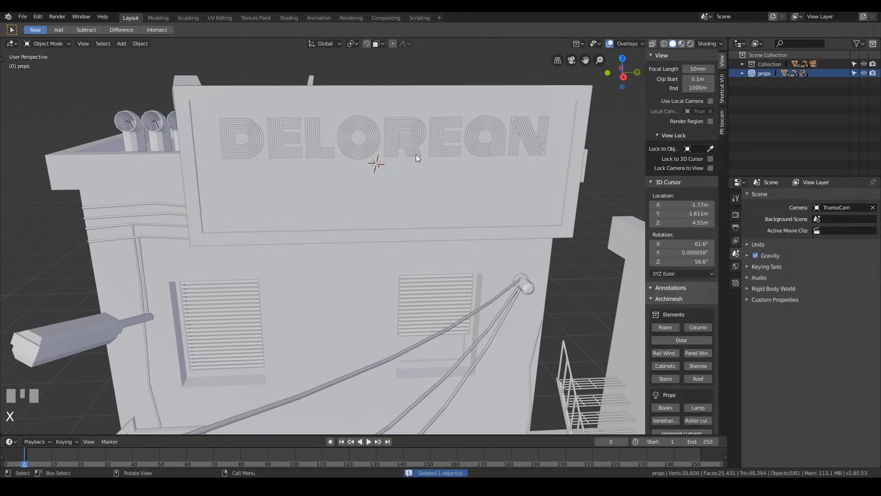
- Add "DMC-12" as a second line inside the DELOREAN text object
click(419, 137)
click(418, 142)
key(Tab)
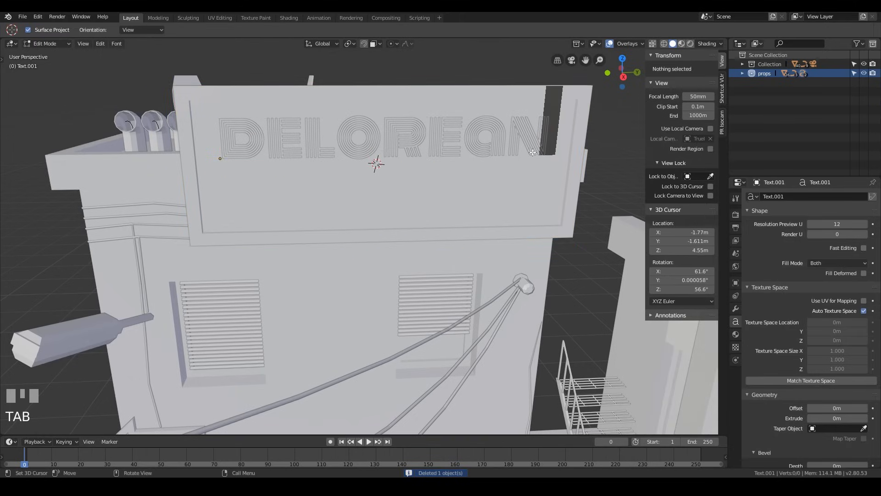
key(Return)
text(DMC)
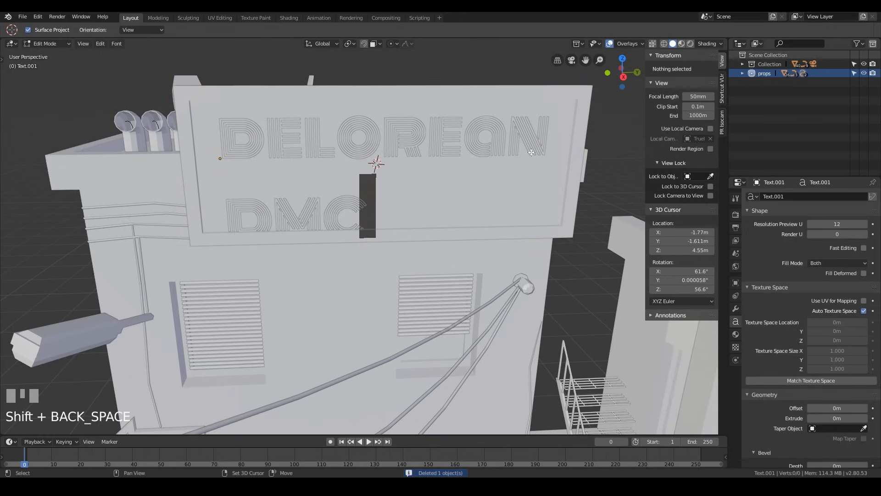
text(-12)
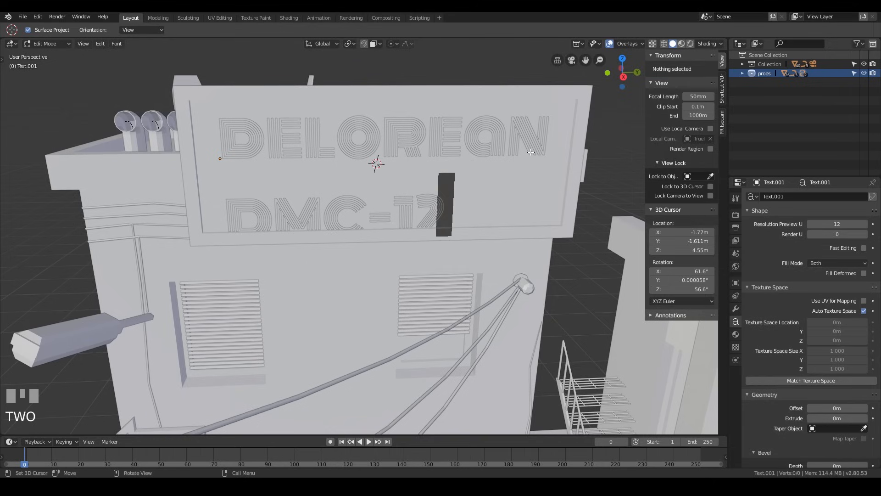
key(Tab)
- Set the billboard text's line spacing to 0.700
scroll(782, 355, down, 10)
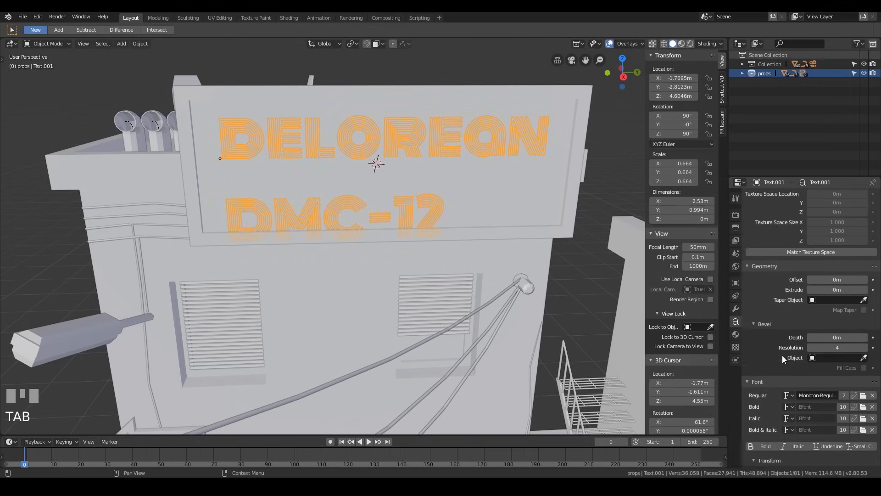
scroll(783, 356, down, 10)
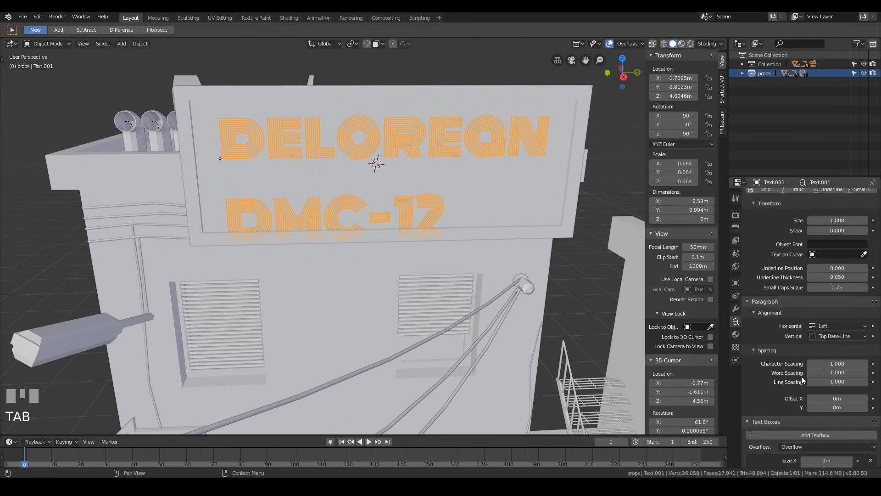
scroll(802, 376, down, 1)
drag(837, 363, 822, 363)
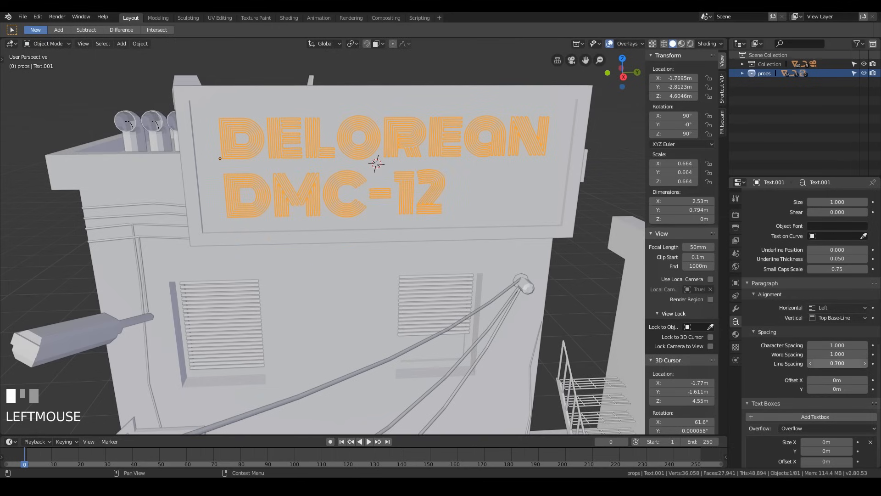
- View the billboard from the front and raise the two-line lettering by about 0.007 m along Z
click(422, 143)
click(421, 144)
mouse_move(492, 197)
middle_down()
mouse_move(478, 181)
mouse_move(493, 182)
middle_up()
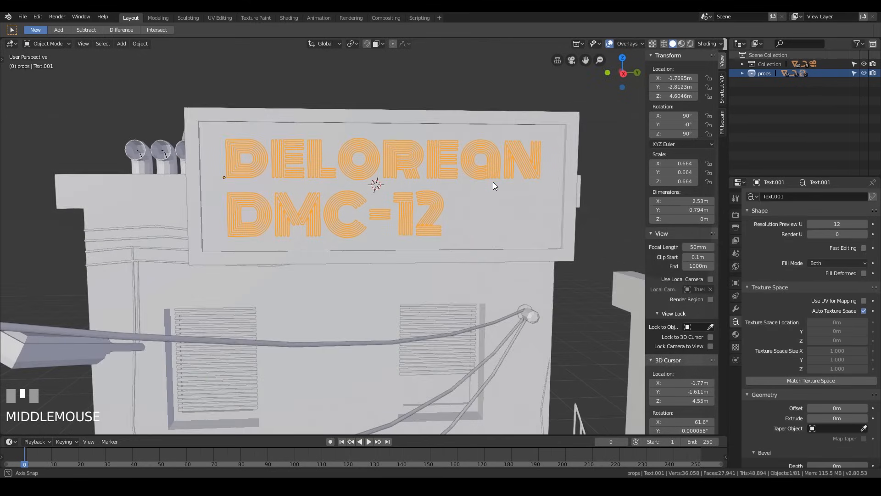
key(g)
key(z)
click(493, 180)
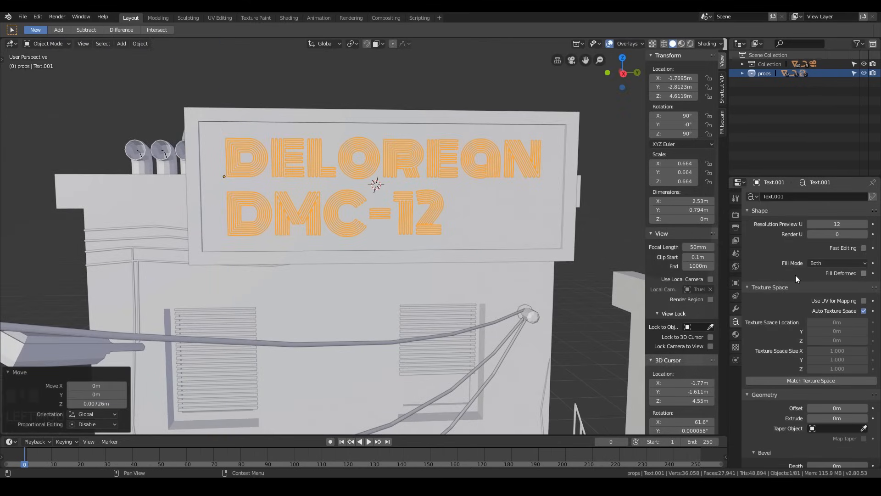
- Give the DELOREAN DMC-12 lettering an extrusion of 0.02 m and deselect it
scroll(776, 262, down, 5)
scroll(771, 269, up, 5)
scroll(790, 358, down, 5)
middle_drag(399, 231, 462, 254)
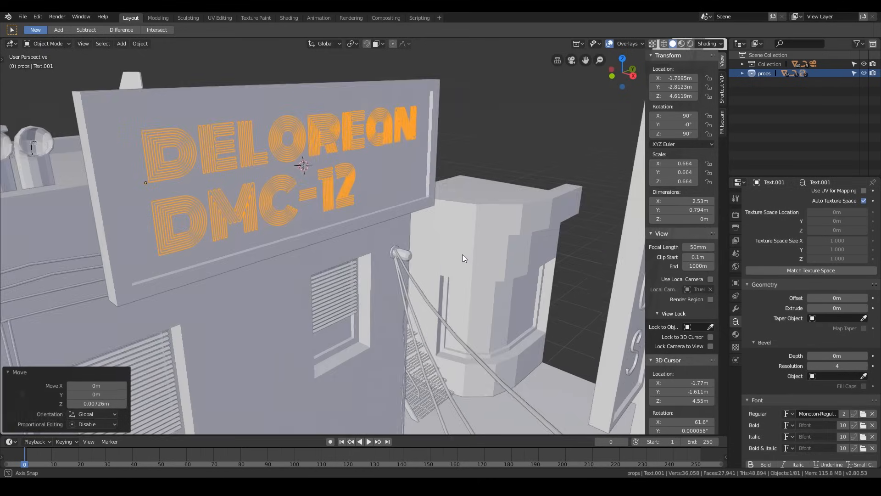
scroll(416, 228, up, 2)
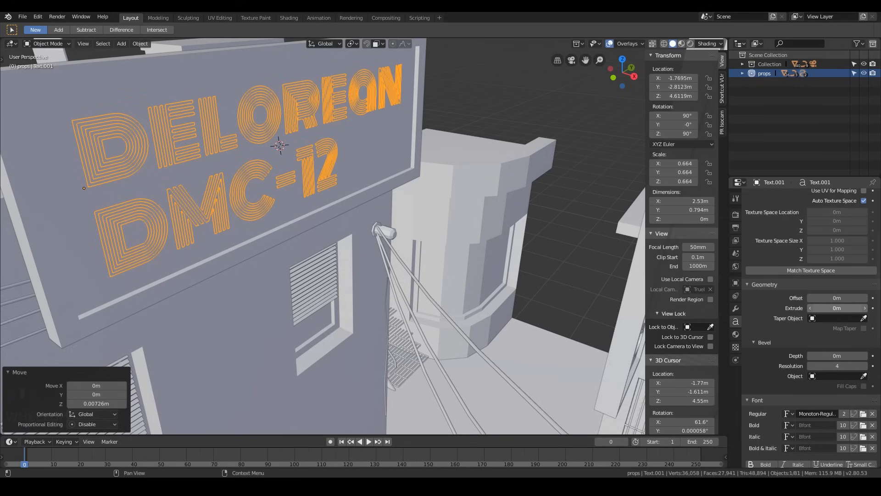
drag(837, 308, 844, 308)
scroll(592, 135, down, 5)
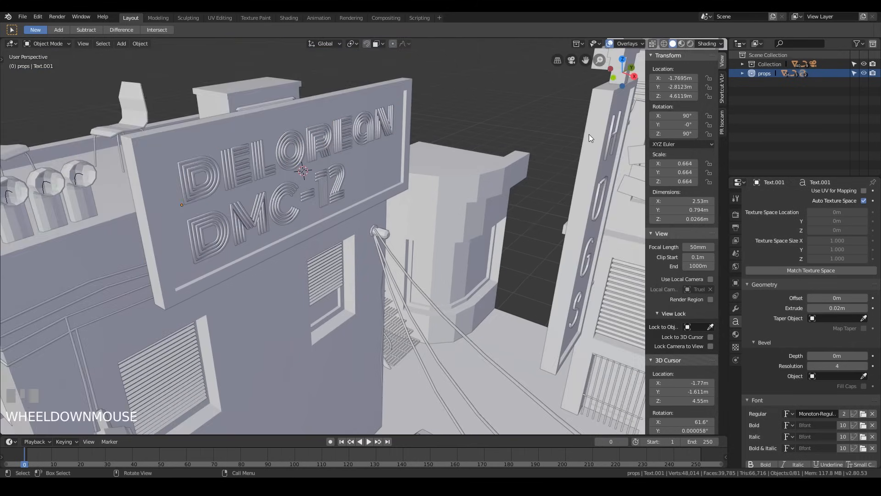
- In the camera view, place the 3D cursor above the tall opening beside the vending machine and add a text object there
scroll(446, 117, down, 3)
middle_drag(445, 117, 384, 104)
scroll(442, 176, down, 3)
middle_drag(442, 175, 522, 225)
key(KP_0)
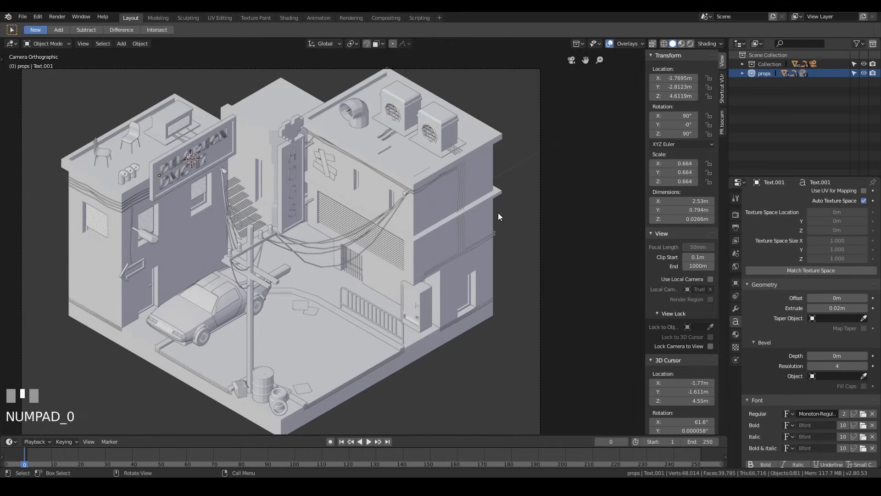
shift+right_click(468, 263)
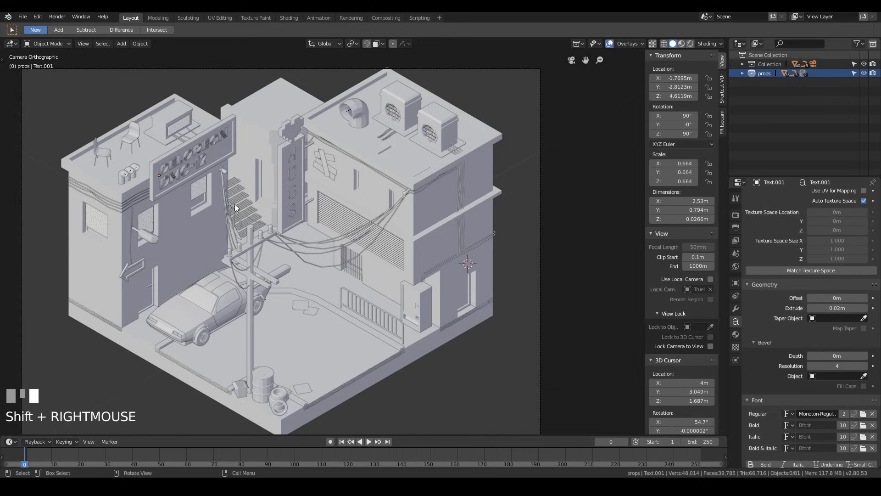
key(shift+a)
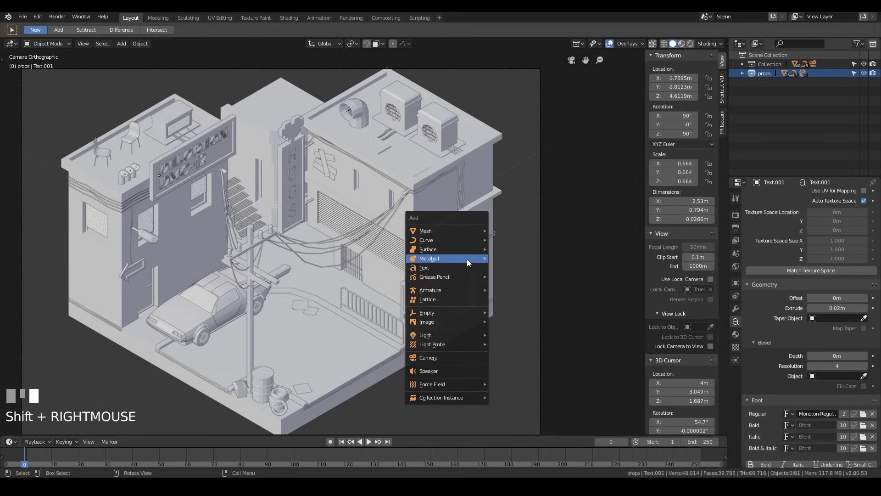
click(469, 269)
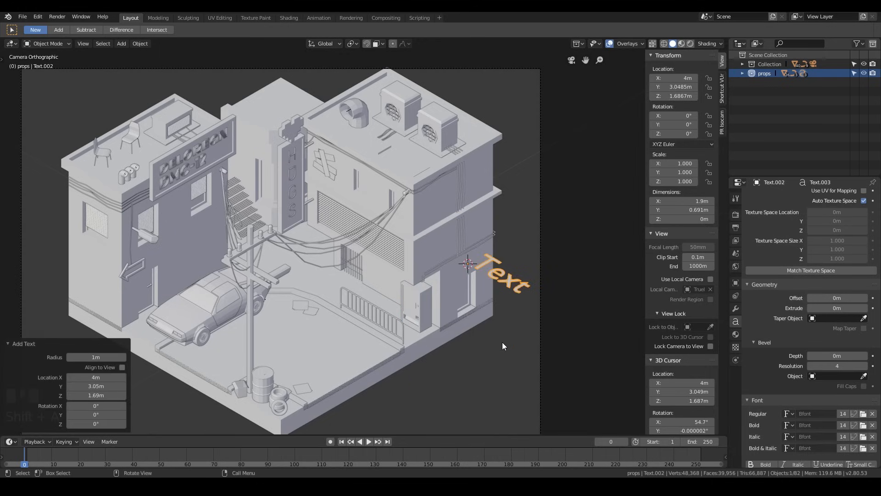
- Rotate the new text 90° about X and 90° about Z so it stands parallel to the building's side wall
text(rx90)
key(Return)
key(r)
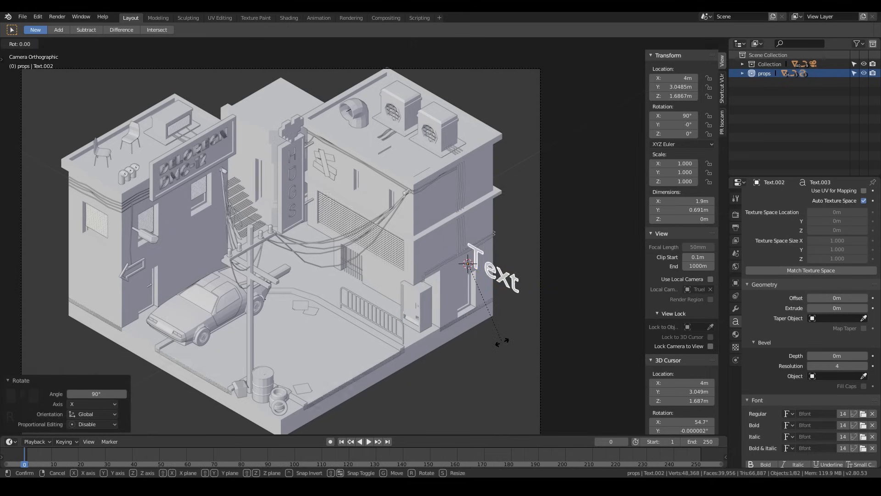
text(y90)
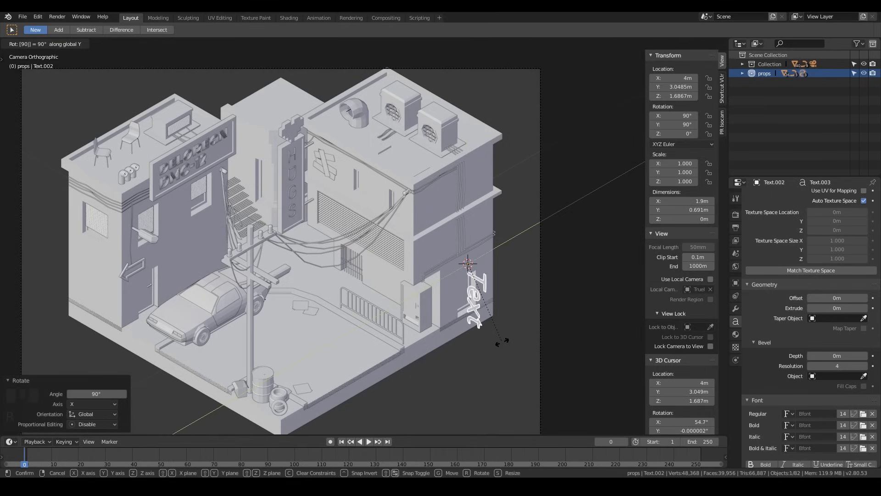
key(Return)
- Scale the text to about 0.57 and position it within the YZ plane above the tall opening in the side wall
scroll(499, 206, up, 4)
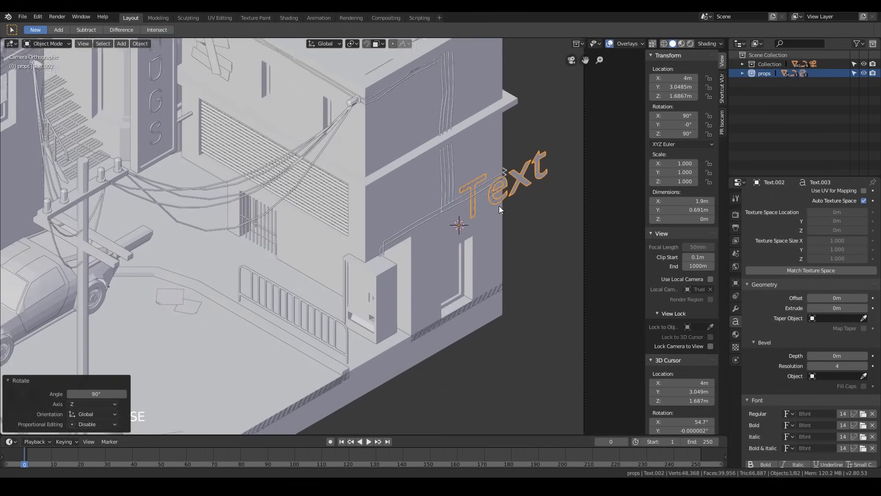
shift+middle_drag(499, 205, 501, 189)
key(g)
key(shift+x)
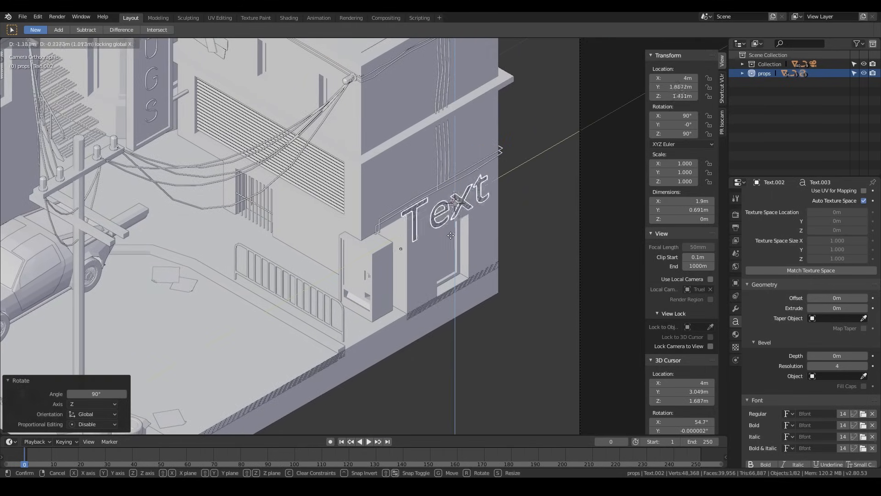
click(449, 235)
key(s)
click(528, 259)
key(g)
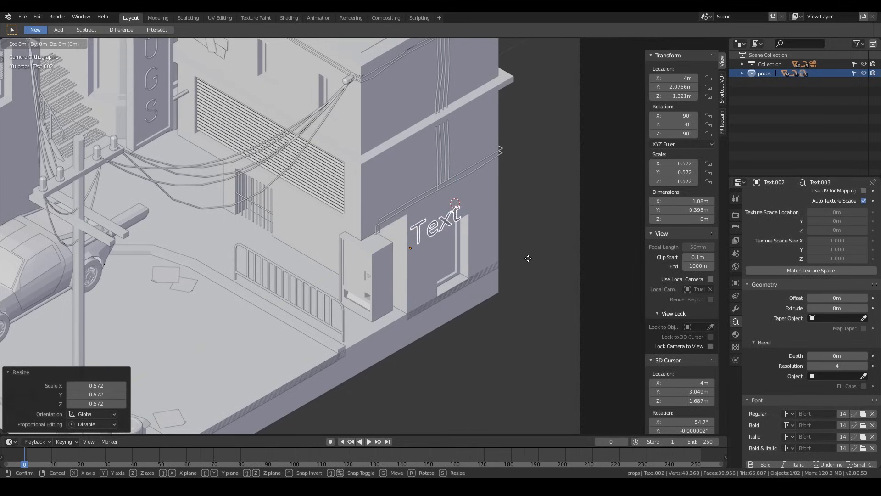
click(547, 235)
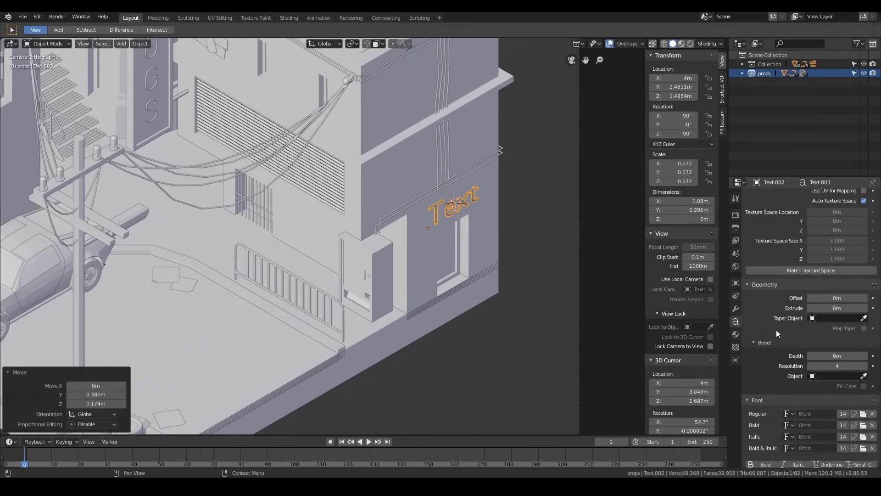
- Replace the default wording of the side-wall text with "BAR"
key(Tab)
key(BackSpace)
key(BackSpace)
key(BackSpace)
key(BackSpace)
text(BAR)
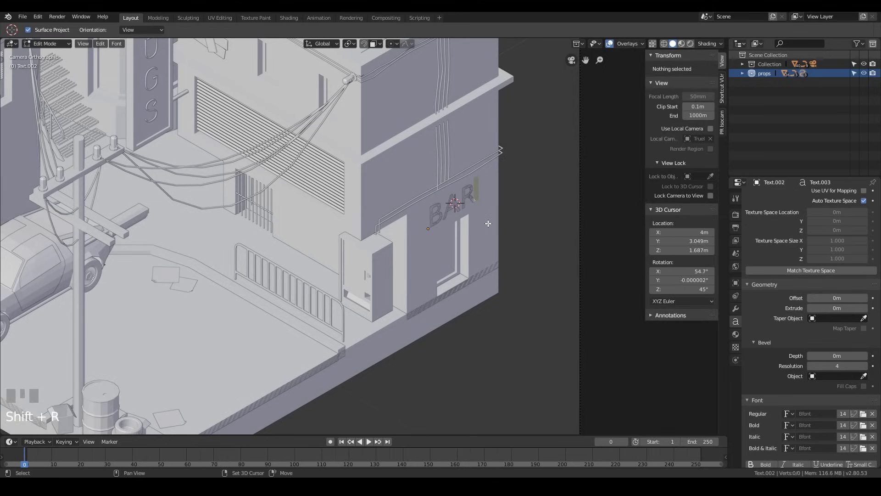
key(Tab)
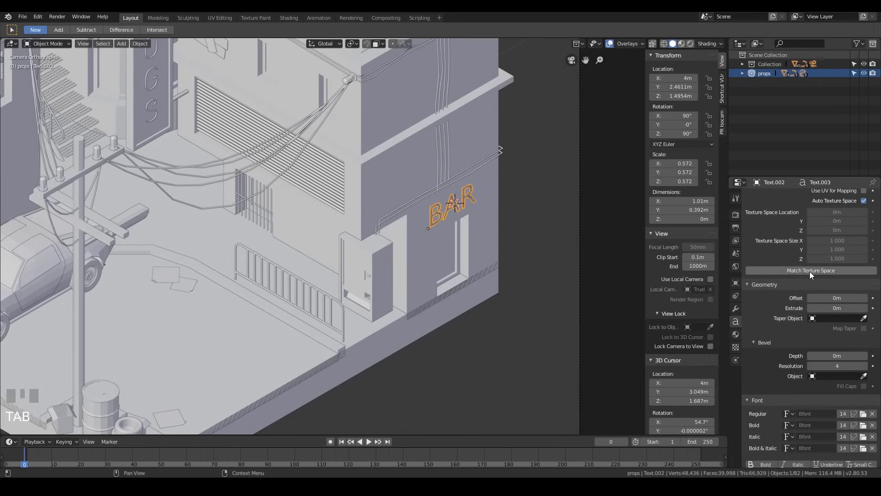
- Load the Pacifico-Regular font file as the BAR text's regular font
scroll(796, 274, down, 3)
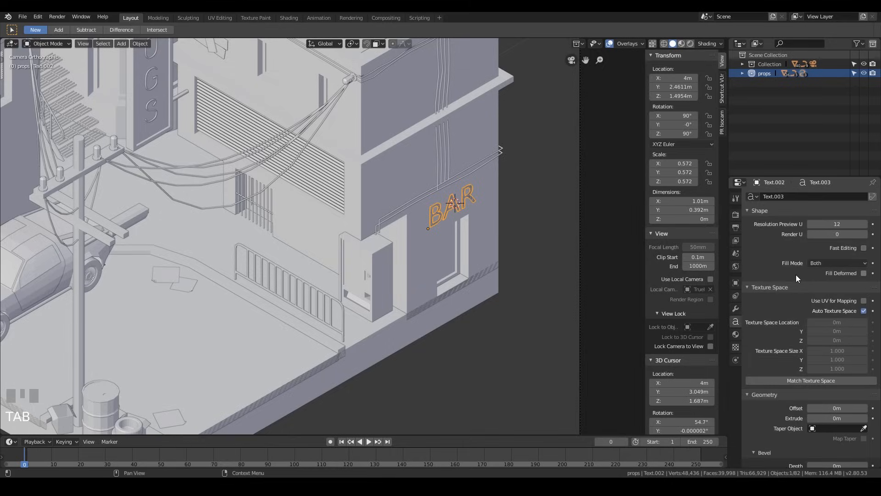
click(863, 358)
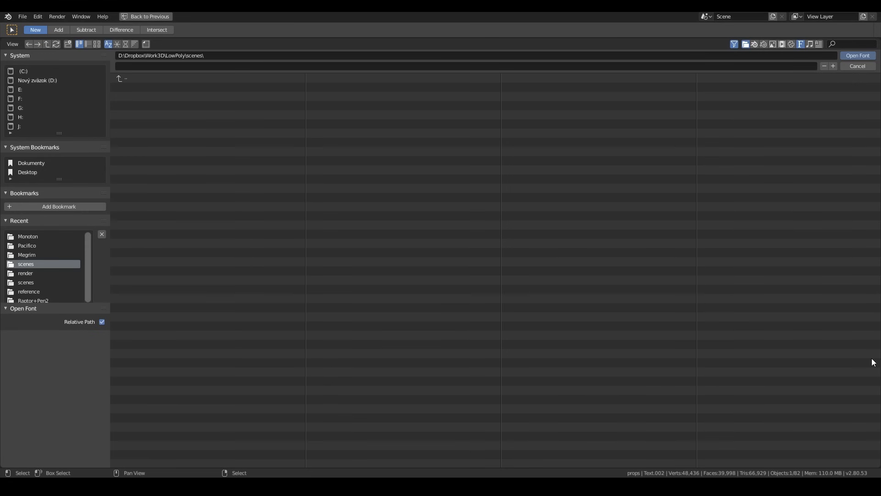
double_click(133, 86)
double_click(141, 86)
double_click(147, 106)
click(137, 87)
click(849, 55)
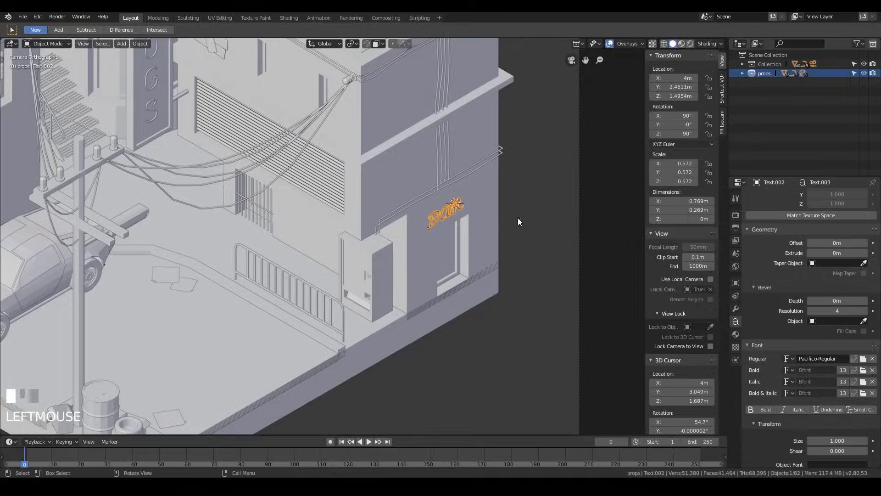
- Change the sign's wording from capitals to "Bar" and view the side wall in perspective
scroll(523, 208, up, 3)
shift+middle_drag(537, 202, 343, 194)
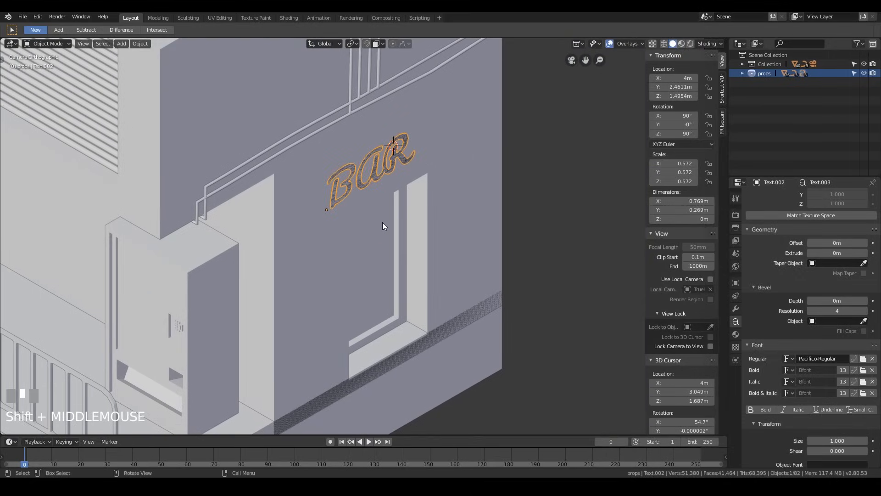
key(Tab)
key(BackSpace)
key(BackSpace)
text(ar)
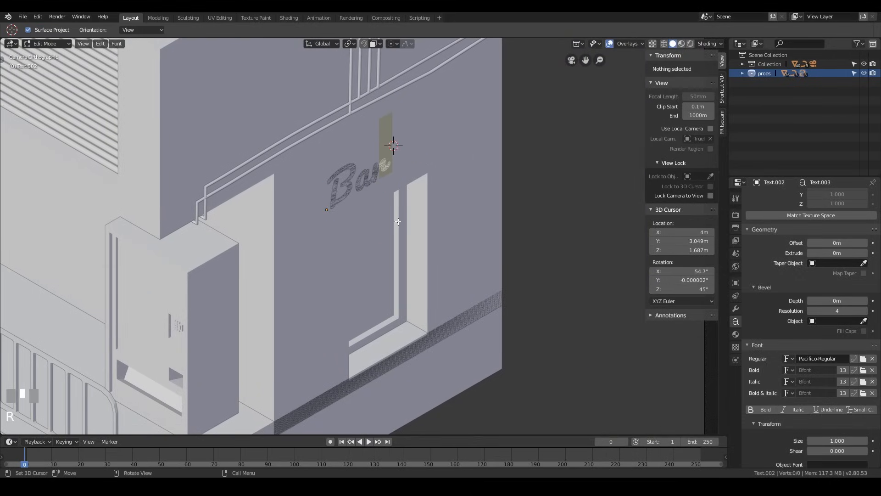
key(Tab)
middle_drag(411, 178, 421, 175)
scroll(512, 241, up, 7)
middle_drag(511, 242, 440, 249)
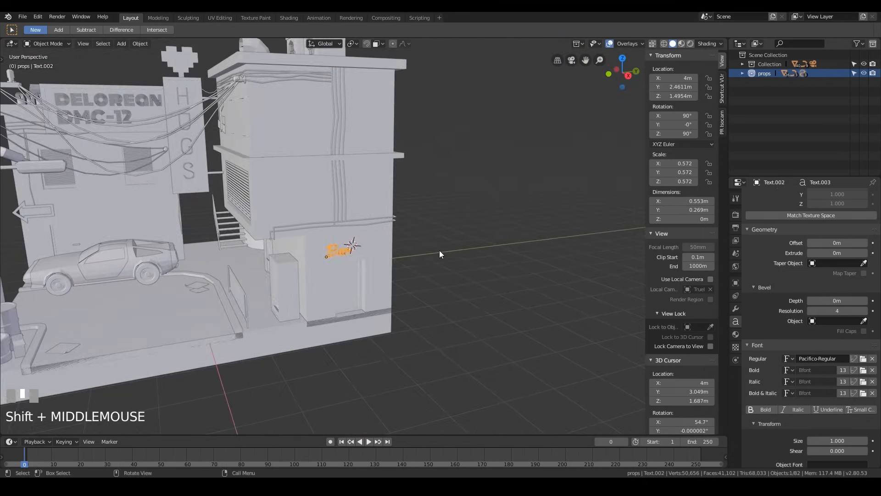
- Enlarge the Bar lettering by a factor of about 1.3 and move it about 0.135 m in Y and 0.074 m in Z
scroll(439, 250, up, 6)
key(s)
click(436, 263)
middle_drag(435, 263, 384, 268)
key(g)
key(shift+z)
key(shift+x)
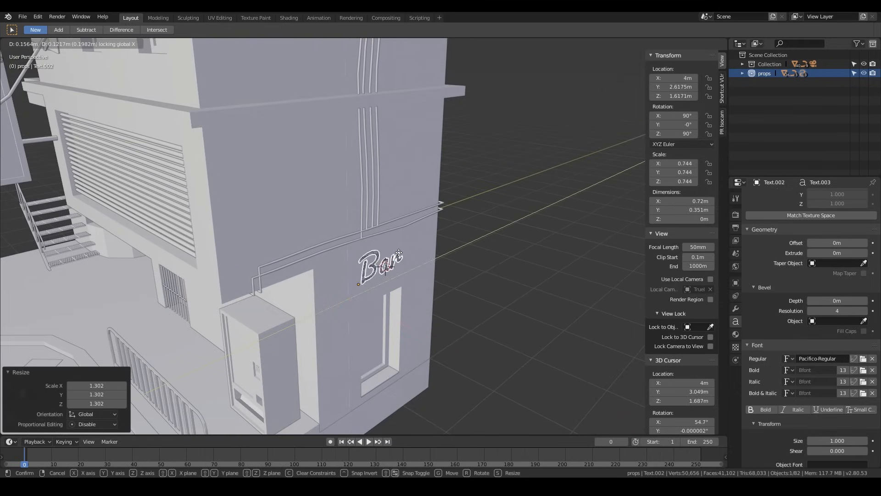
click(448, 255)
middle_drag(449, 252, 446, 253)
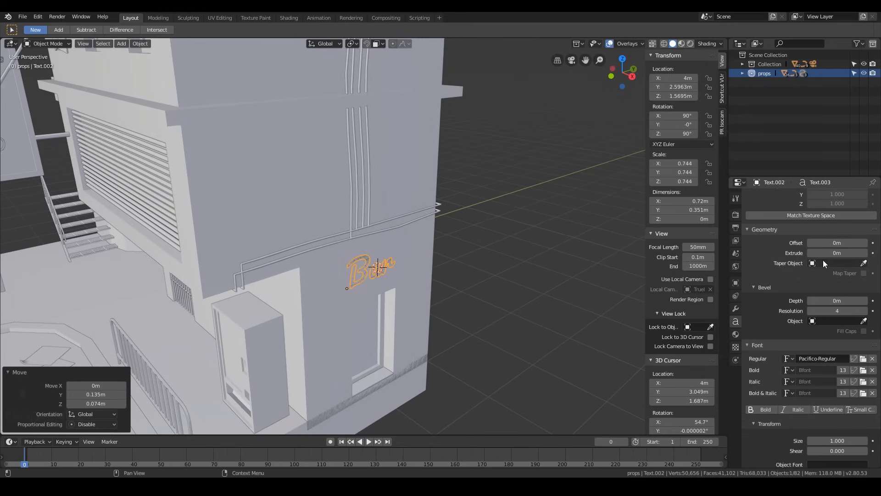
- Give the Bar lettering an extrusion of 0.05 m, keep its bevel depth at 0 m, and deselect it
drag(837, 253, 853, 253)
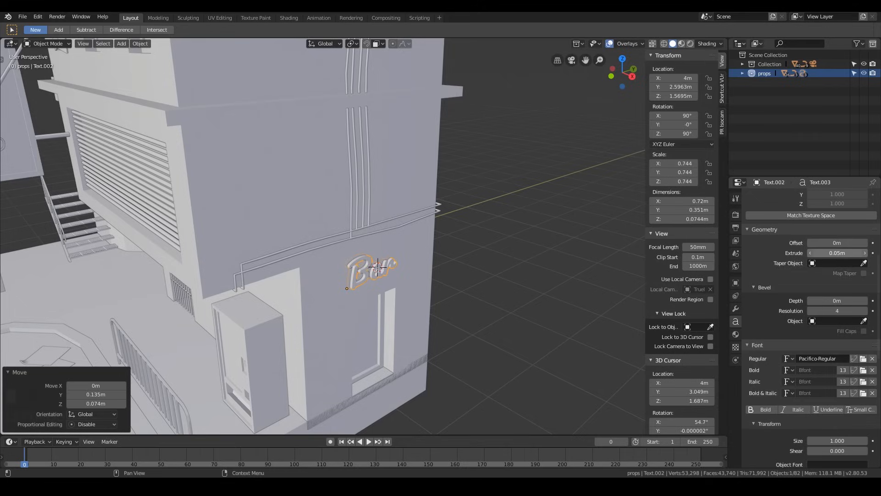
scroll(524, 263, up, 7)
shift+middle_drag(527, 286, 485, 181)
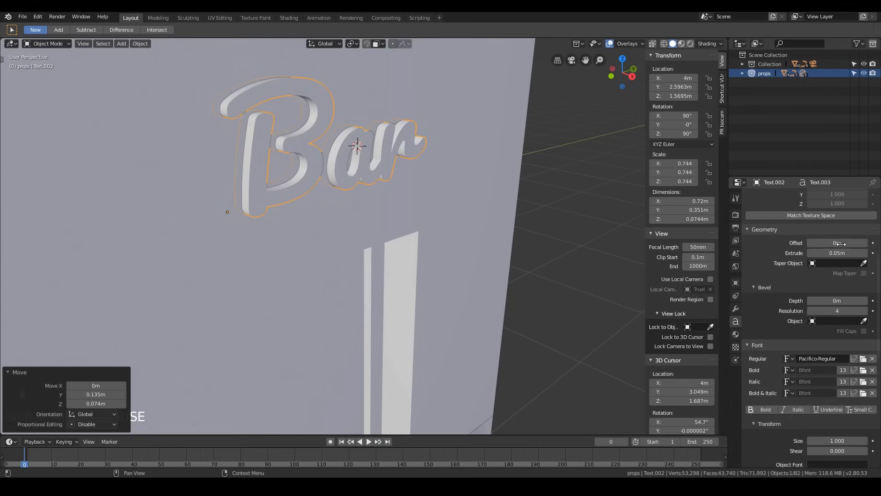
mouse_move(838, 300)
mouse_down()
mouse_move(852, 300)
mouse_move(837, 301)
mouse_up()
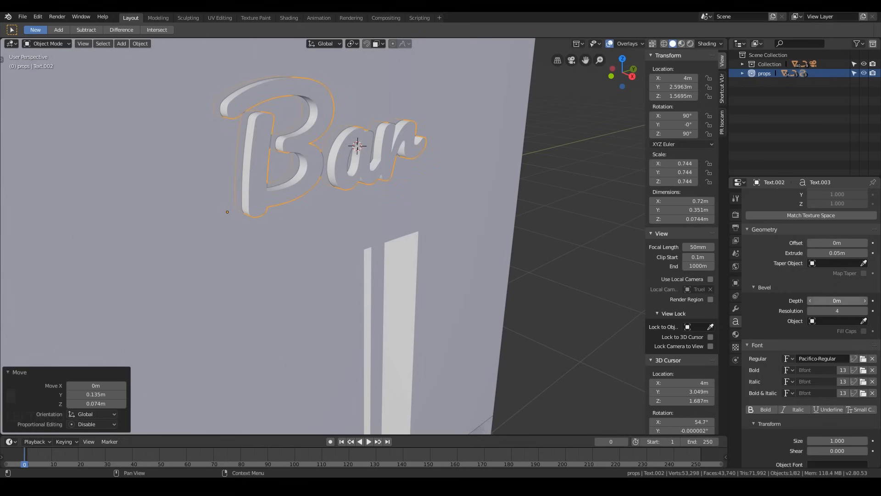
click(455, 160)
- Reposition the Bar lettering along the wall to about Y 2.65 m and Z 1.53 m, centring it over the opening
scroll(423, 154, down, 6)
middle_drag(345, 210, 367, 199)
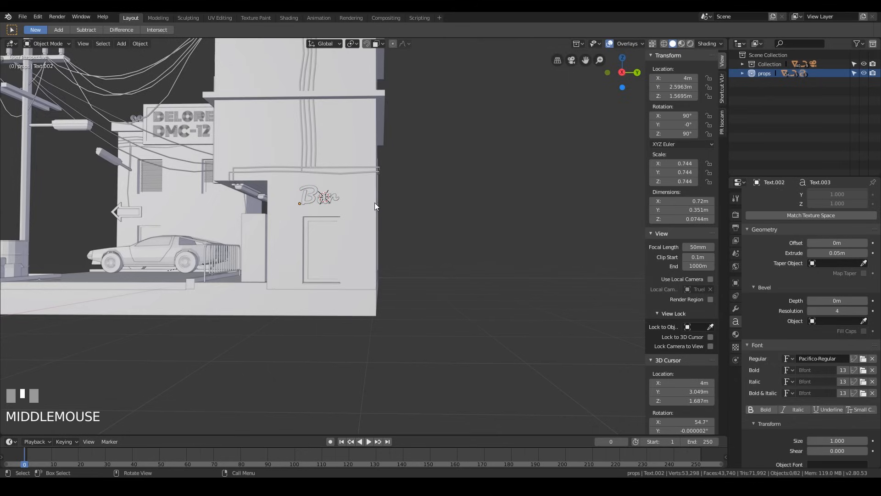
scroll(374, 204, up, 2)
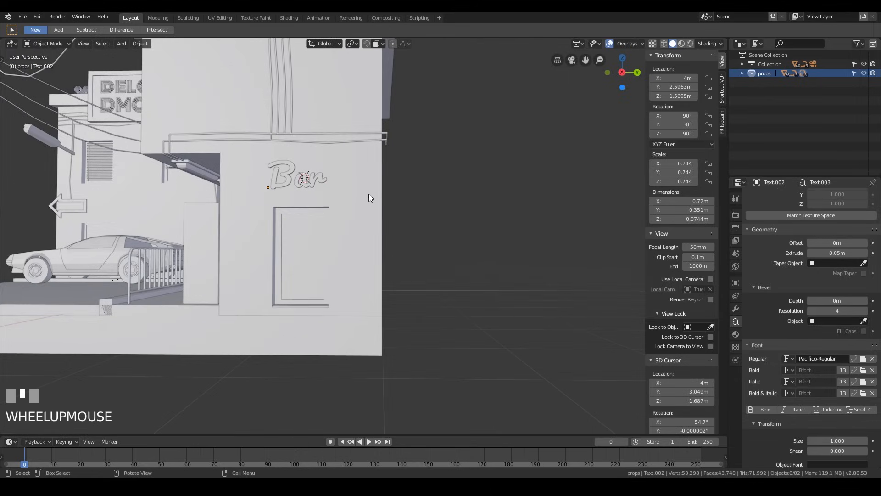
click(315, 183)
key(g)
key(x)
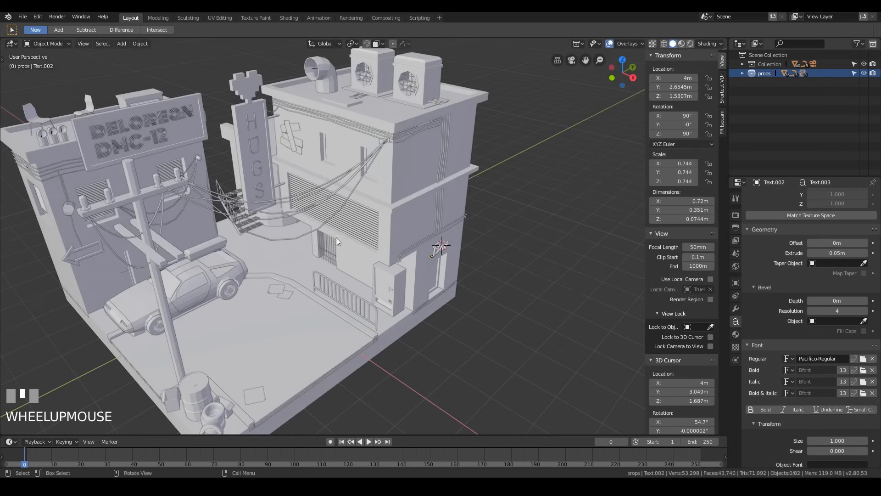
- Save the scene file and return to the camera view with the whole alley in frame
shift+middle_drag(336, 238, 386, 221)
scroll(384, 188, down, 3)
middle_drag(400, 189, 482, 180)
scroll(370, 196, up, 3)
scroll(431, 175, down, 3)
key(ctrl+s)
key(KP_0)
scroll(396, 207, down, 3)
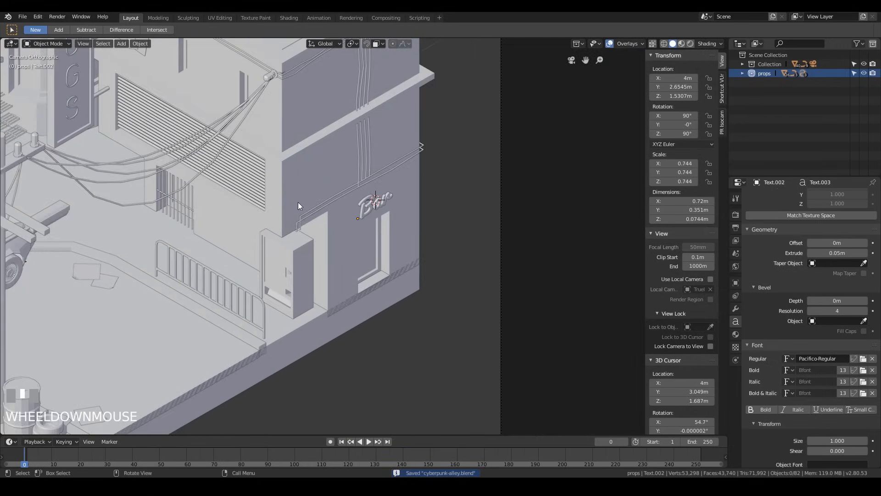
shift+middle_drag(313, 202, 506, 215)
scroll(428, 199, down, 5)
shift+middle_drag(429, 198, 428, 213)
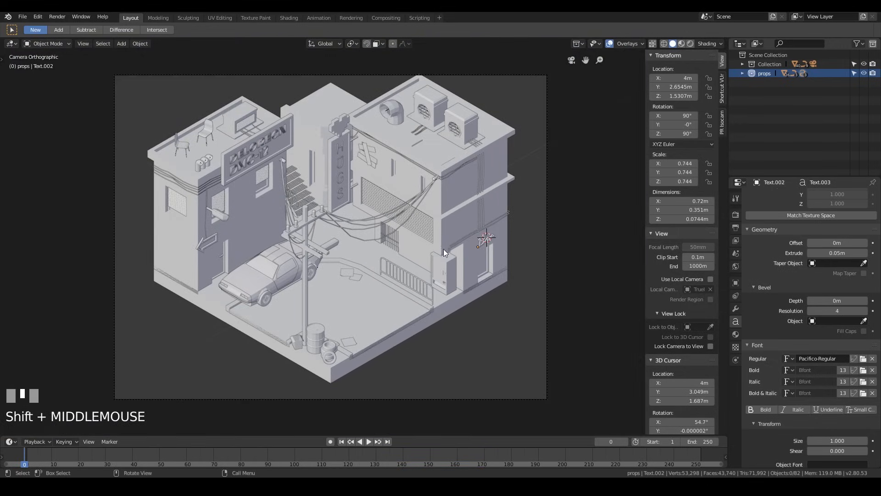